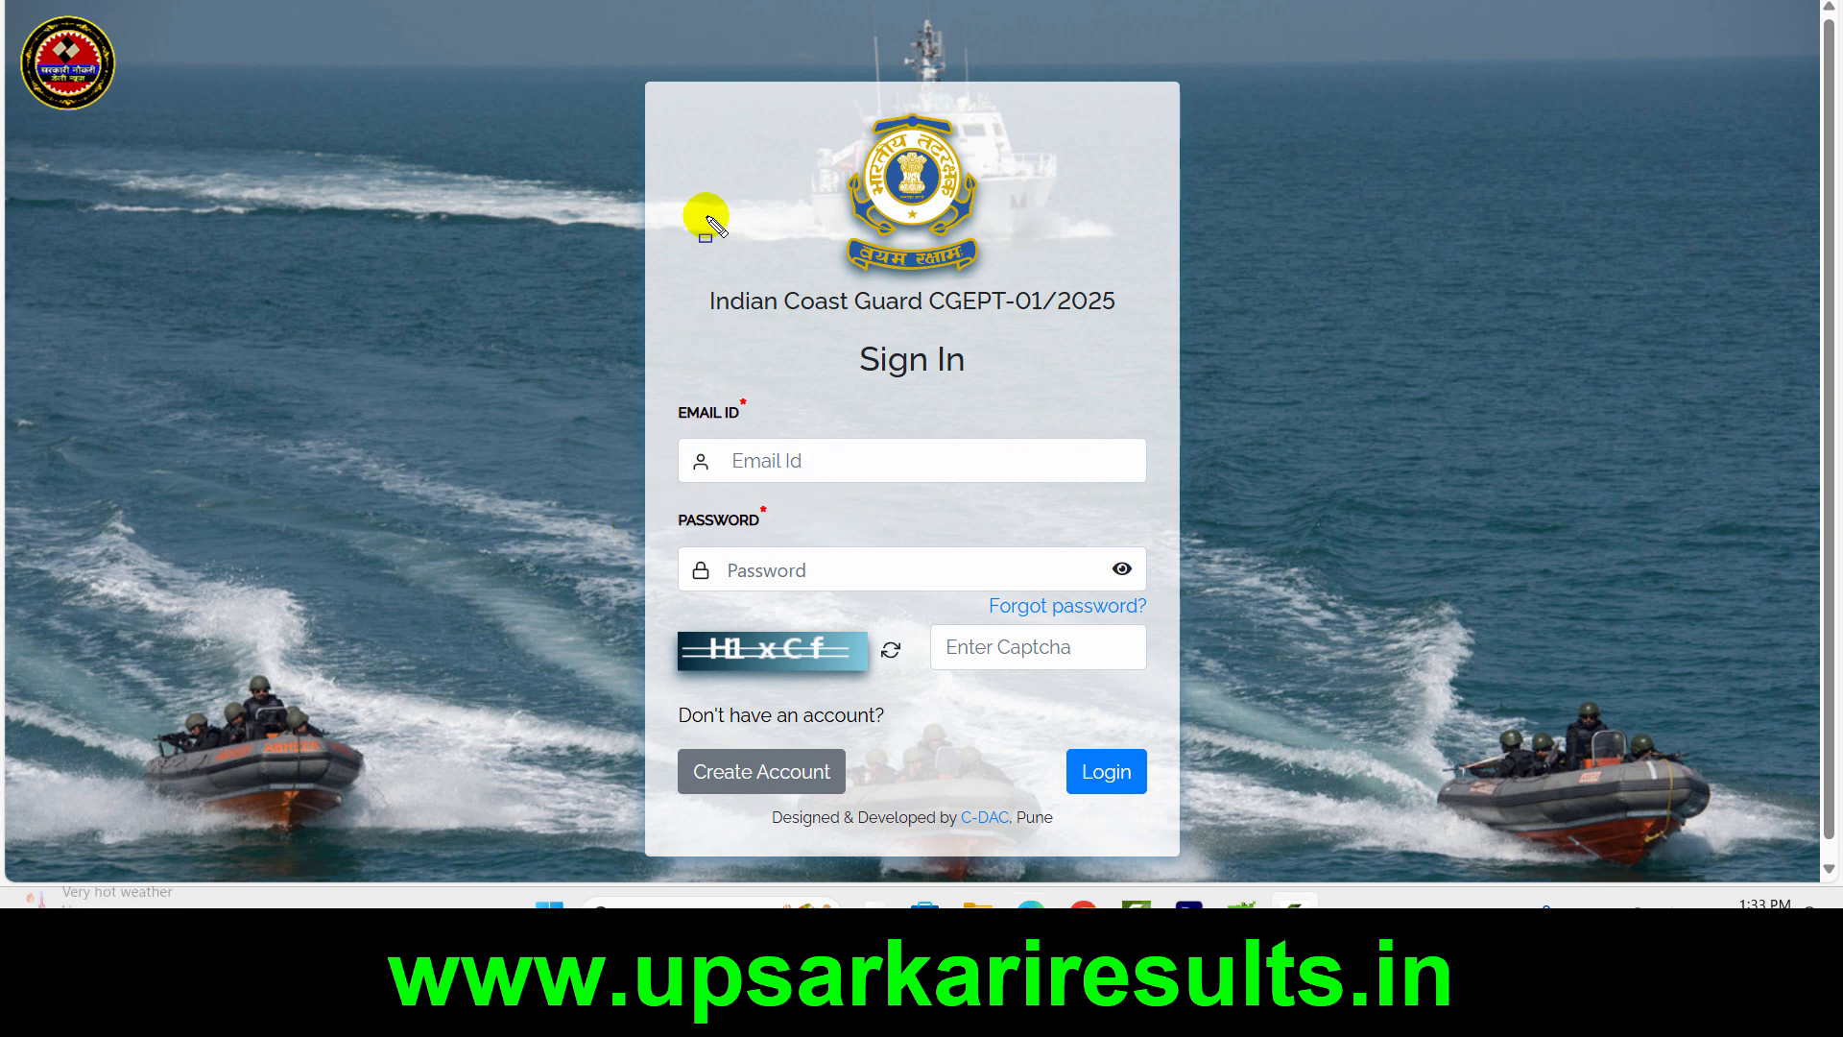
mouse_move(669, 102)
left_mouse_down()
mouse_move(835, 419)
mouse_move(1117, 749)
mouse_move(1163, 816)
mouse_move(1163, 872)
mouse_move(1113, 768)
mouse_move(1156, 815)
left_mouse_up()
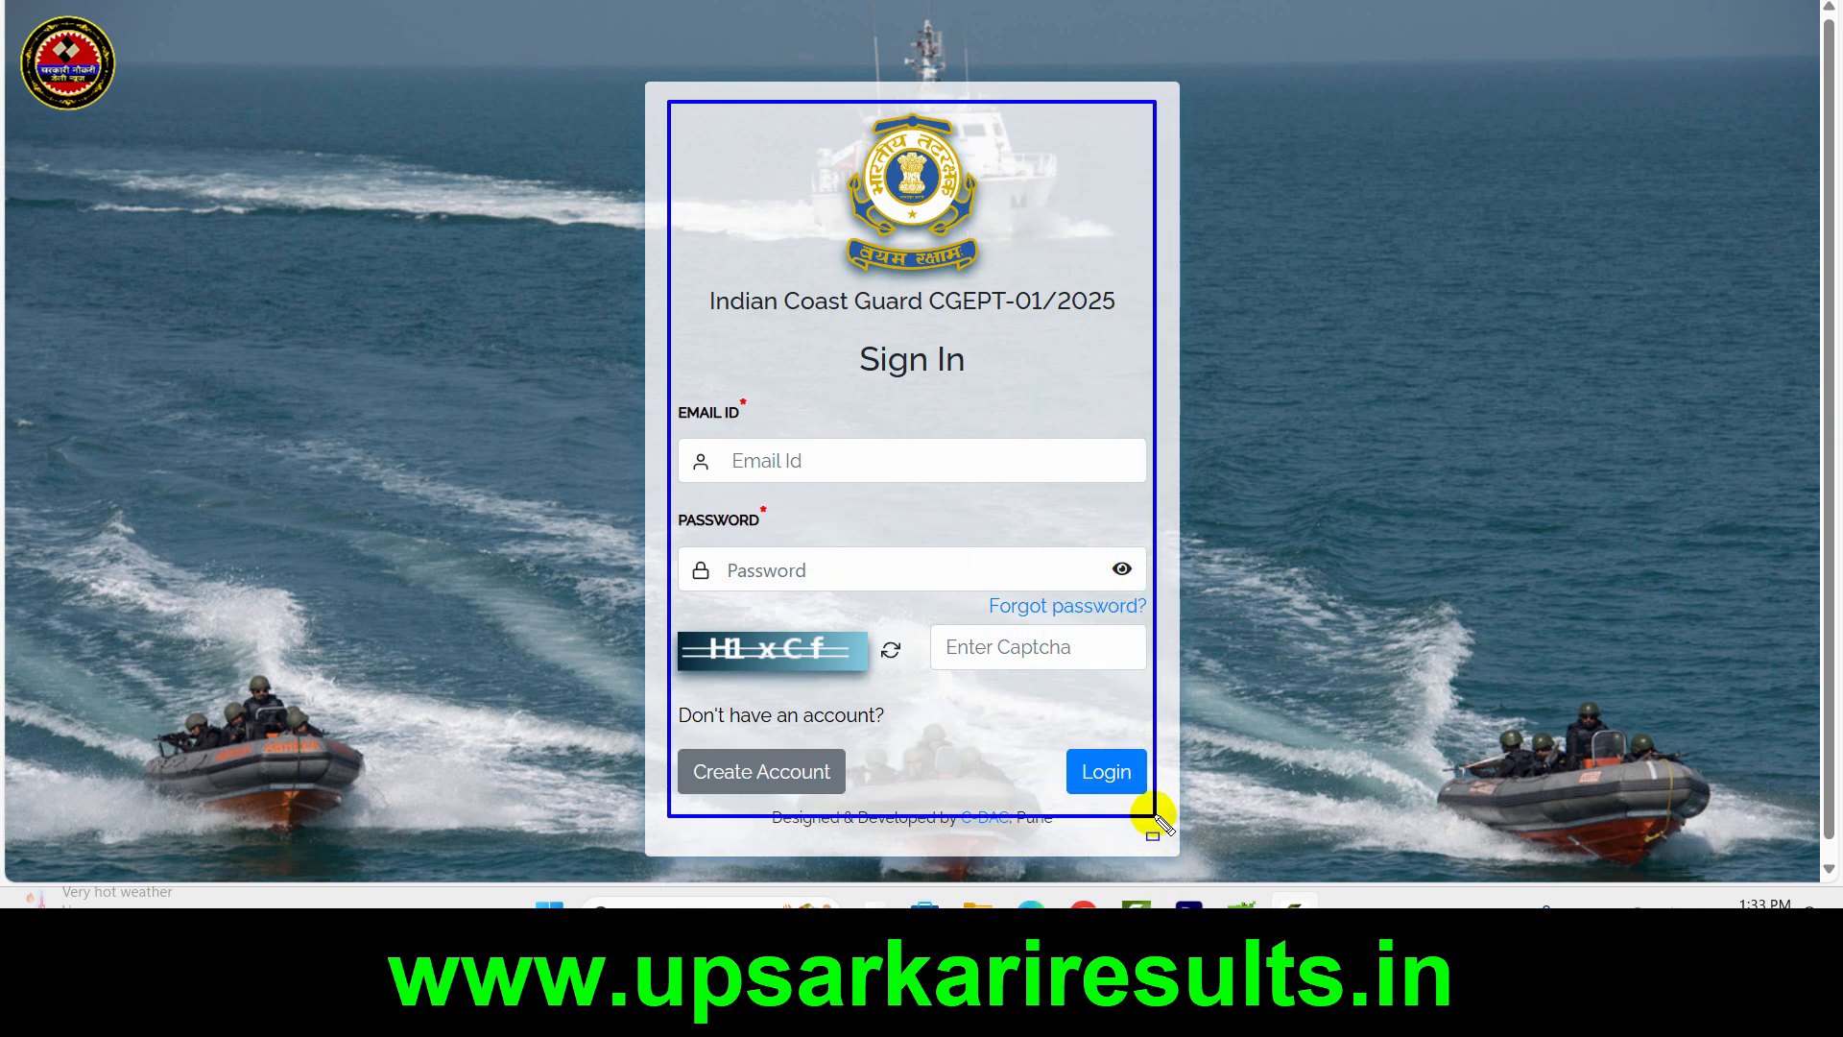
mouse_move(679, 747)
left_mouse_down()
mouse_move(855, 777)
mouse_move(867, 793)
mouse_move(849, 795)
left_mouse_up()
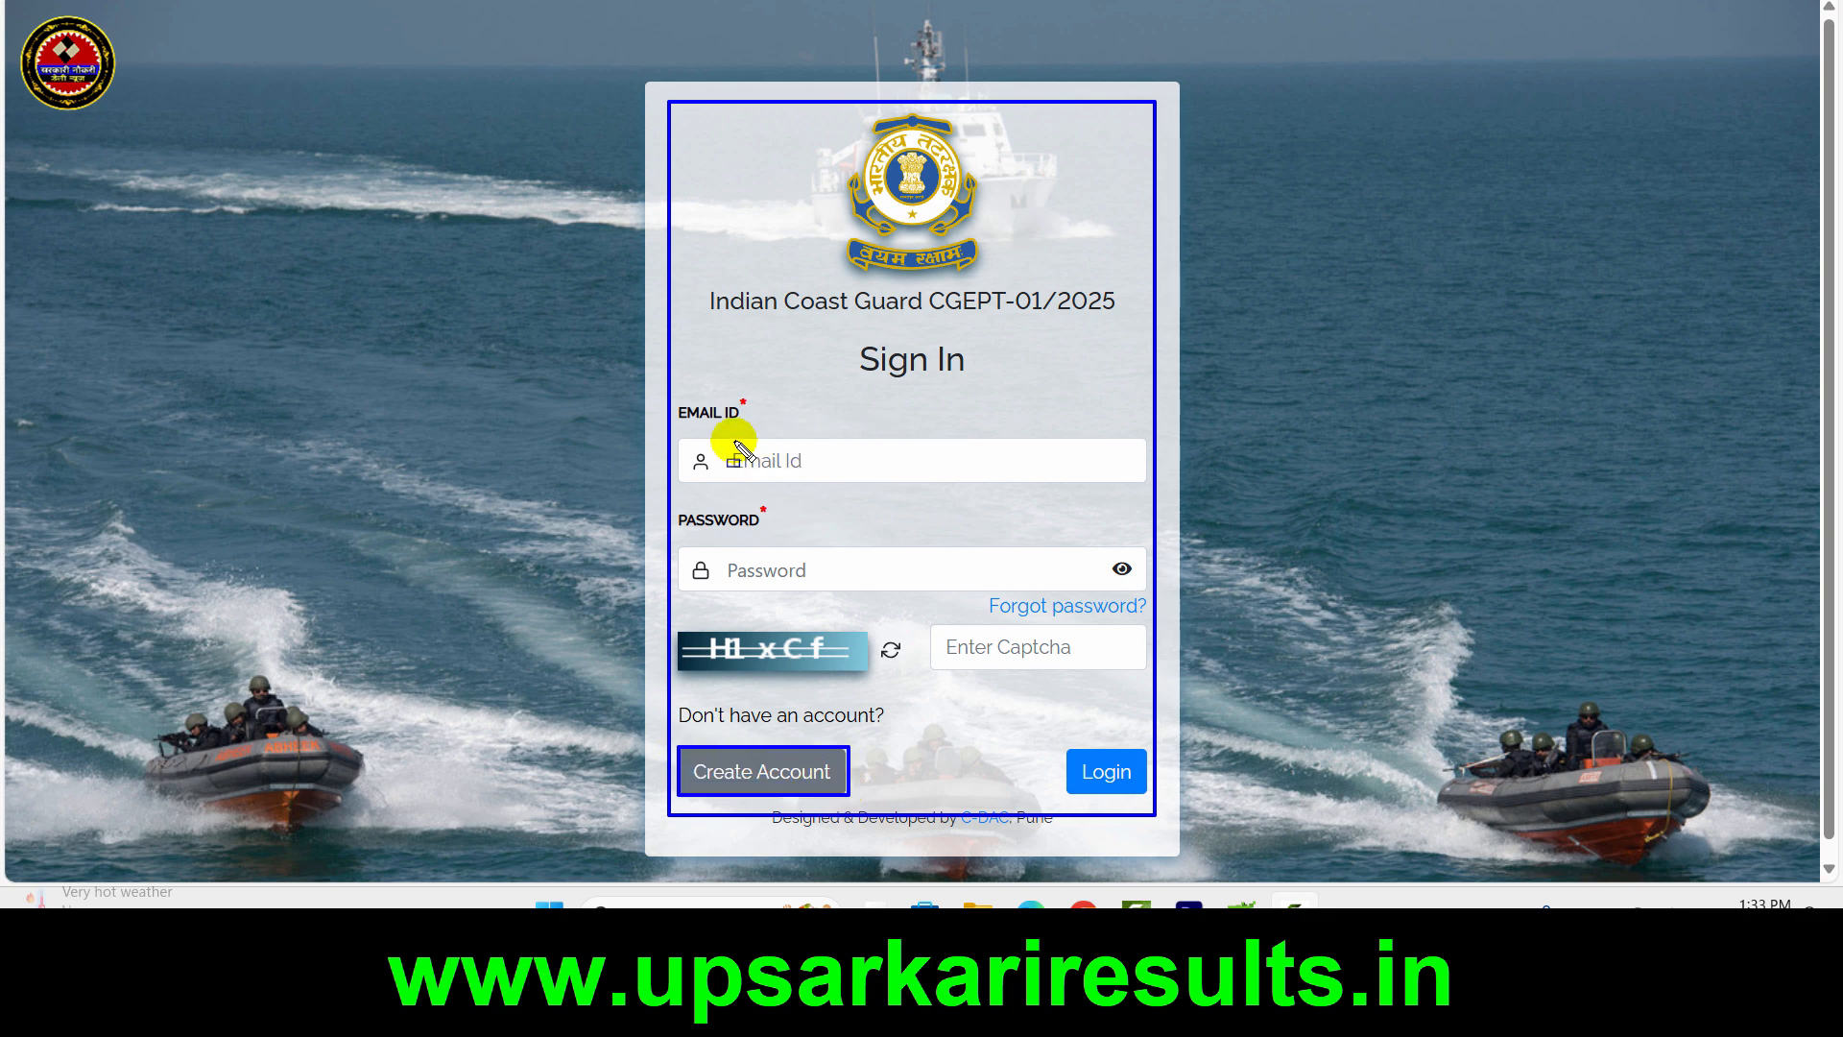
left_click_drag(733, 440, 1035, 485)
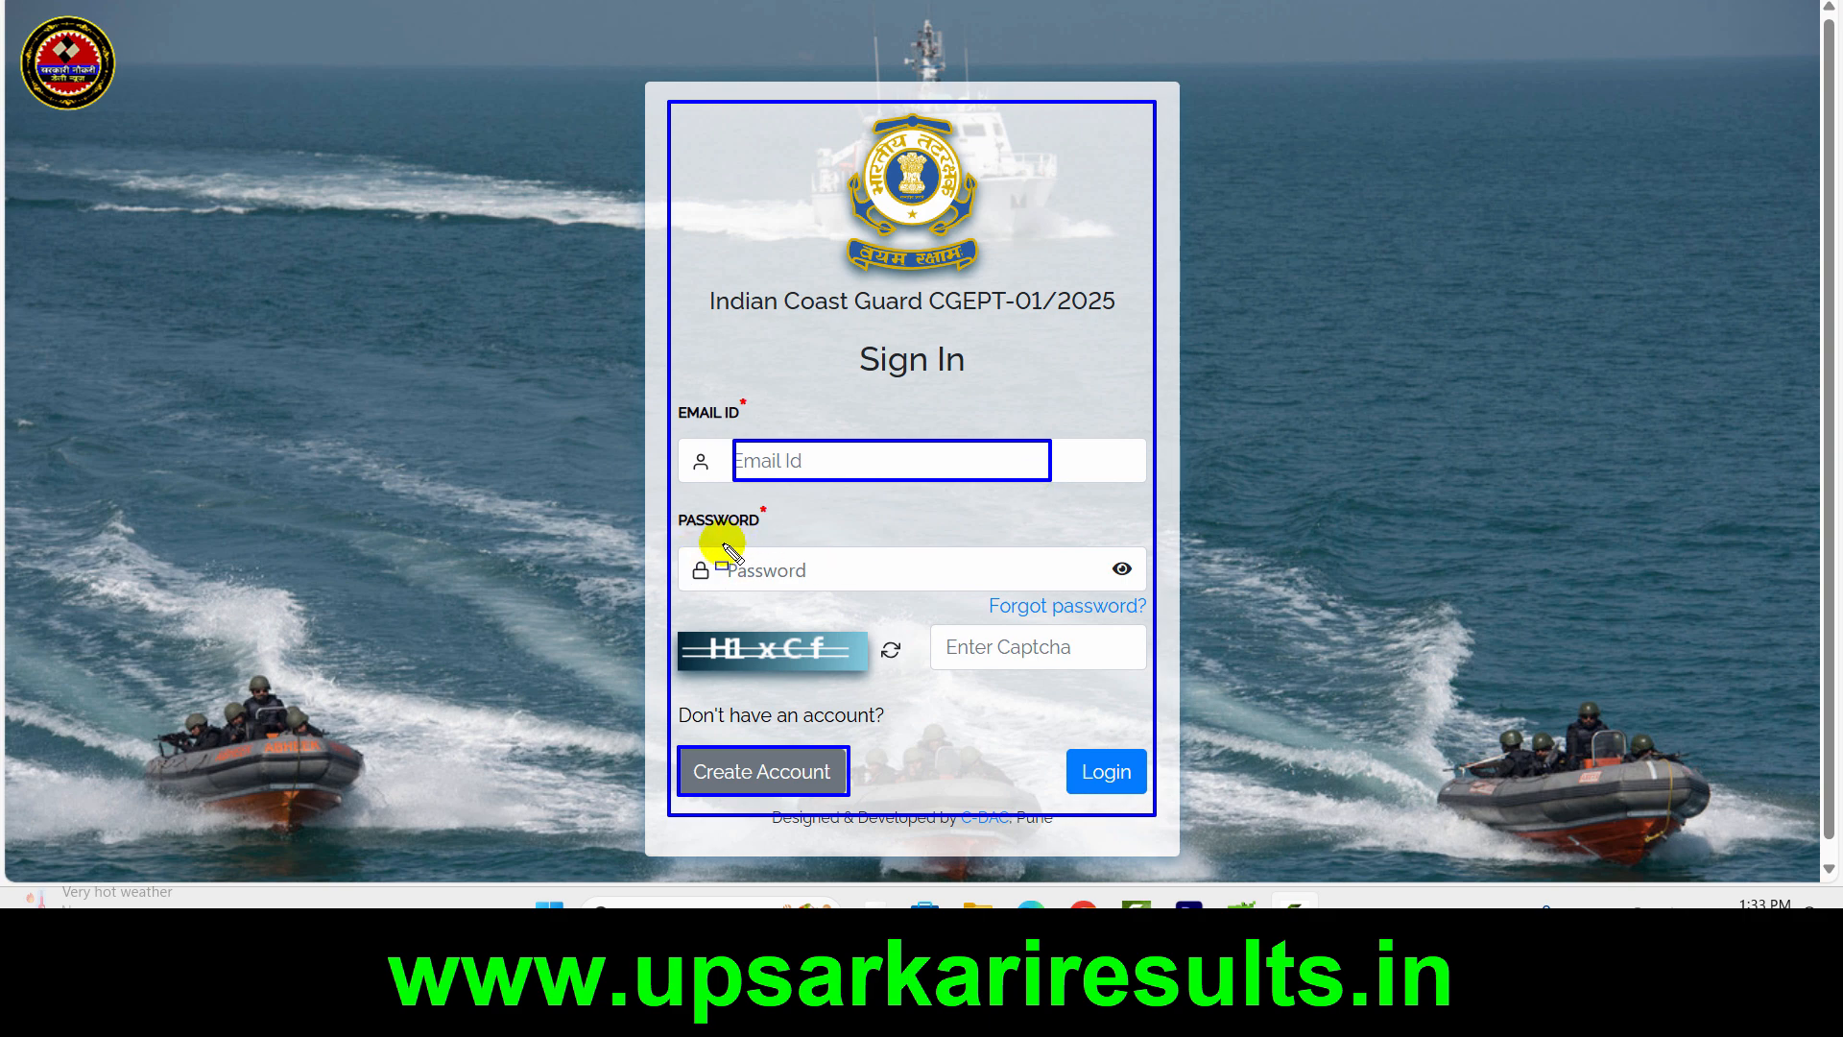
left_click_drag(722, 543, 953, 584)
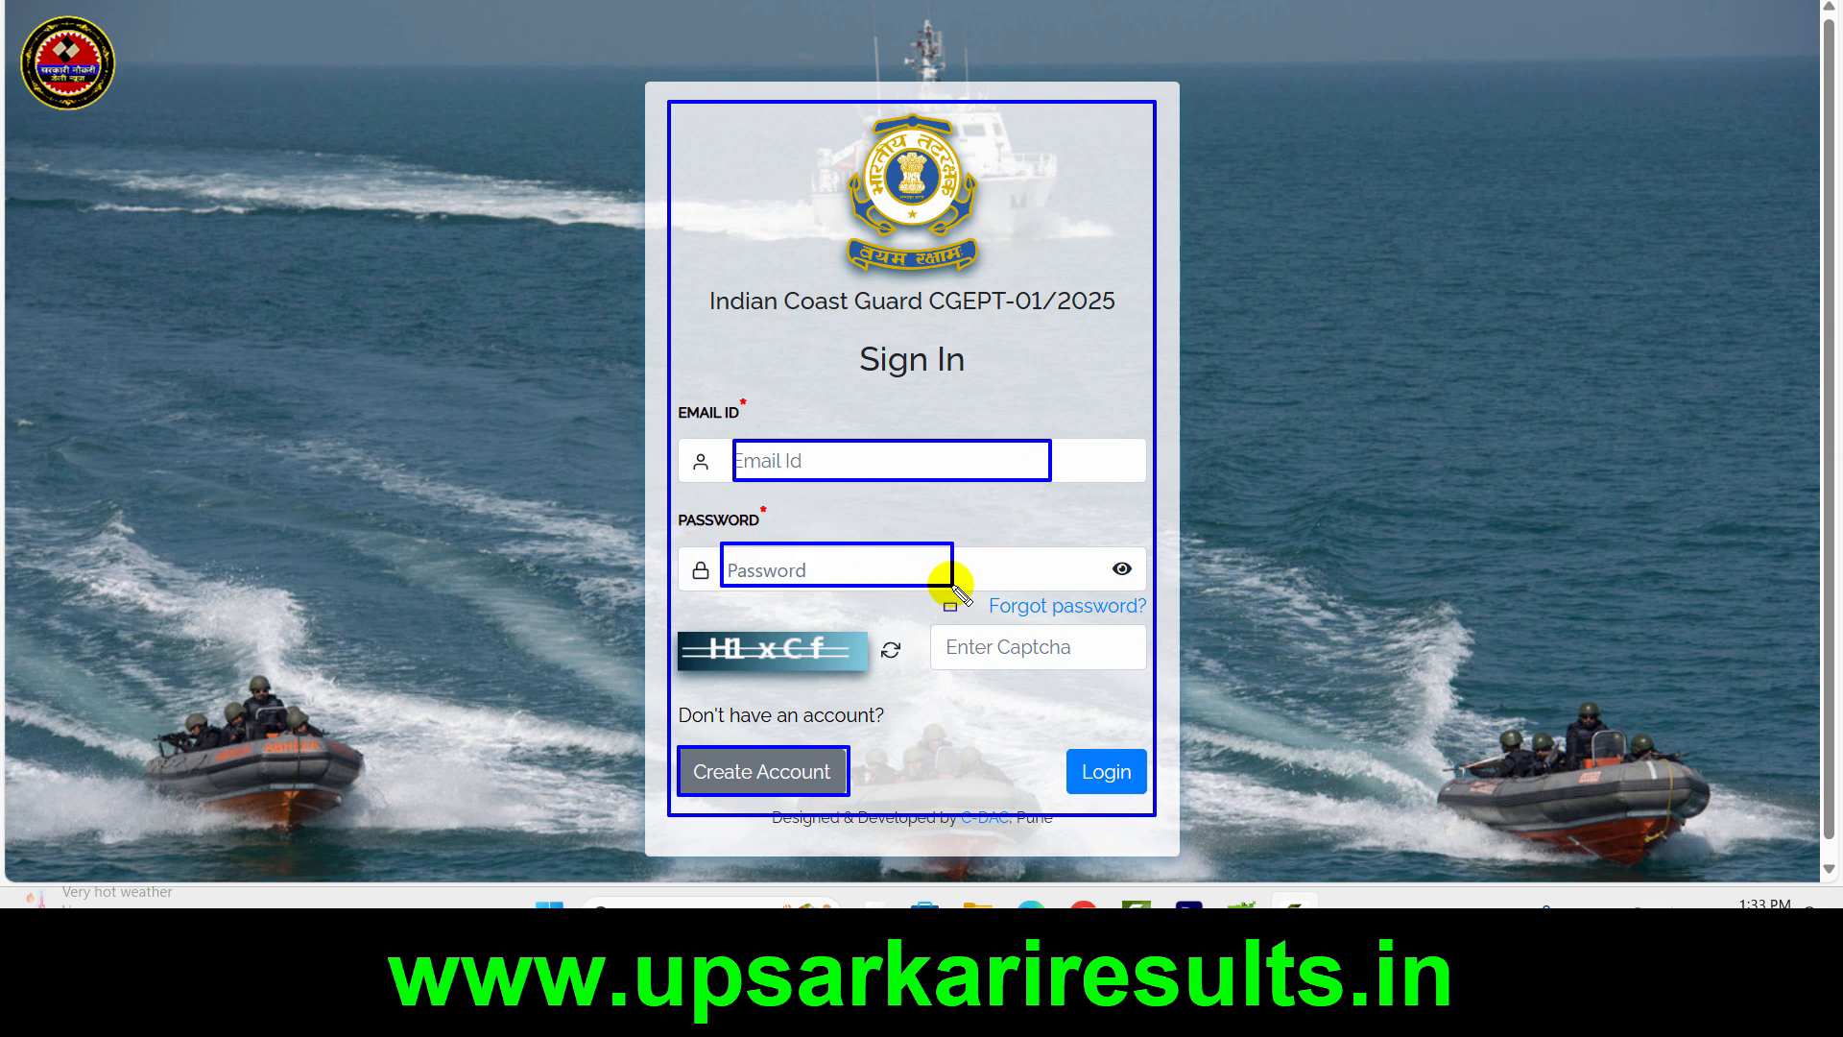
key("Escape")
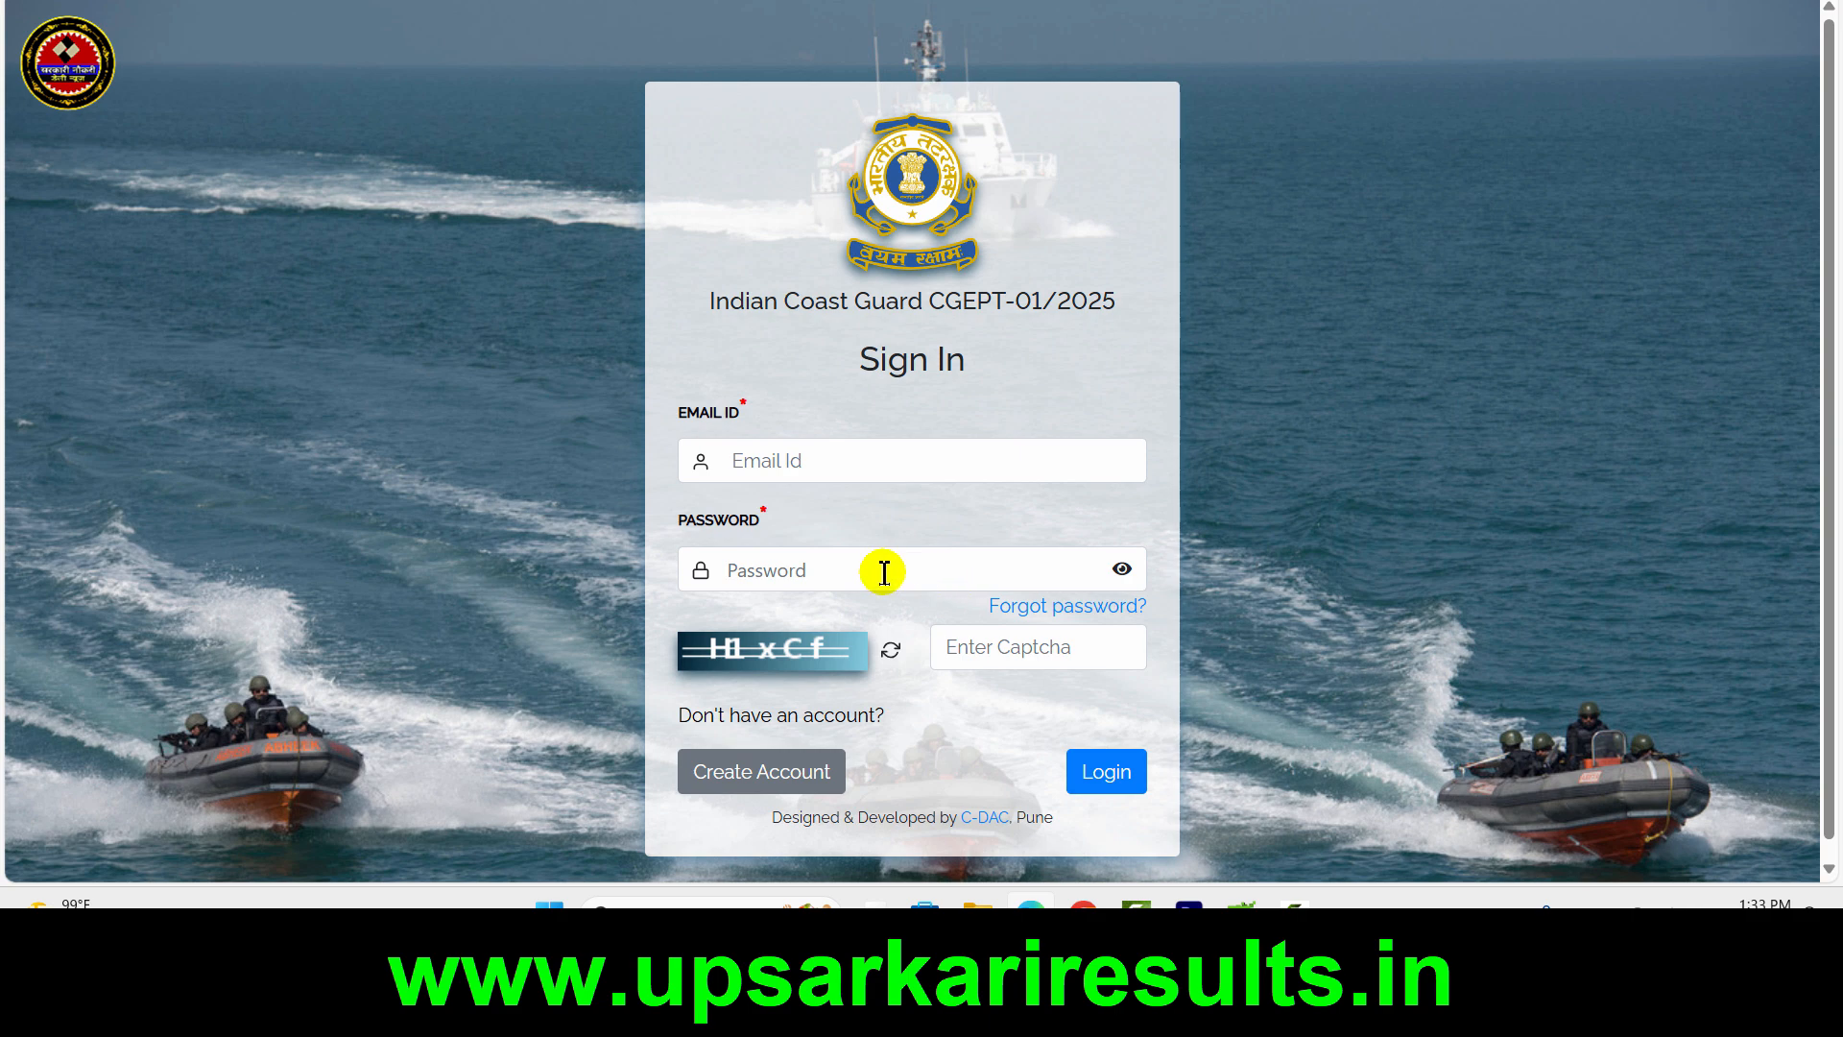
key("ctrl+shift+d")
left_click_drag(712, 543, 886, 566)
left_click_drag(674, 617, 882, 689)
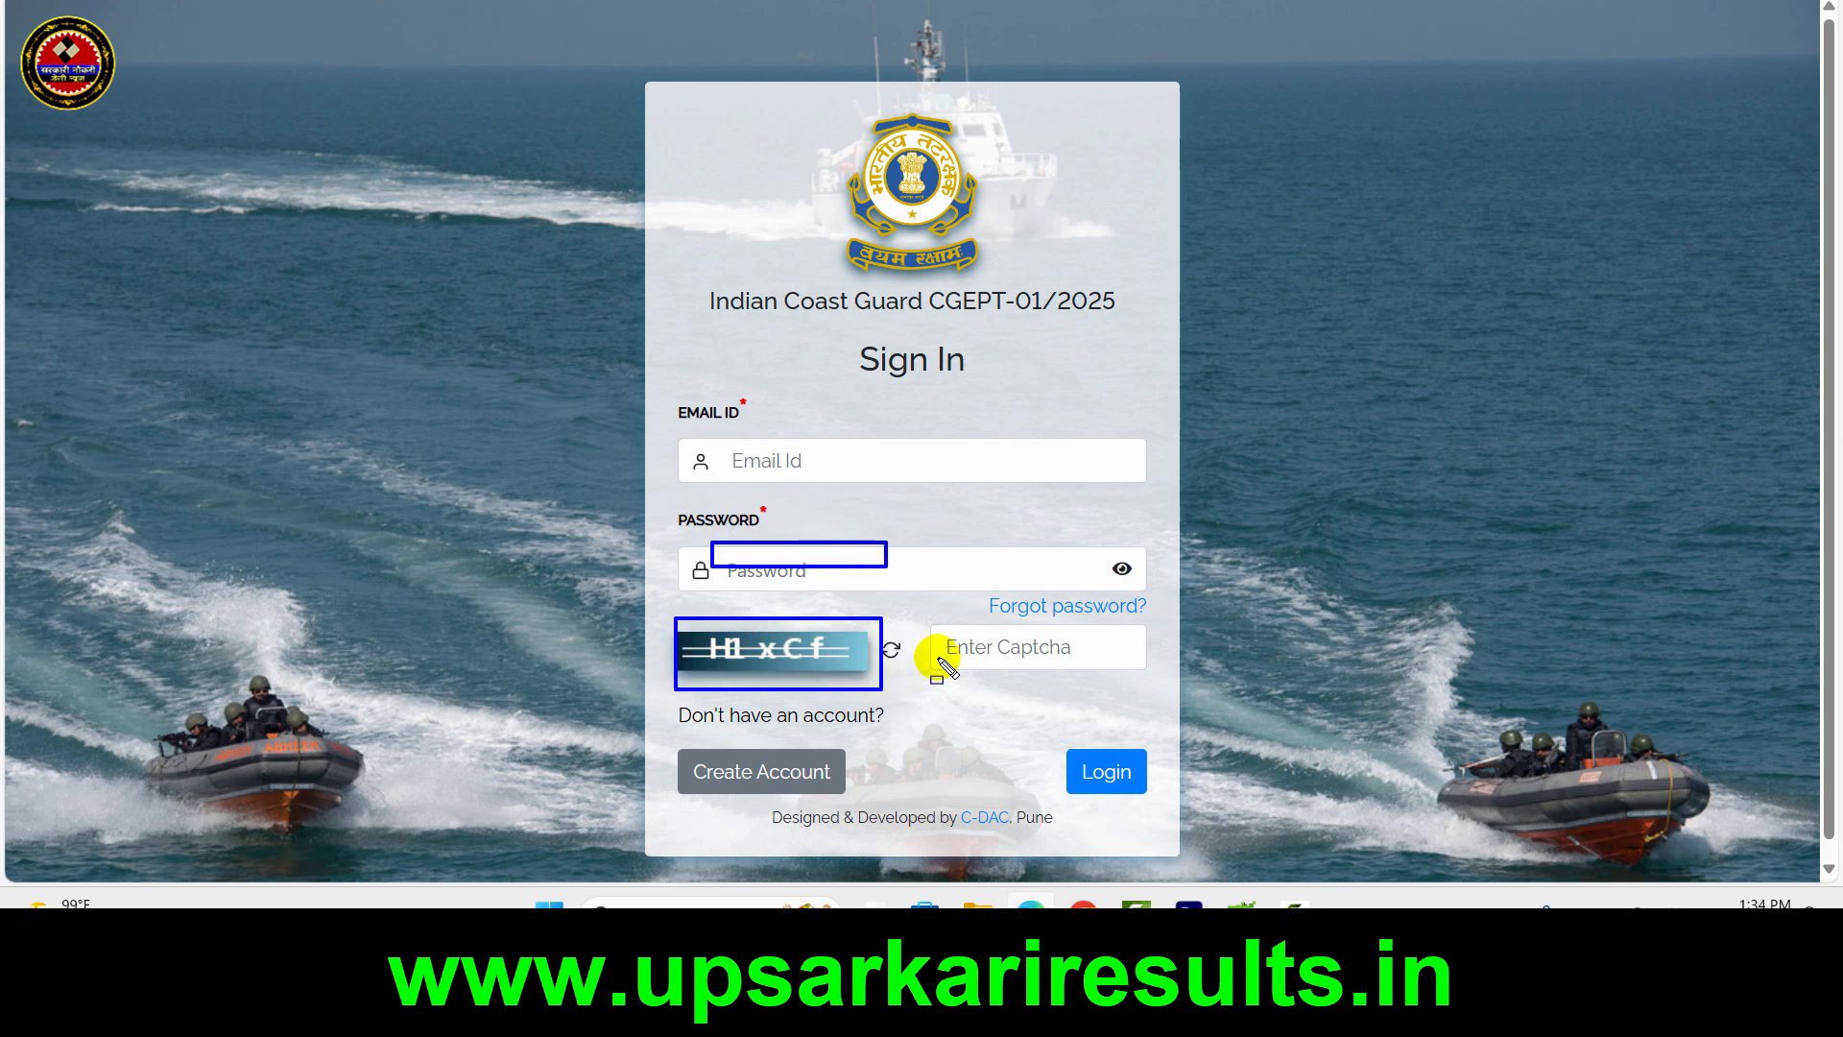
left_click_drag(934, 629, 1135, 665)
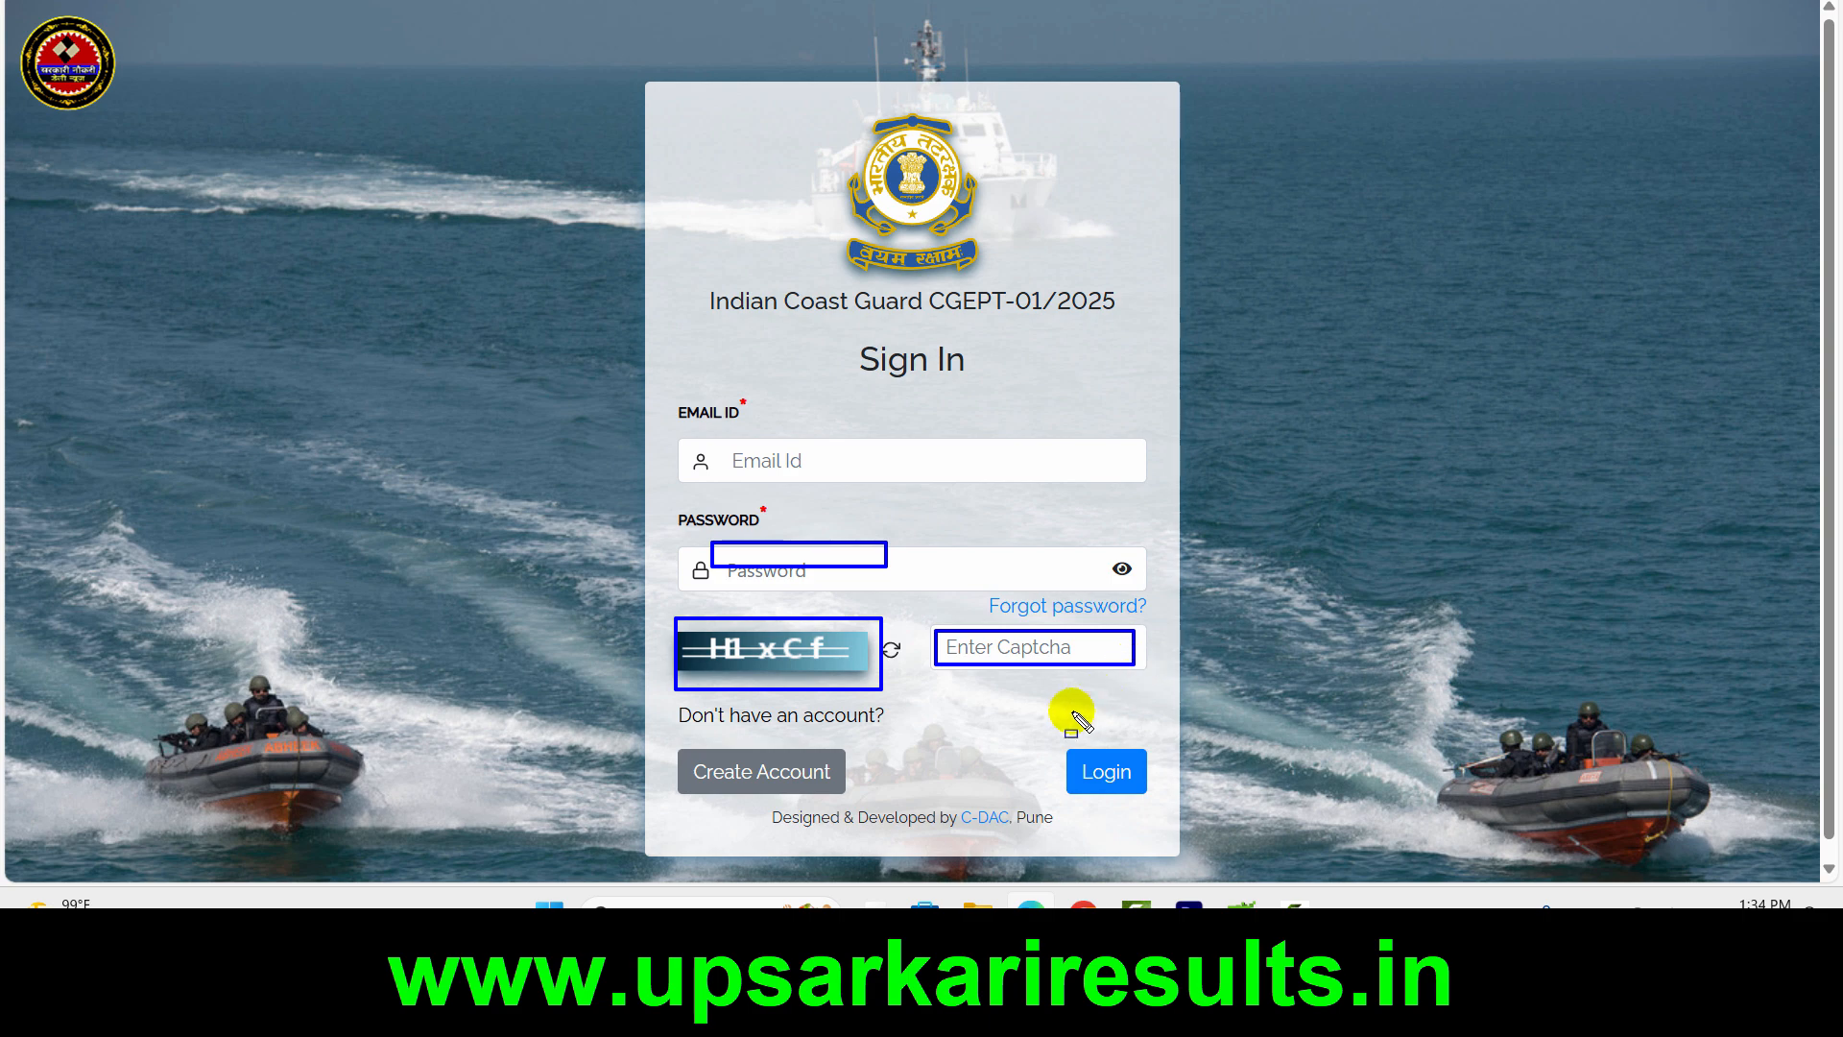
left_click_drag(1048, 723, 1169, 799)
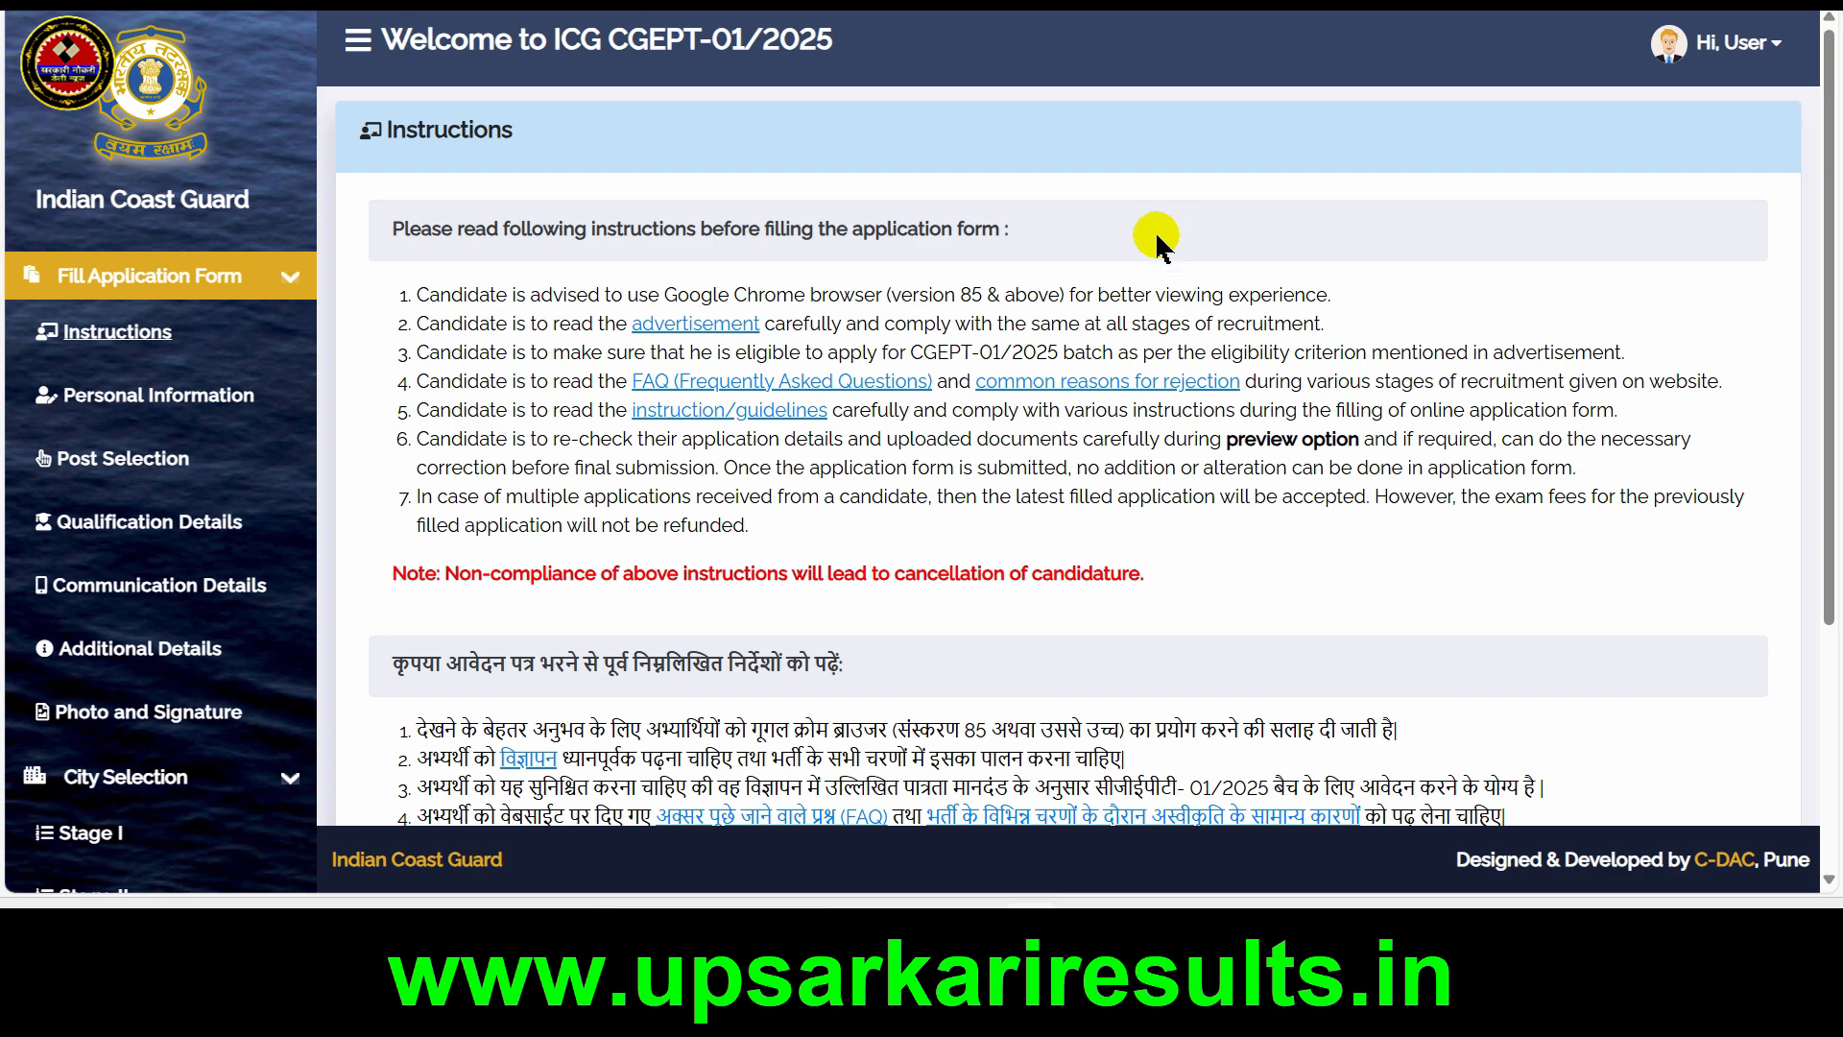
Accept the declaration that all instructions were read and understood, and submit the Instructions page
scroll(1119, 465, "down", 4)
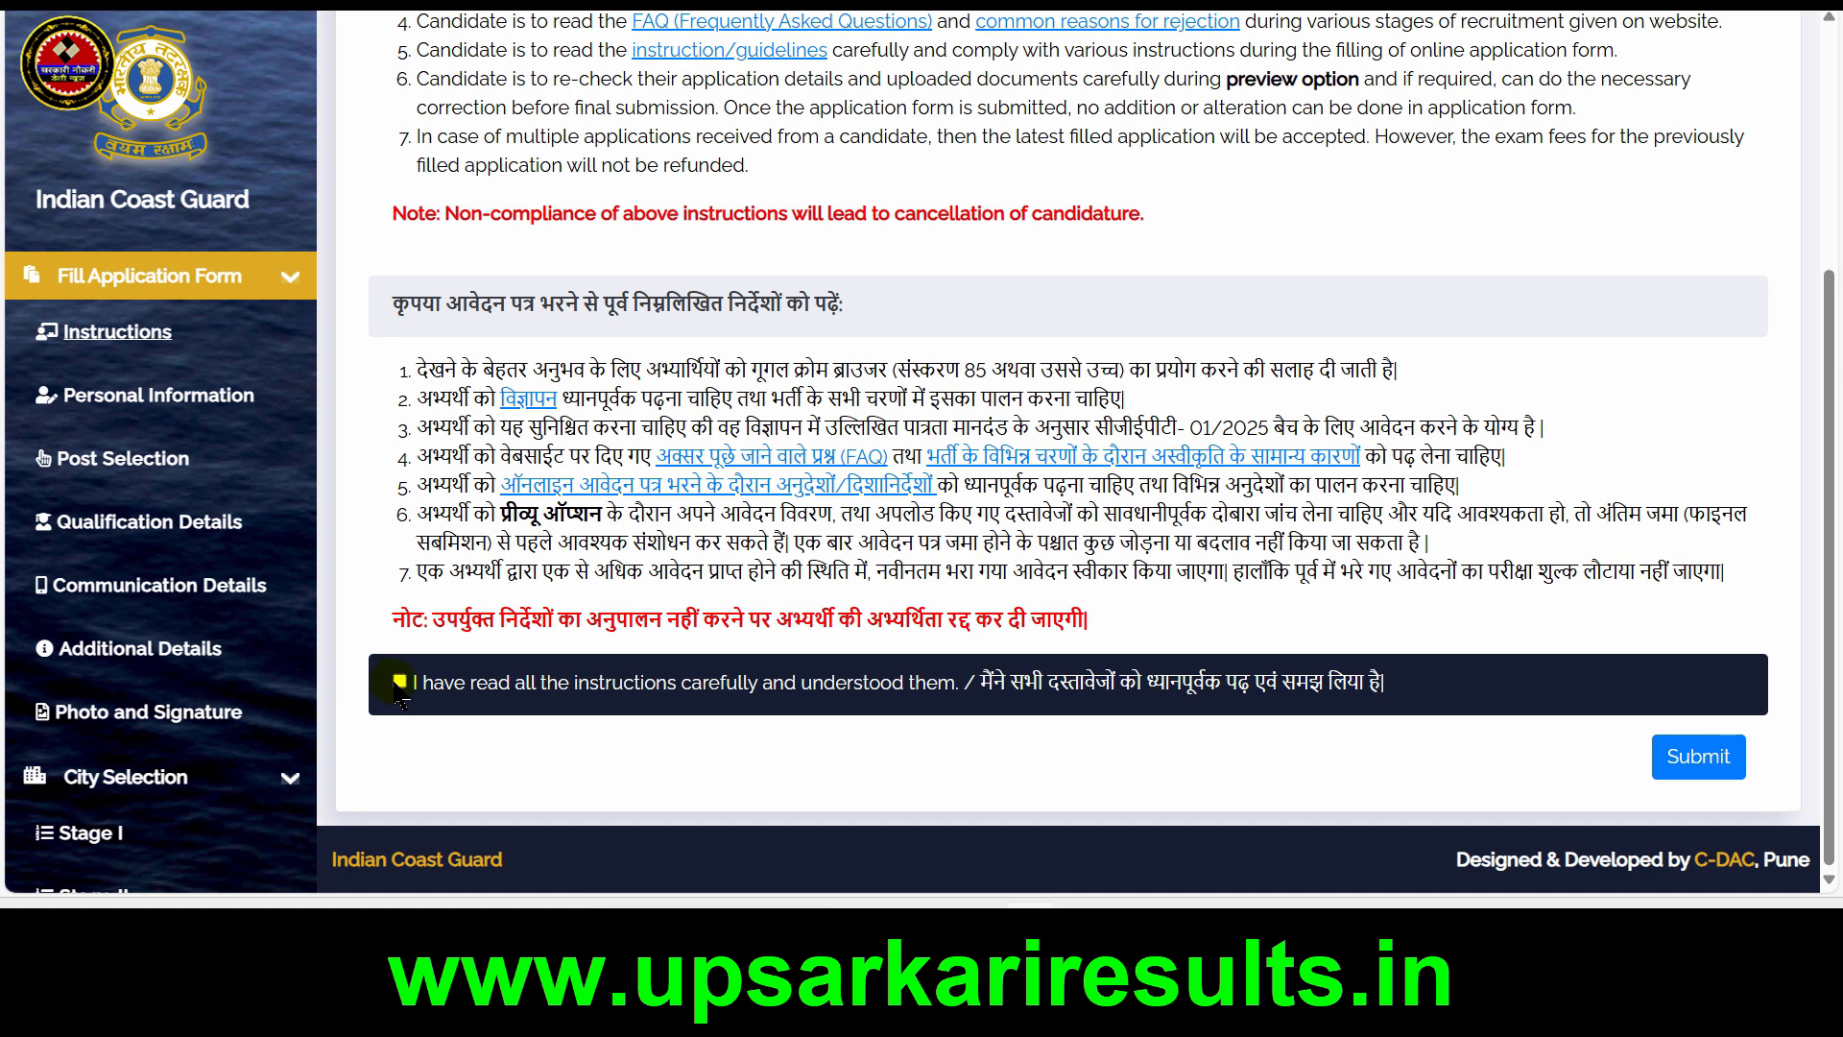
left_click(398, 685)
left_click(1691, 757)
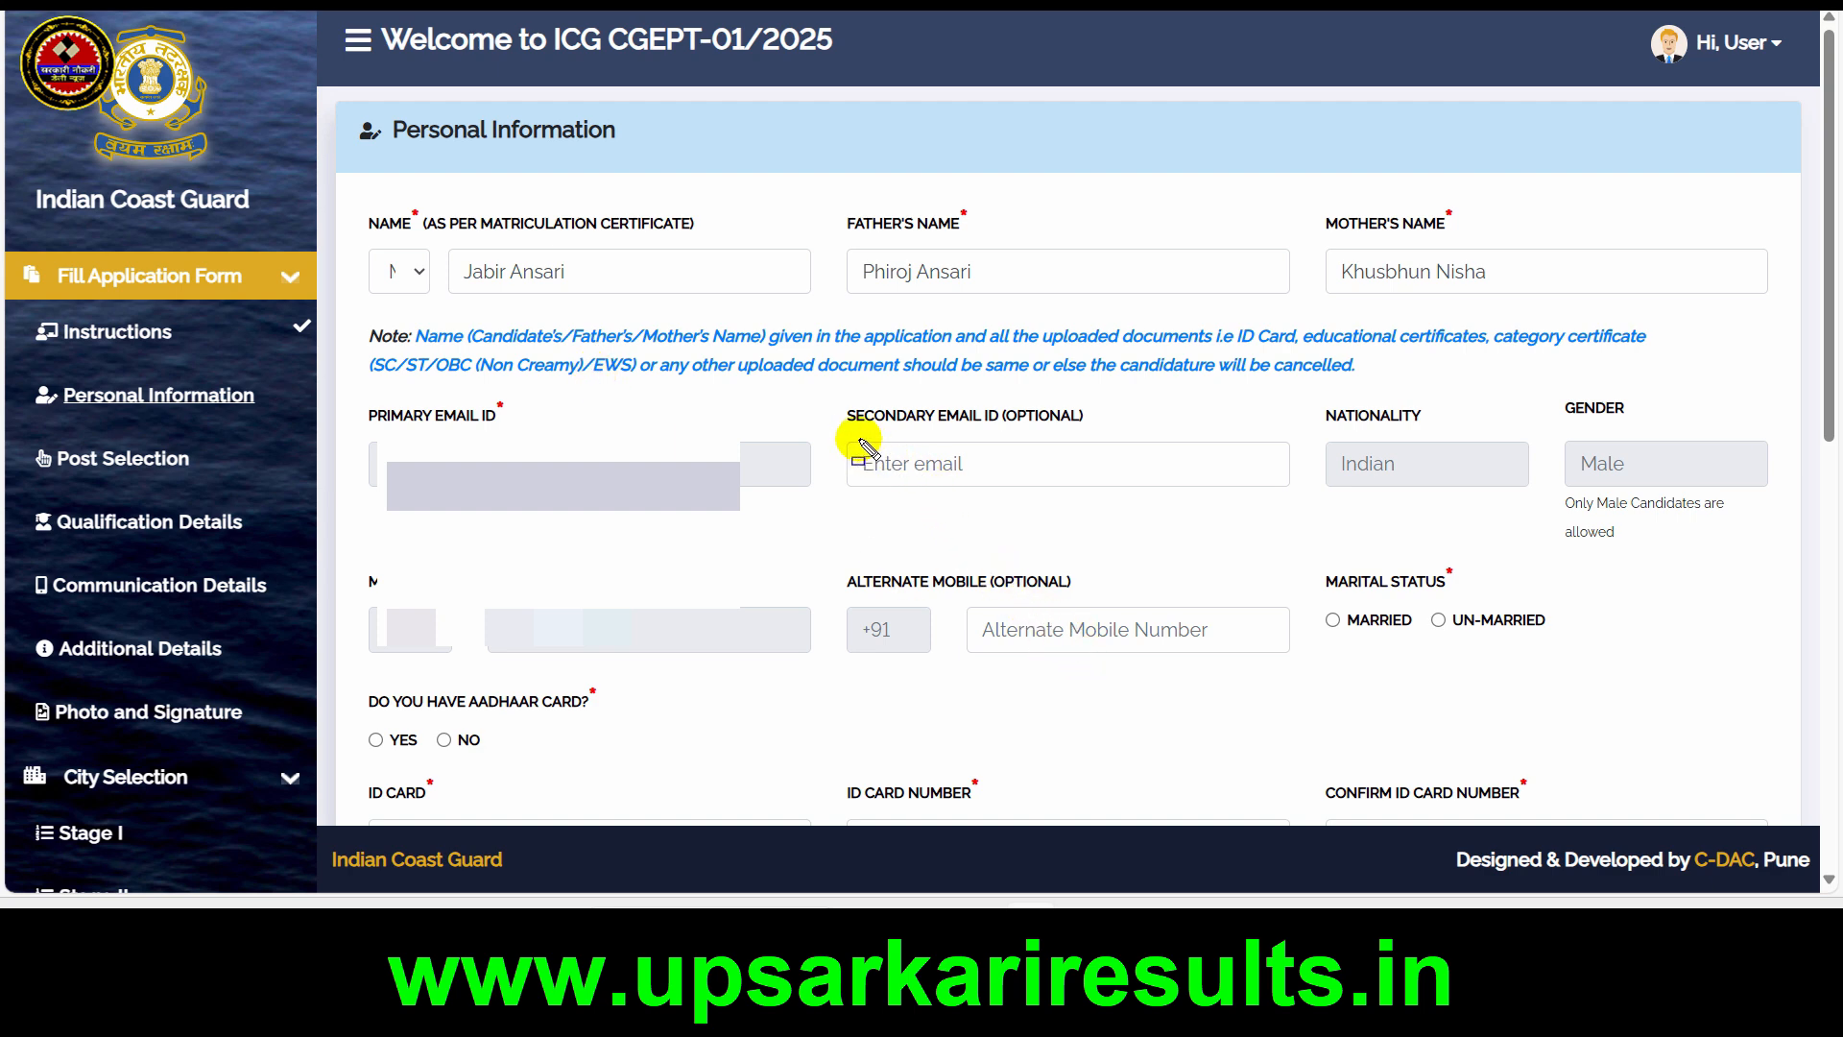
left_click_drag(851, 440, 1102, 491)
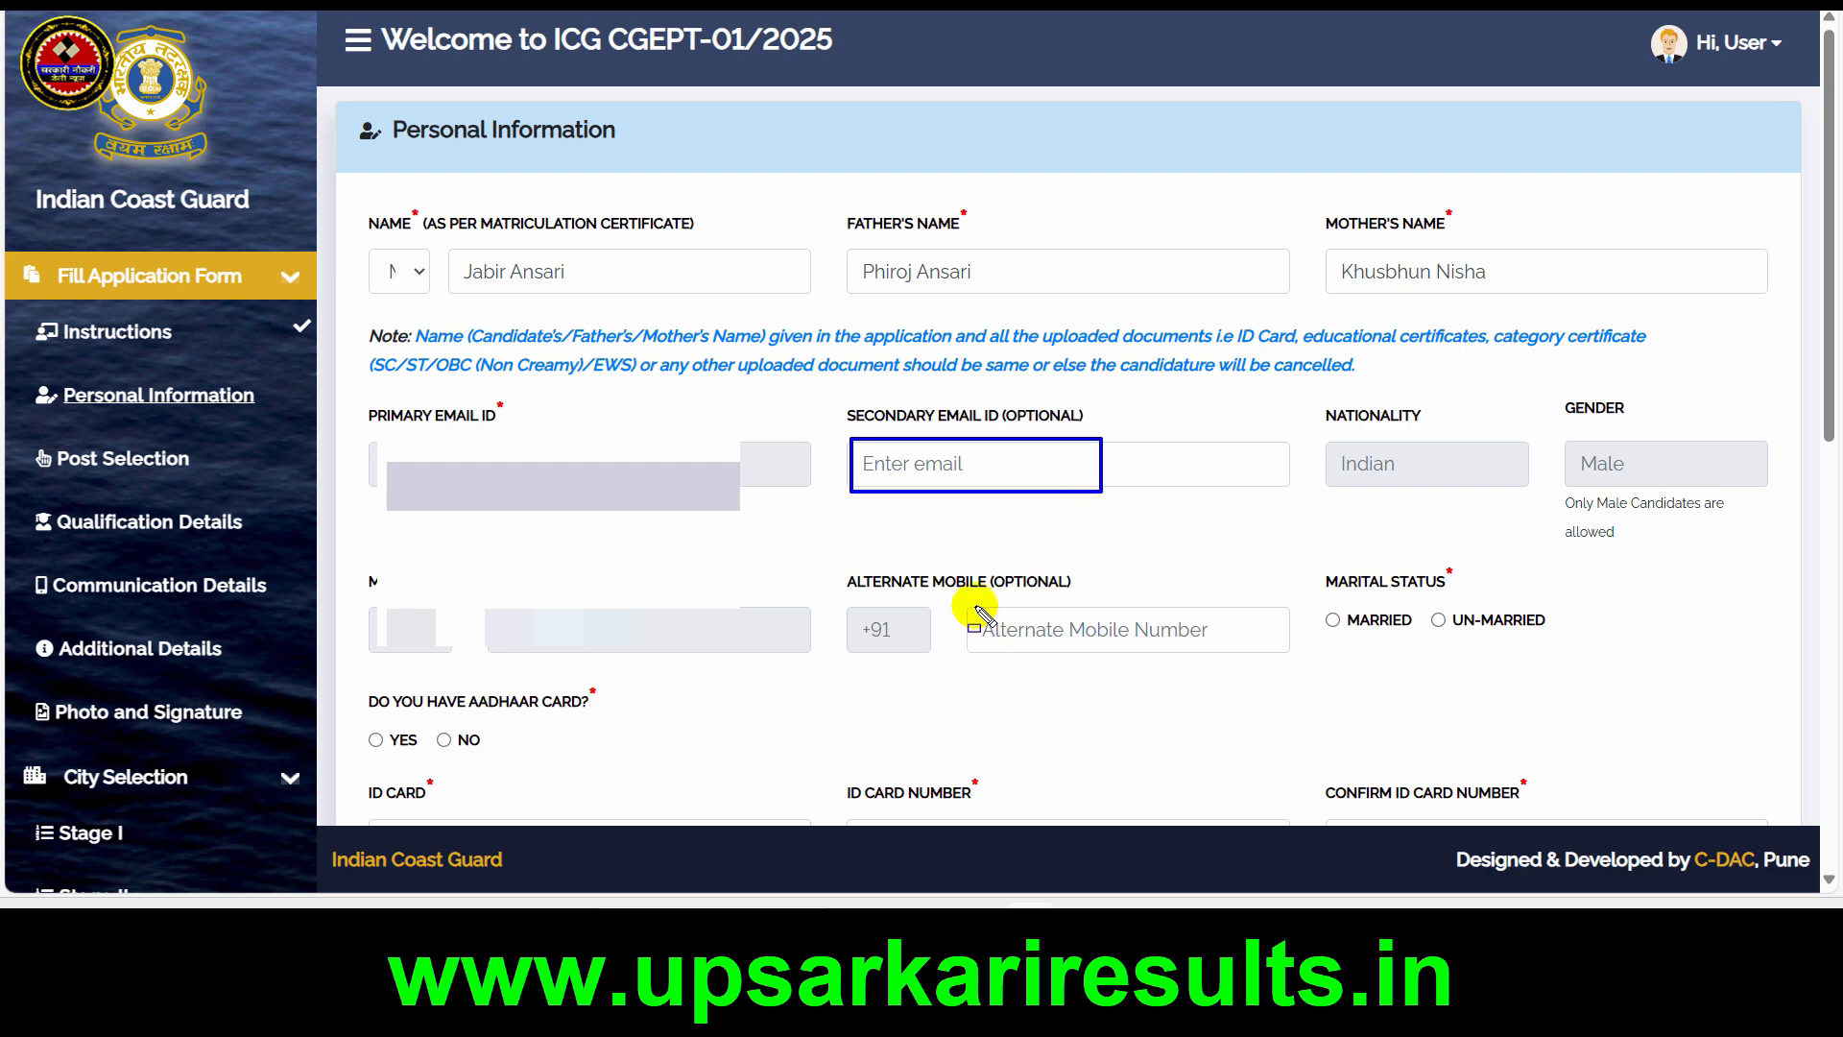
mouse_move(970, 605)
left_mouse_down()
mouse_move(1142, 656)
mouse_move(1213, 654)
left_mouse_up()
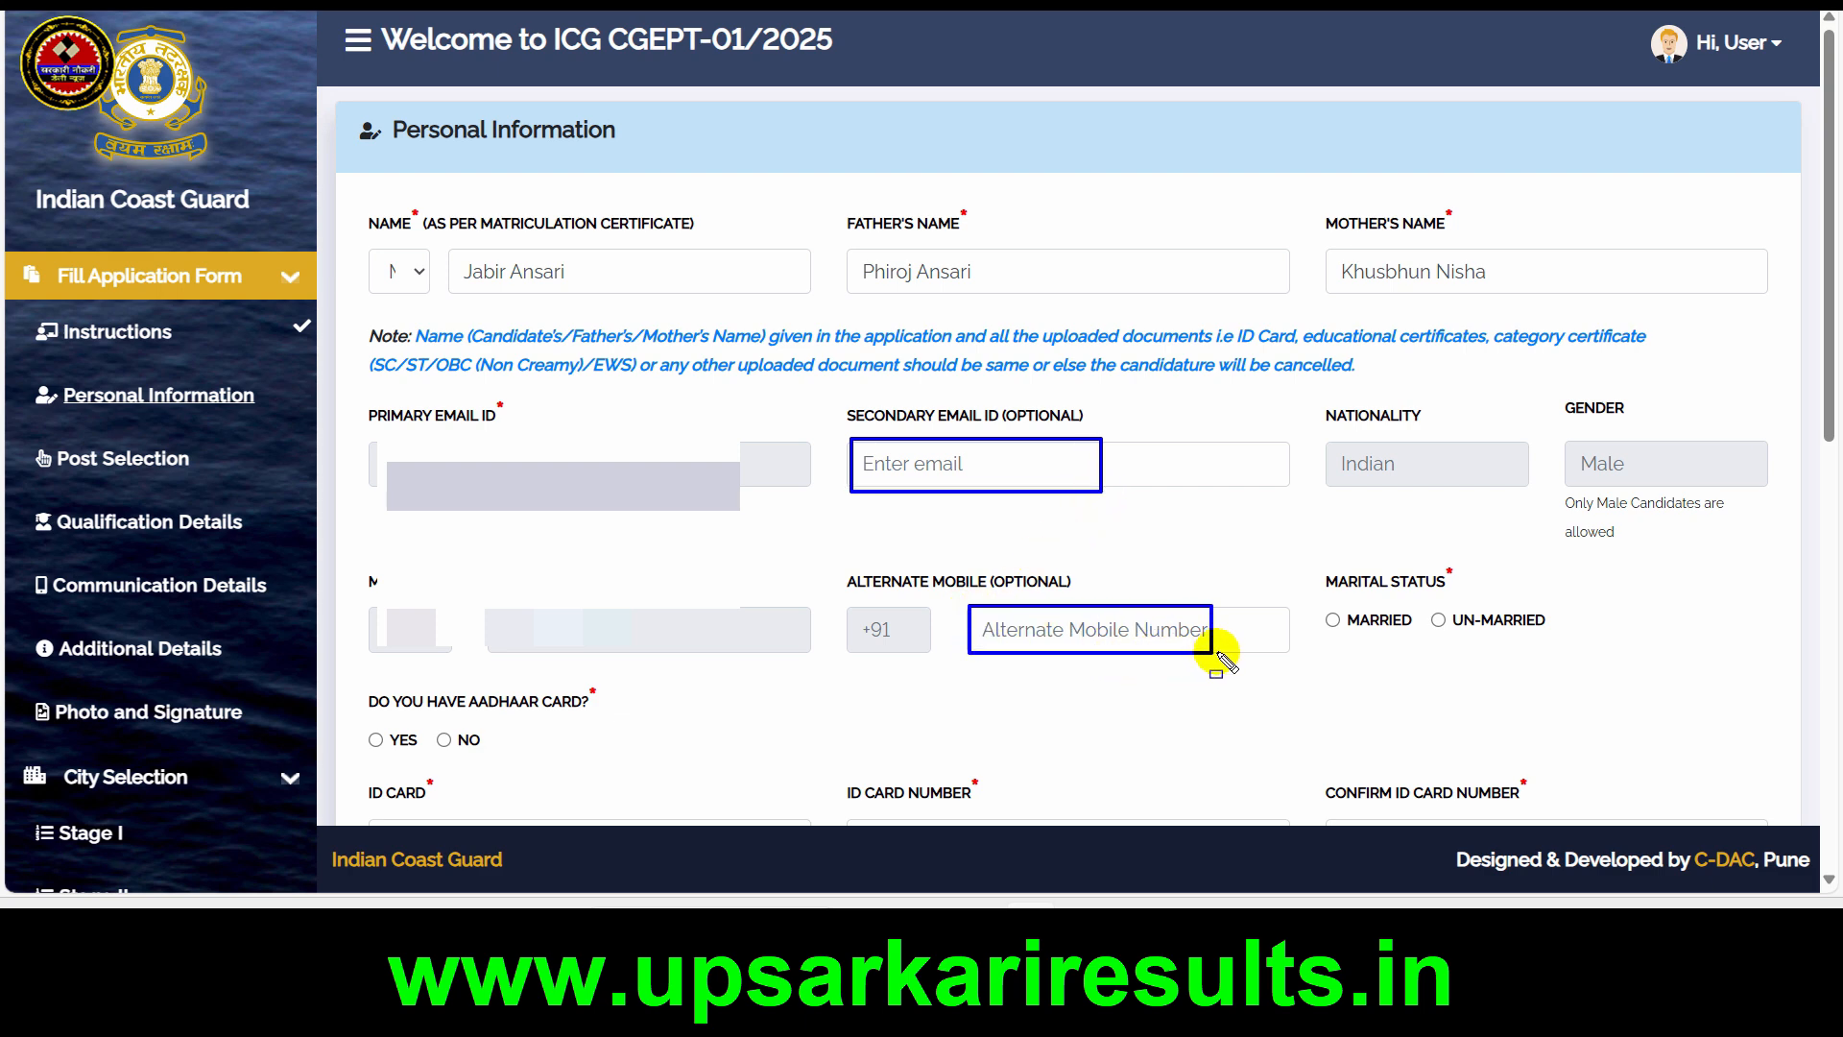
key("Escape")
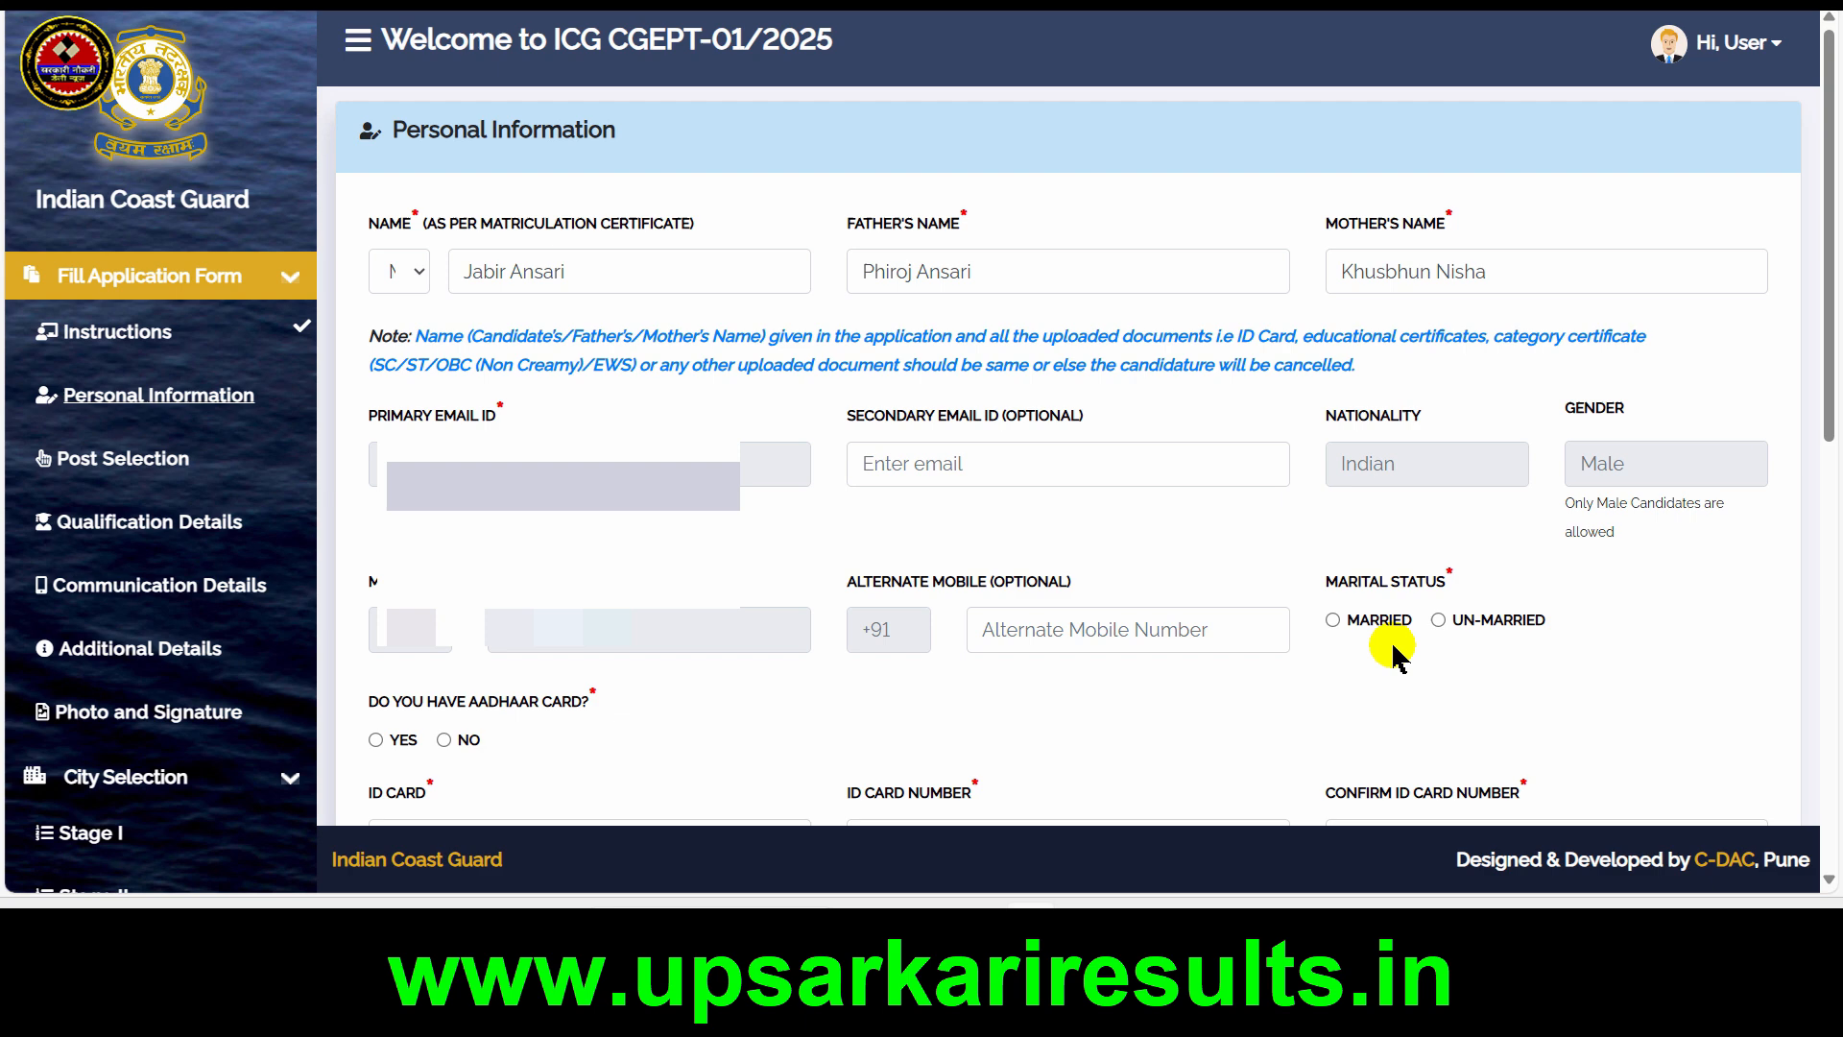
Set the marital status to Un-married and answer No to having an Aadhaar card
left_click(1439, 621)
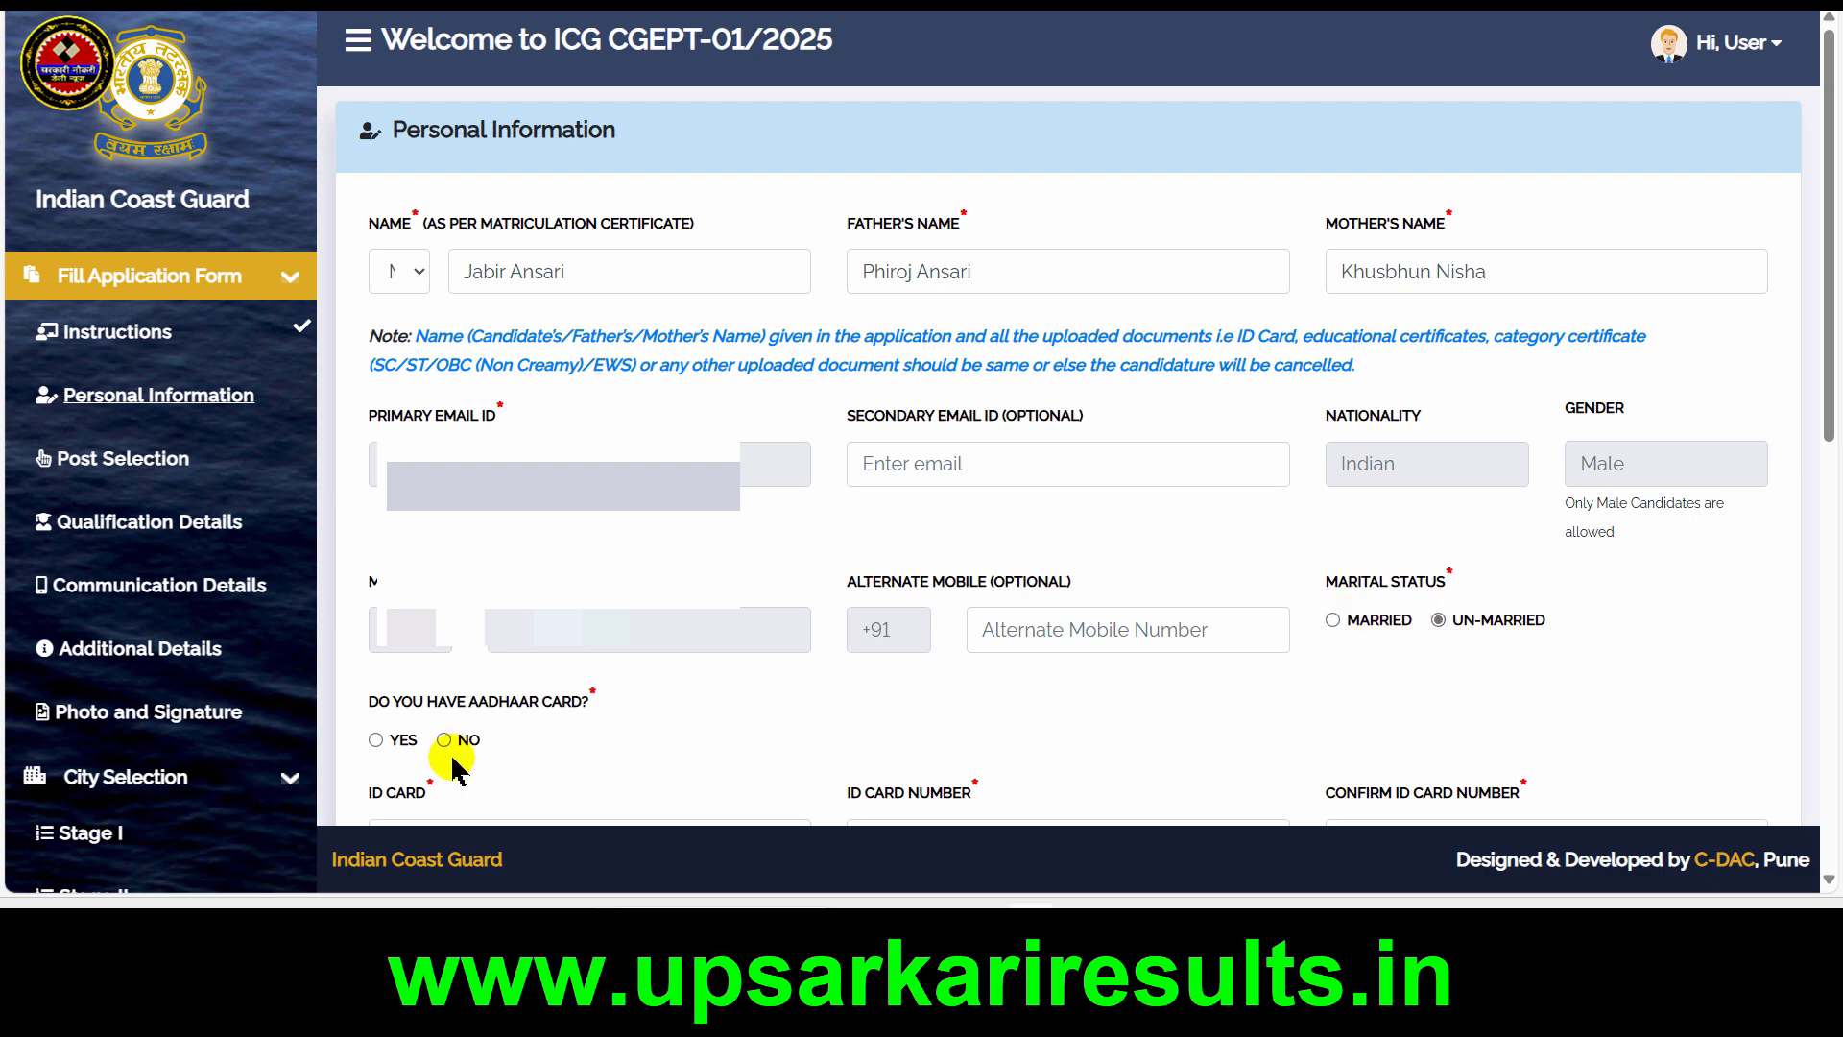
left_click(375, 740)
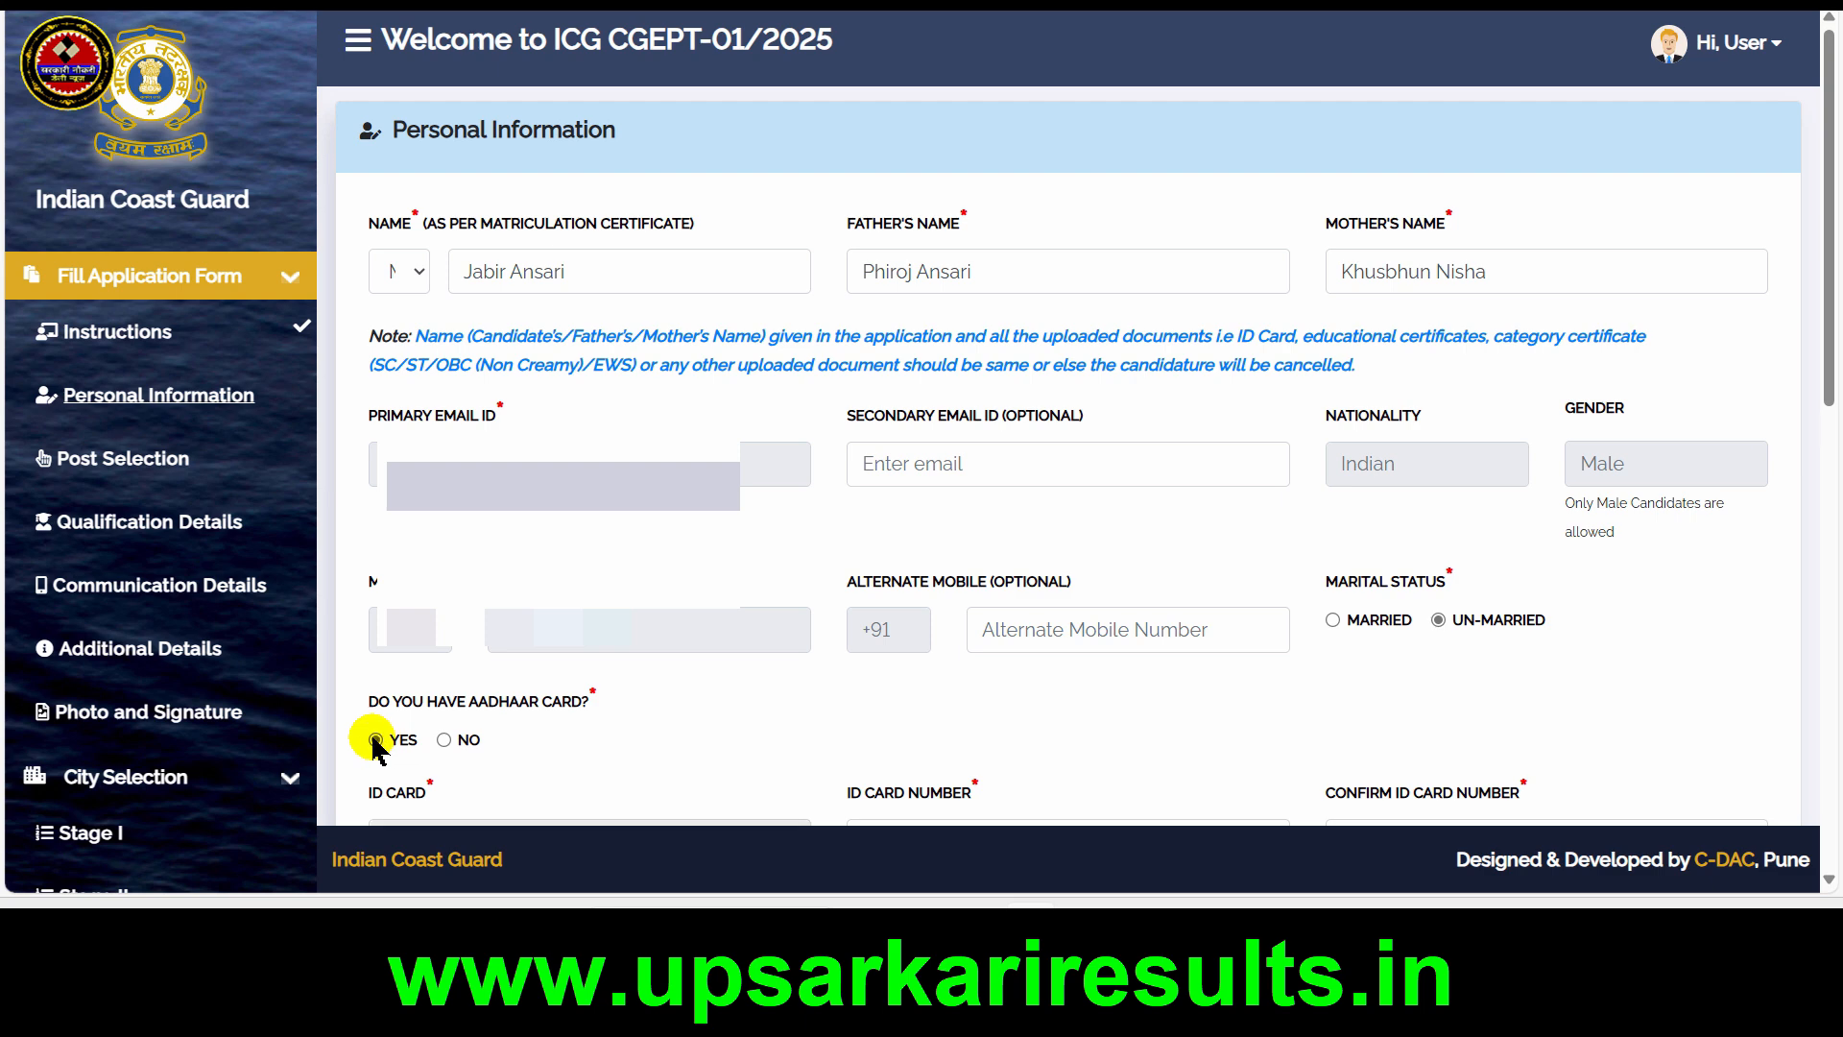
left_click(443, 739)
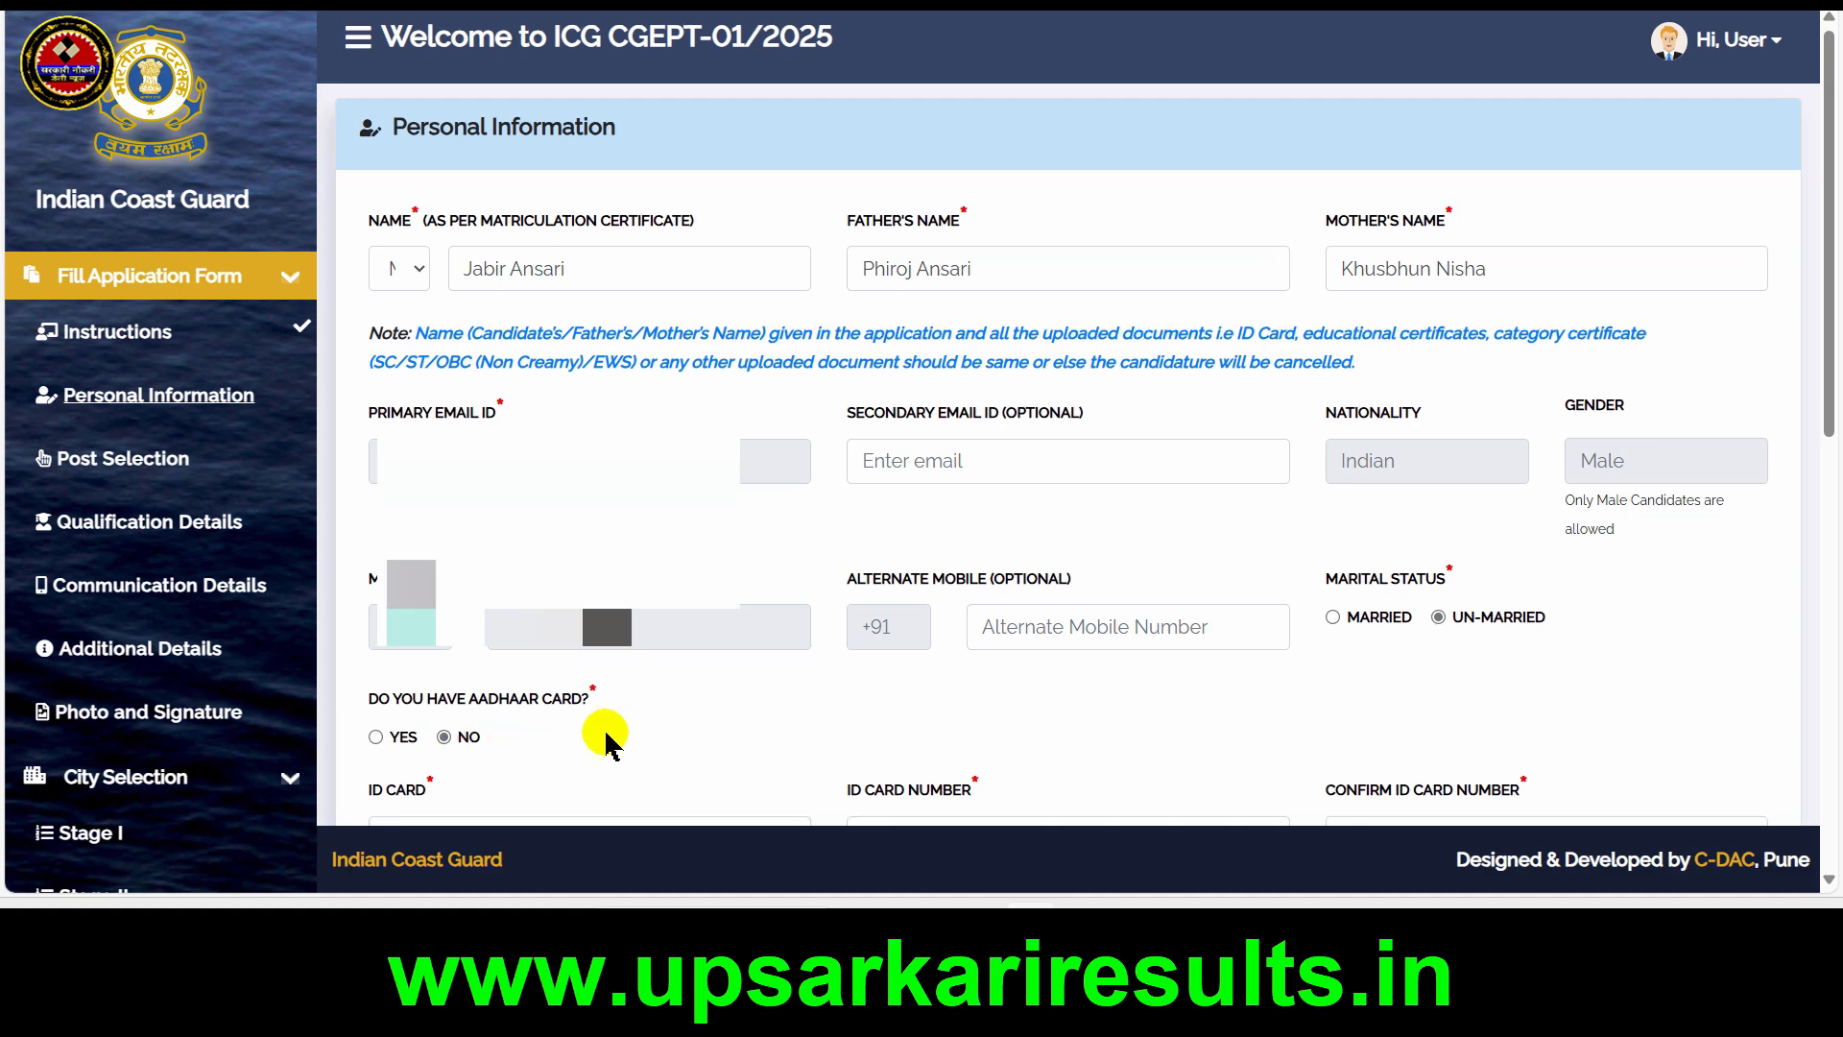
Choose Voter ID as the candidate's ID card type
scroll(609, 740, "down", 7)
left_click(610, 134)
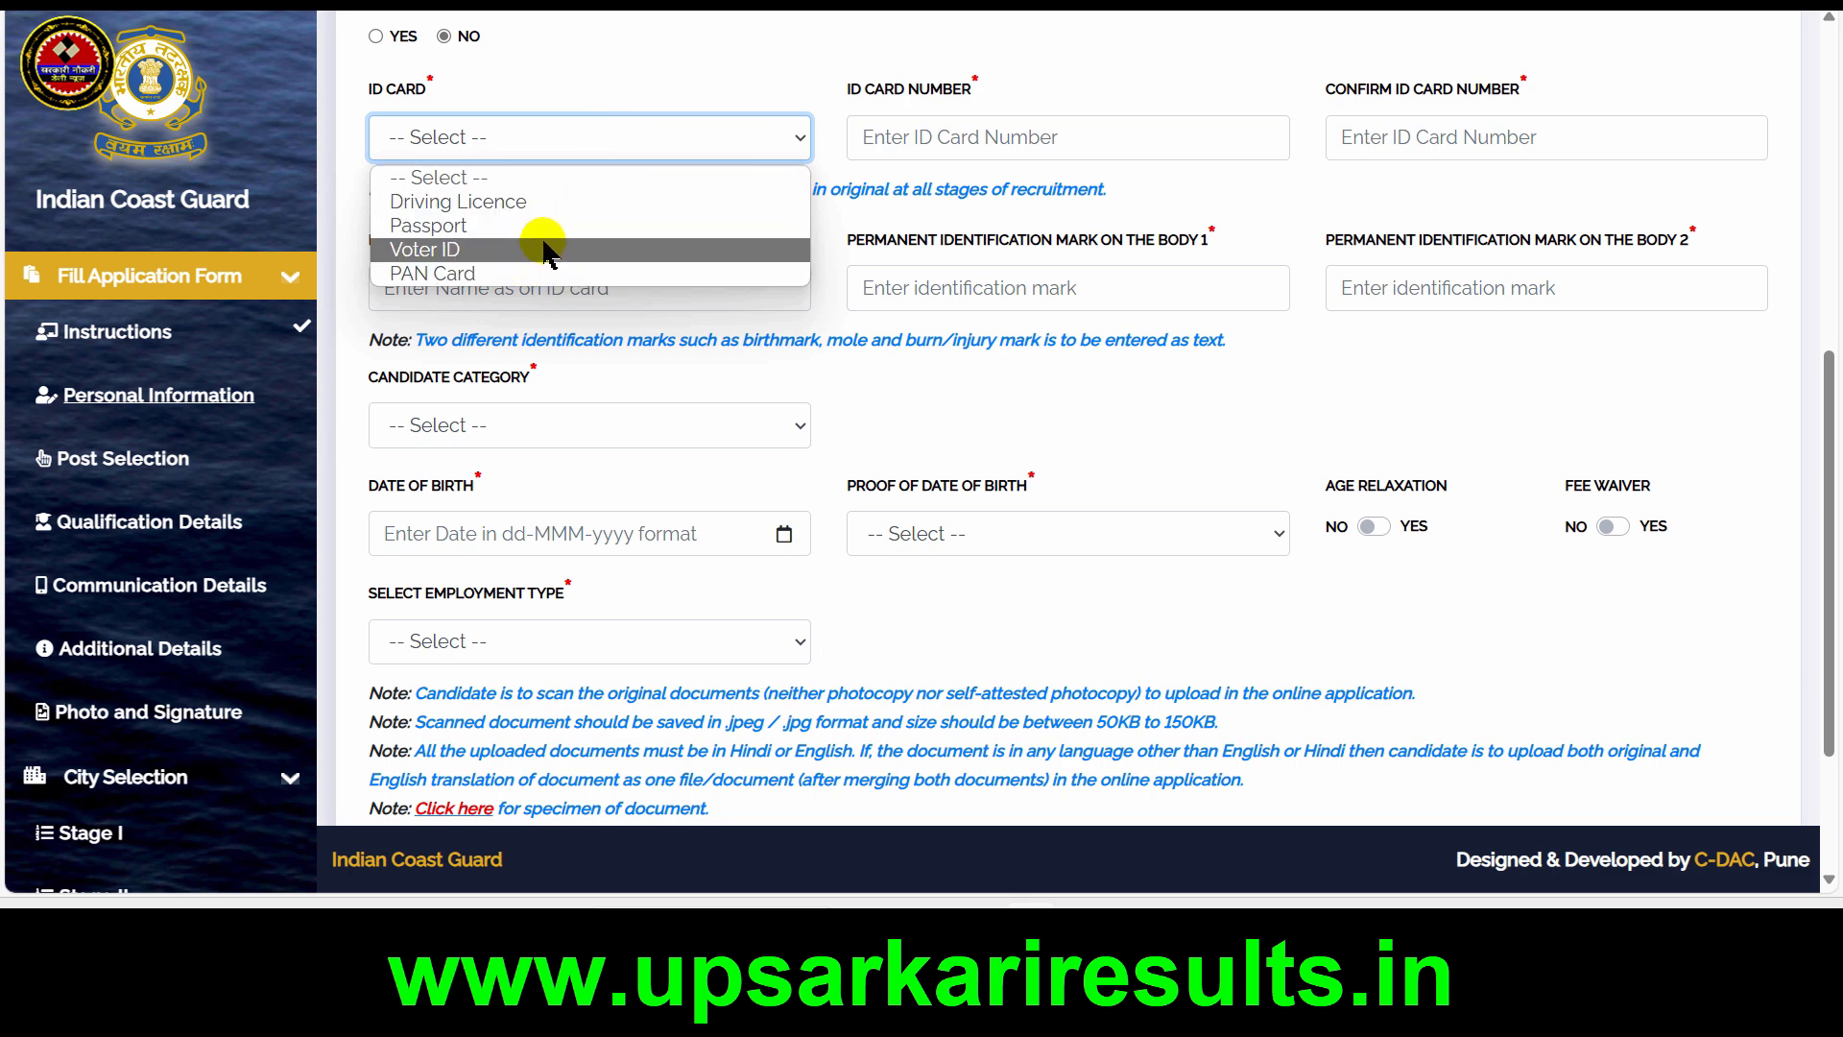
left_click(550, 250)
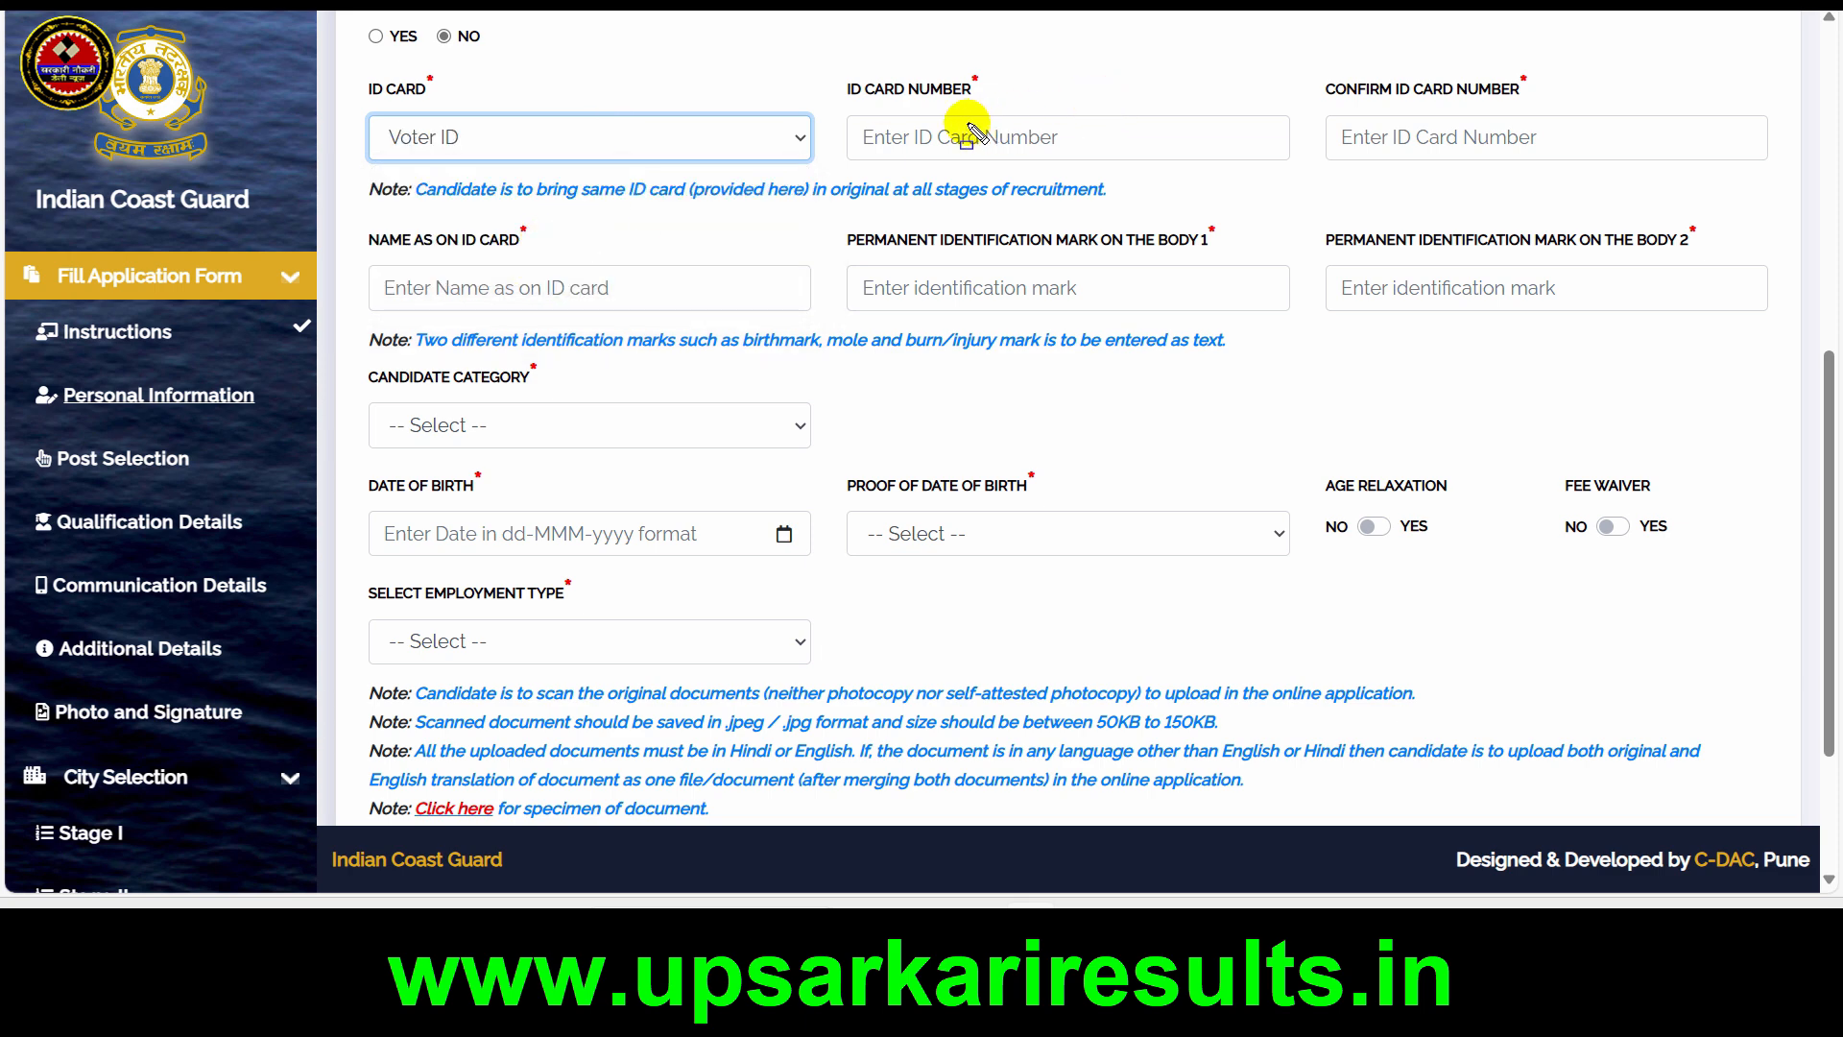
left_click_drag(857, 123, 1109, 152)
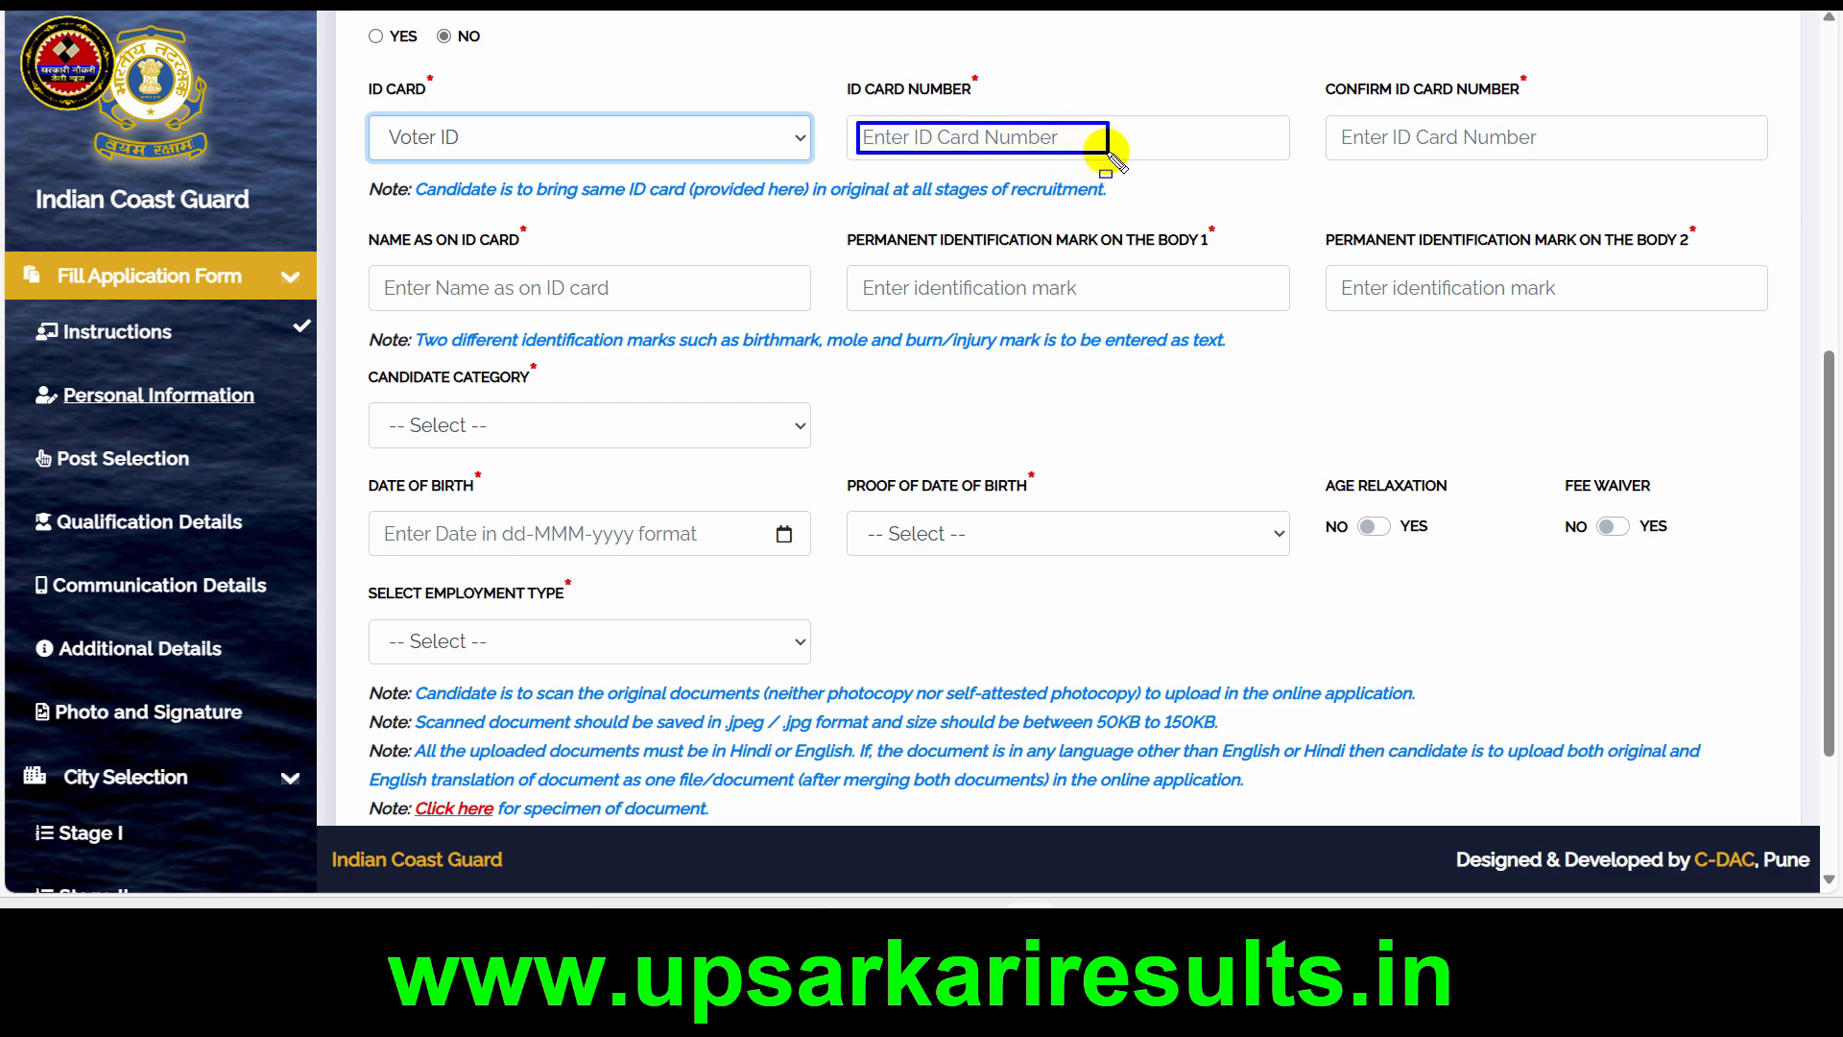
left_click_drag(1330, 111, 1551, 161)
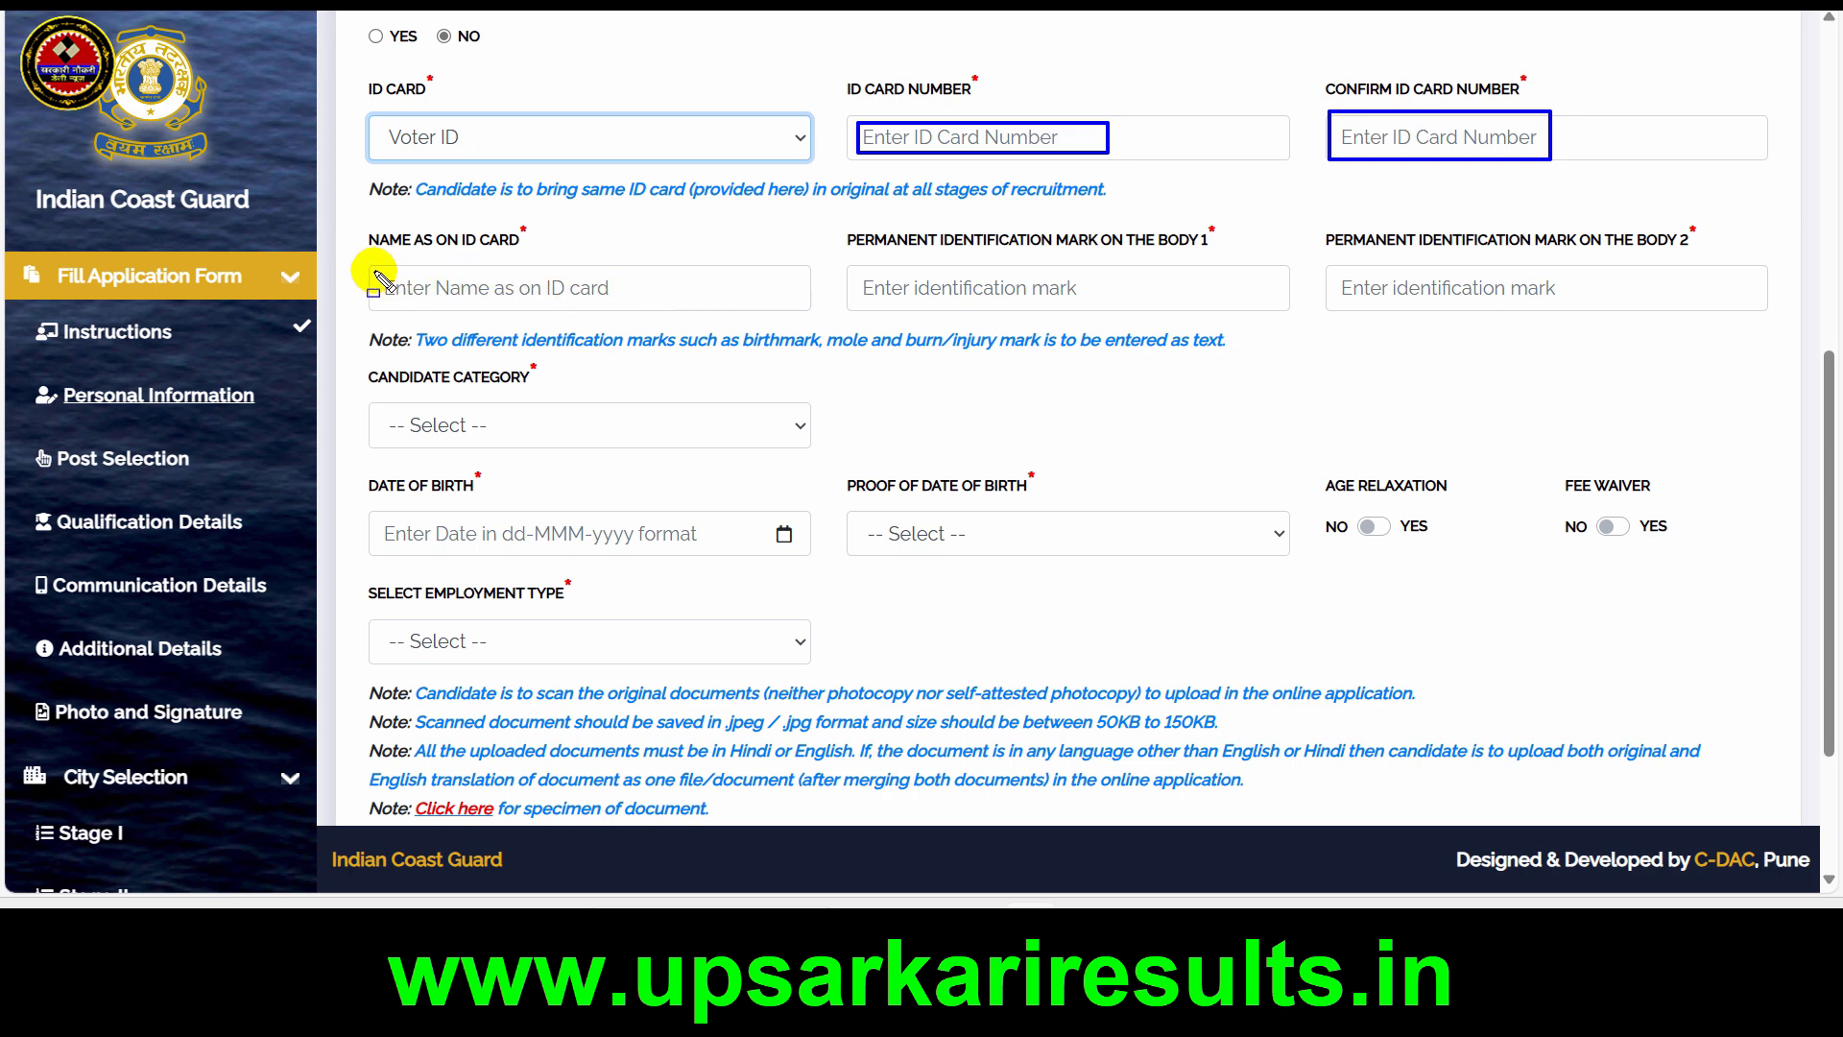
mouse_move(373, 270)
left_mouse_down()
mouse_move(486, 303)
mouse_move(681, 312)
left_mouse_up()
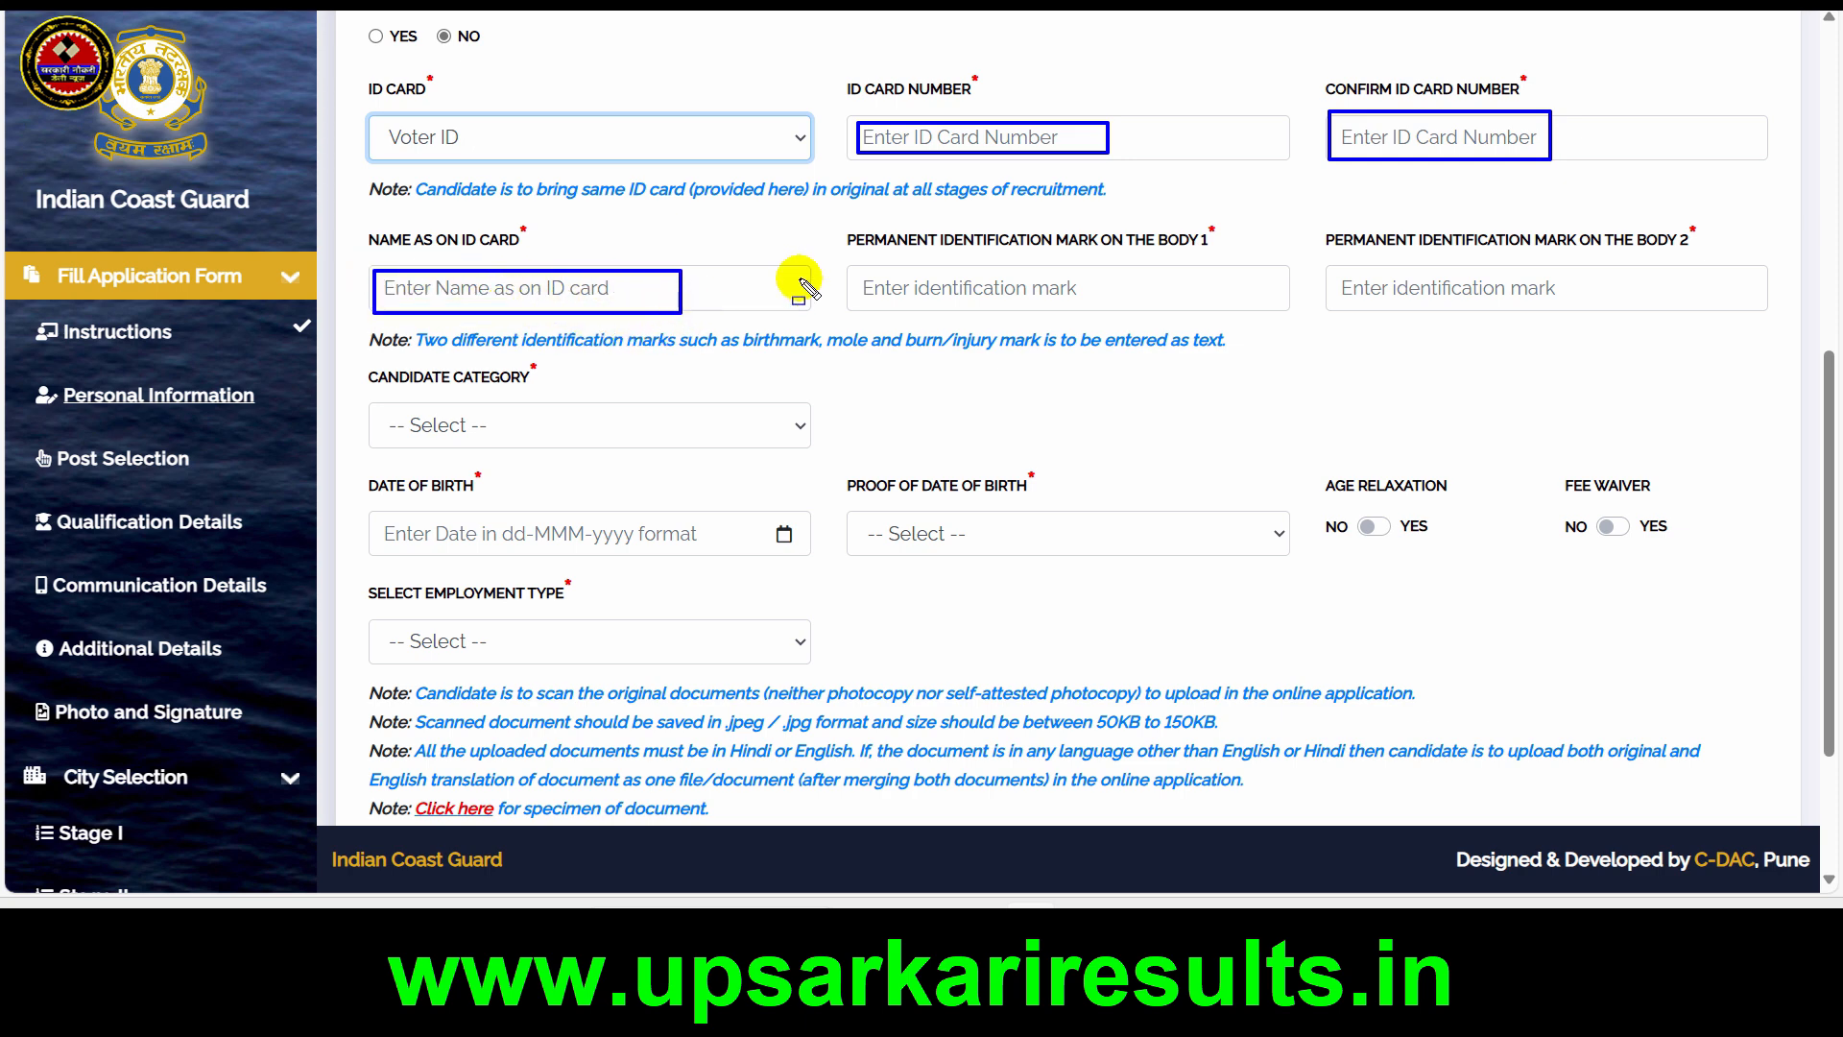
mouse_move(850, 267)
left_mouse_down()
mouse_move(1056, 314)
mouse_move(1207, 317)
left_mouse_up()
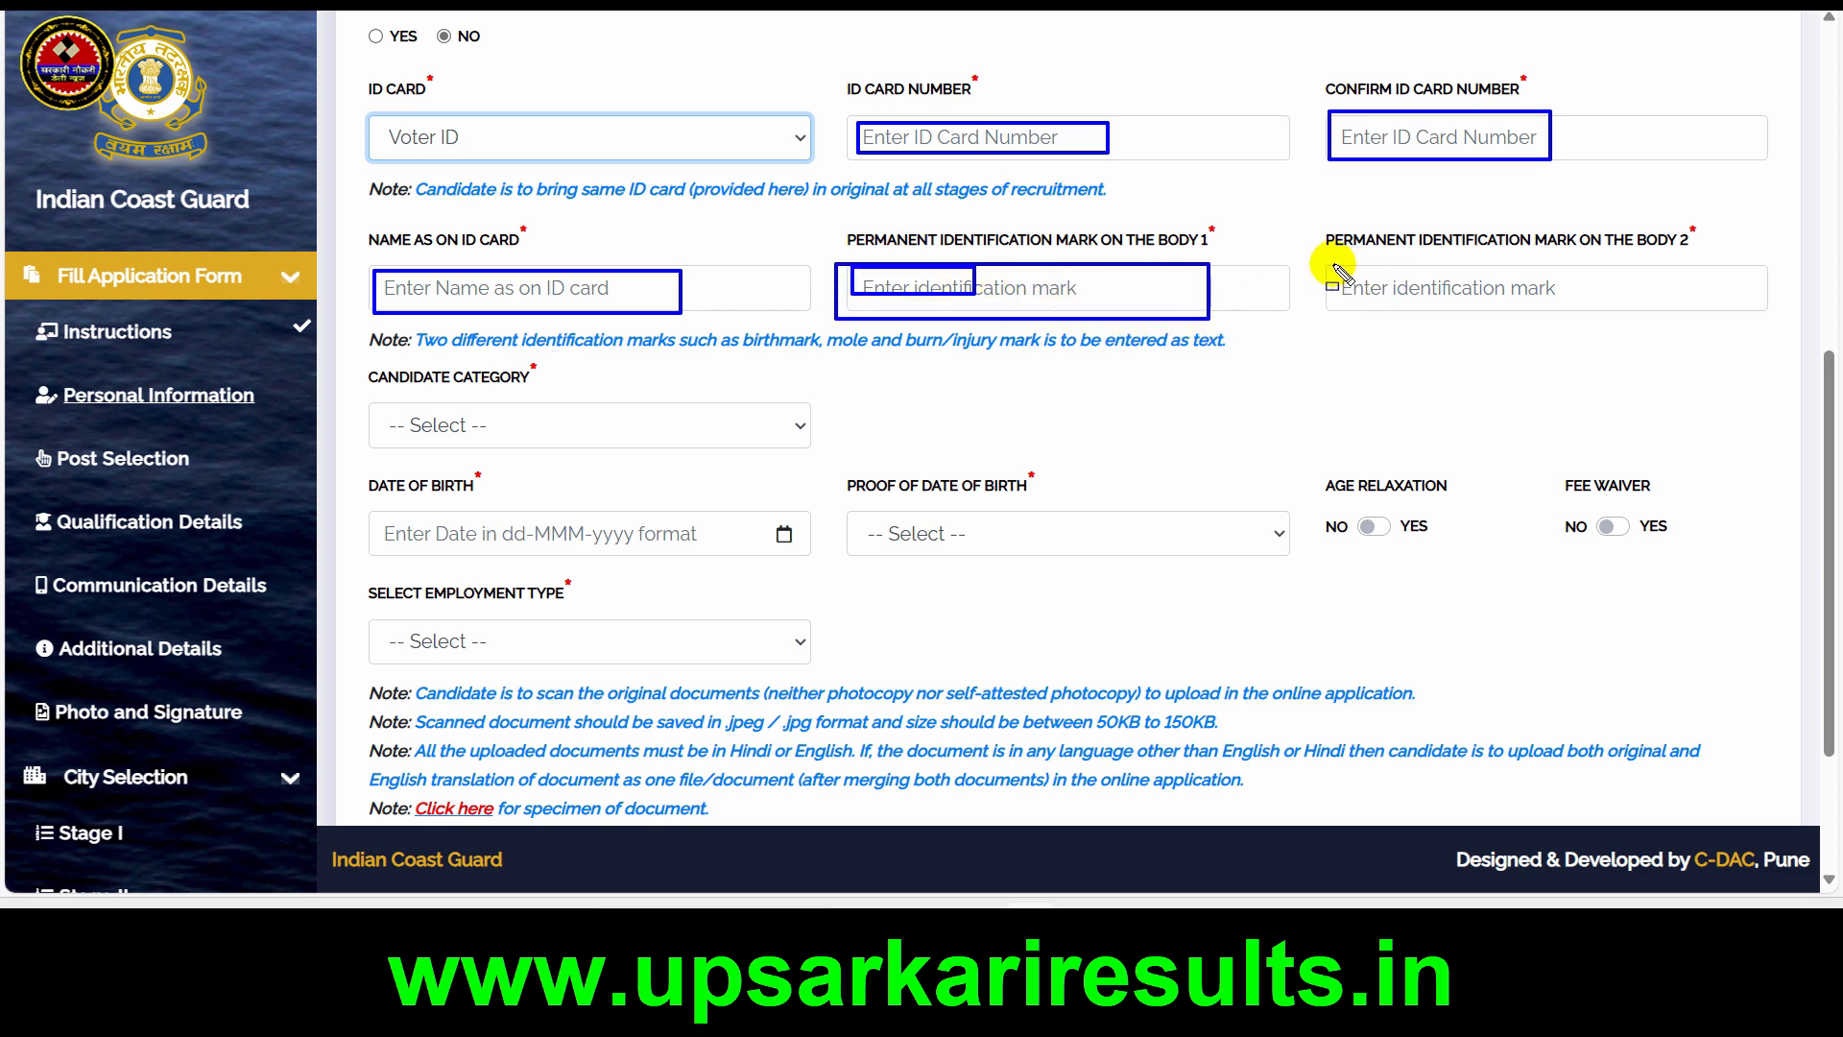
Enter "NO MARK" as the first permanent identification mark on the body and go to the second mark's field
left_click(990, 308)
type("NO")
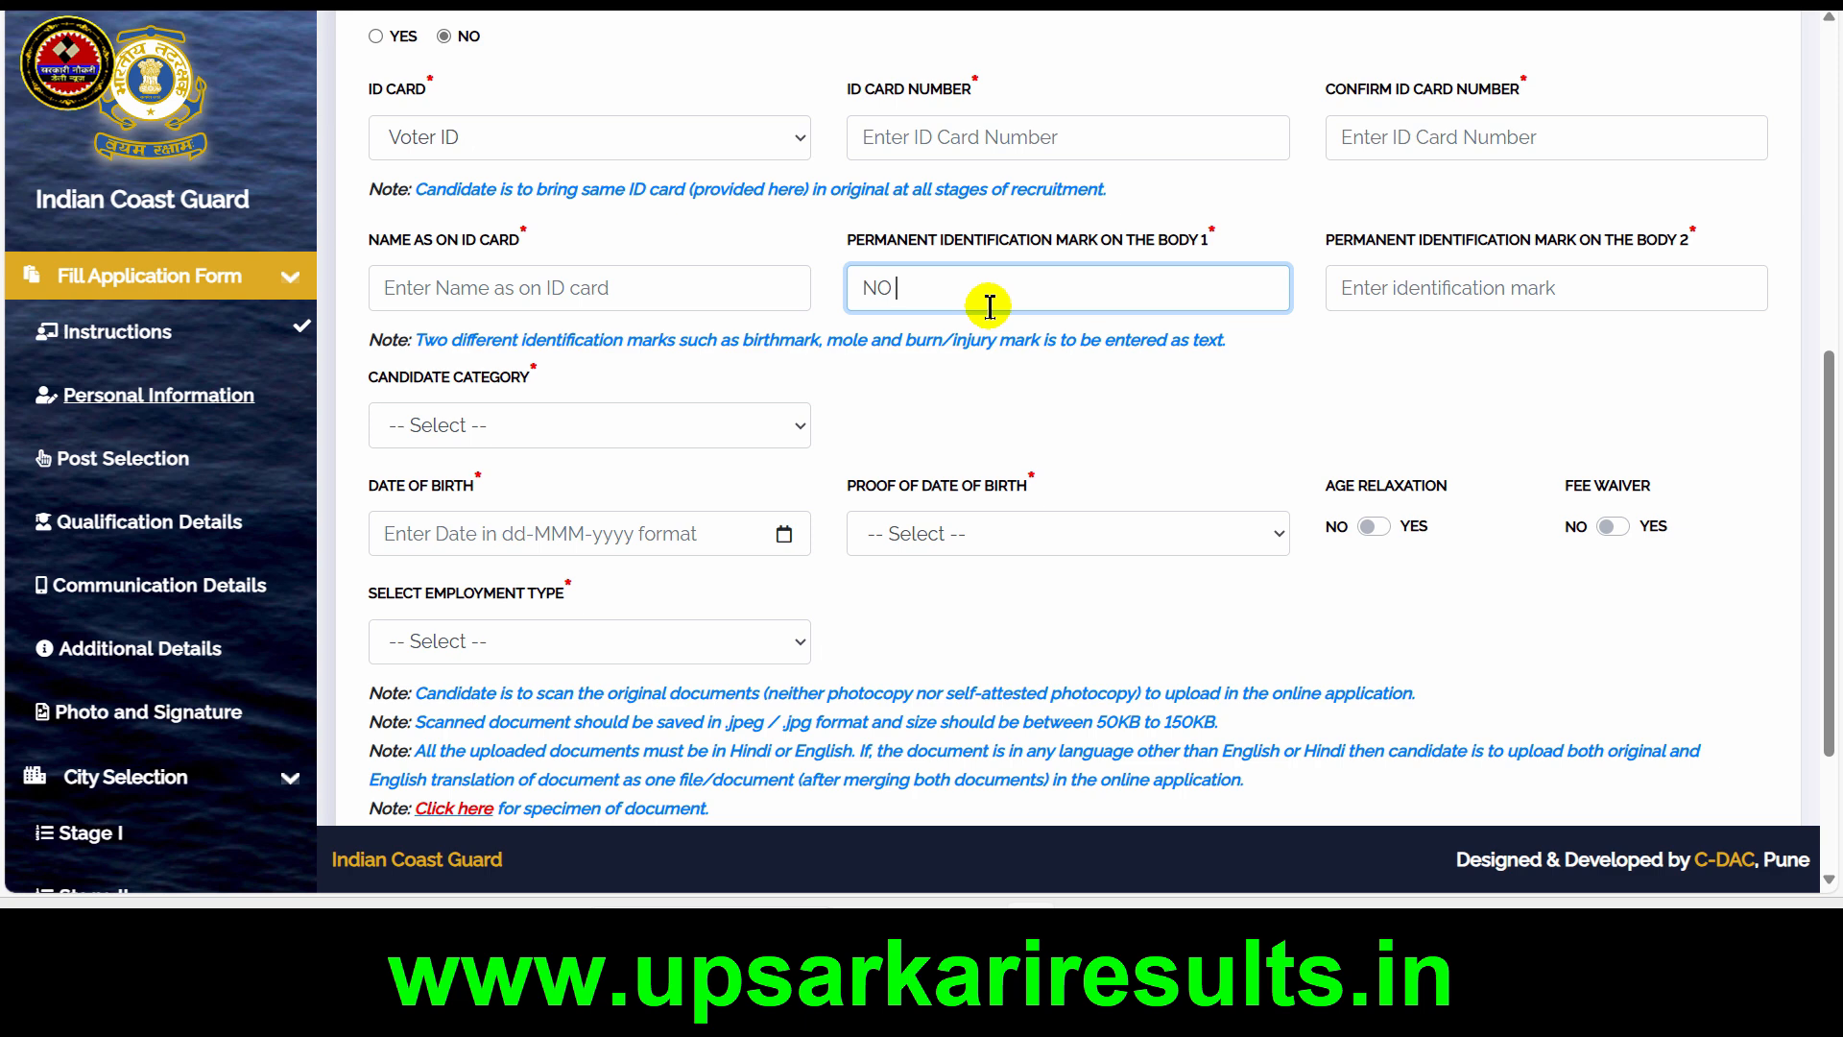
type(" MARK")
left_click(1407, 302)
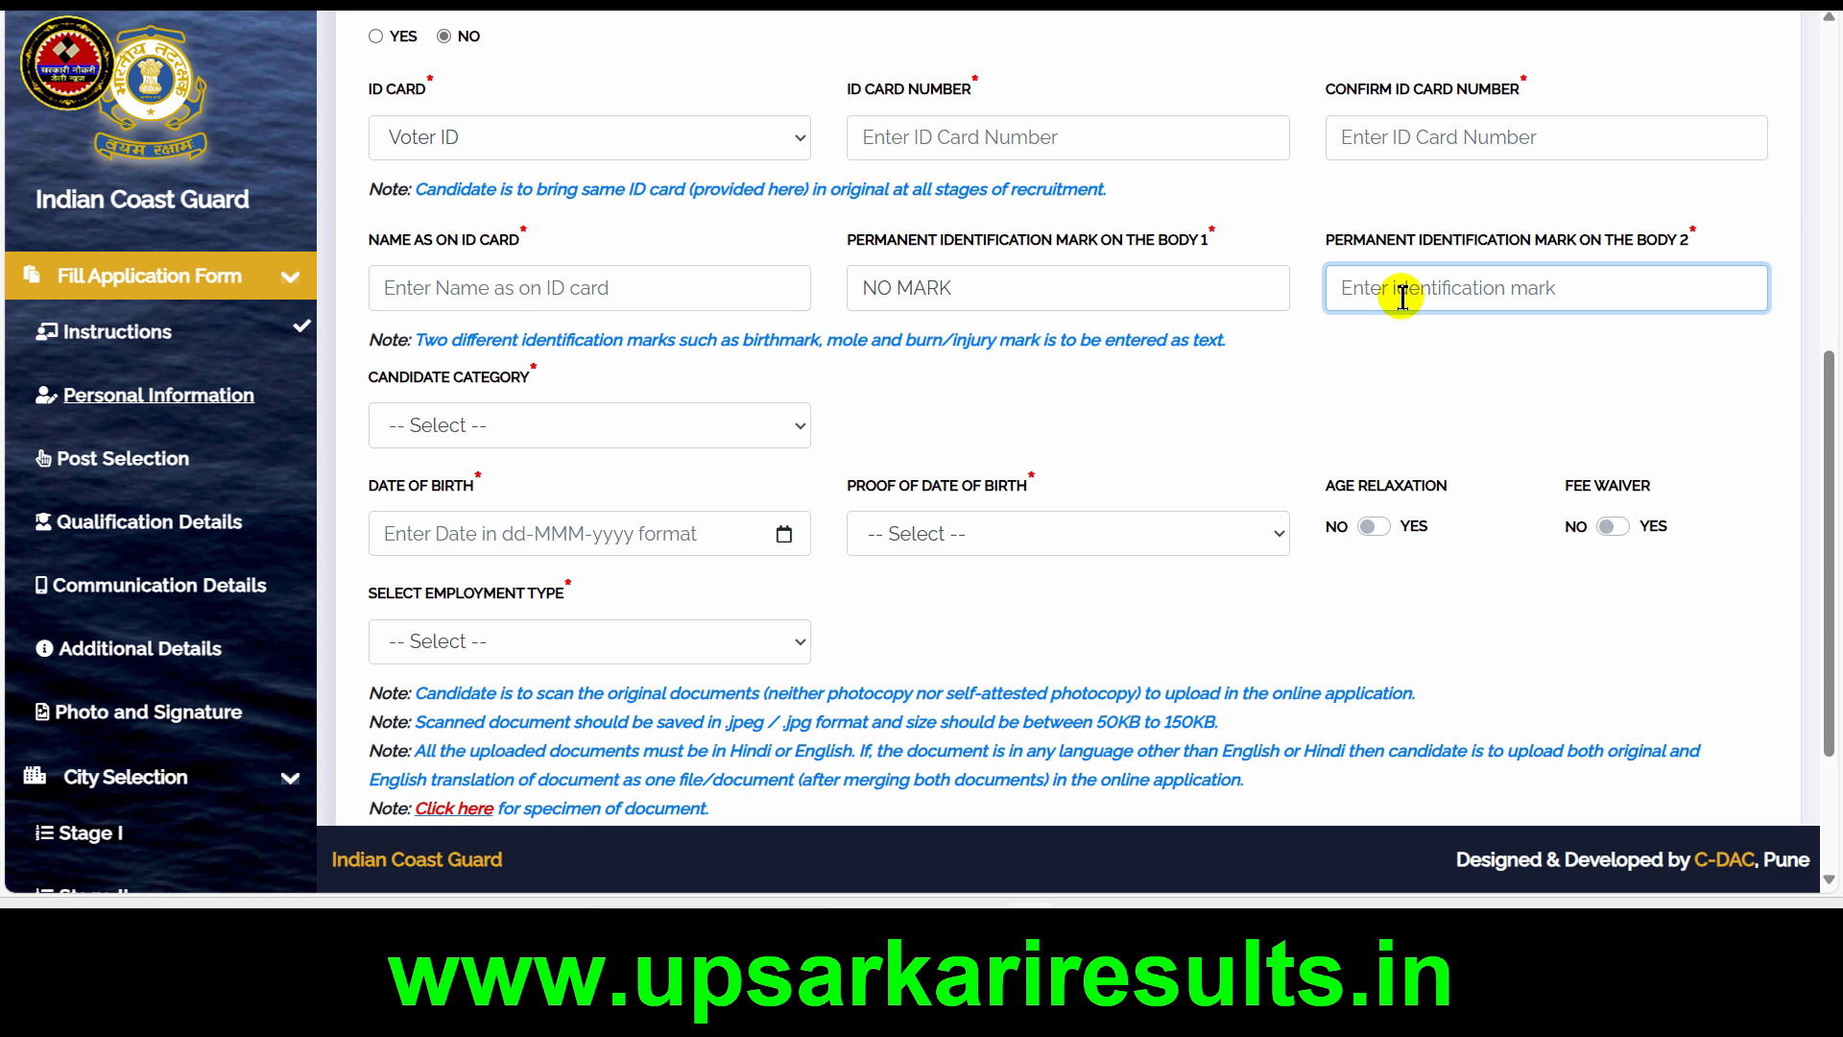
Set the candidate category to Scheduled Caste (SC) and dismiss the category certificate alert
left_click(556, 424)
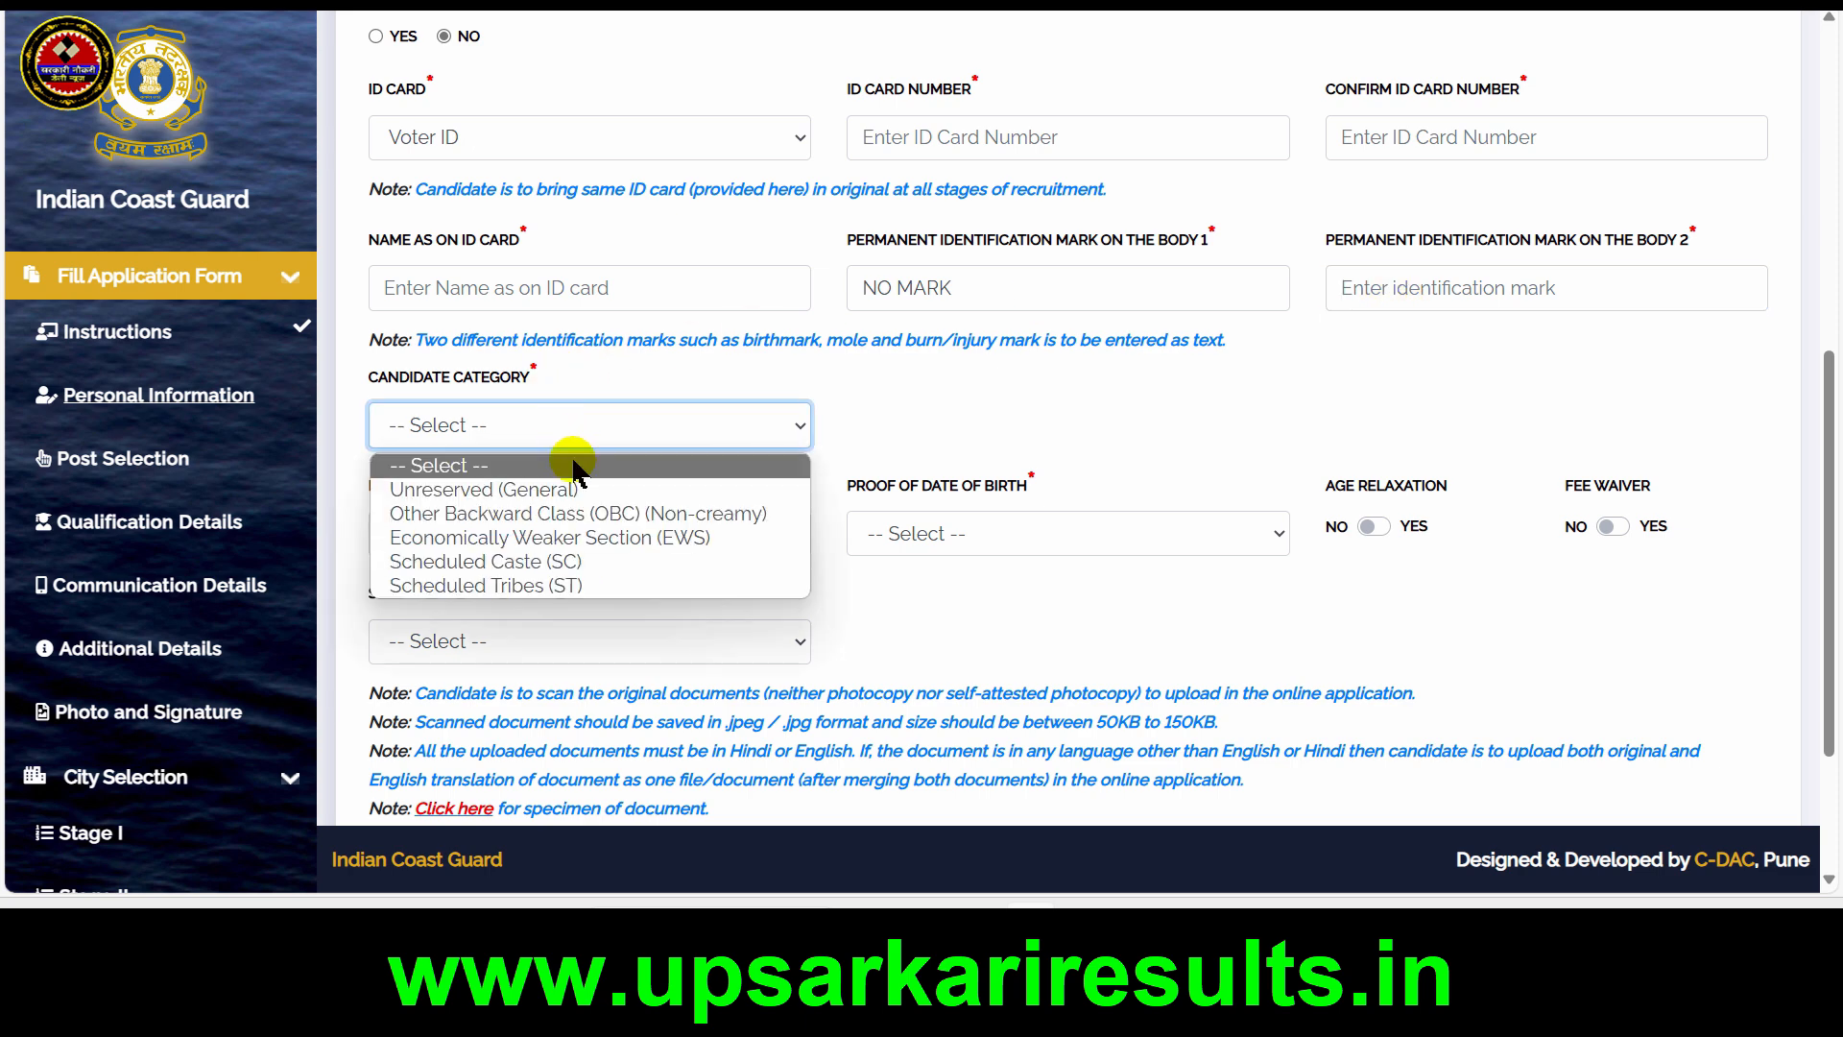
left_click(578, 562)
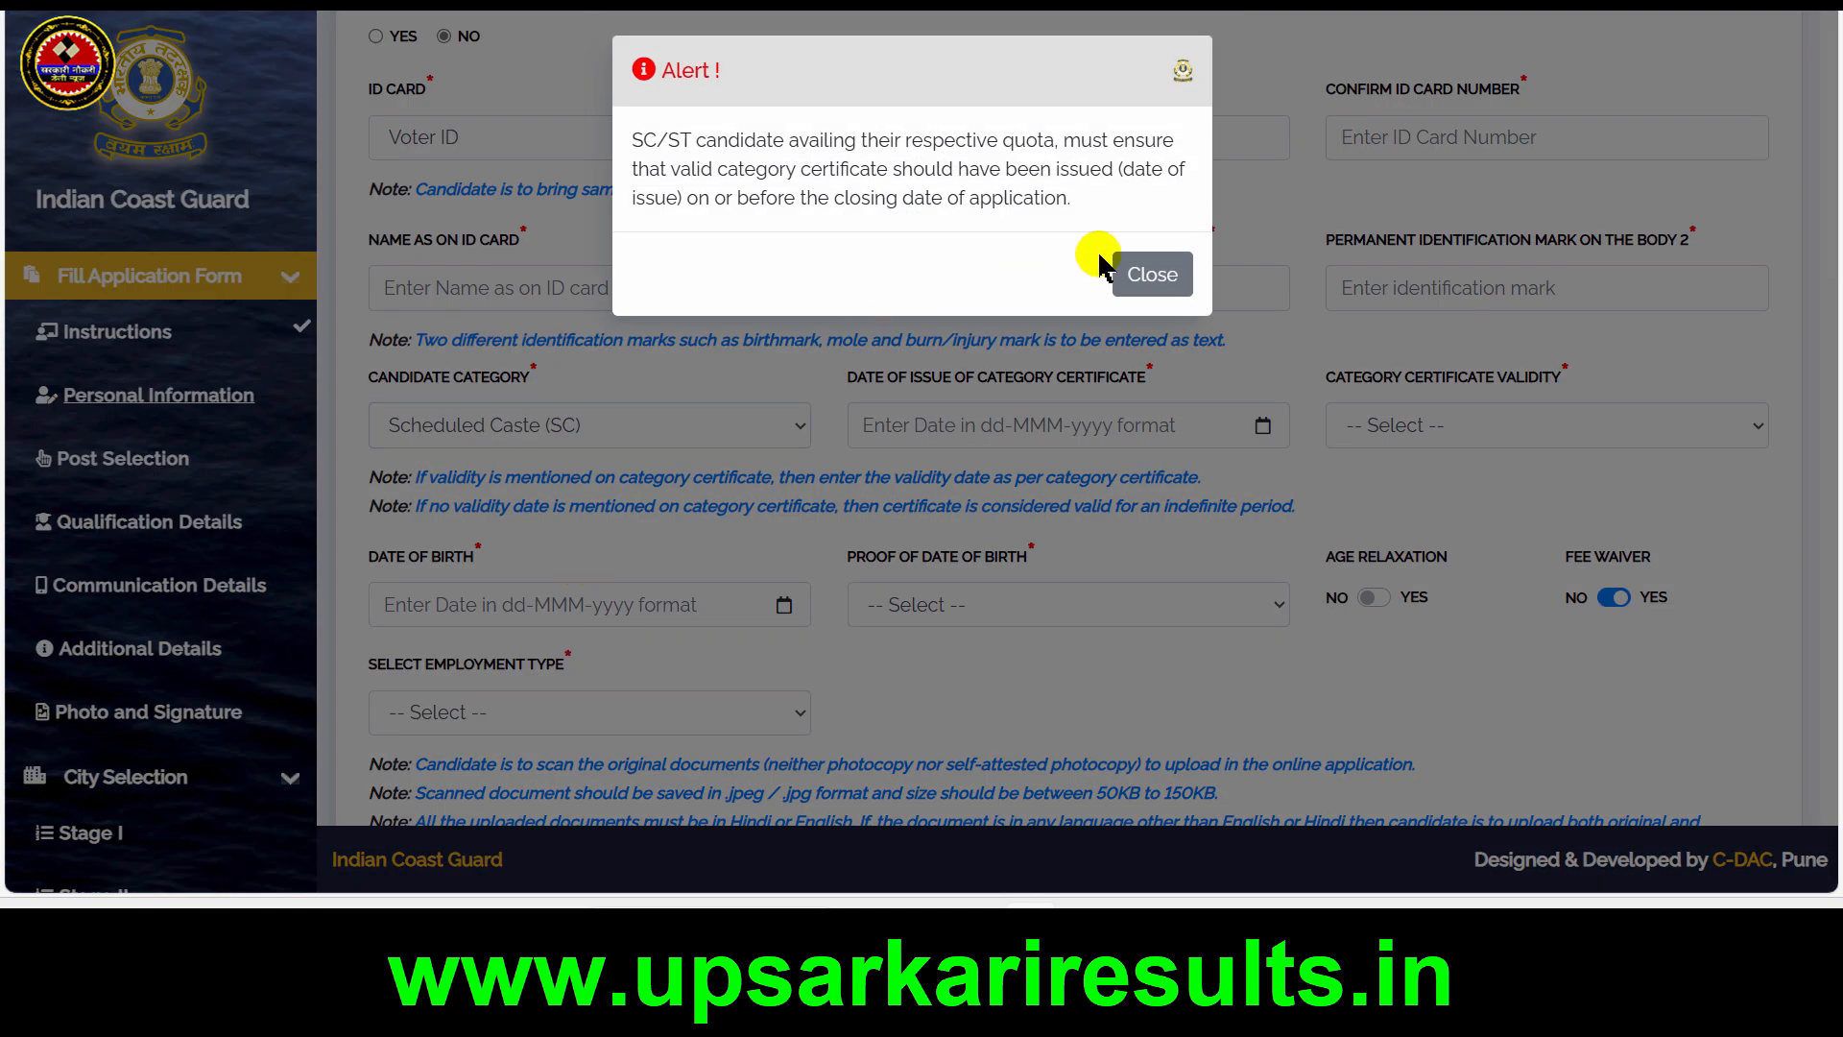
left_click(1148, 276)
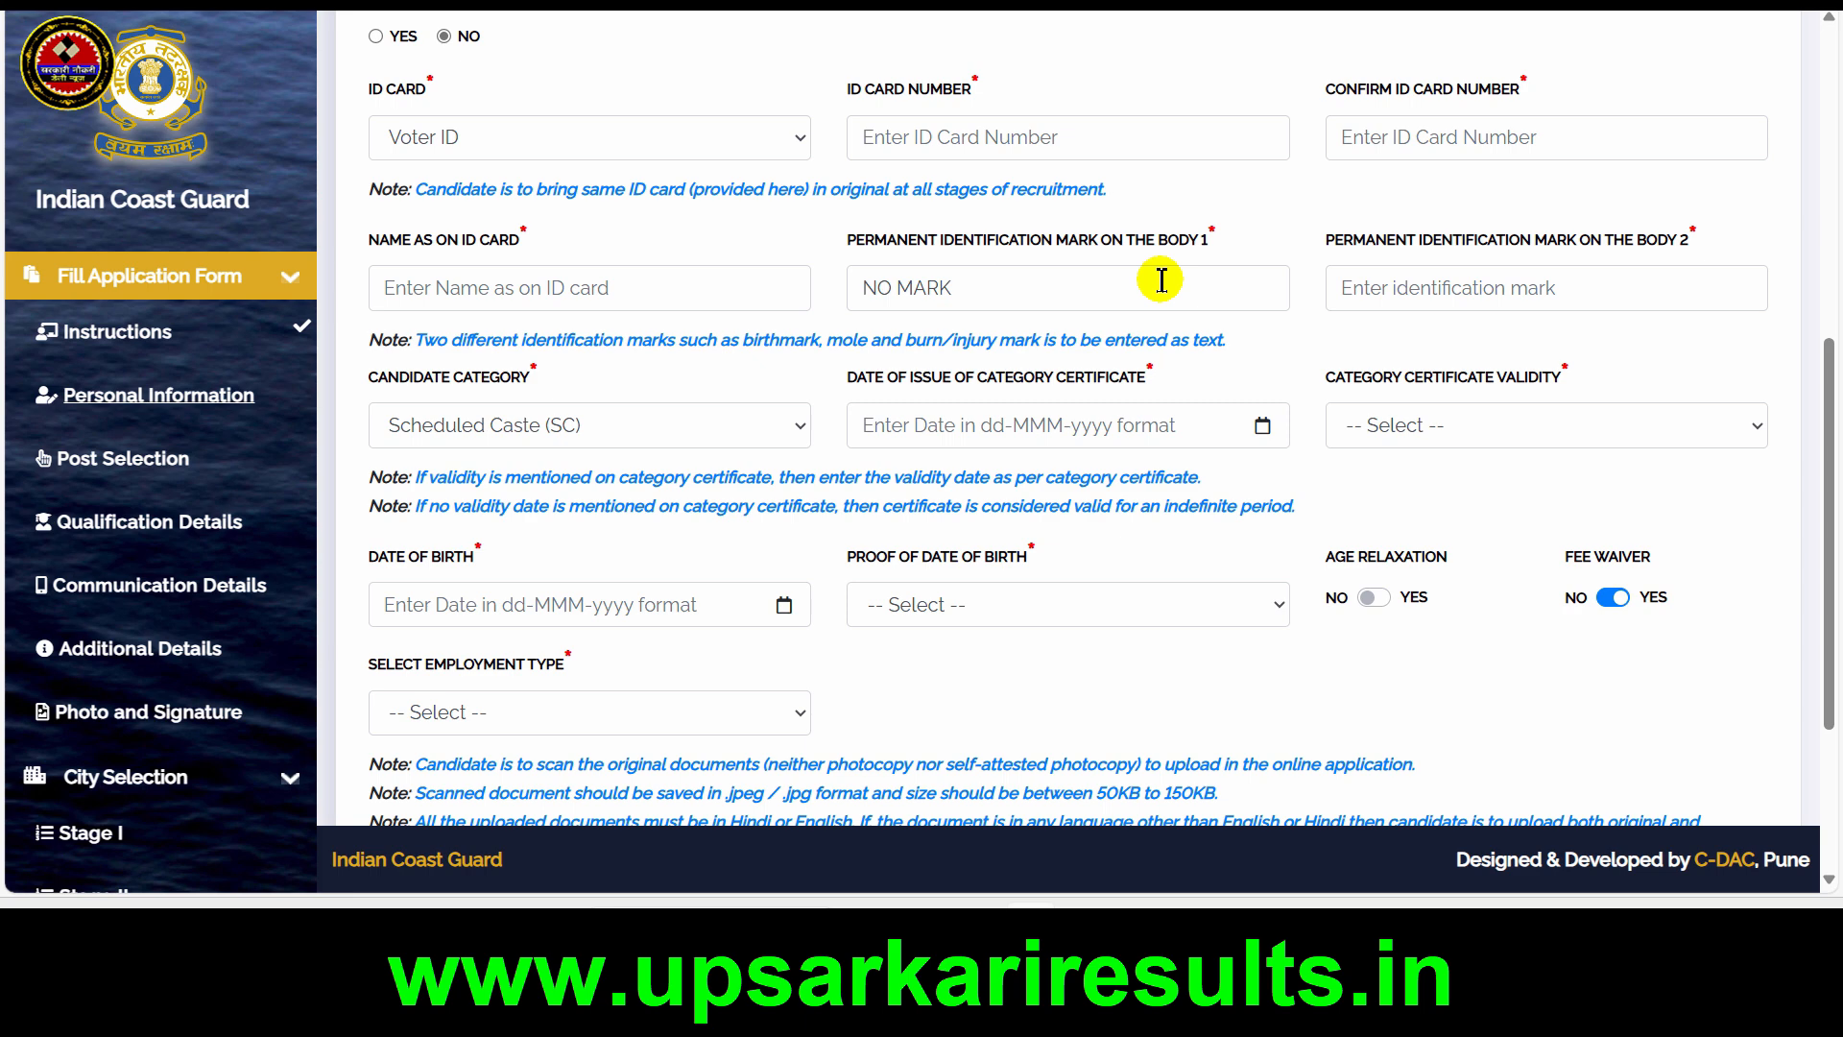
Switch the candidate category to Unreserved (General) and back to Scheduled Caste (SC), dismissing the alert
left_click(713, 419)
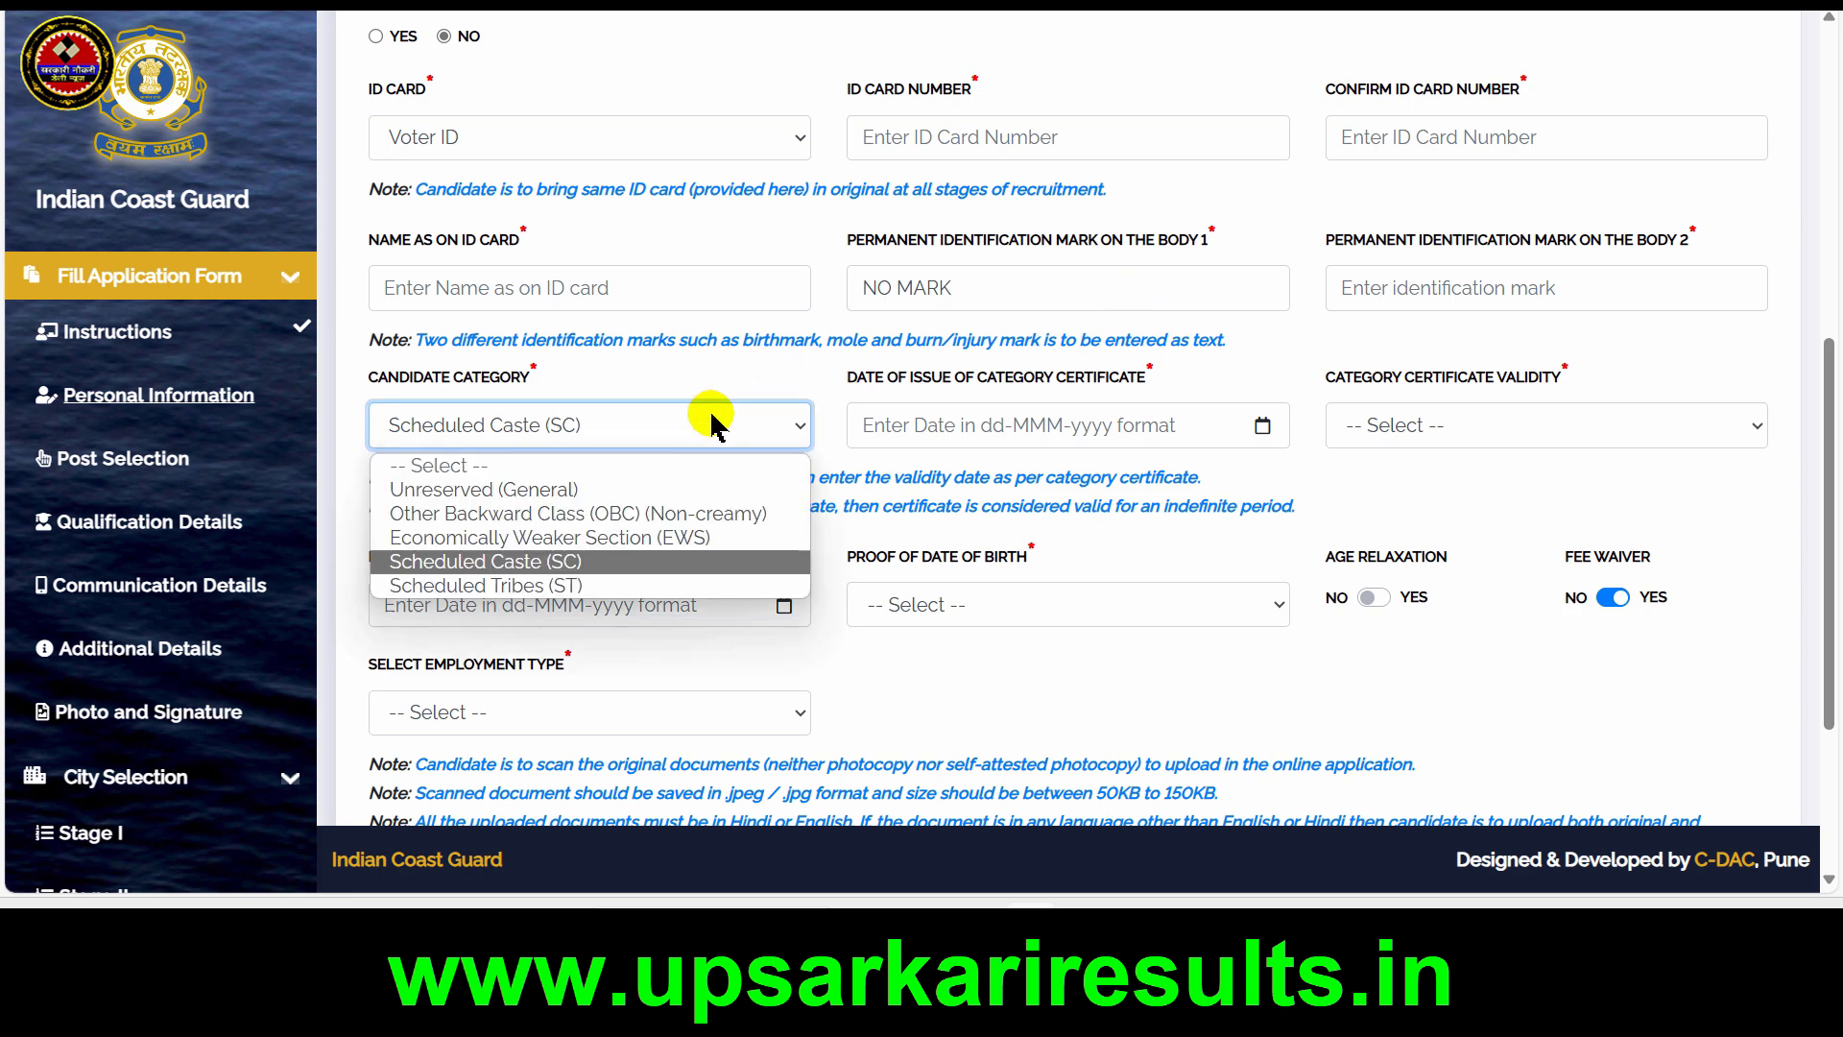
left_click(572, 488)
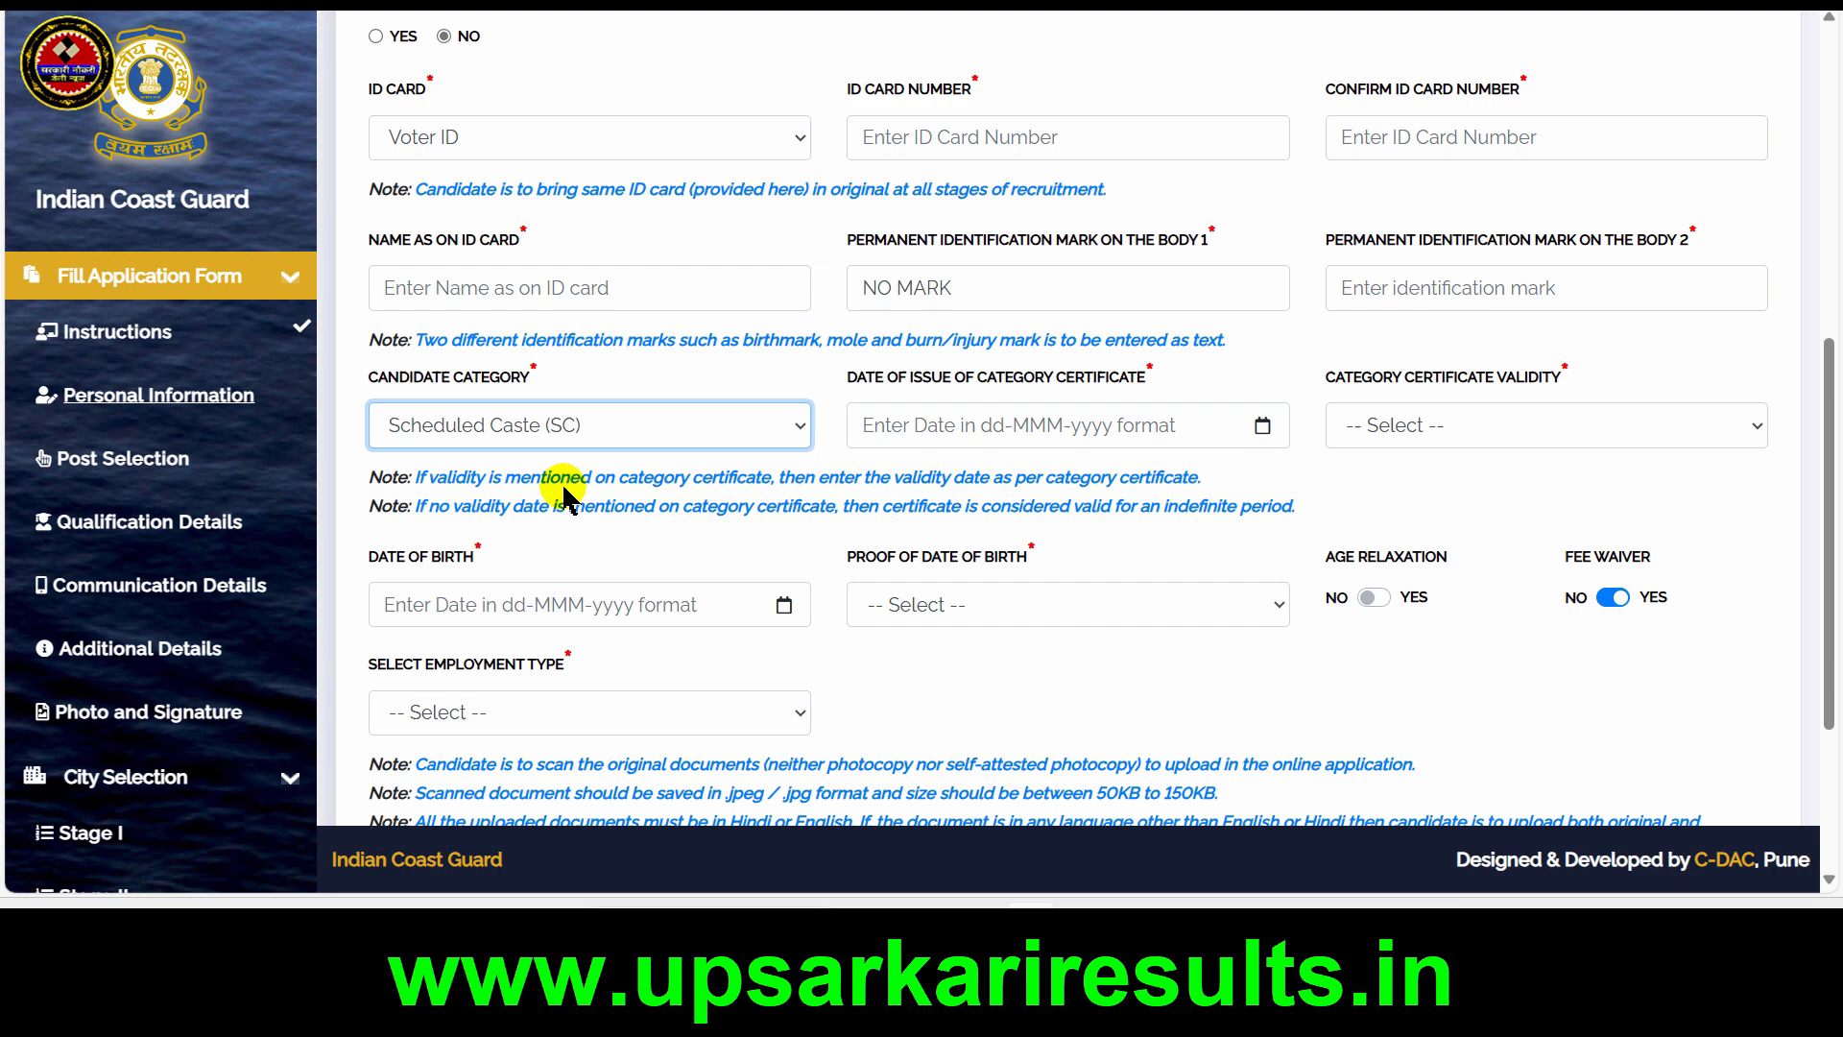
left_click(657, 425)
left_click(460, 560)
left_click(1143, 275)
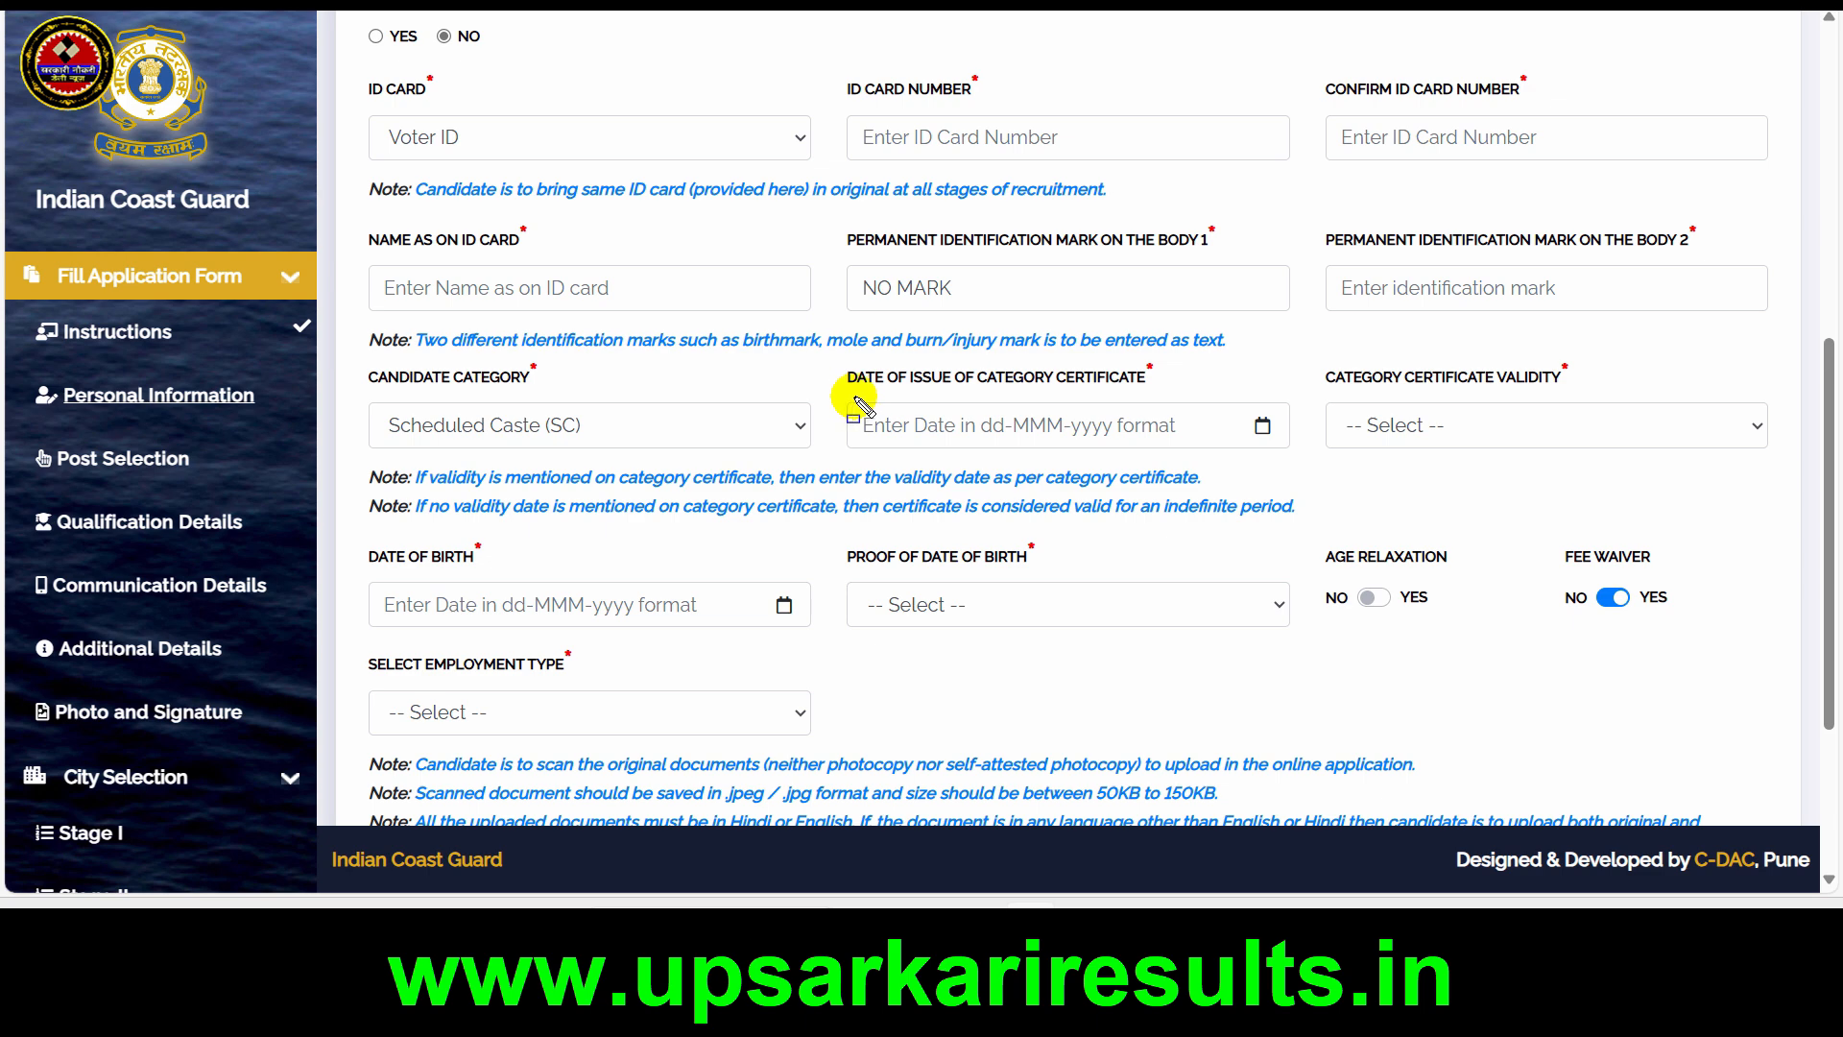
Set the category certificate validity to Always valid (no validity date mentioned on certificate)
left_click_drag(847, 396, 1207, 448)
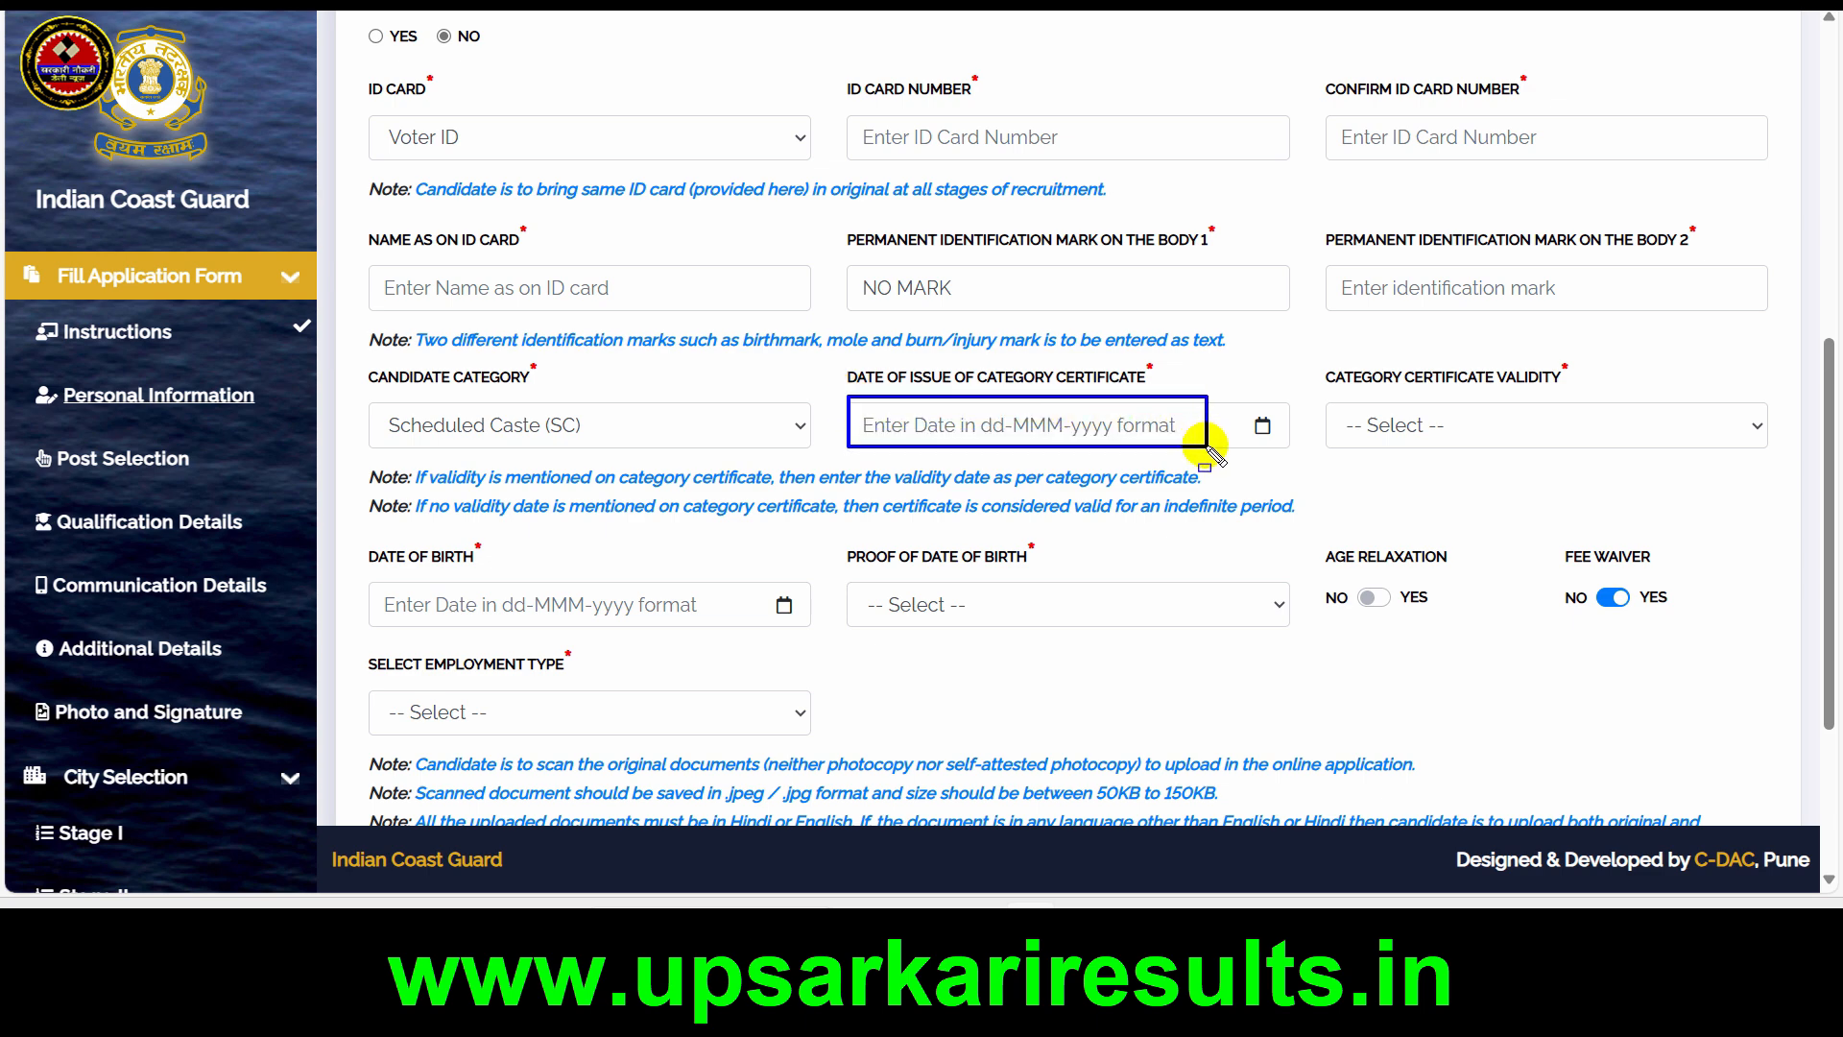
left_click(1535, 423)
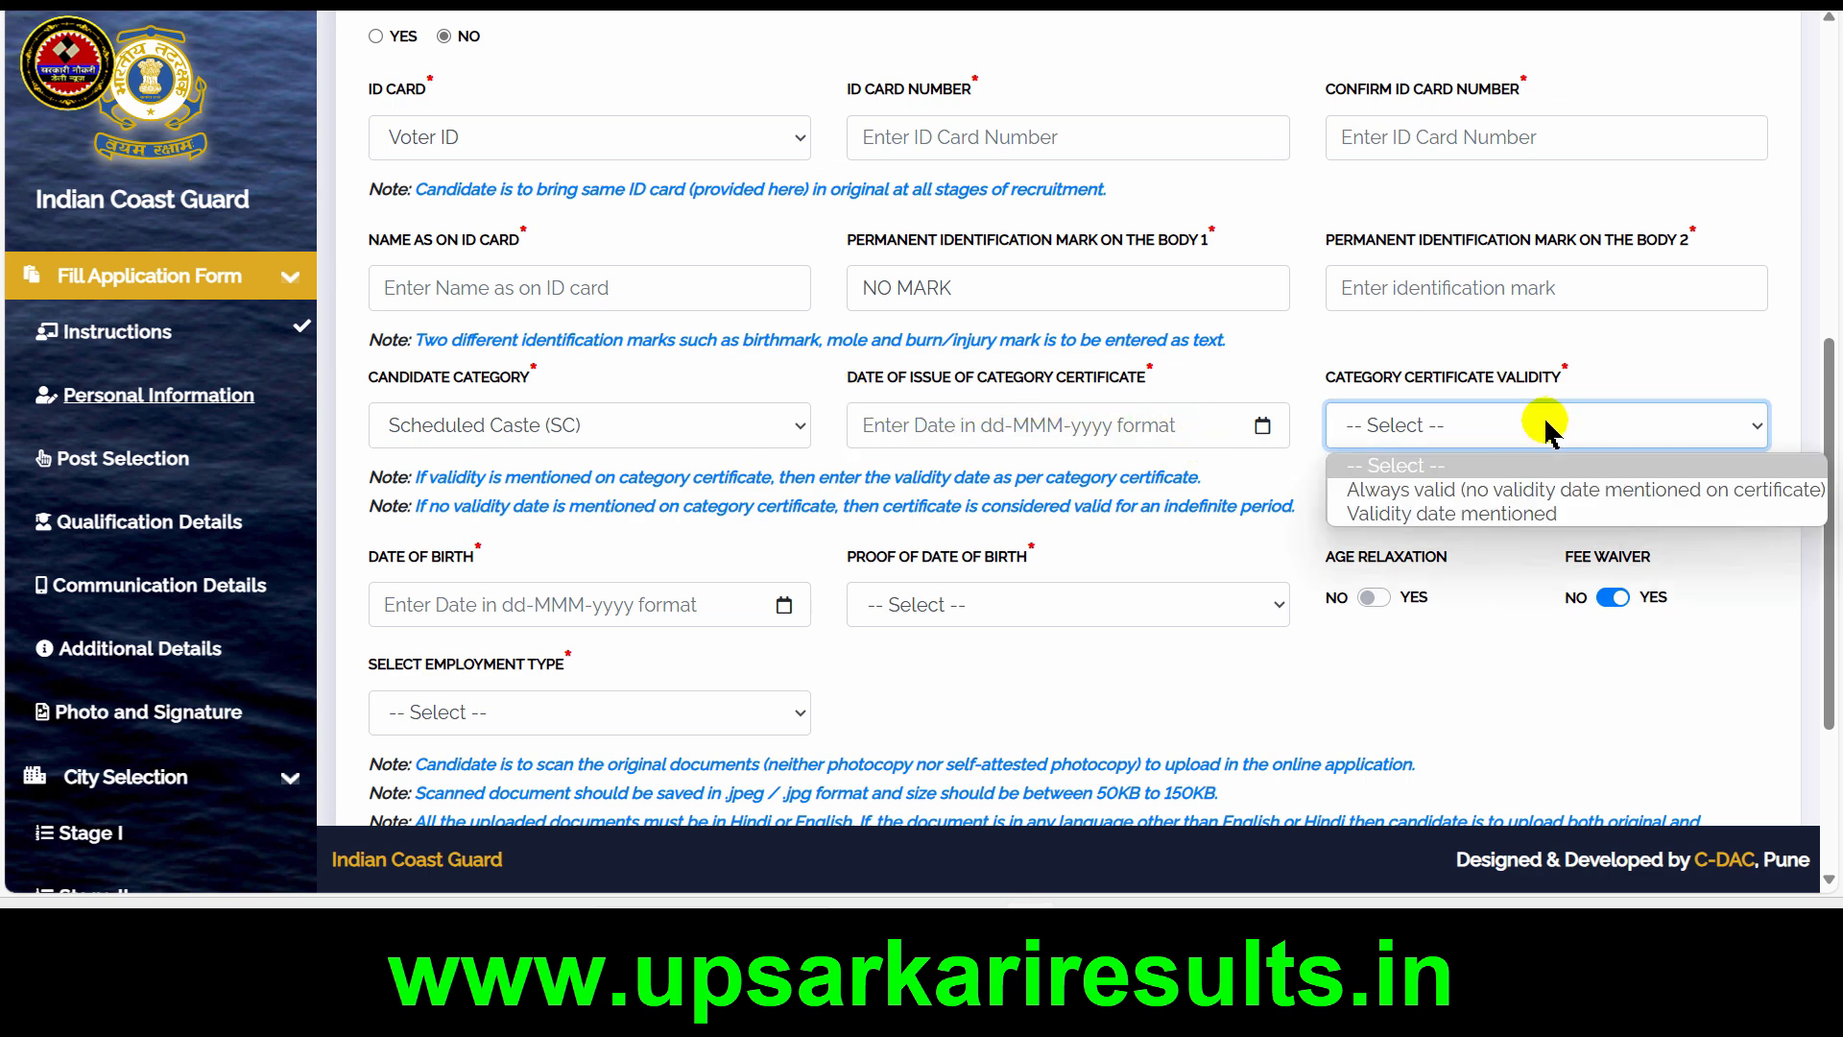
left_click(1509, 491)
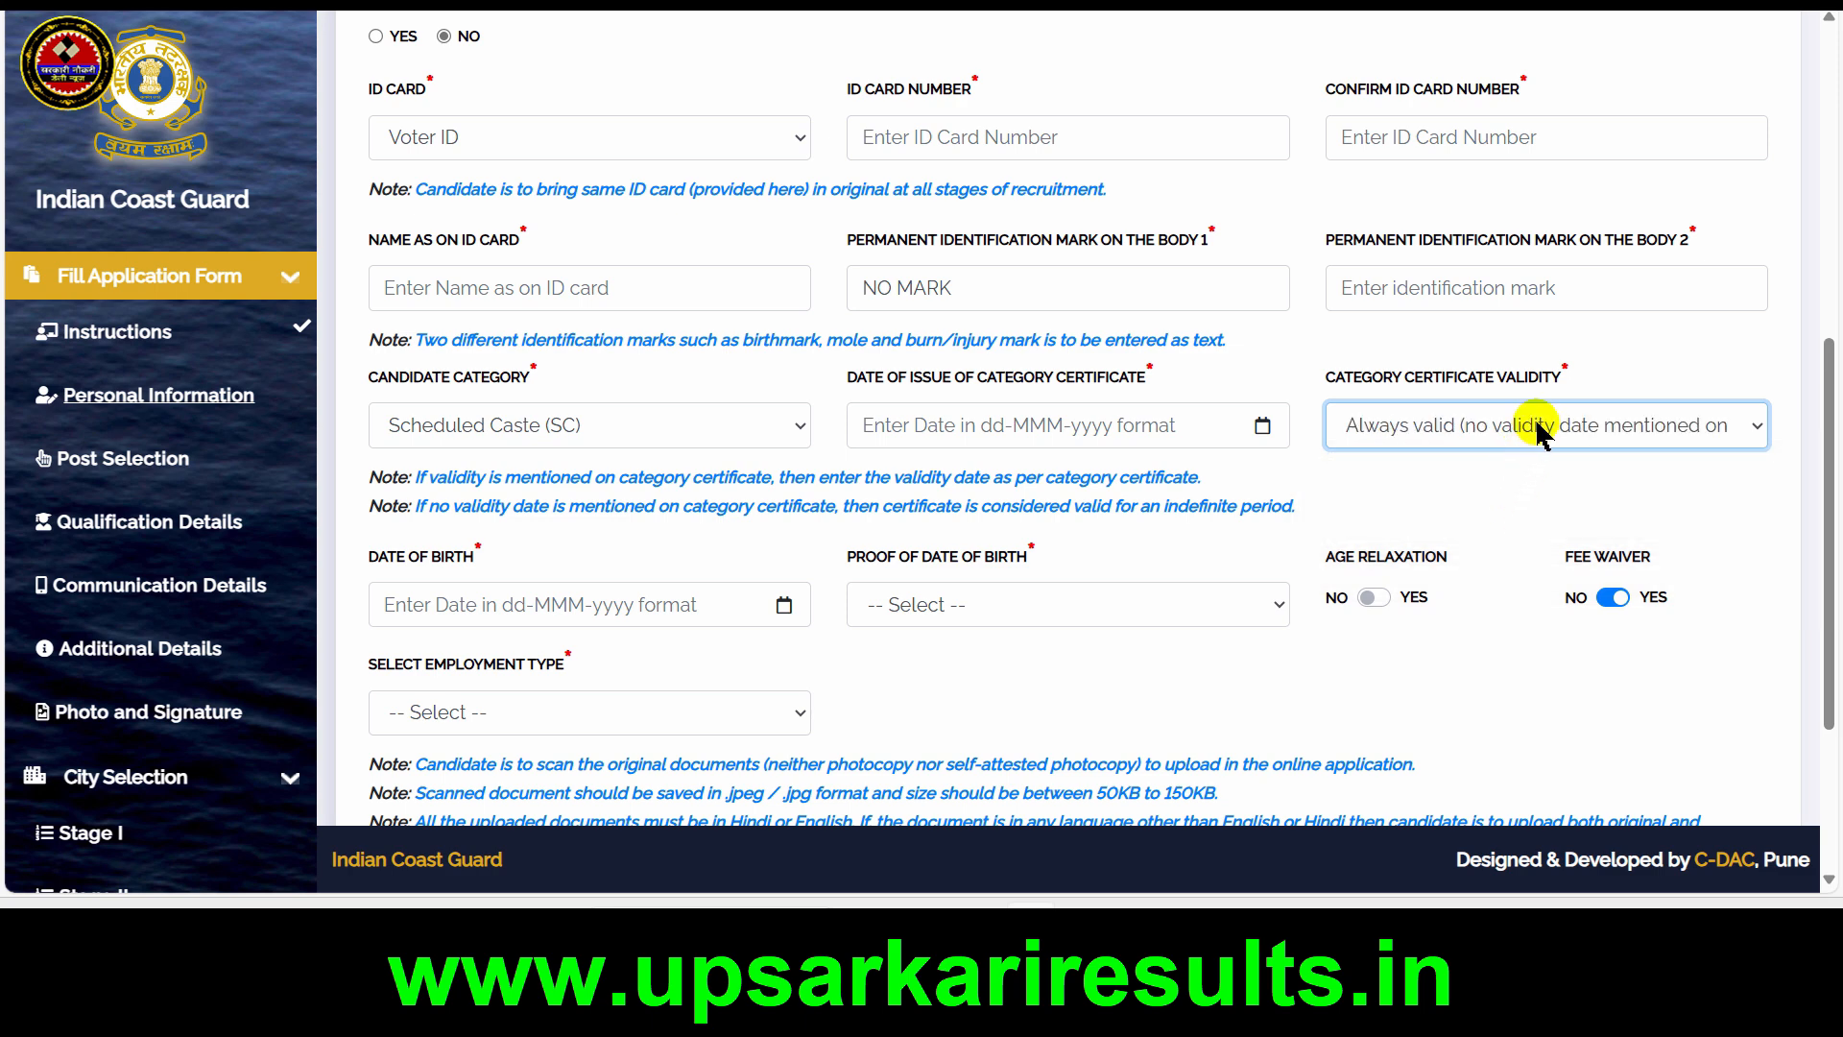
left_click(1457, 430)
left_click(1437, 515)
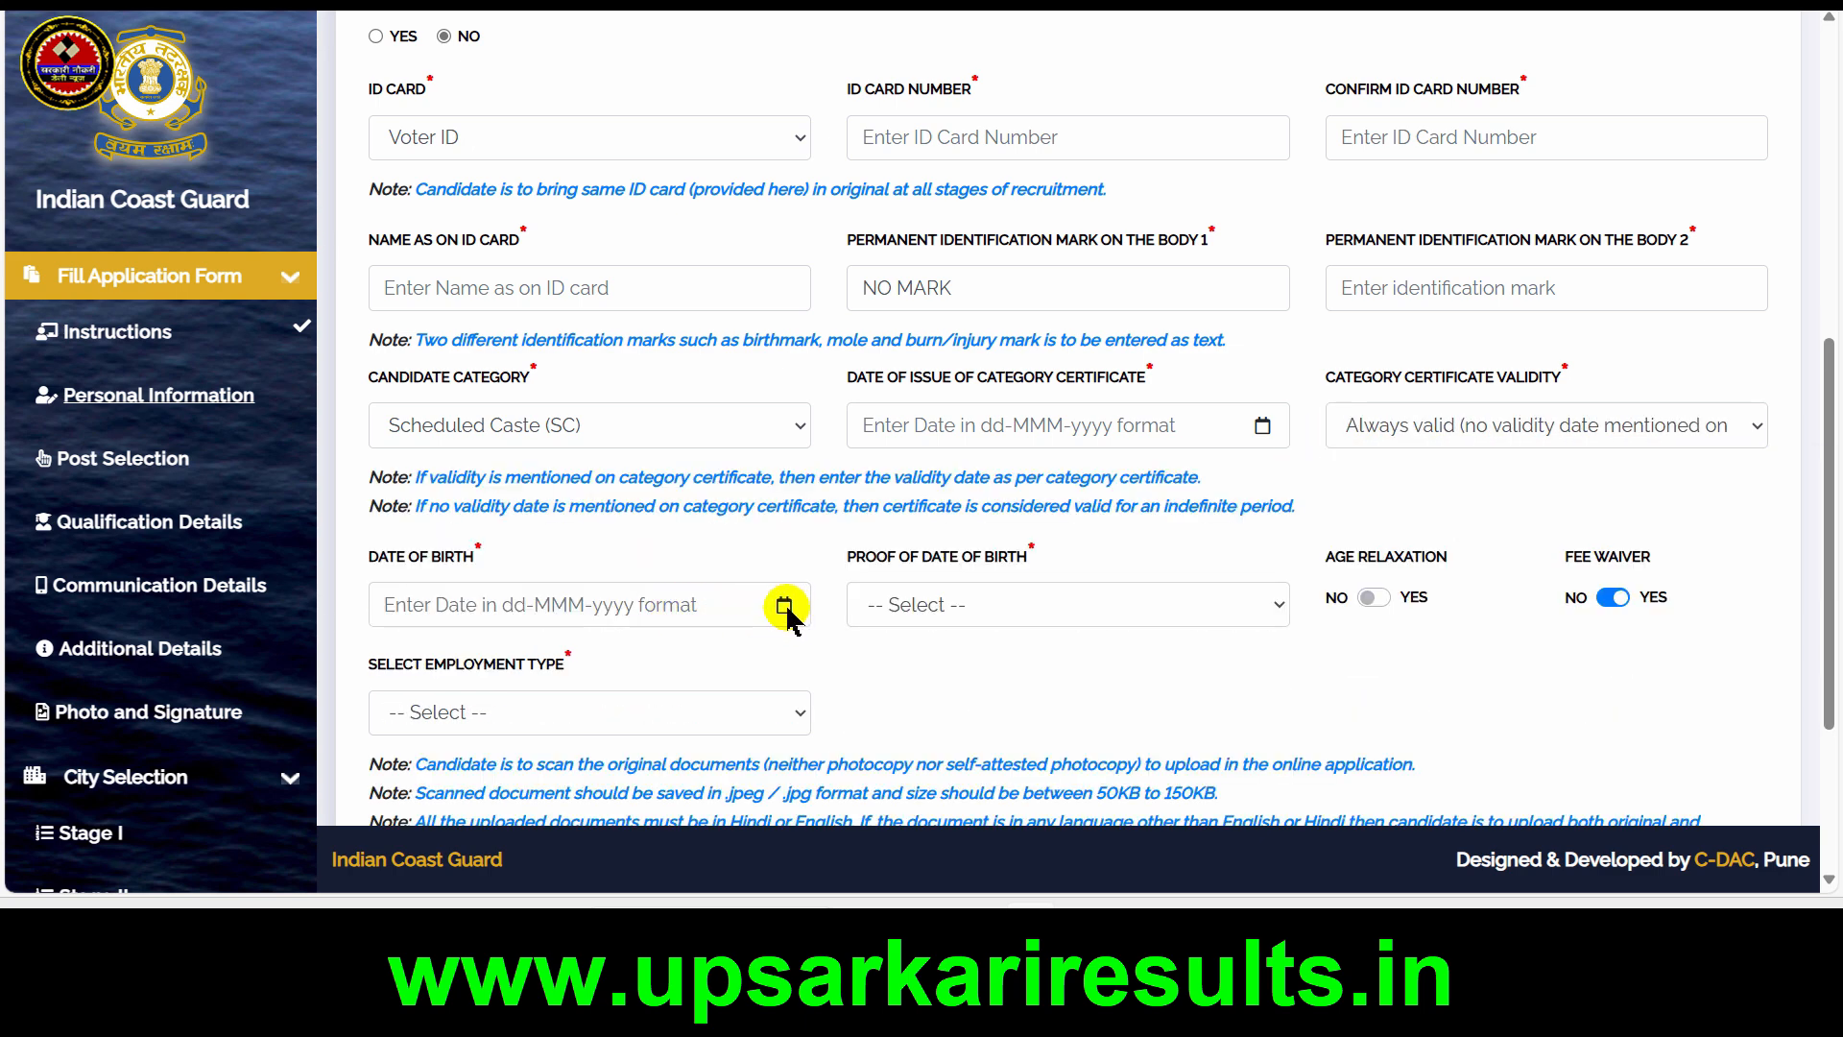
Open the date of birth calendar, and set the proof of date of birth to 10th Class Marksheet/Certificate
left_click(708, 598)
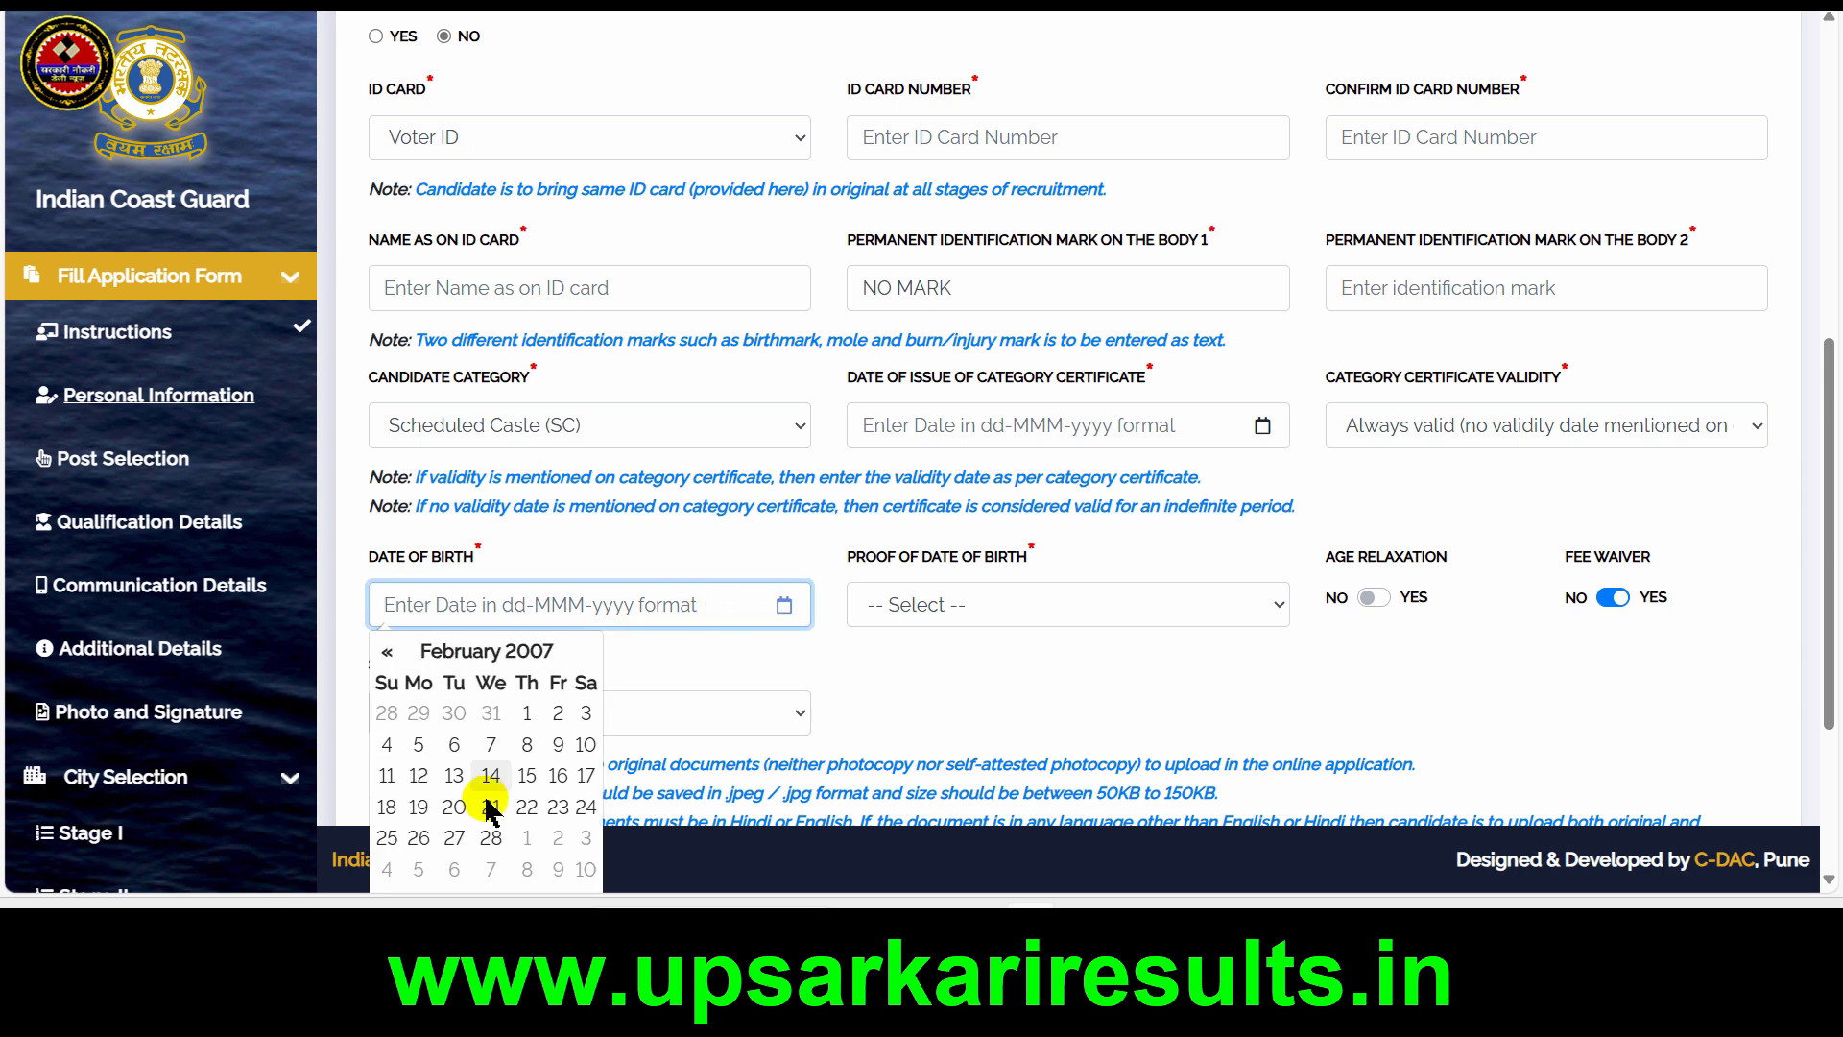
left_click(1032, 614)
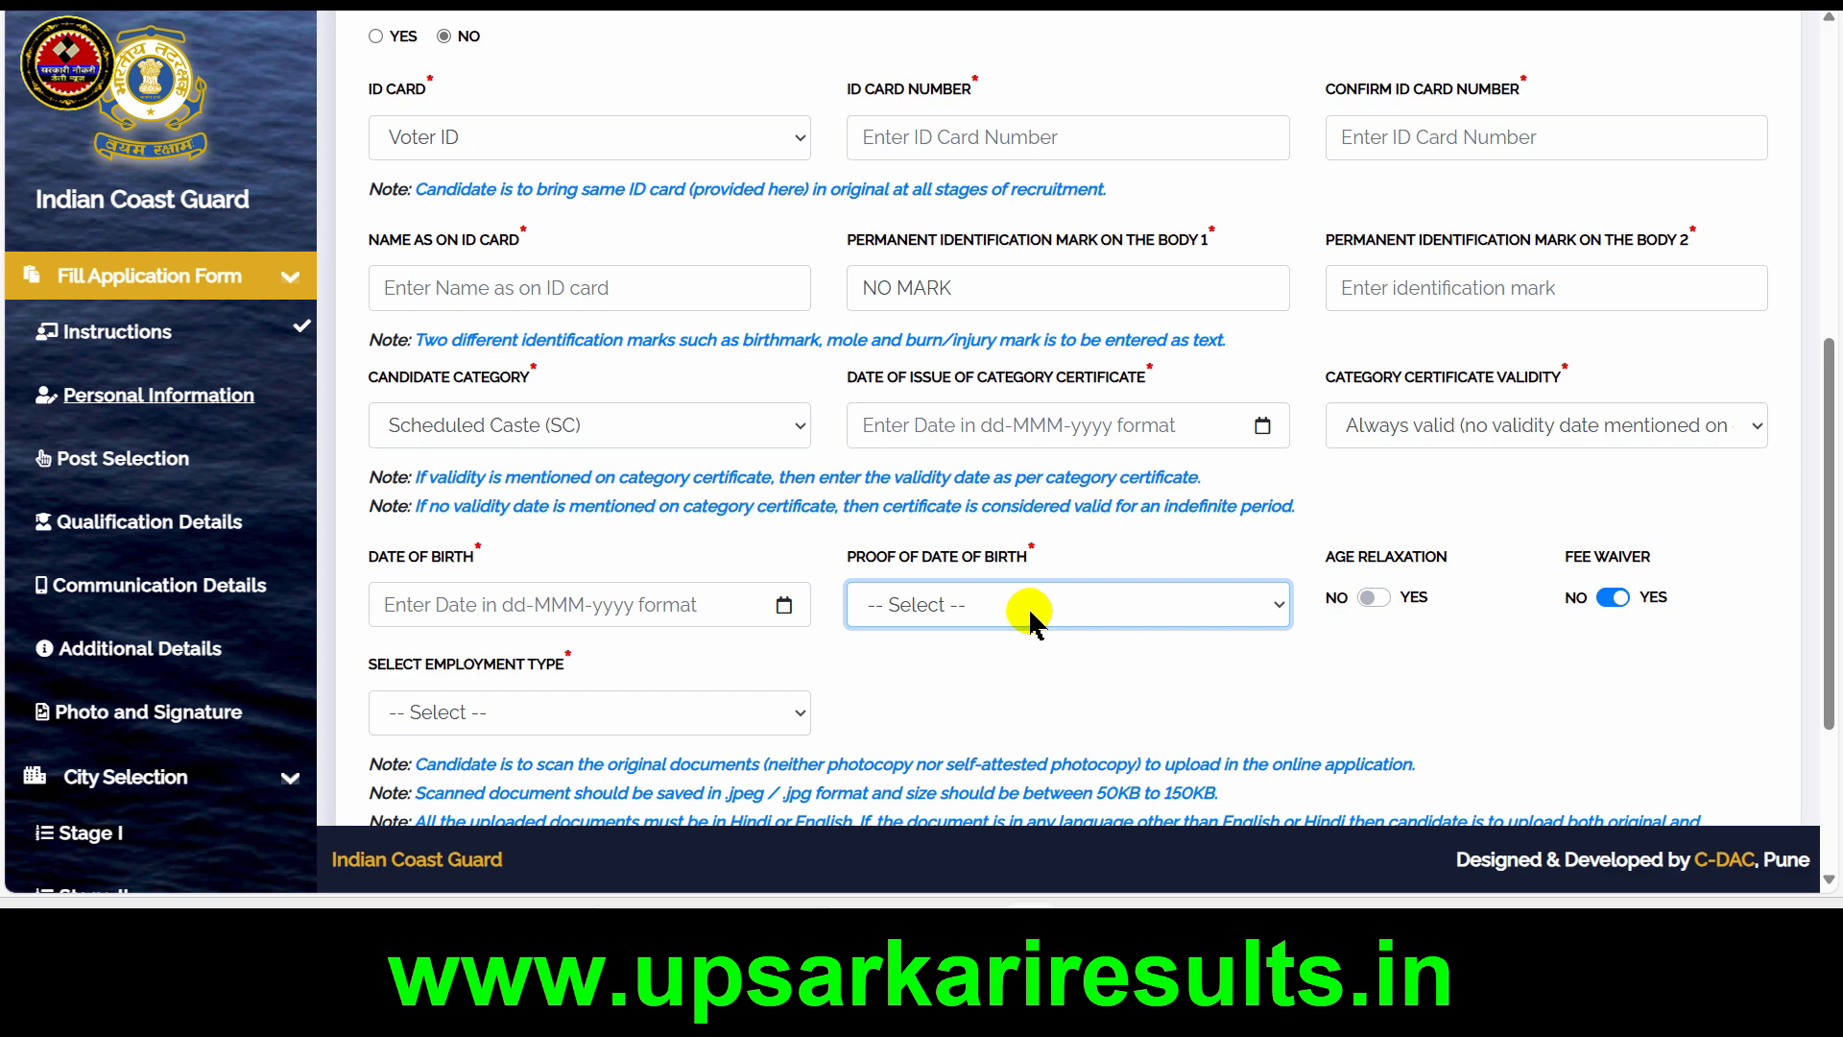
left_click(1031, 614)
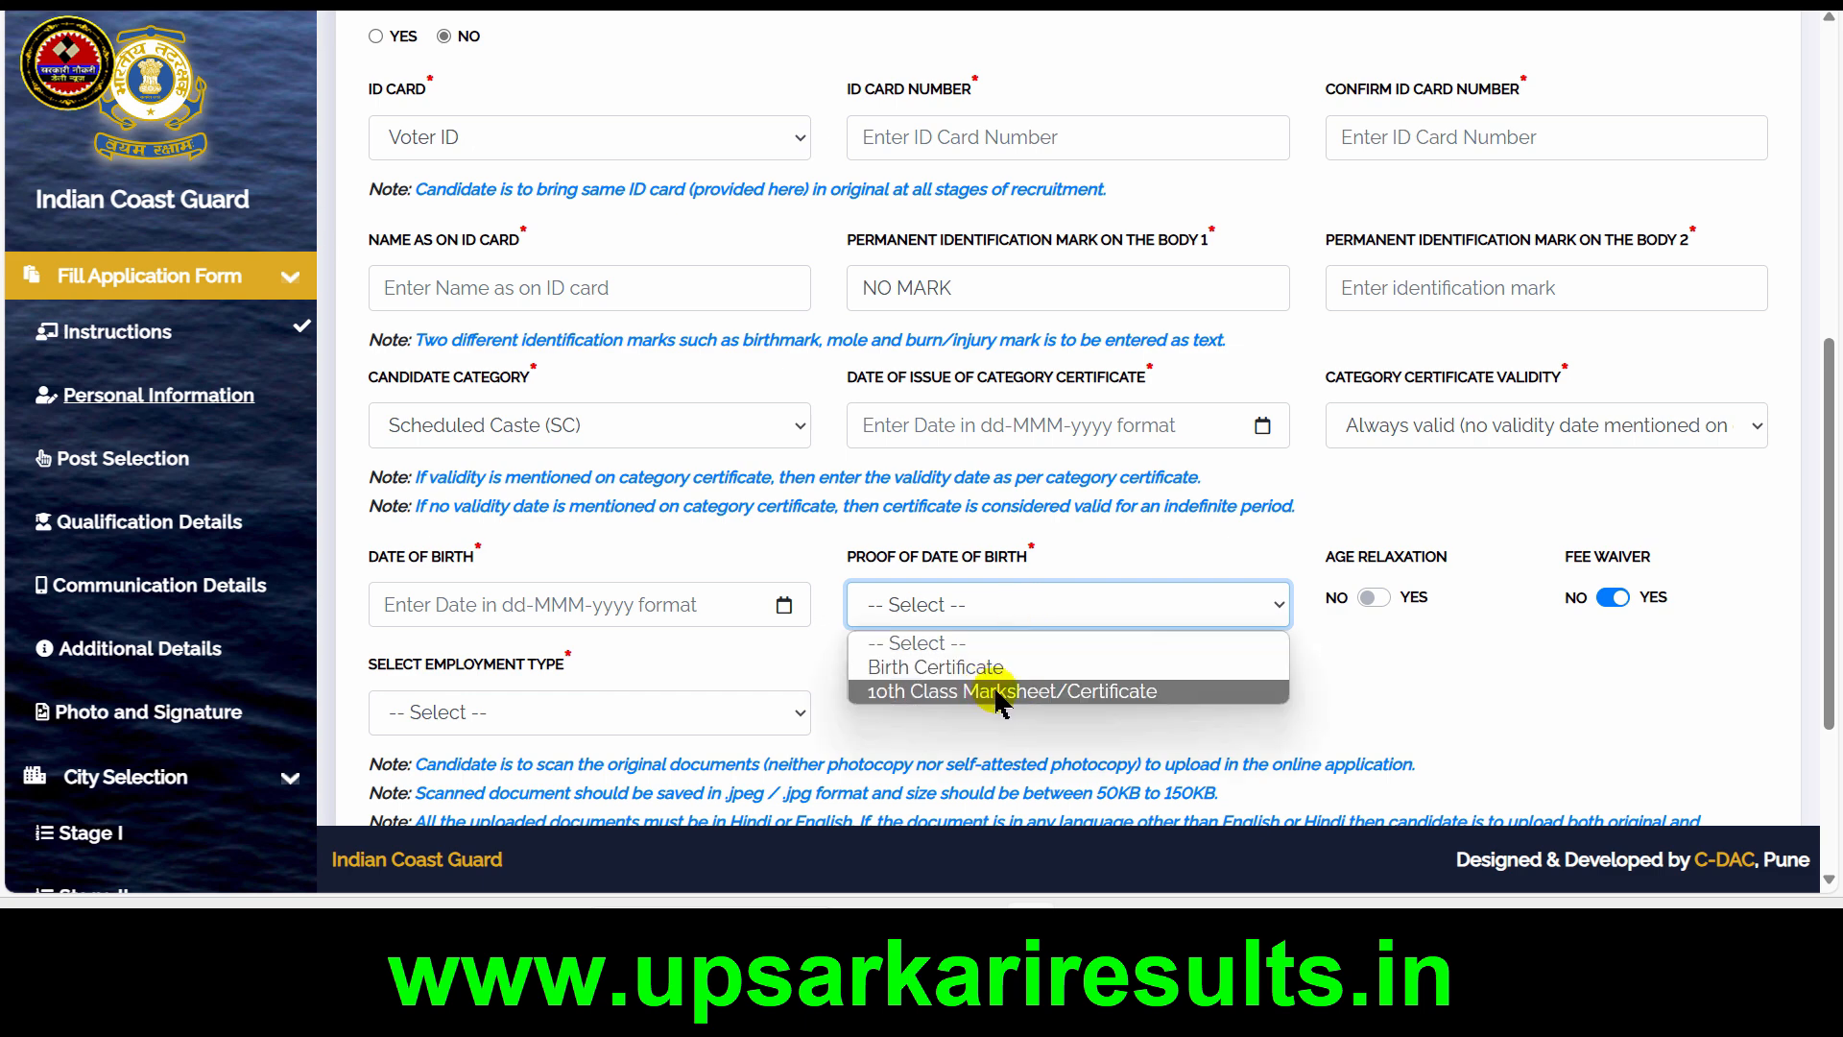
left_click(1068, 693)
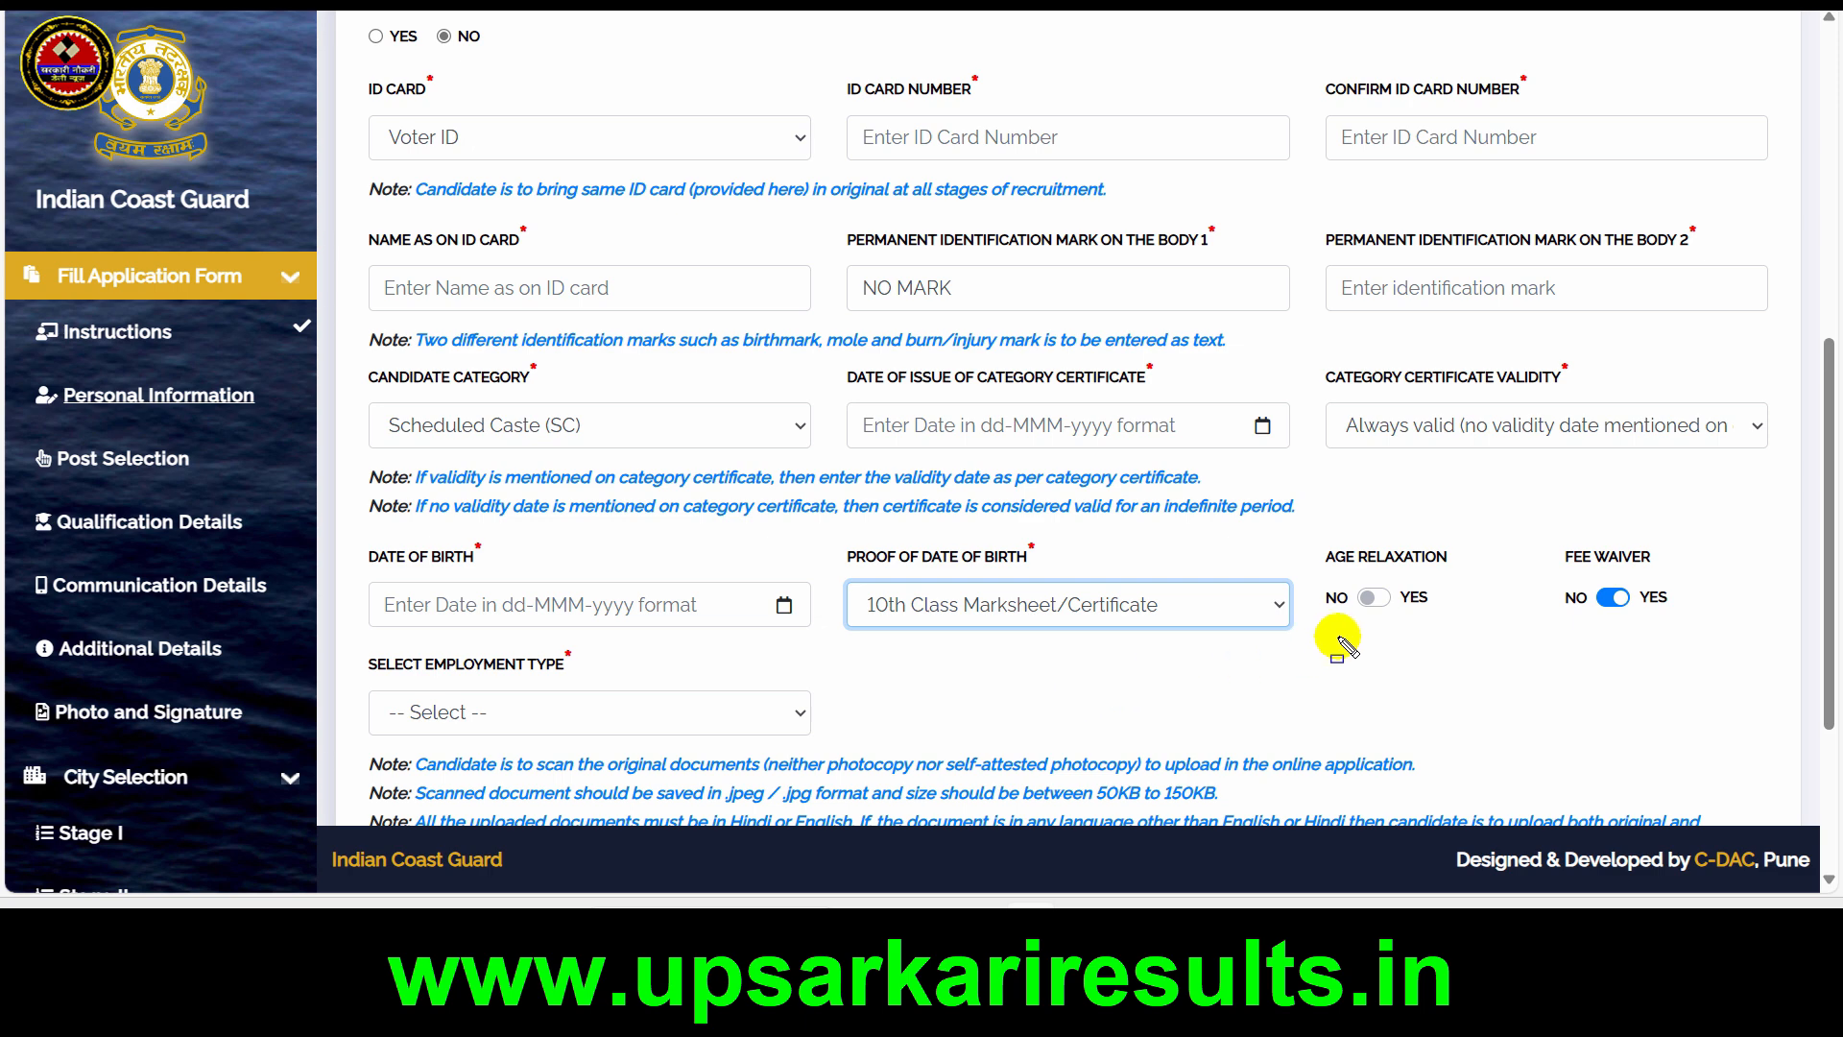
left_click_drag(1319, 578, 1456, 613)
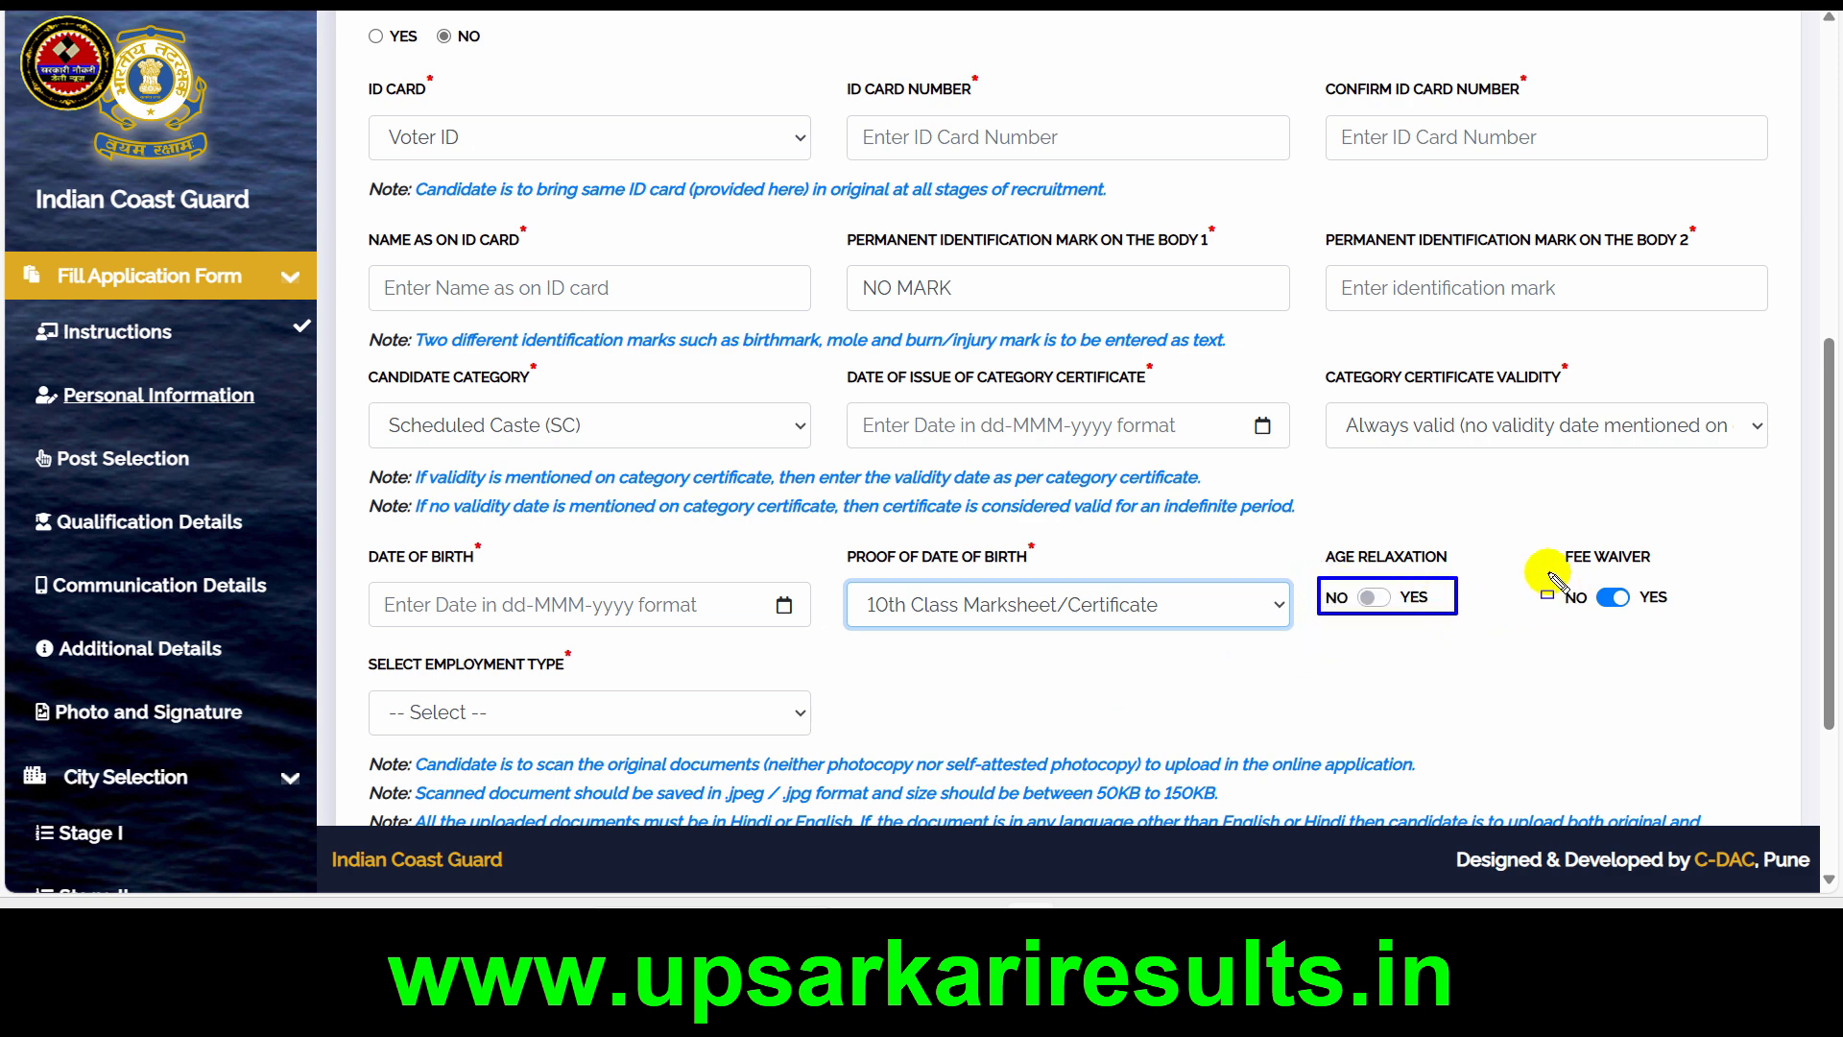
left_click_drag(1543, 574, 1686, 622)
key("Escape")
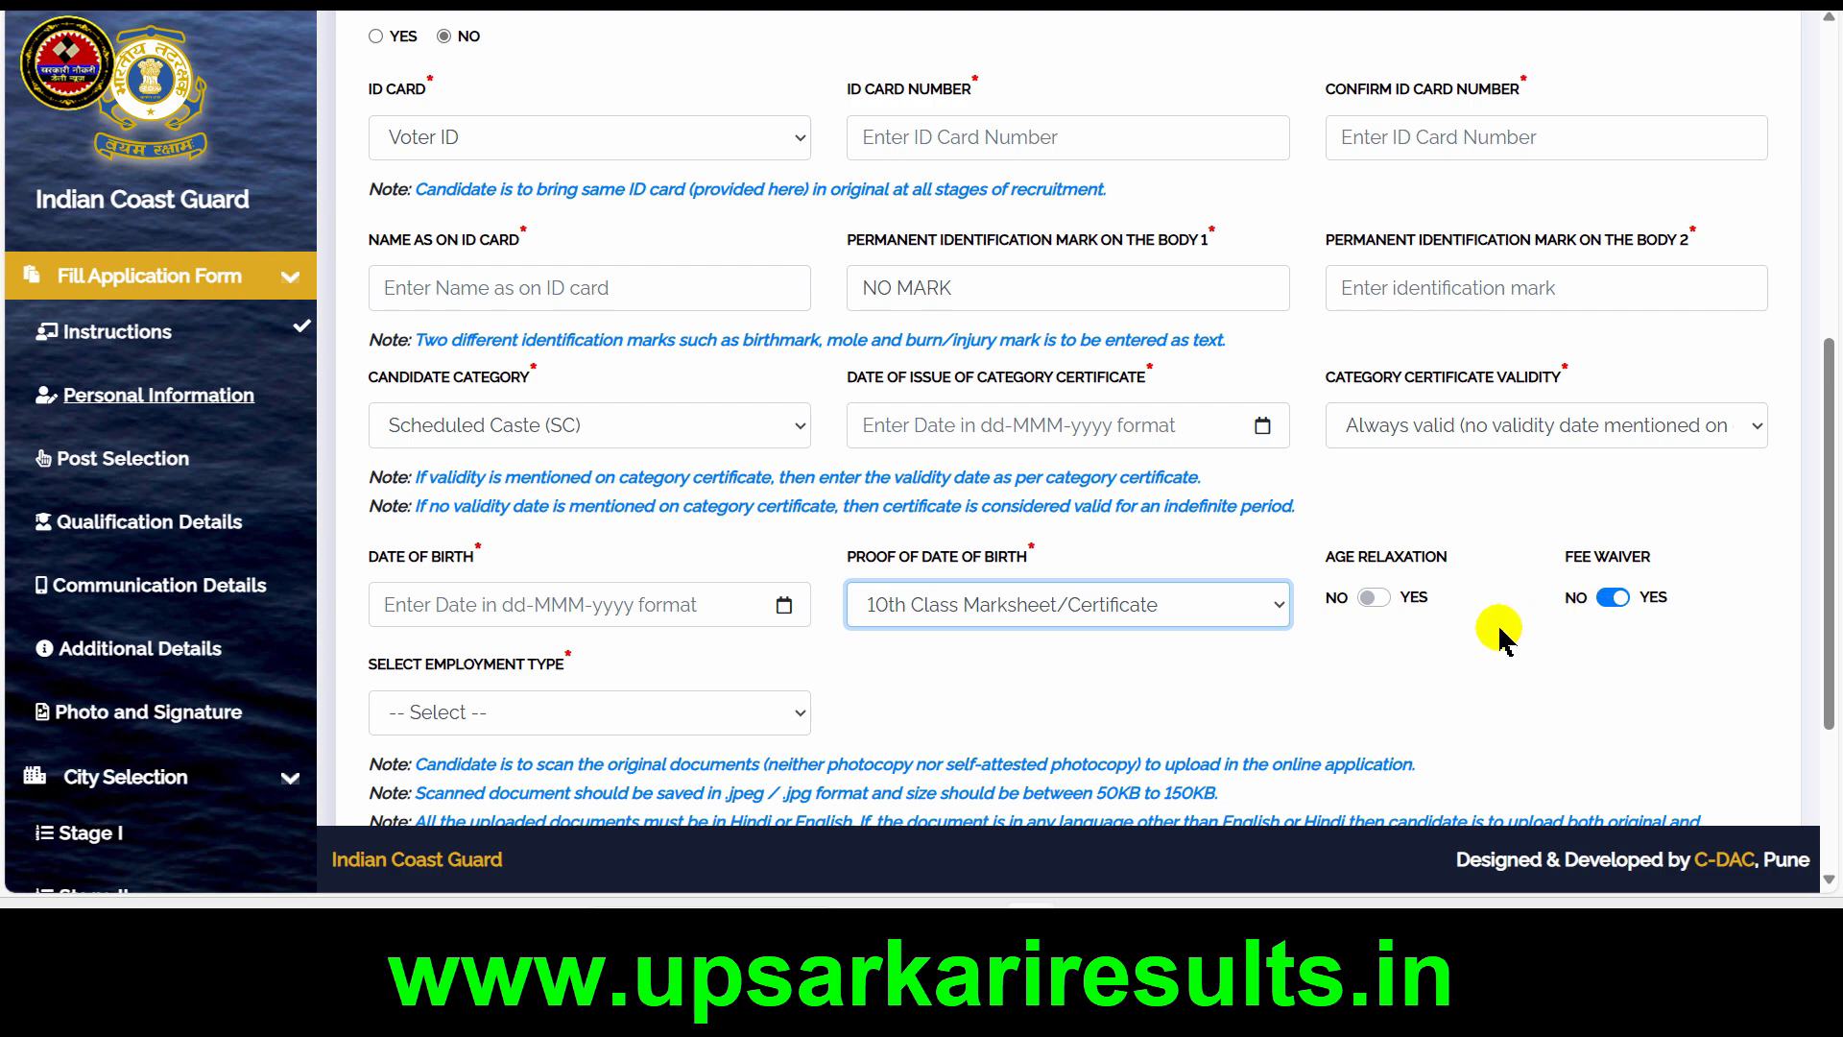
Set the candidate's employment type to Unemployed
scroll(1499, 640, "down", 3)
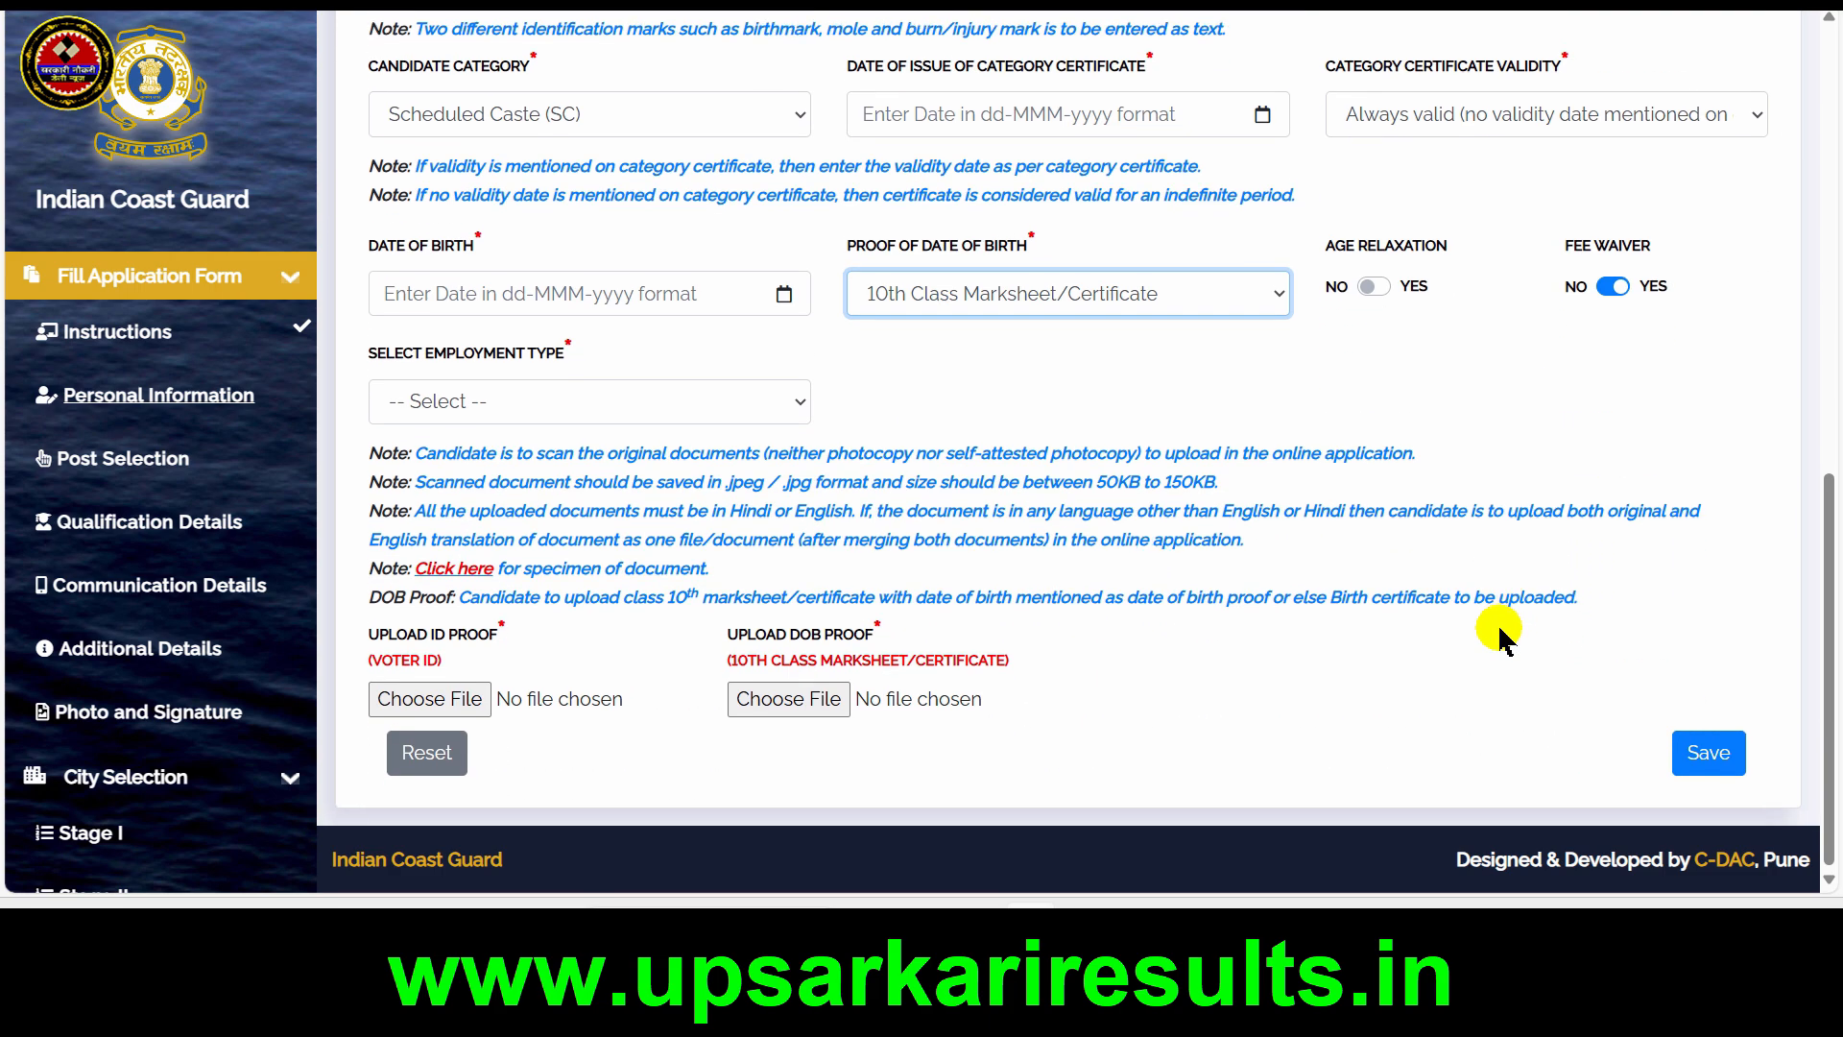
left_click(639, 403)
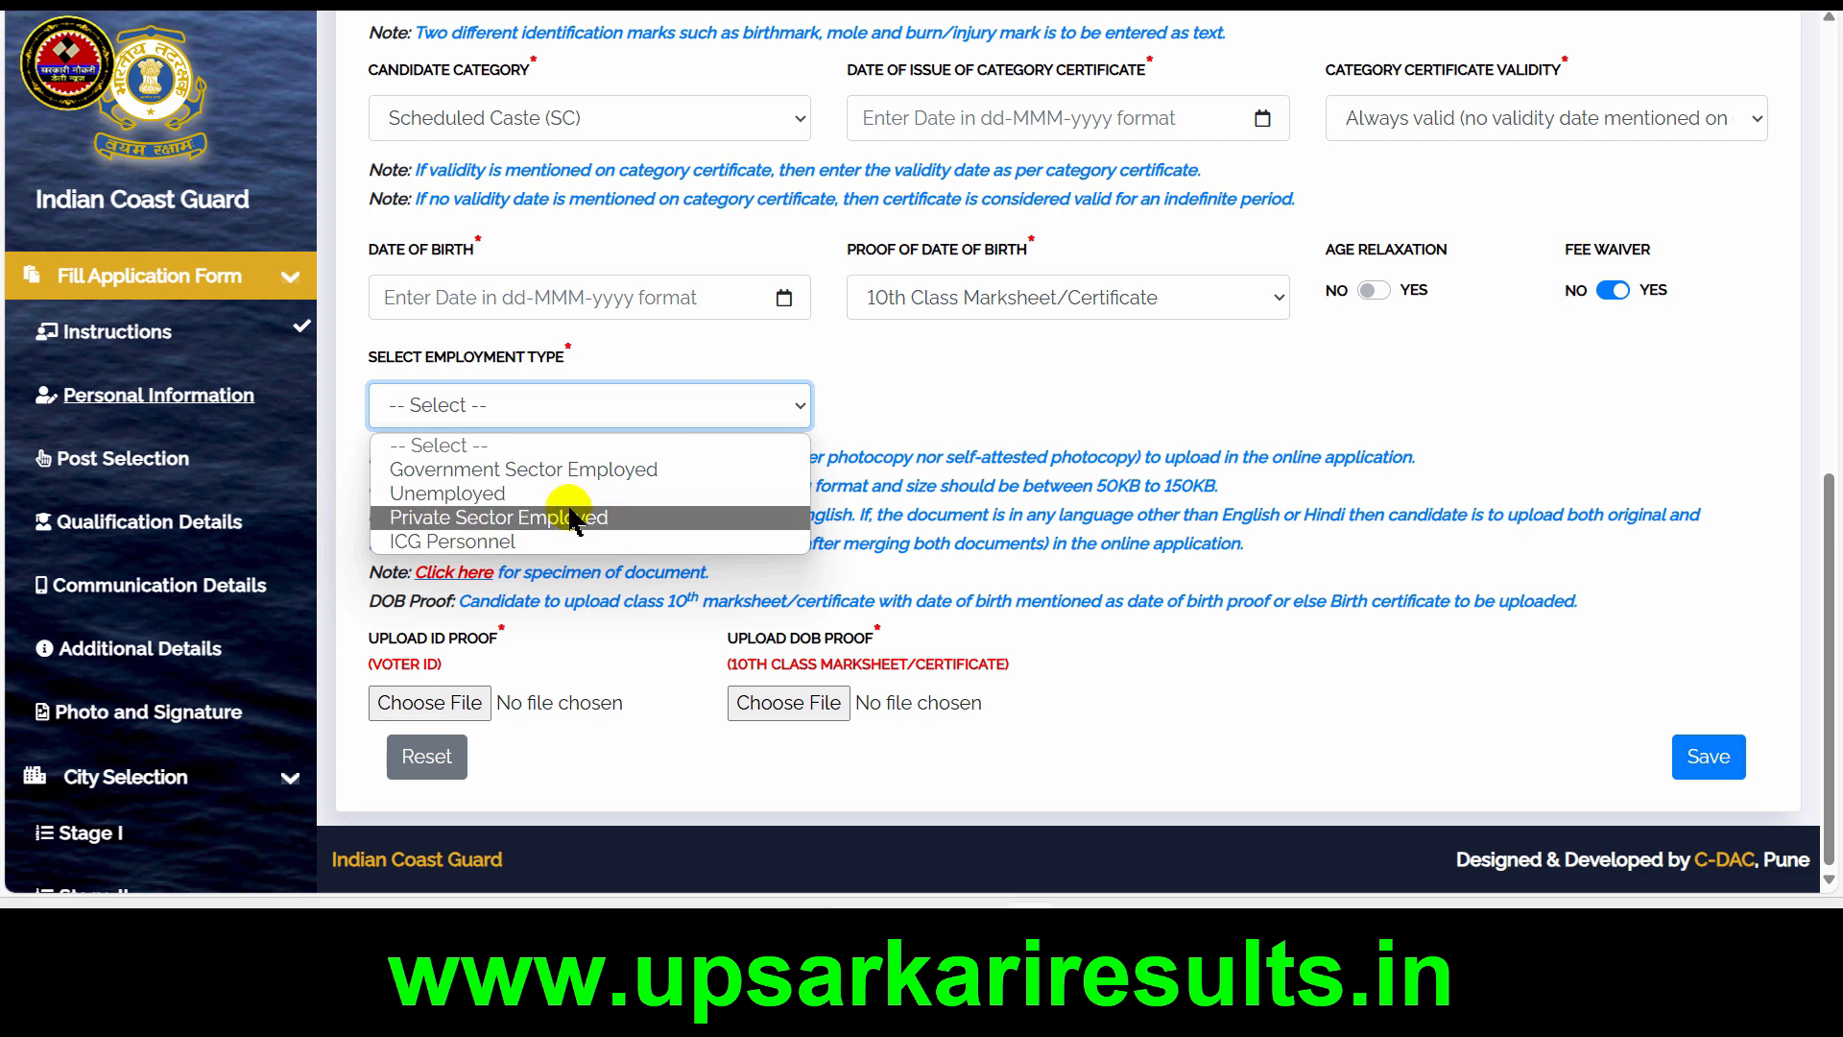
left_click(493, 496)
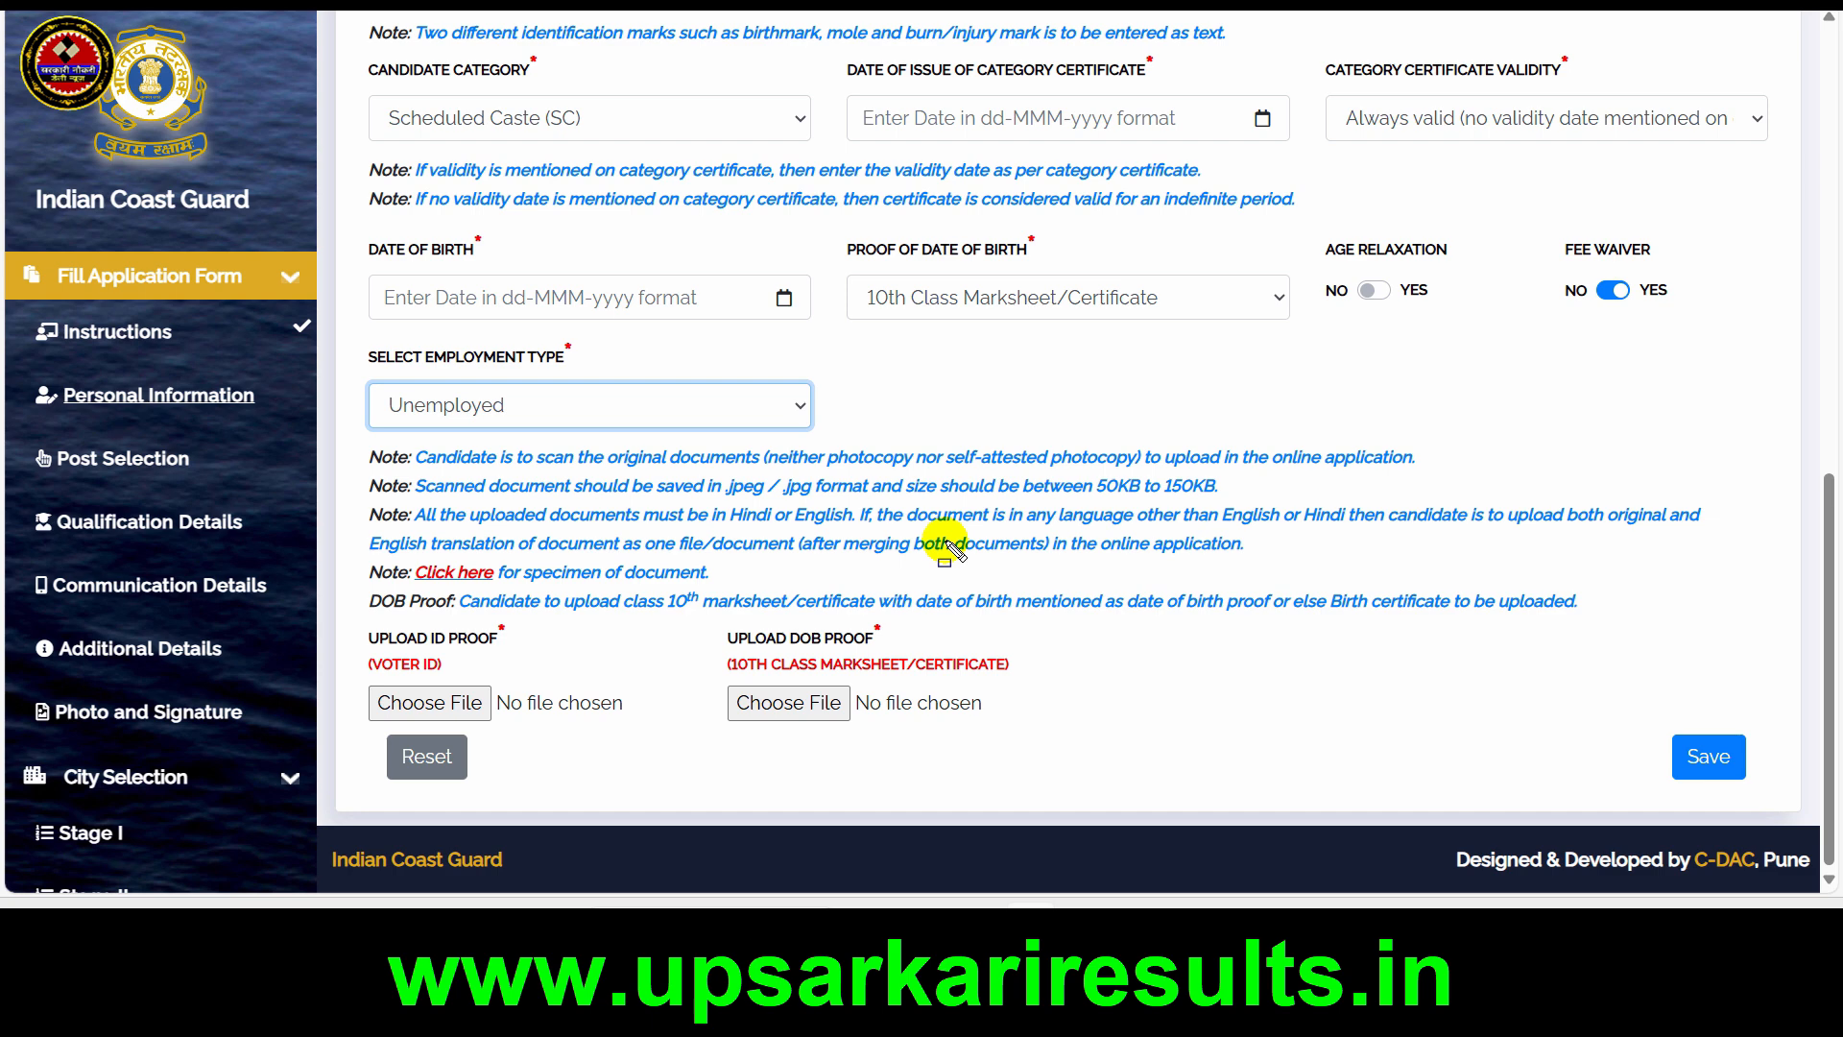
left_click_drag(708, 464, 869, 516)
left_click_drag(1057, 468, 1281, 510)
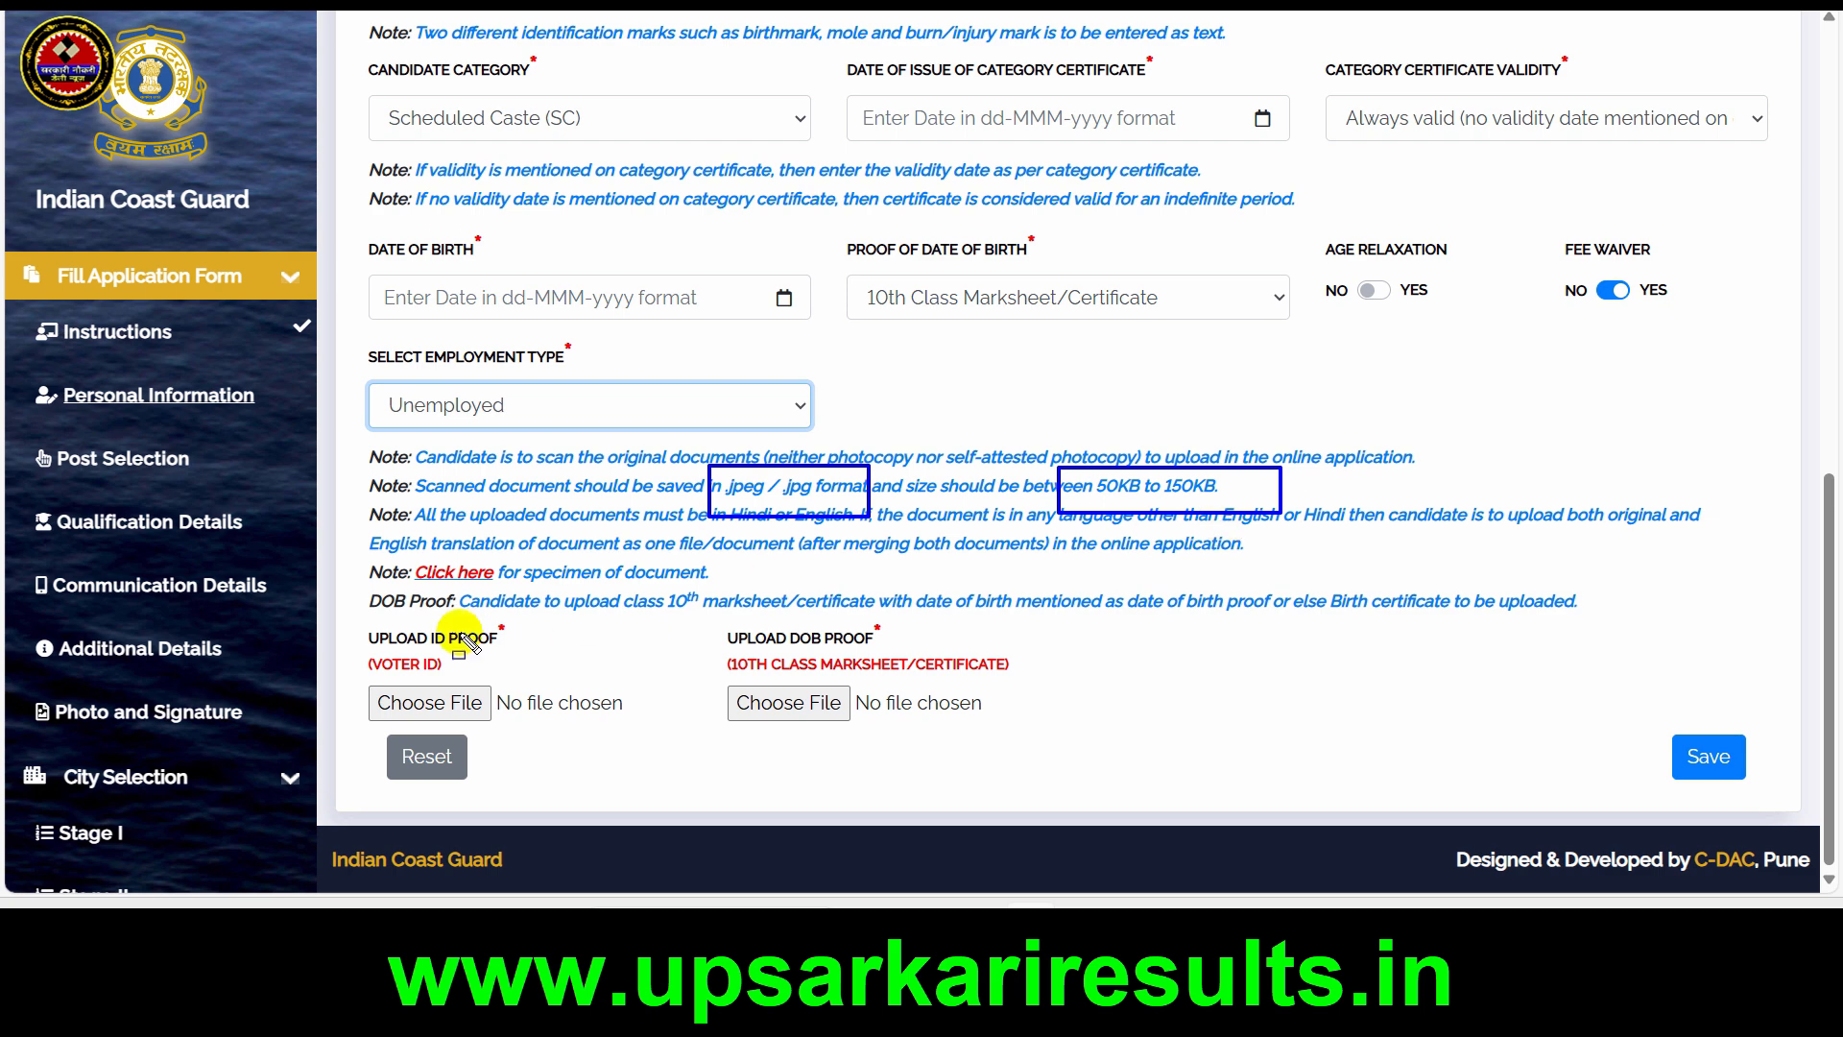
left_click_drag(365, 677, 540, 740)
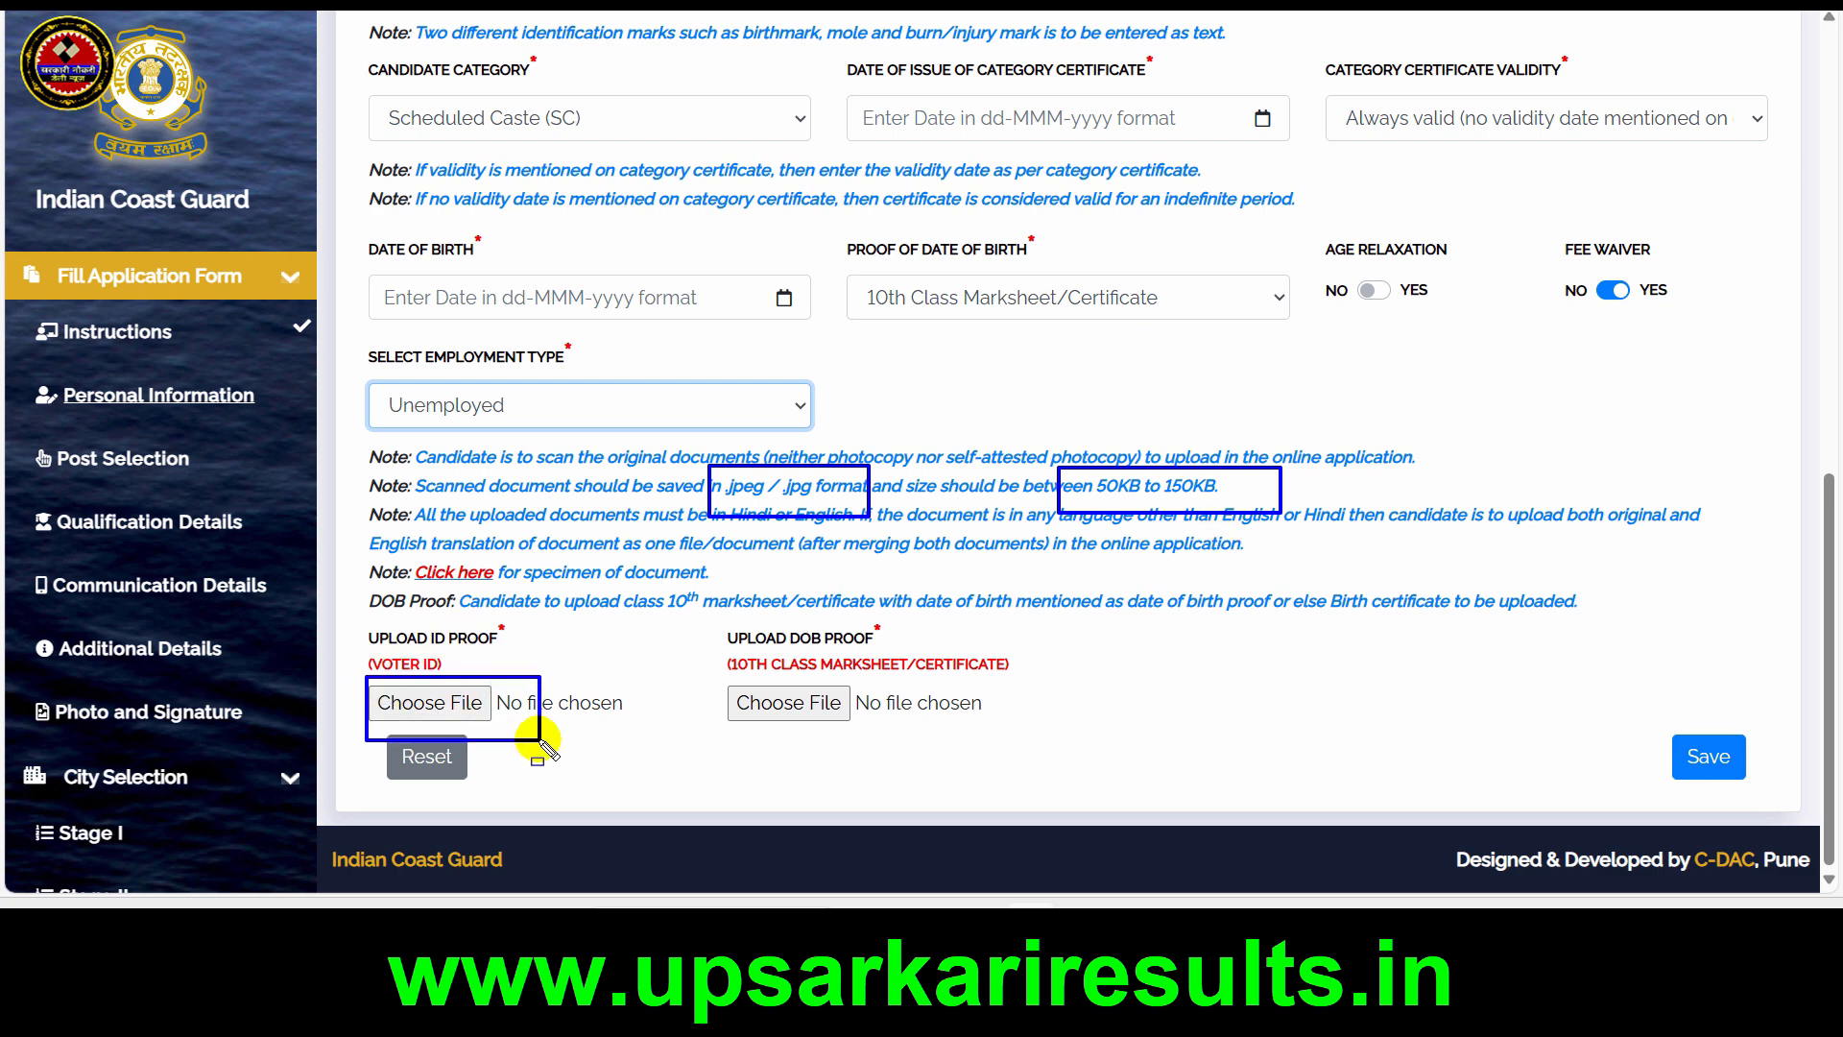
key("Escape")
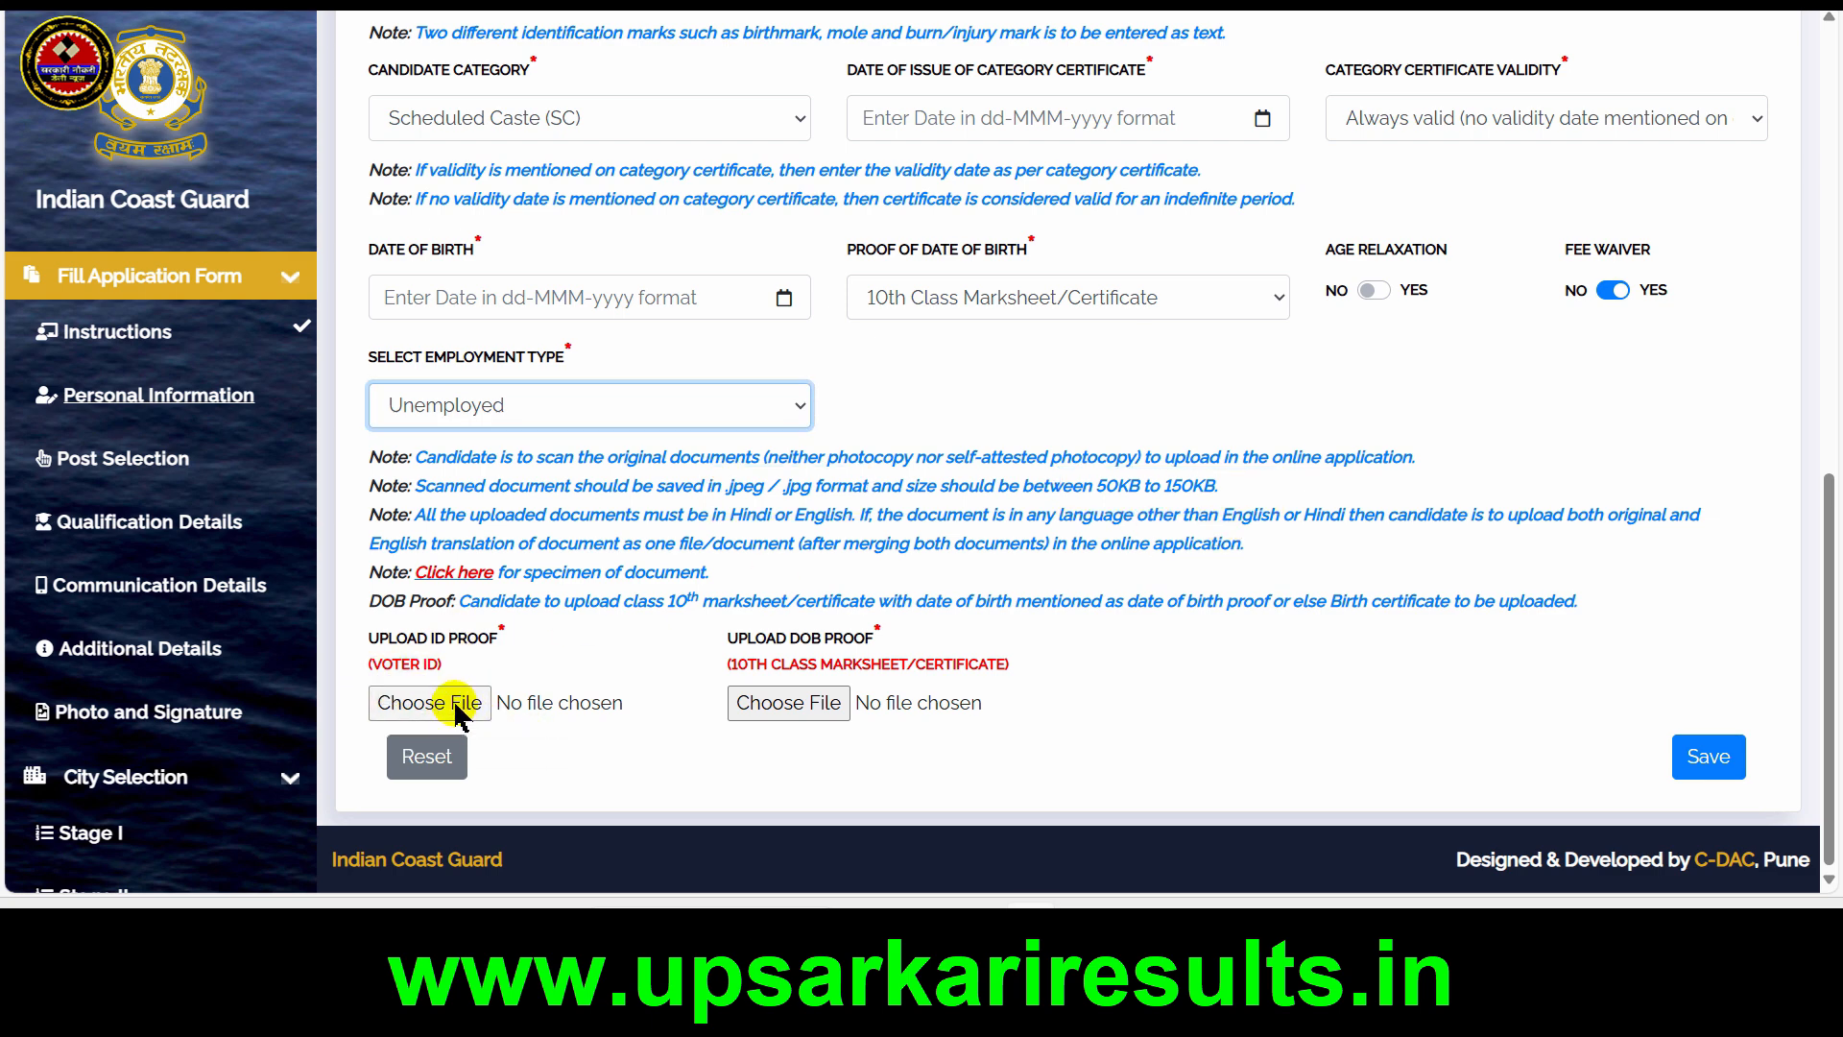
Upload the VOTAR ID CARD image as the voter ID proof and acknowledge the file selection
left_click(459, 703)
double_click(446, 168)
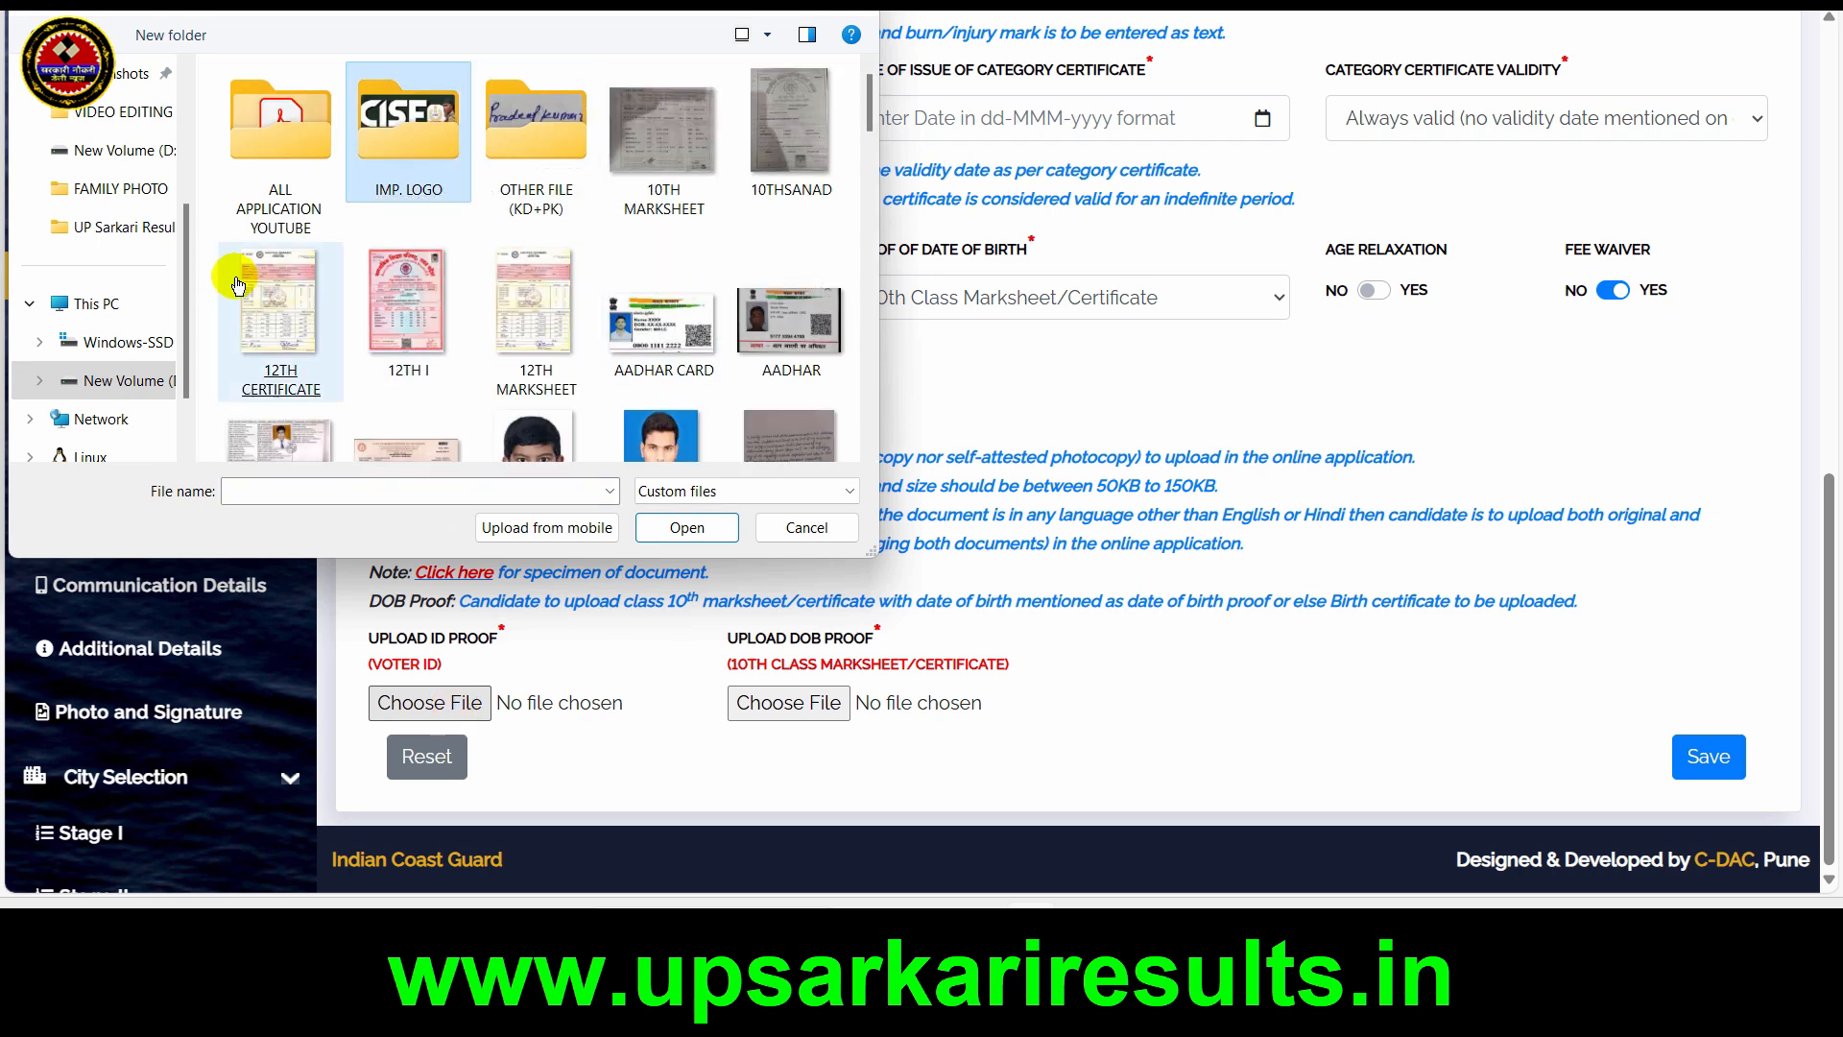
scroll(213, 274, "down", 10)
left_click(278, 382)
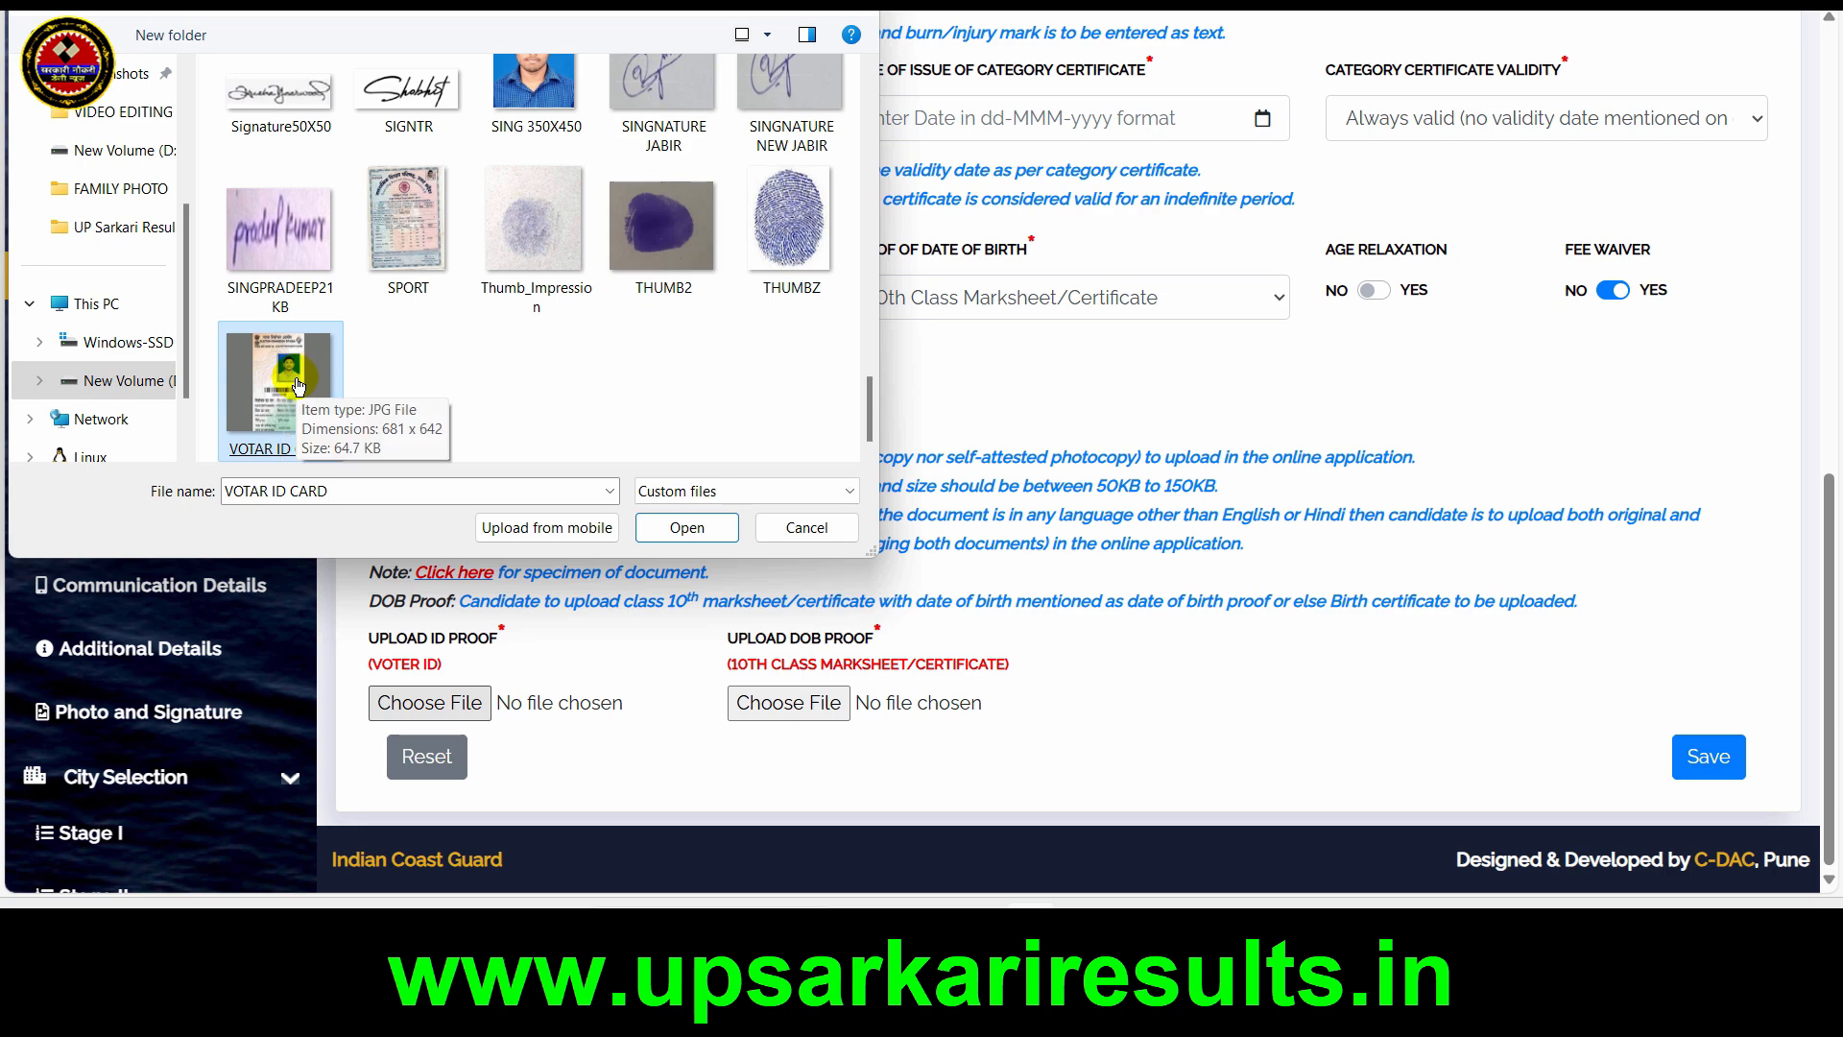
left_click(734, 525)
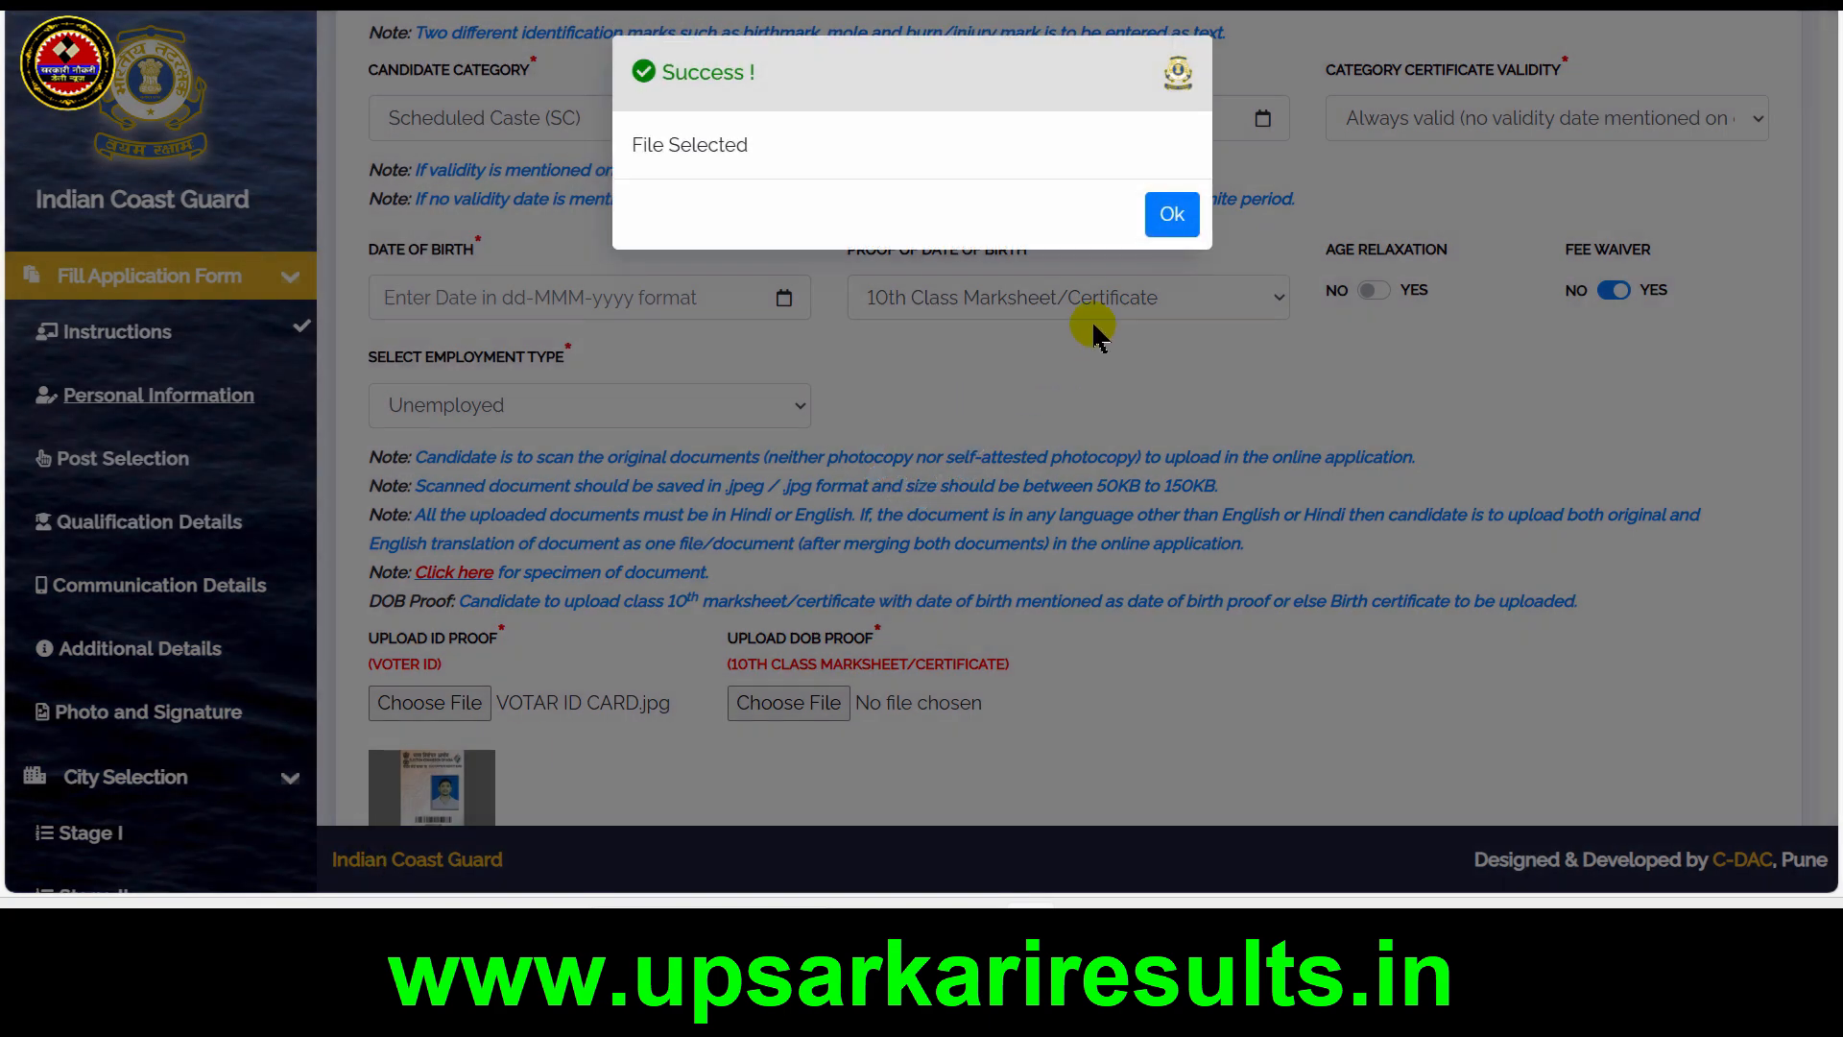
left_click(1171, 215)
Upload the 10THSANAD image as the date of birth proof and acknowledge the file selection
left_click(784, 702)
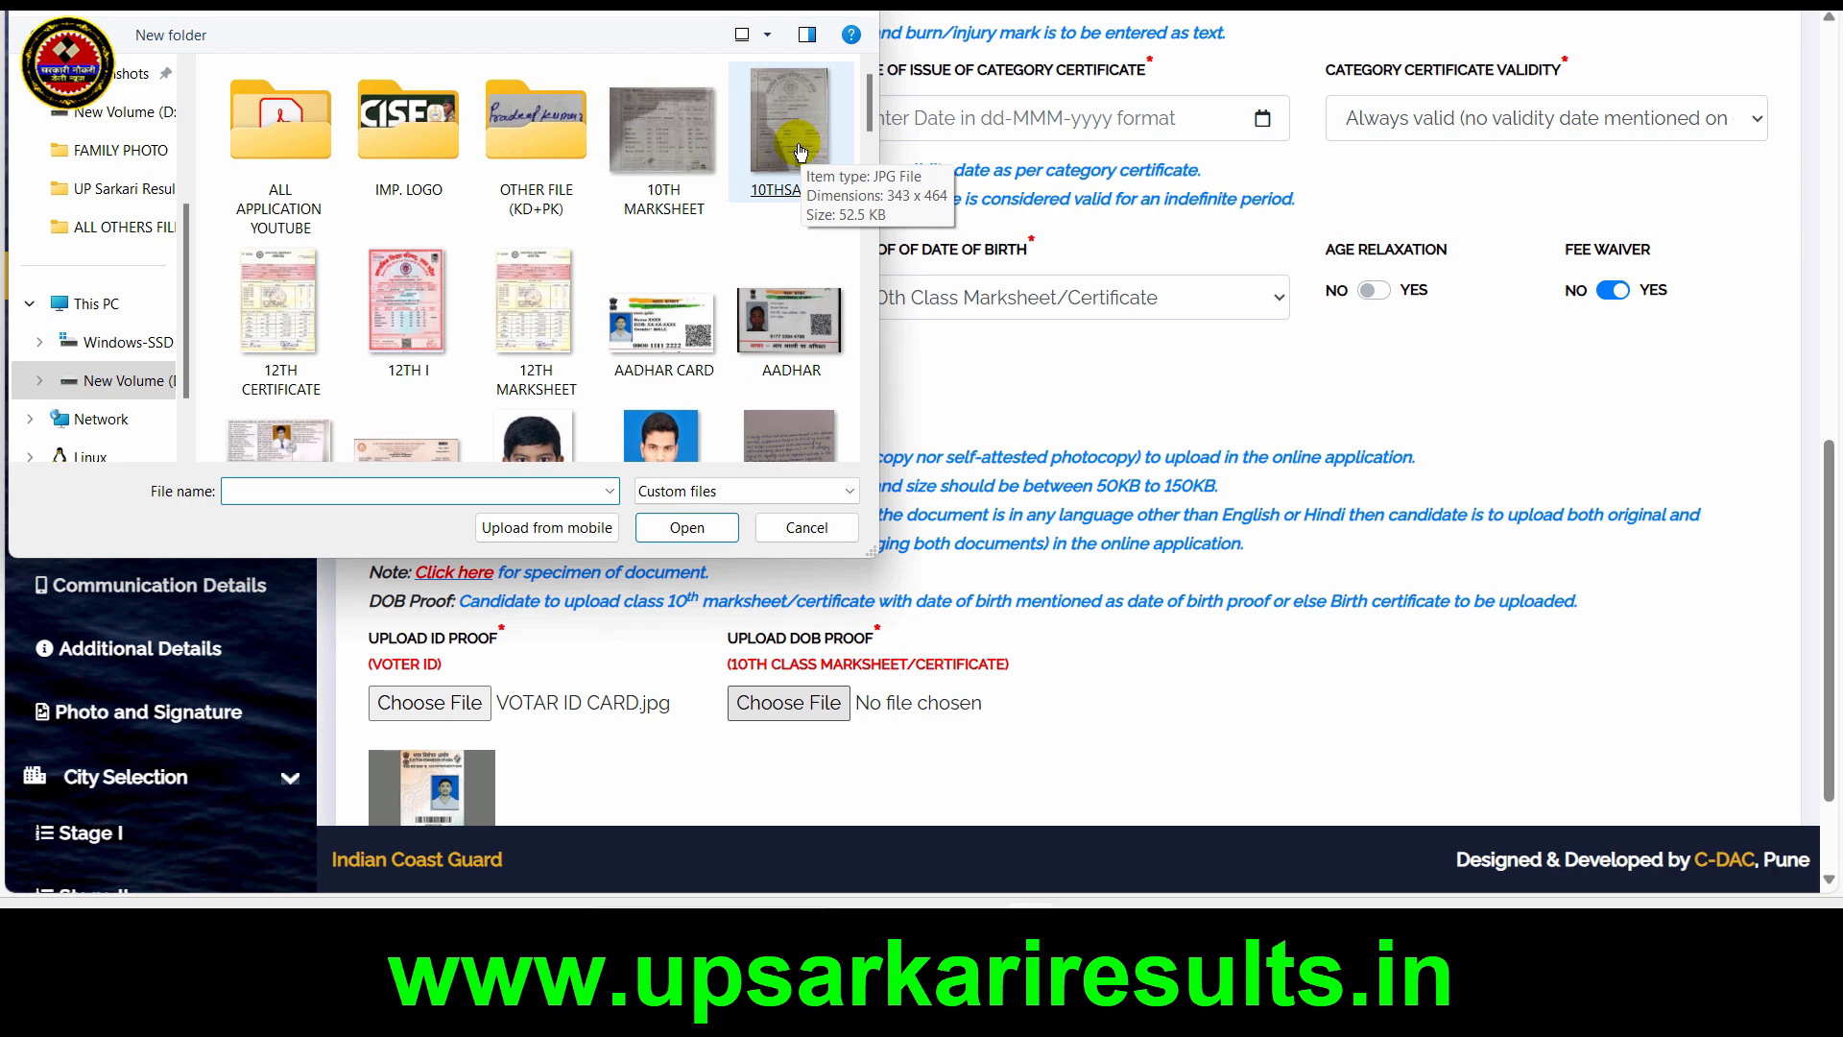
double_click(801, 150)
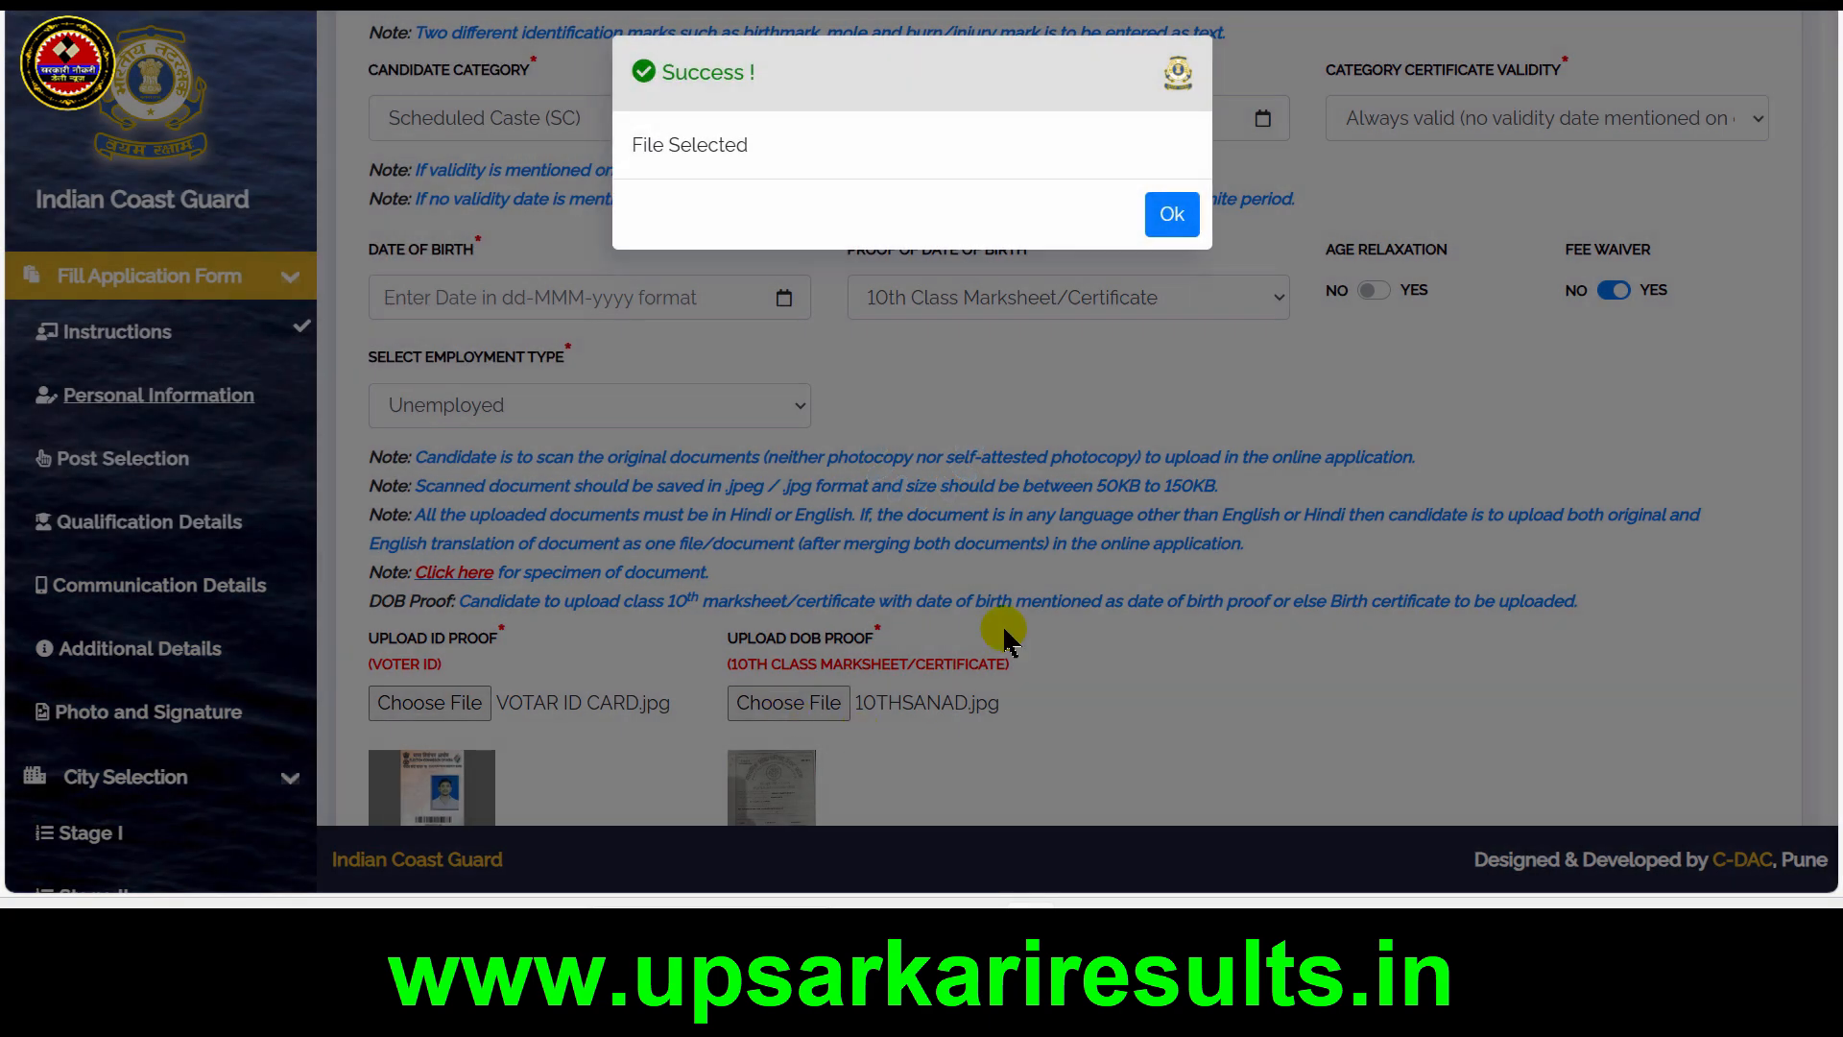
left_click(1171, 214)
Save the personal information and acknowledge the confirmation to continue to Post Selection
scroll(1650, 707, "down", 2)
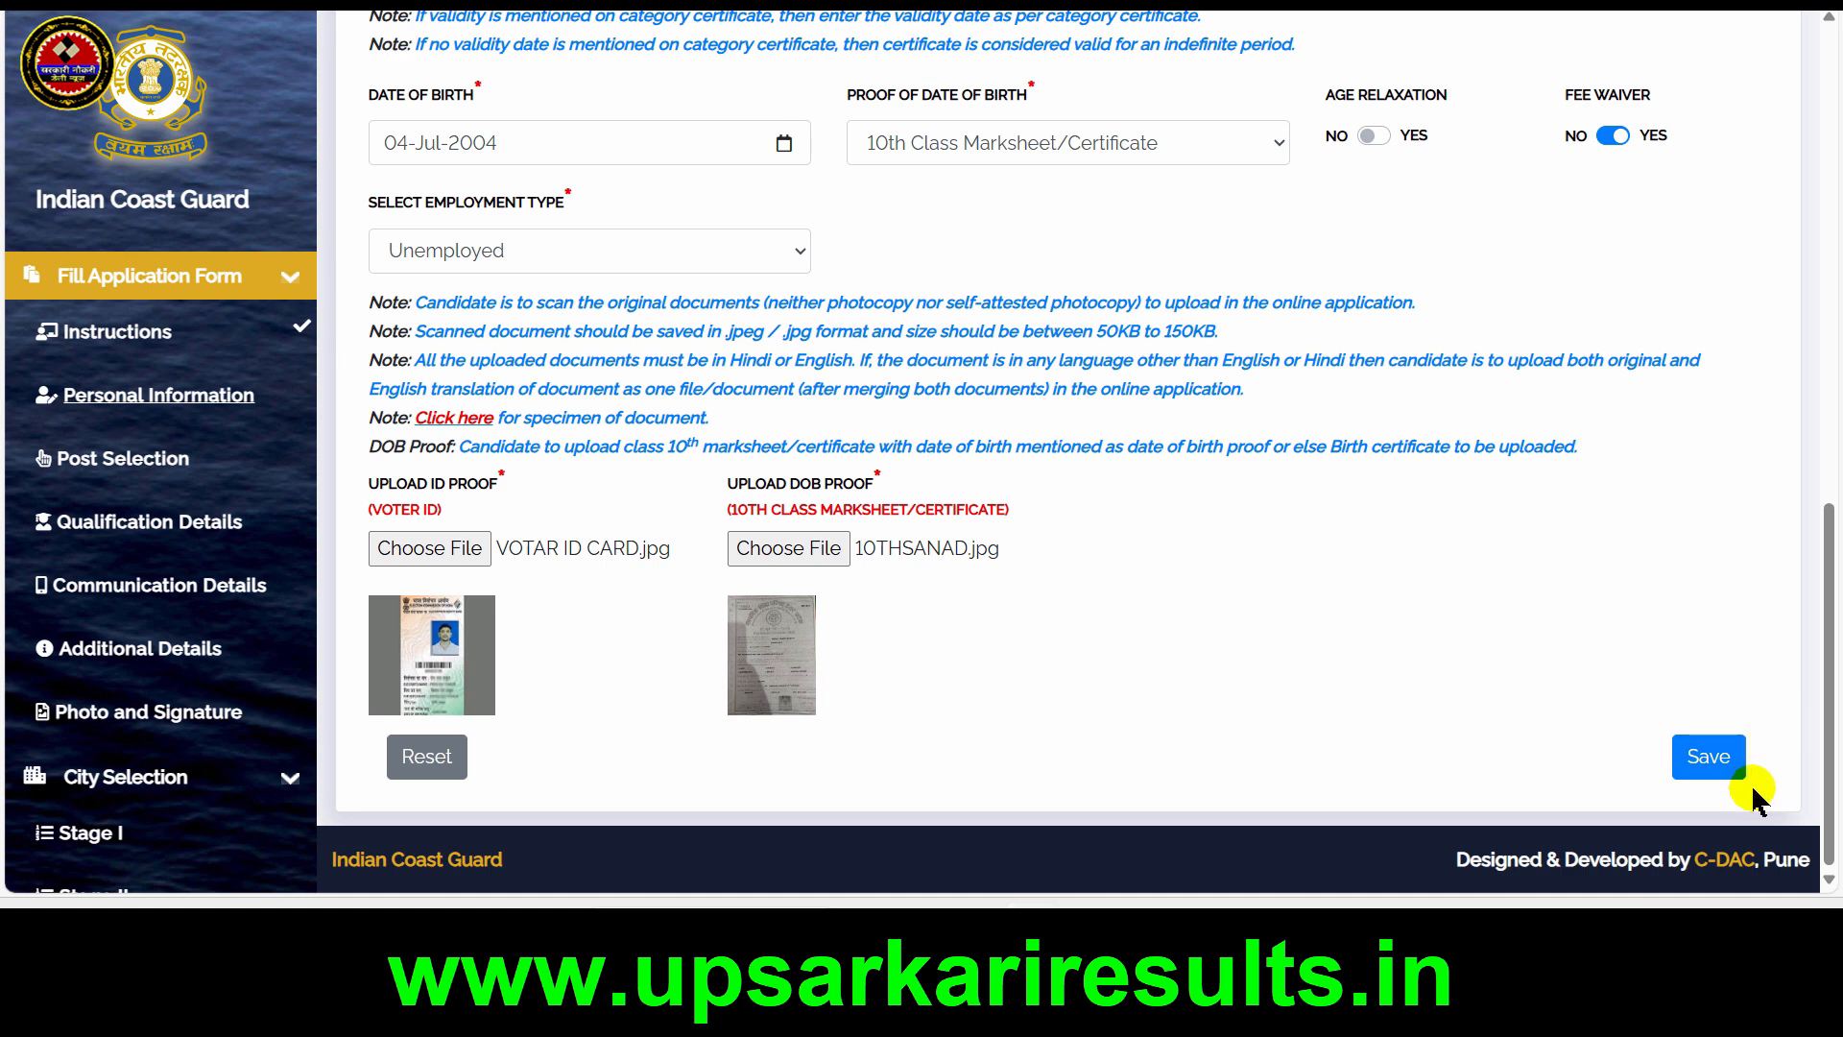
left_click(1720, 759)
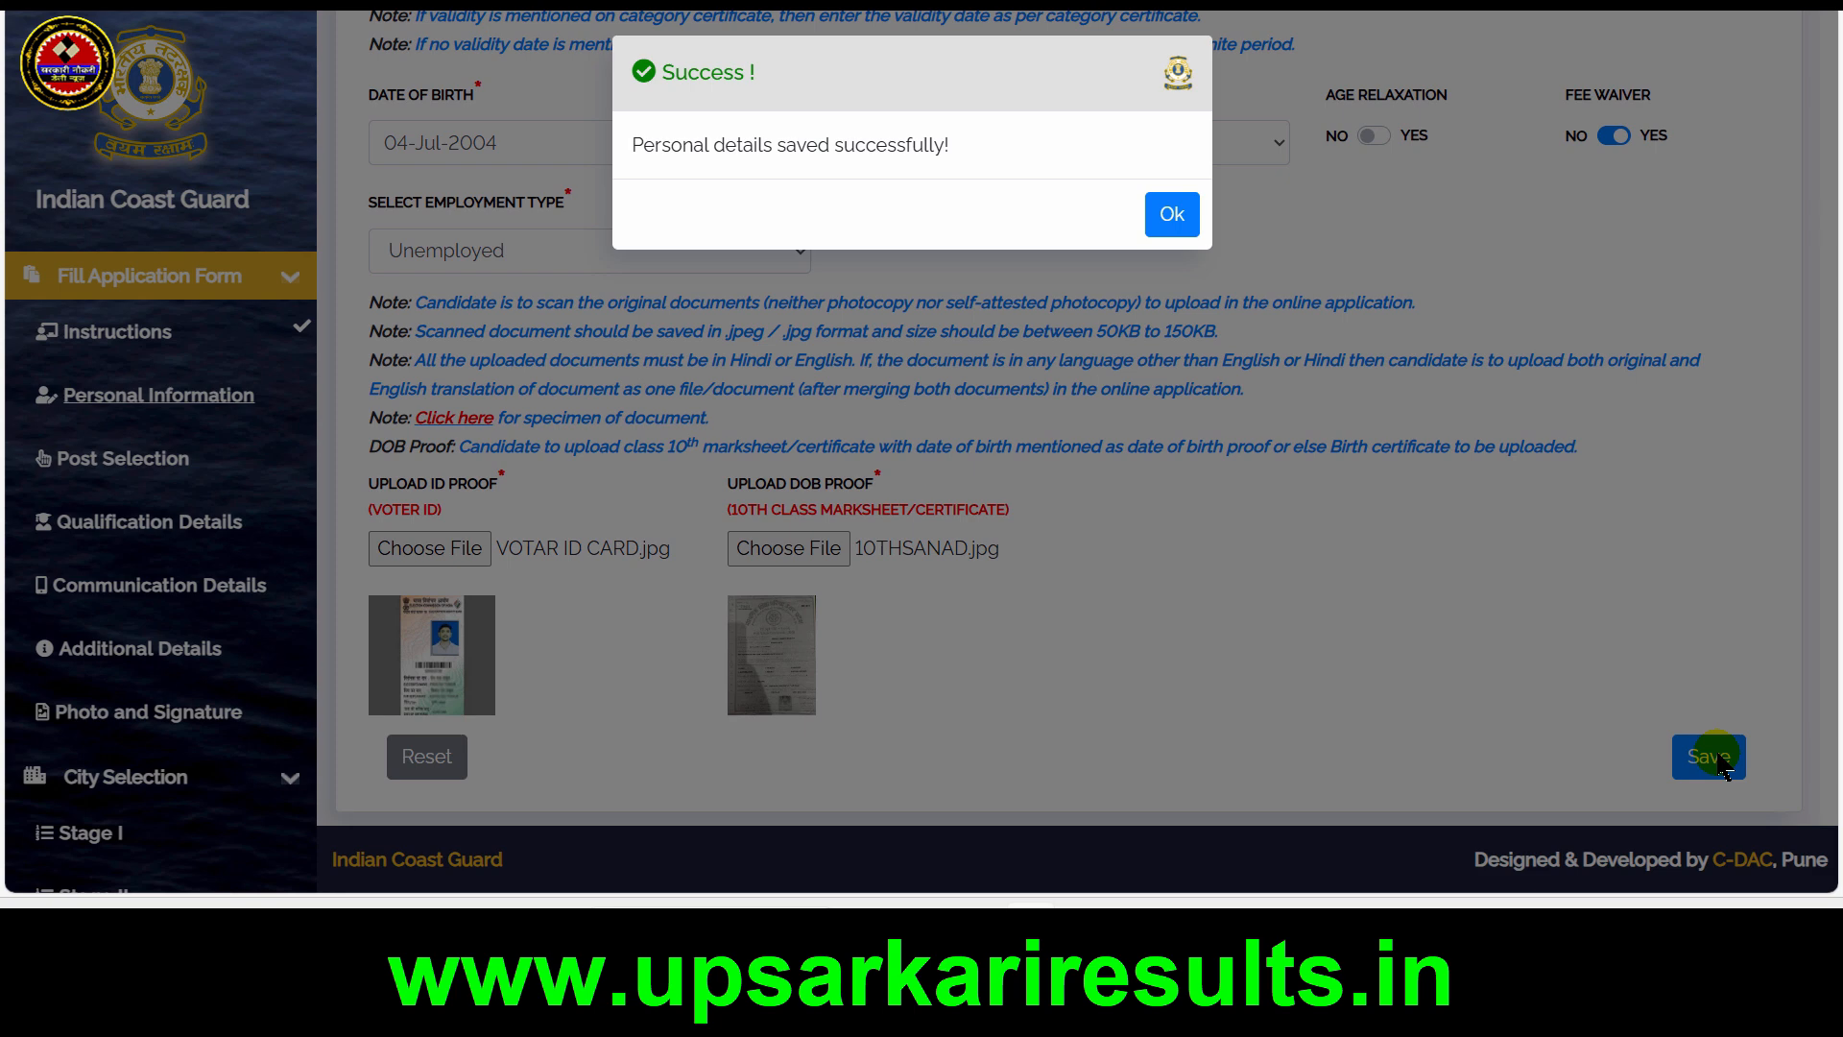
left_click(1173, 217)
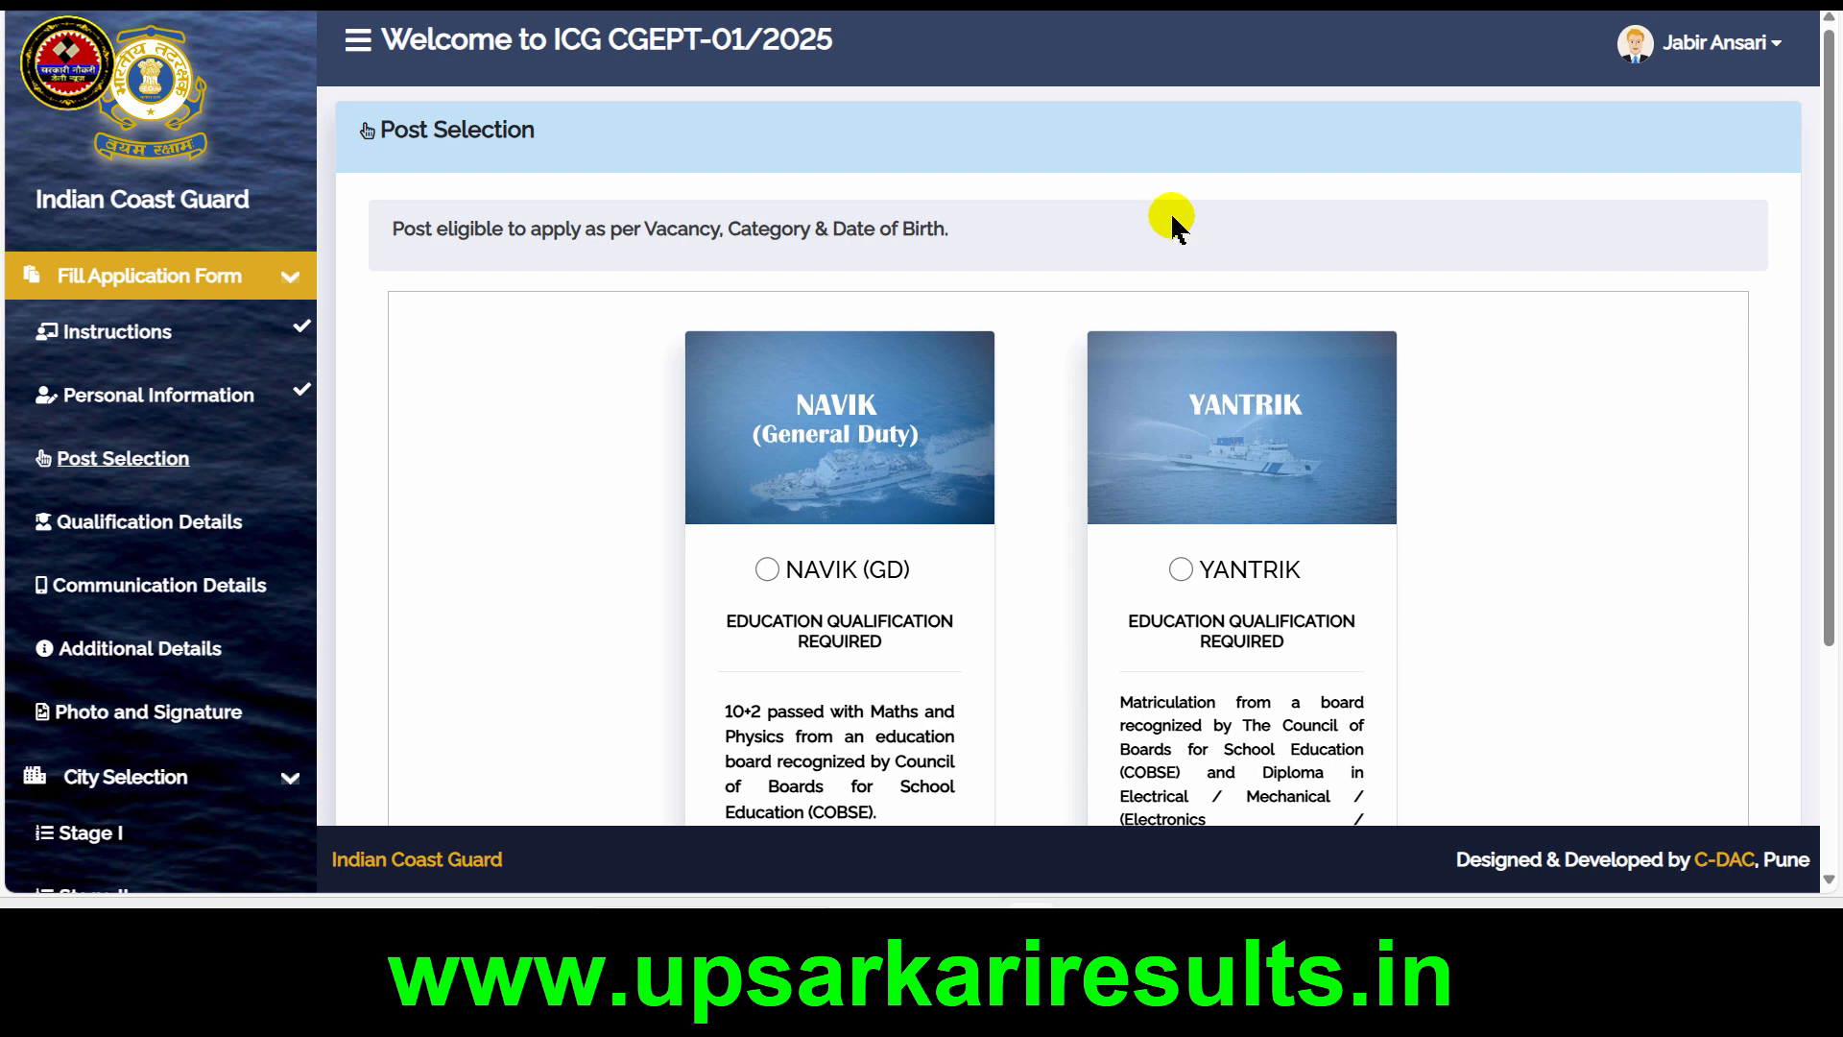
Choose the NAVIK (GD) post, switching to YANTRIK and back to NAVIK (GD)
scroll(1171, 219, "down", 2)
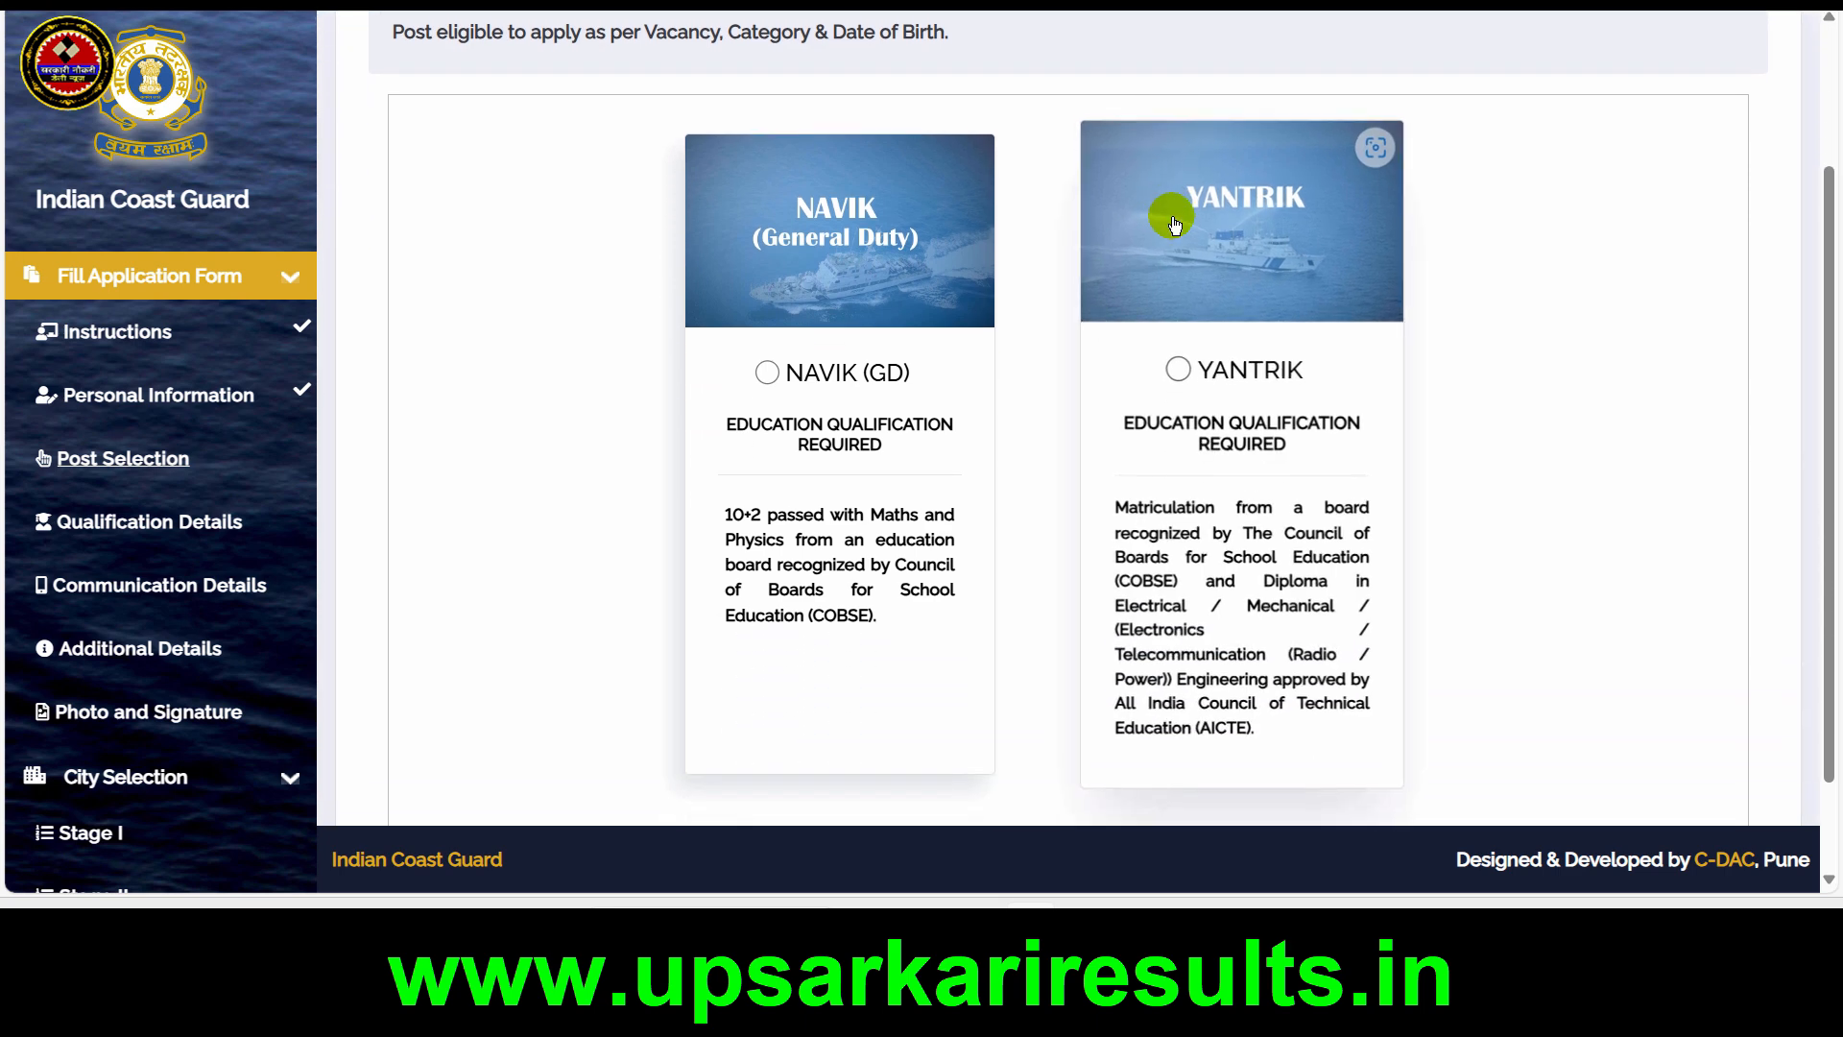
left_click(765, 369)
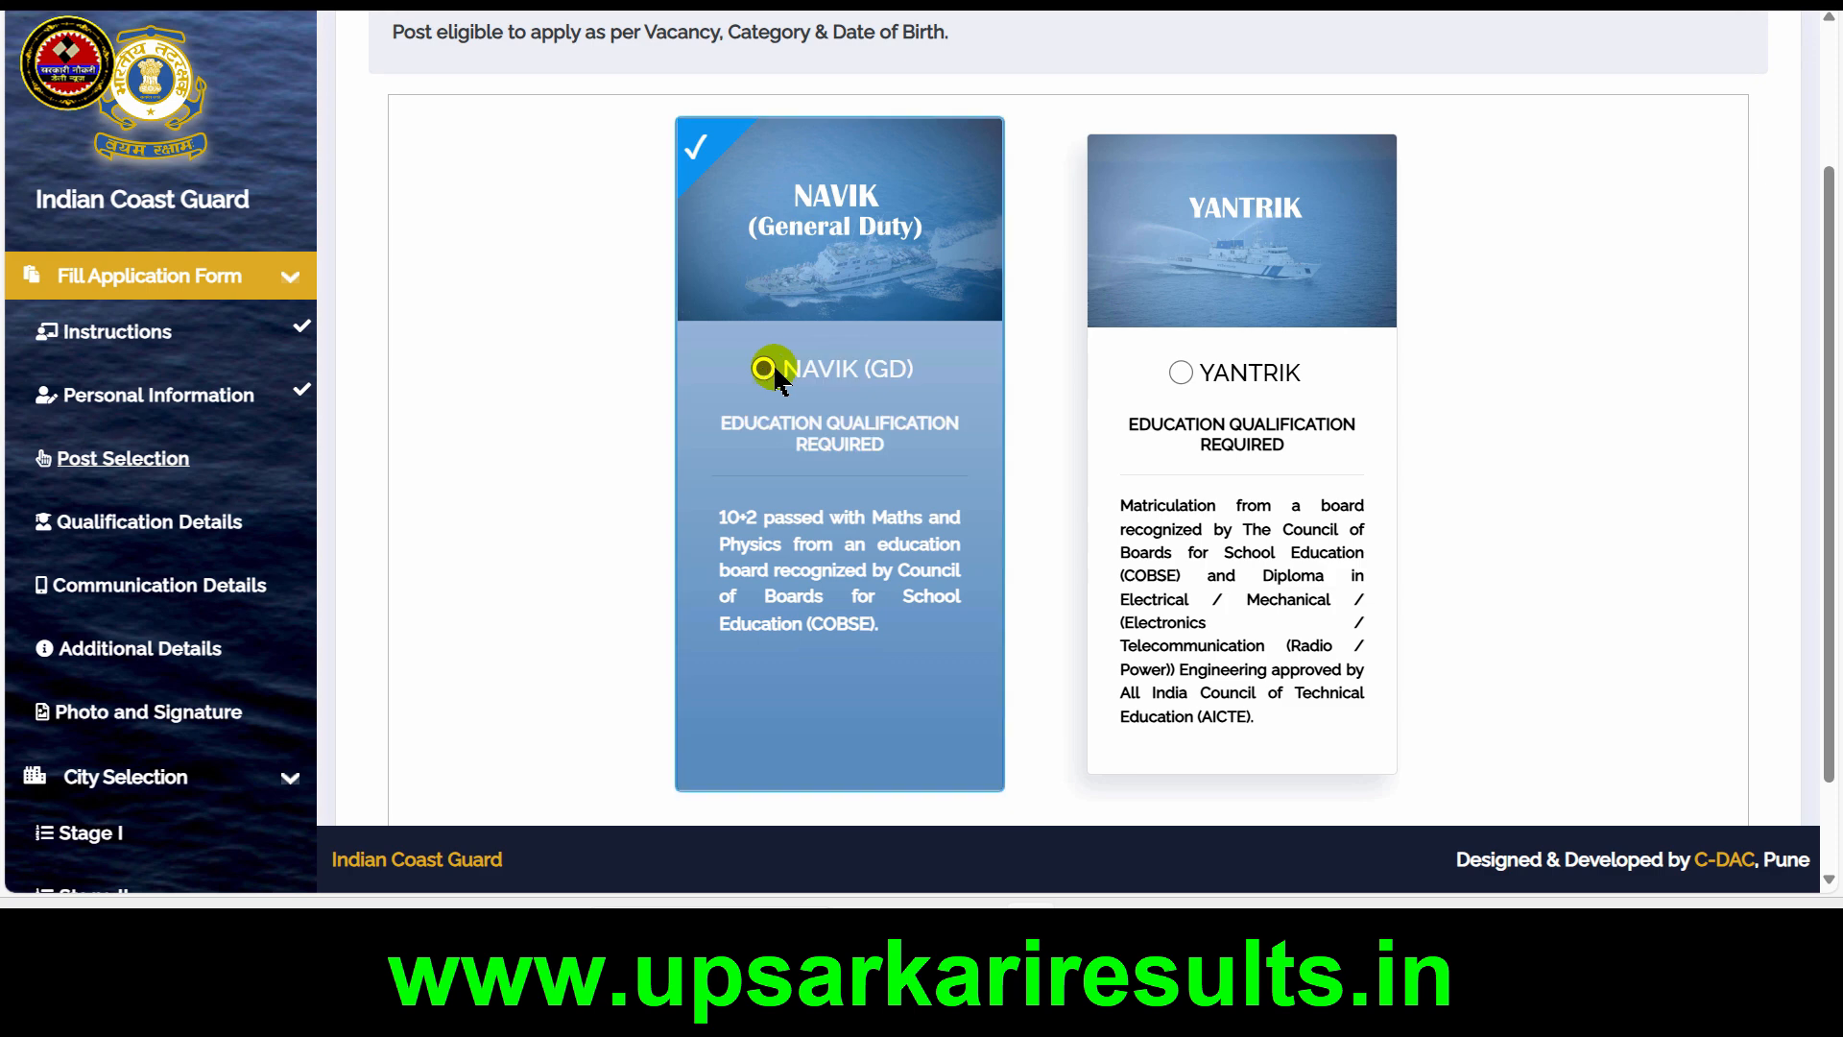
left_click(1180, 373)
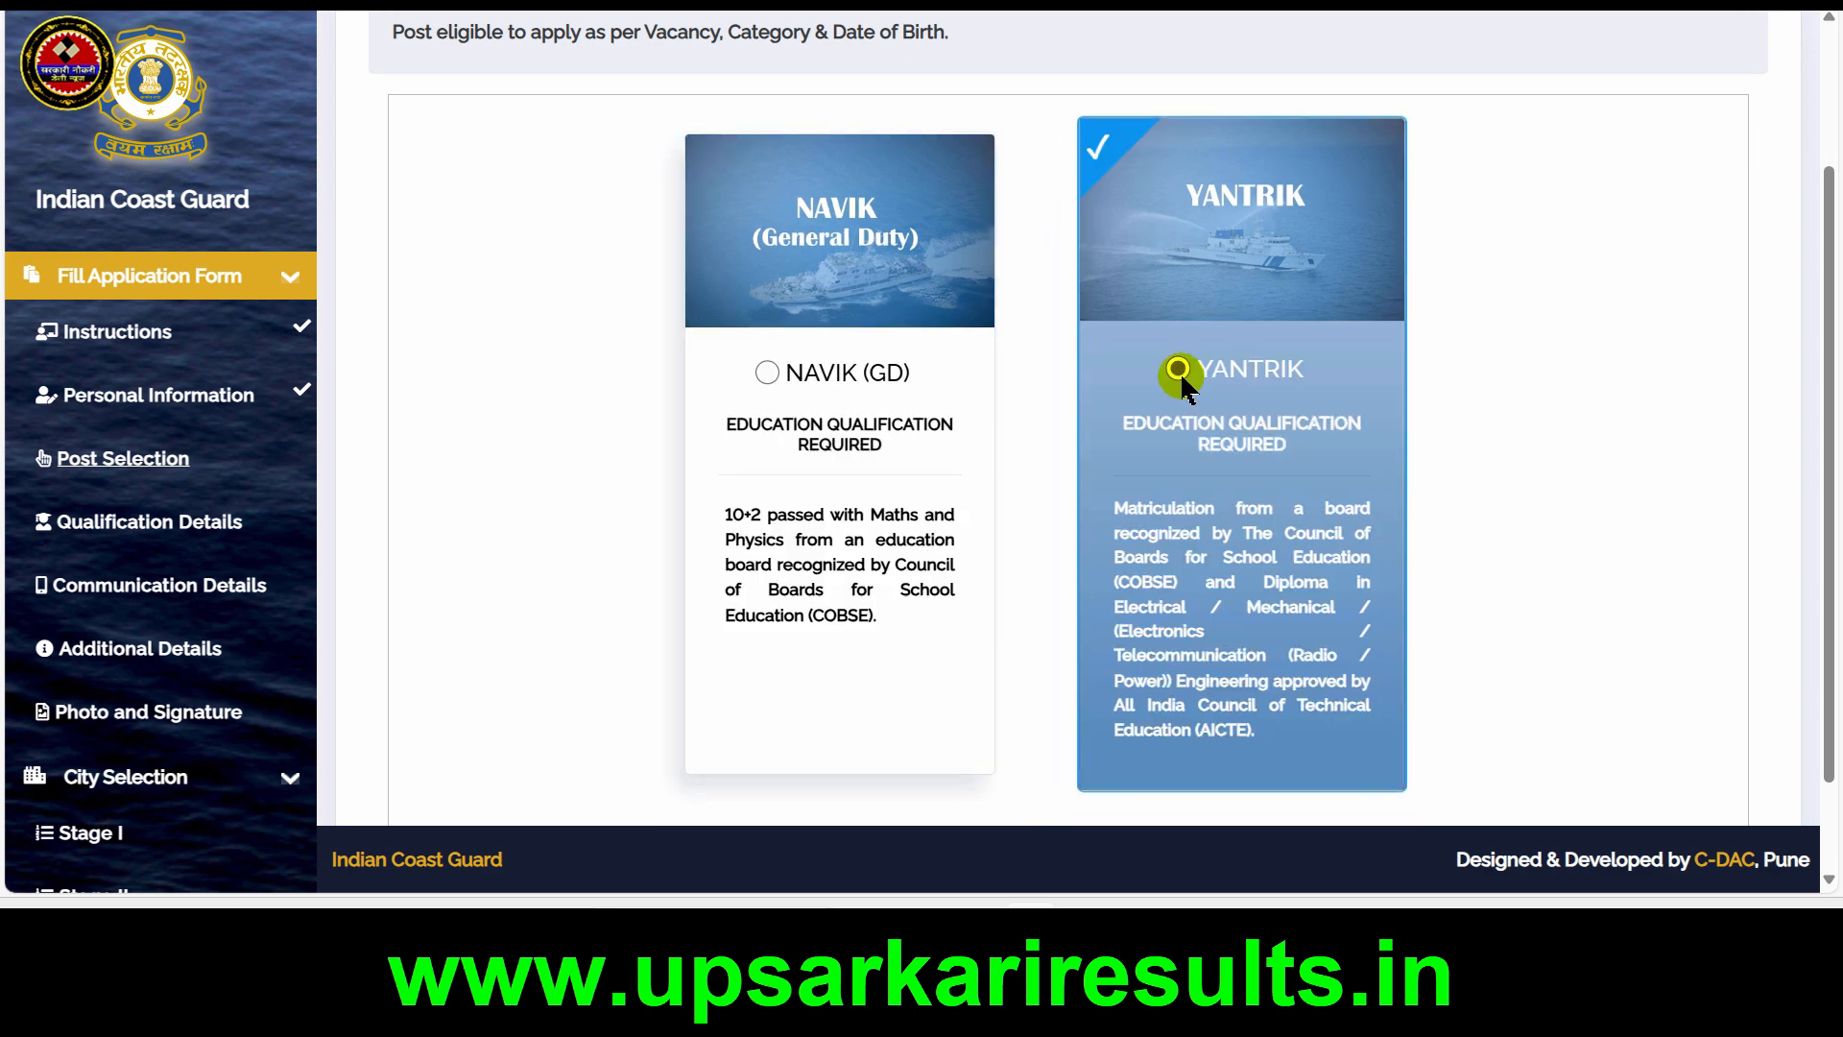
left_click(765, 372)
Save the post selection and acknowledge the confirmation to continue to Qualification Details
scroll(761, 378, "down", 3)
scroll(762, 379, "up", 1)
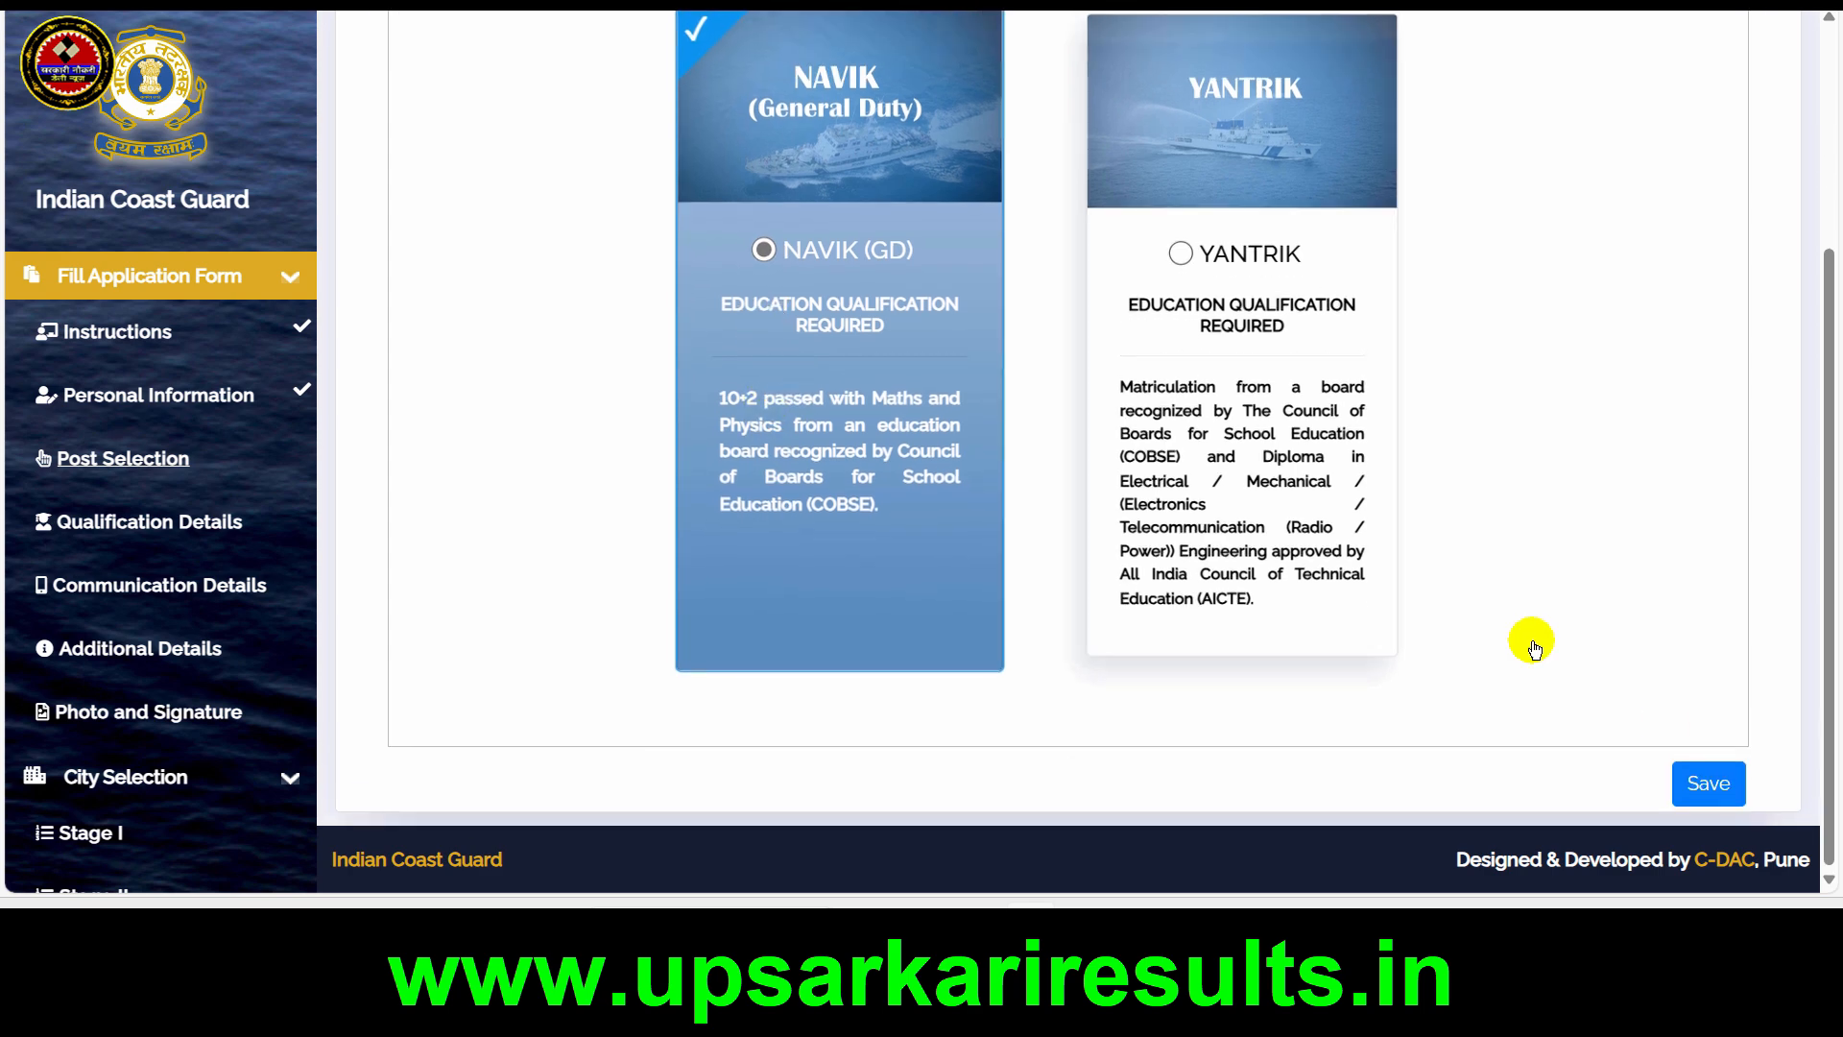
left_click(1724, 793)
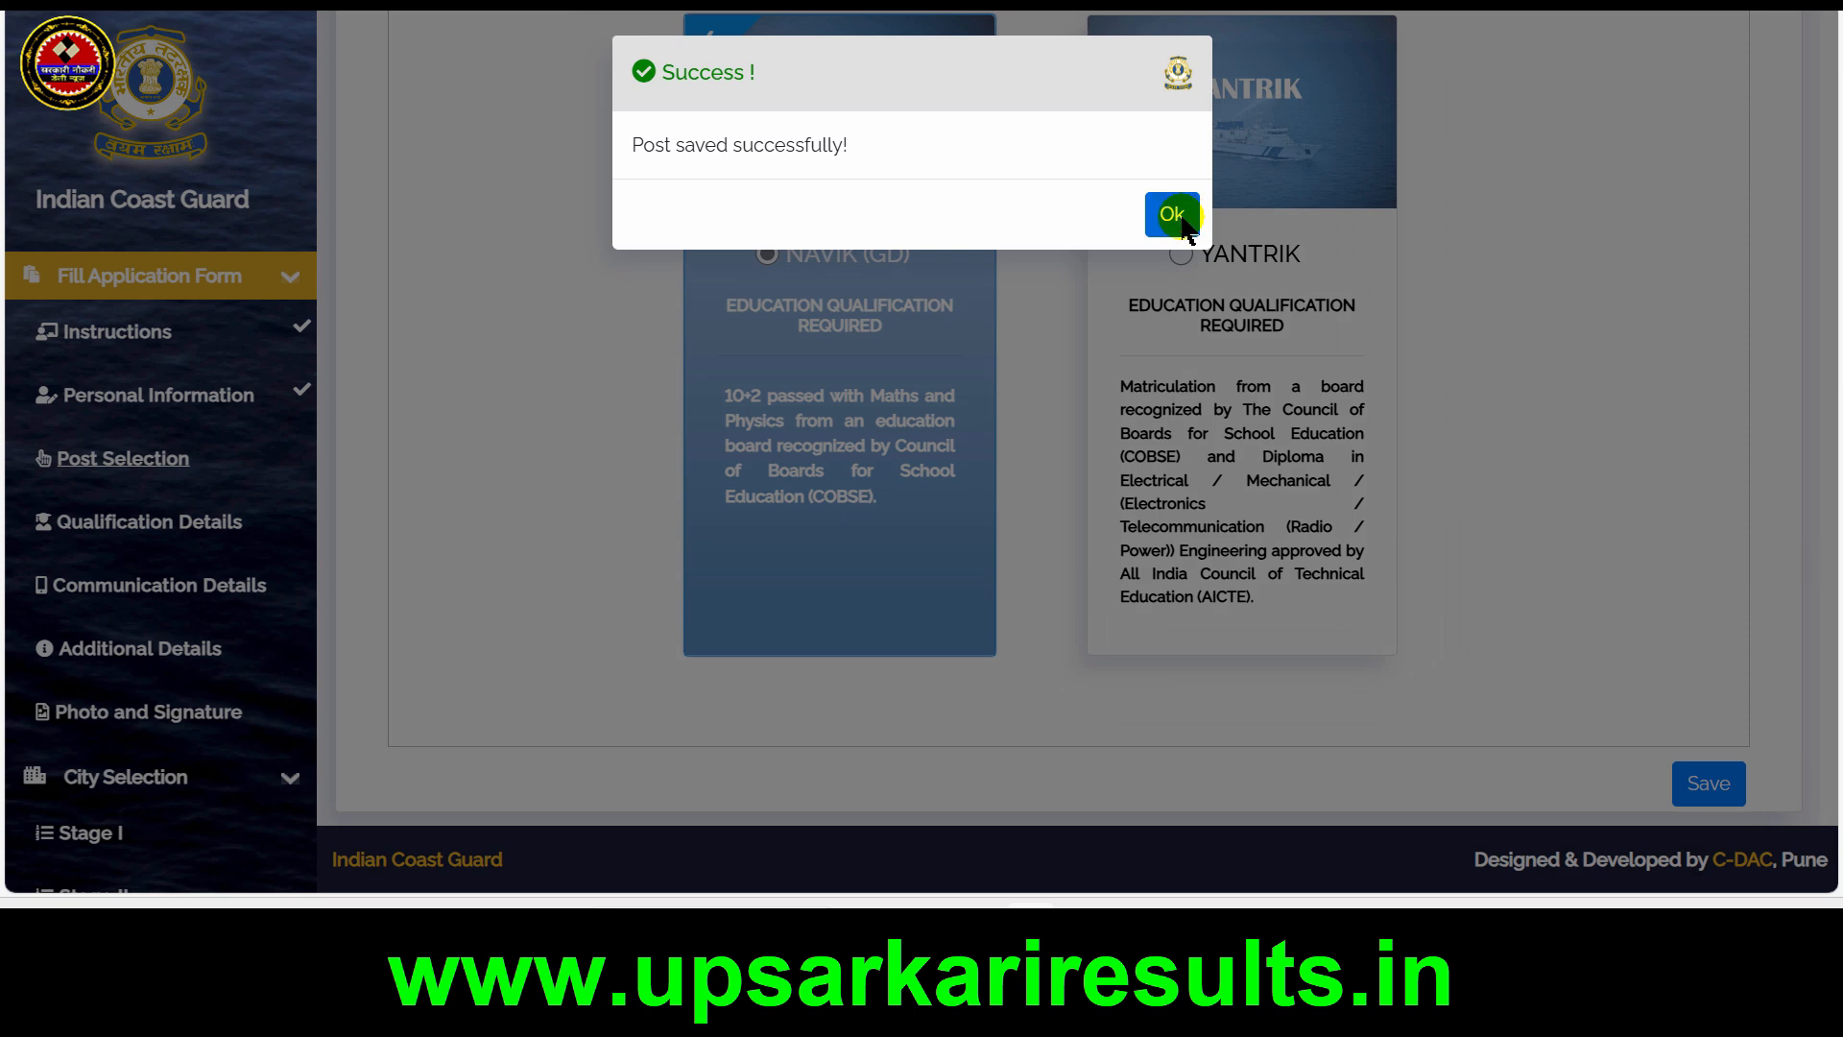
left_click(1172, 215)
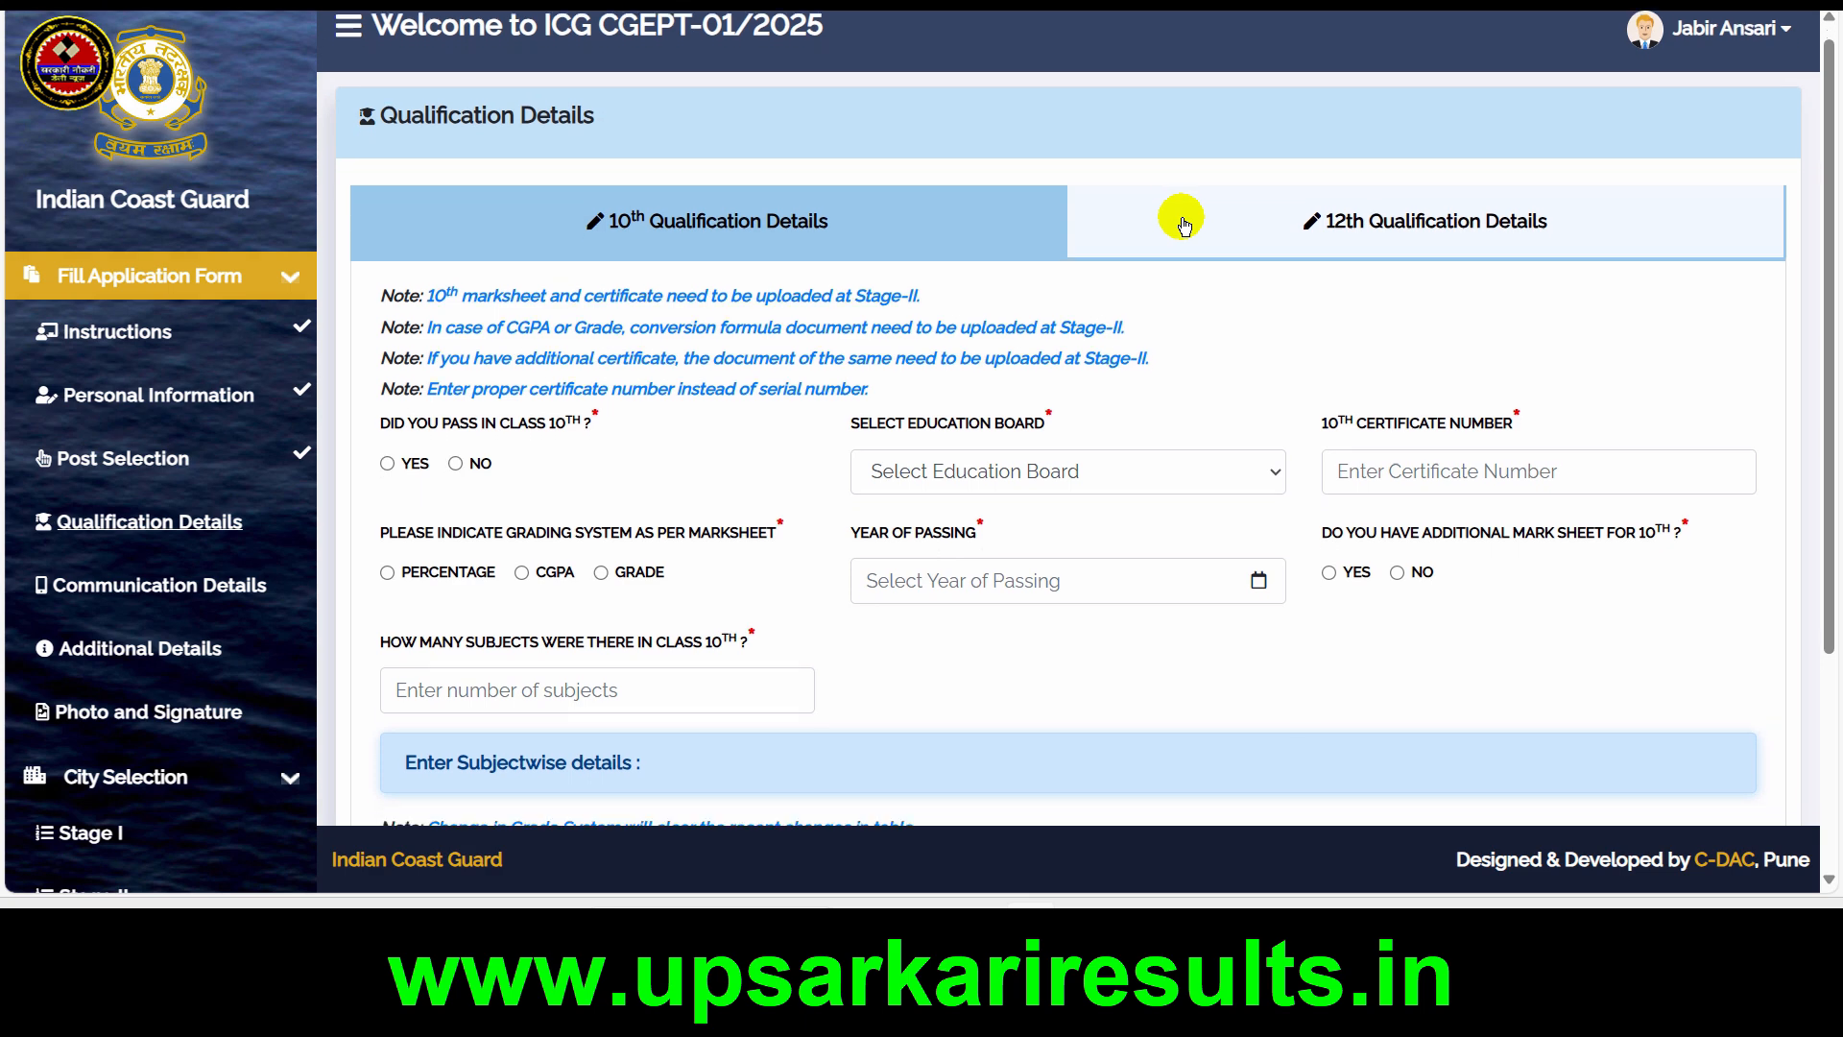
Set the 10th education board to U.P. Board of High School & Intermediate Education and go to the certificate number field
scroll(1183, 226, "down", 1)
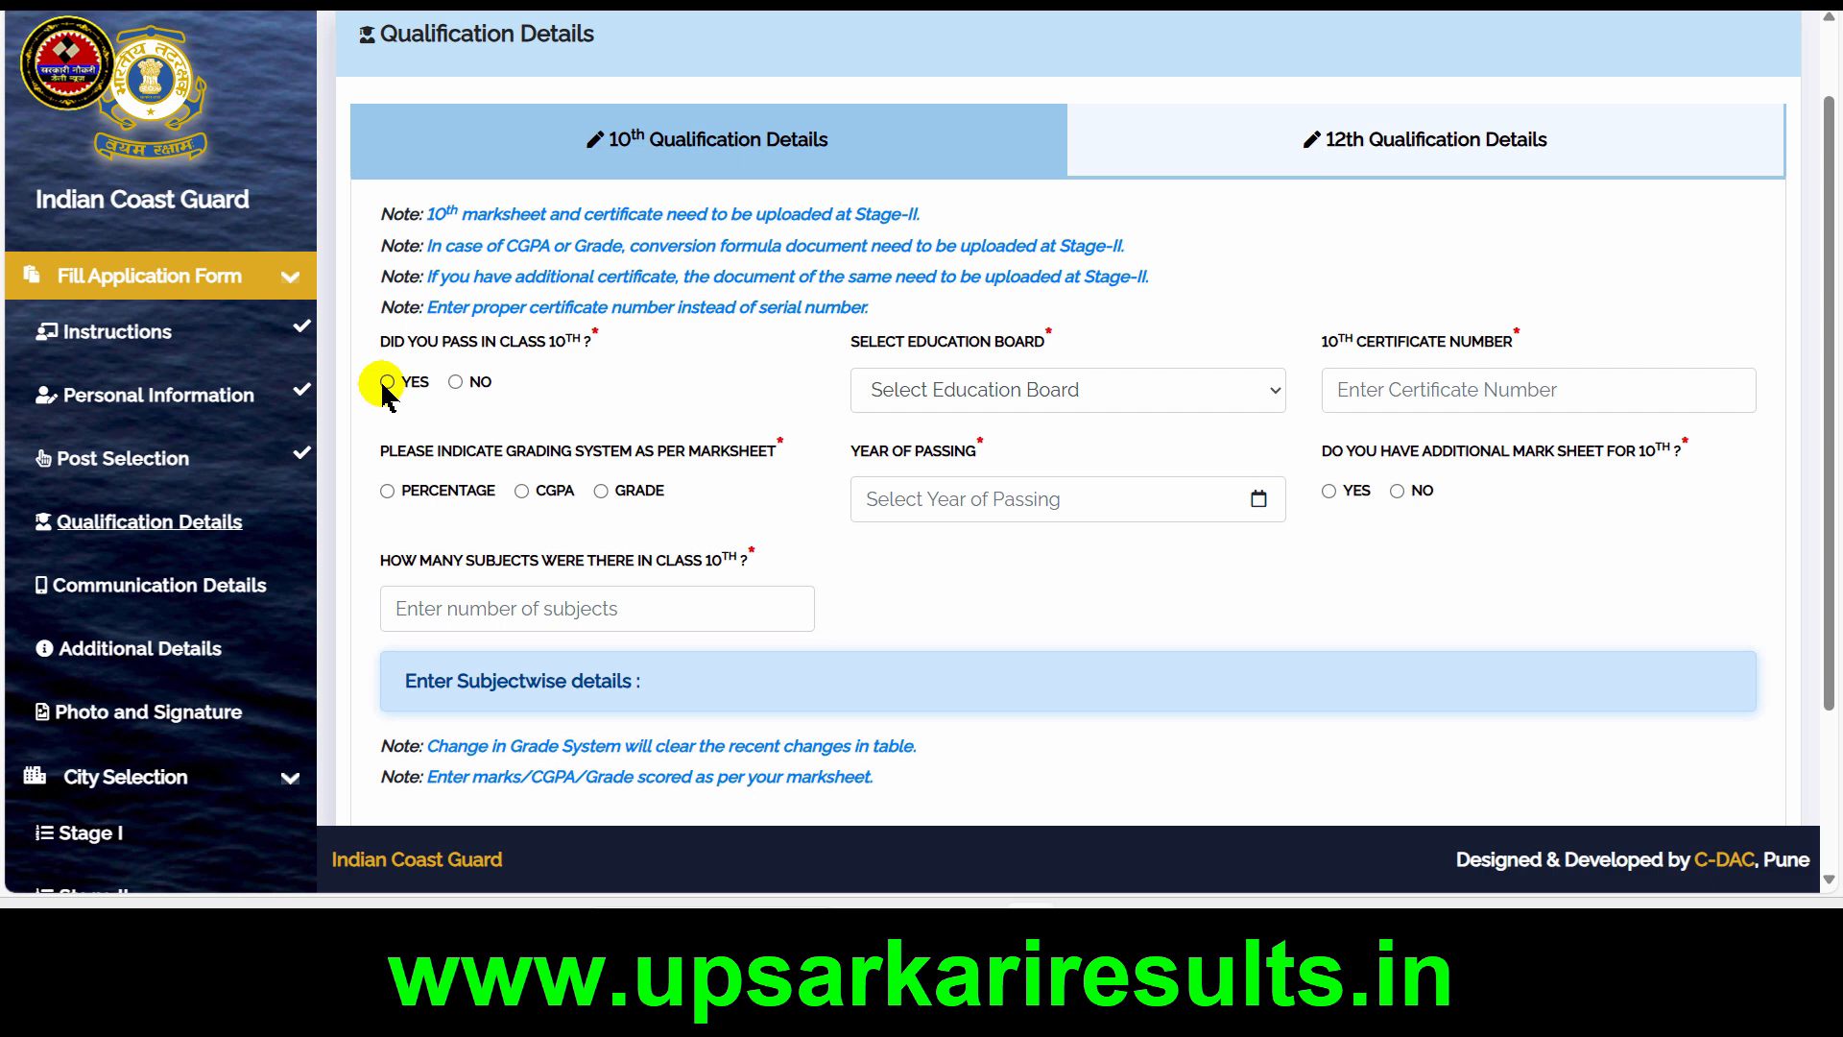
left_click(1164, 380)
key("b")
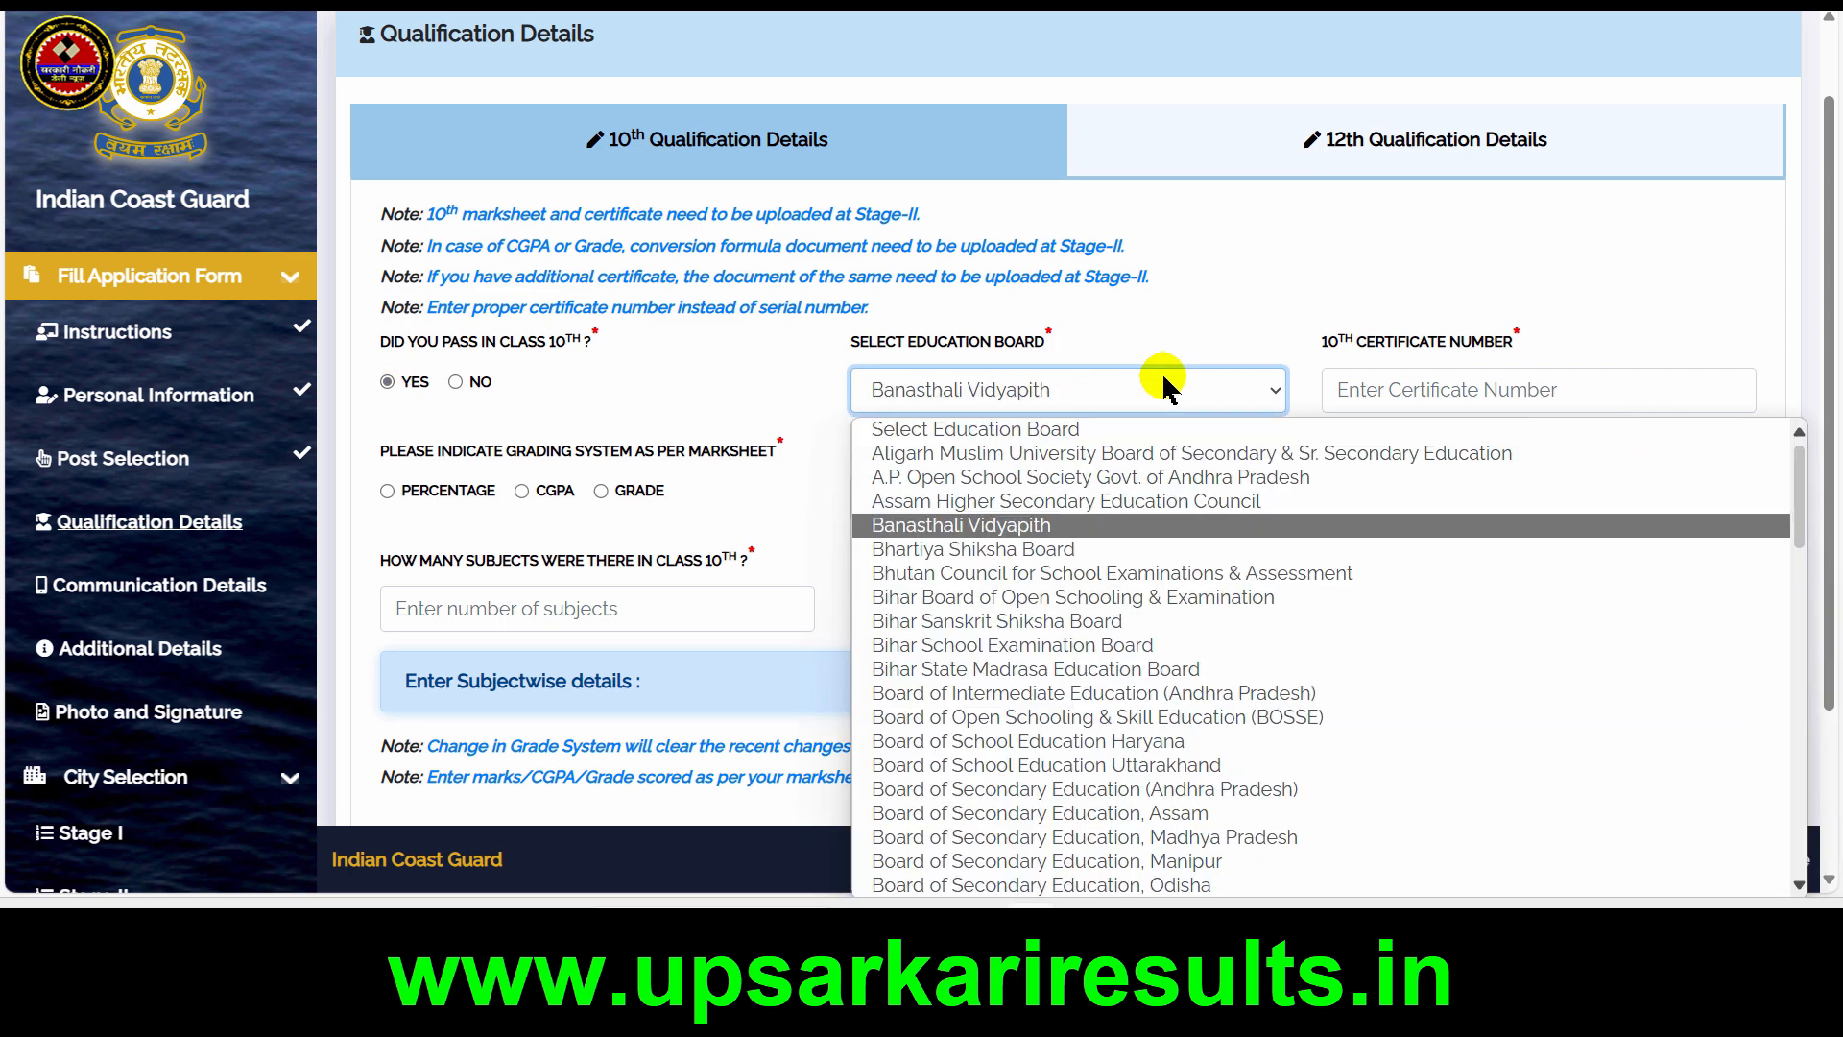
left_click(1431, 388)
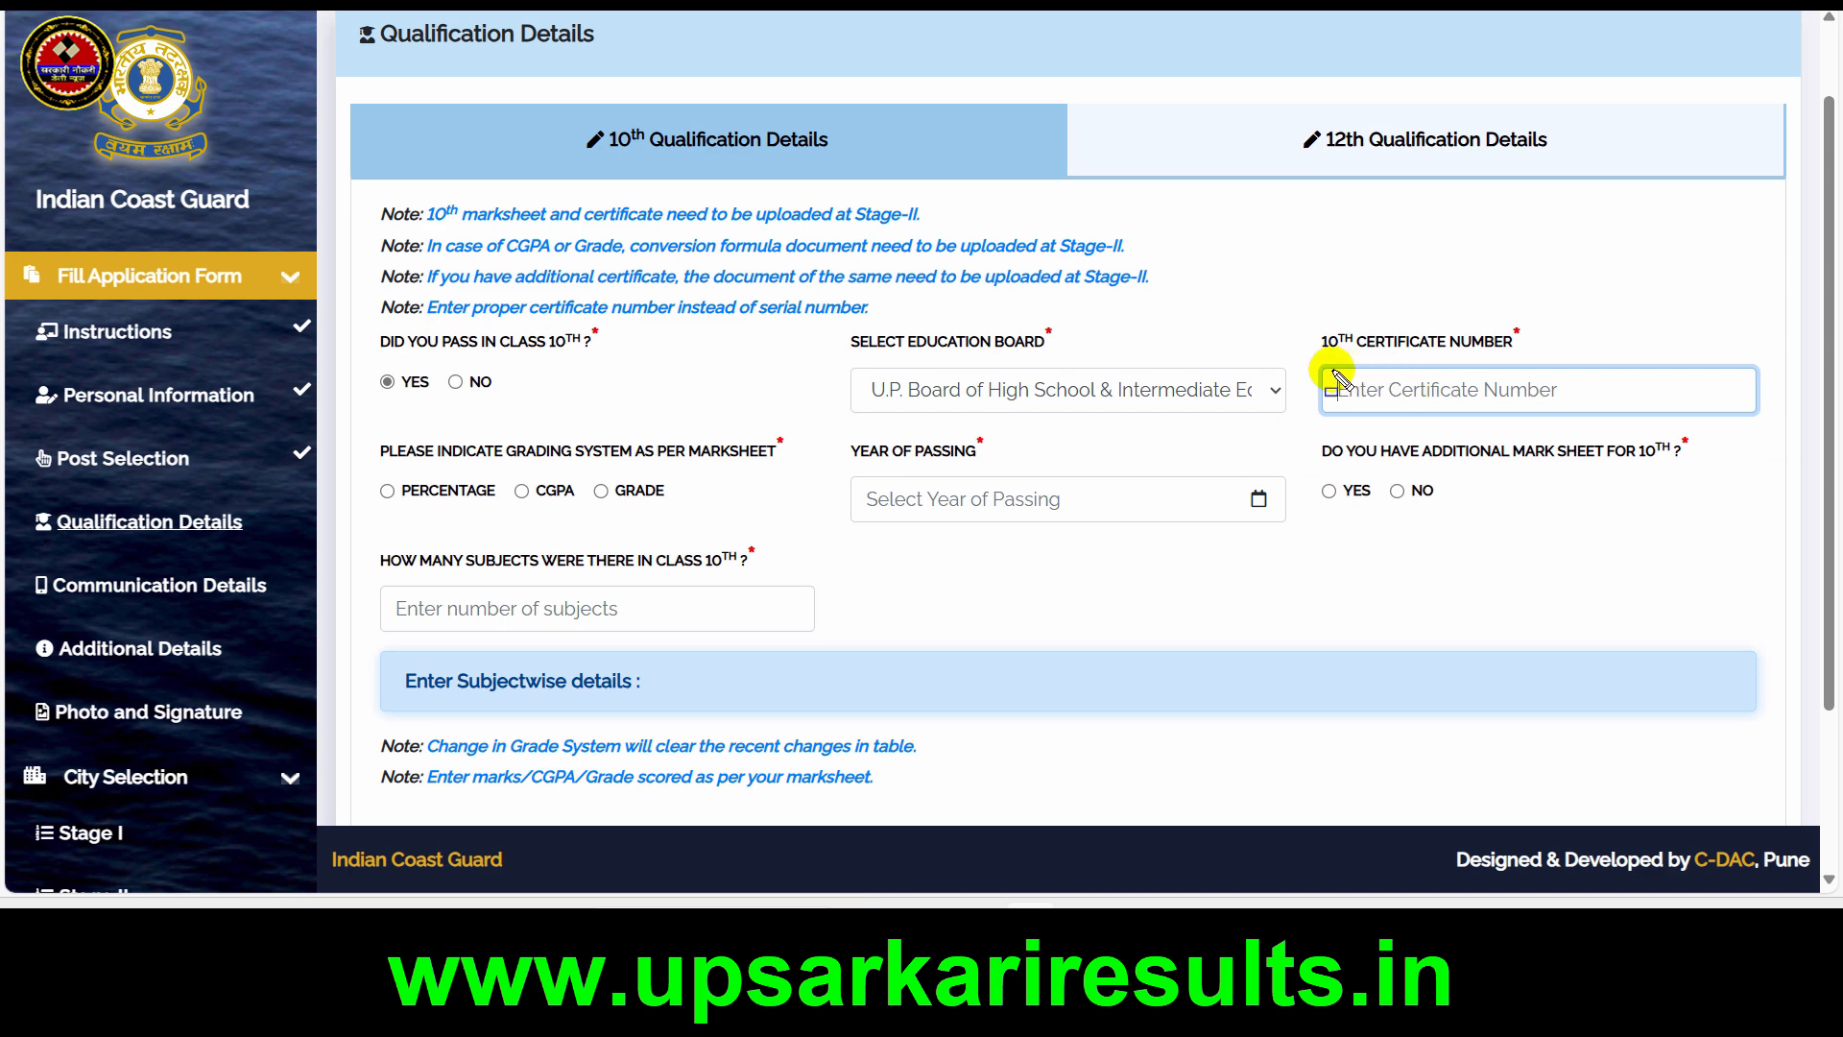
left_click_drag(1321, 369, 1617, 419)
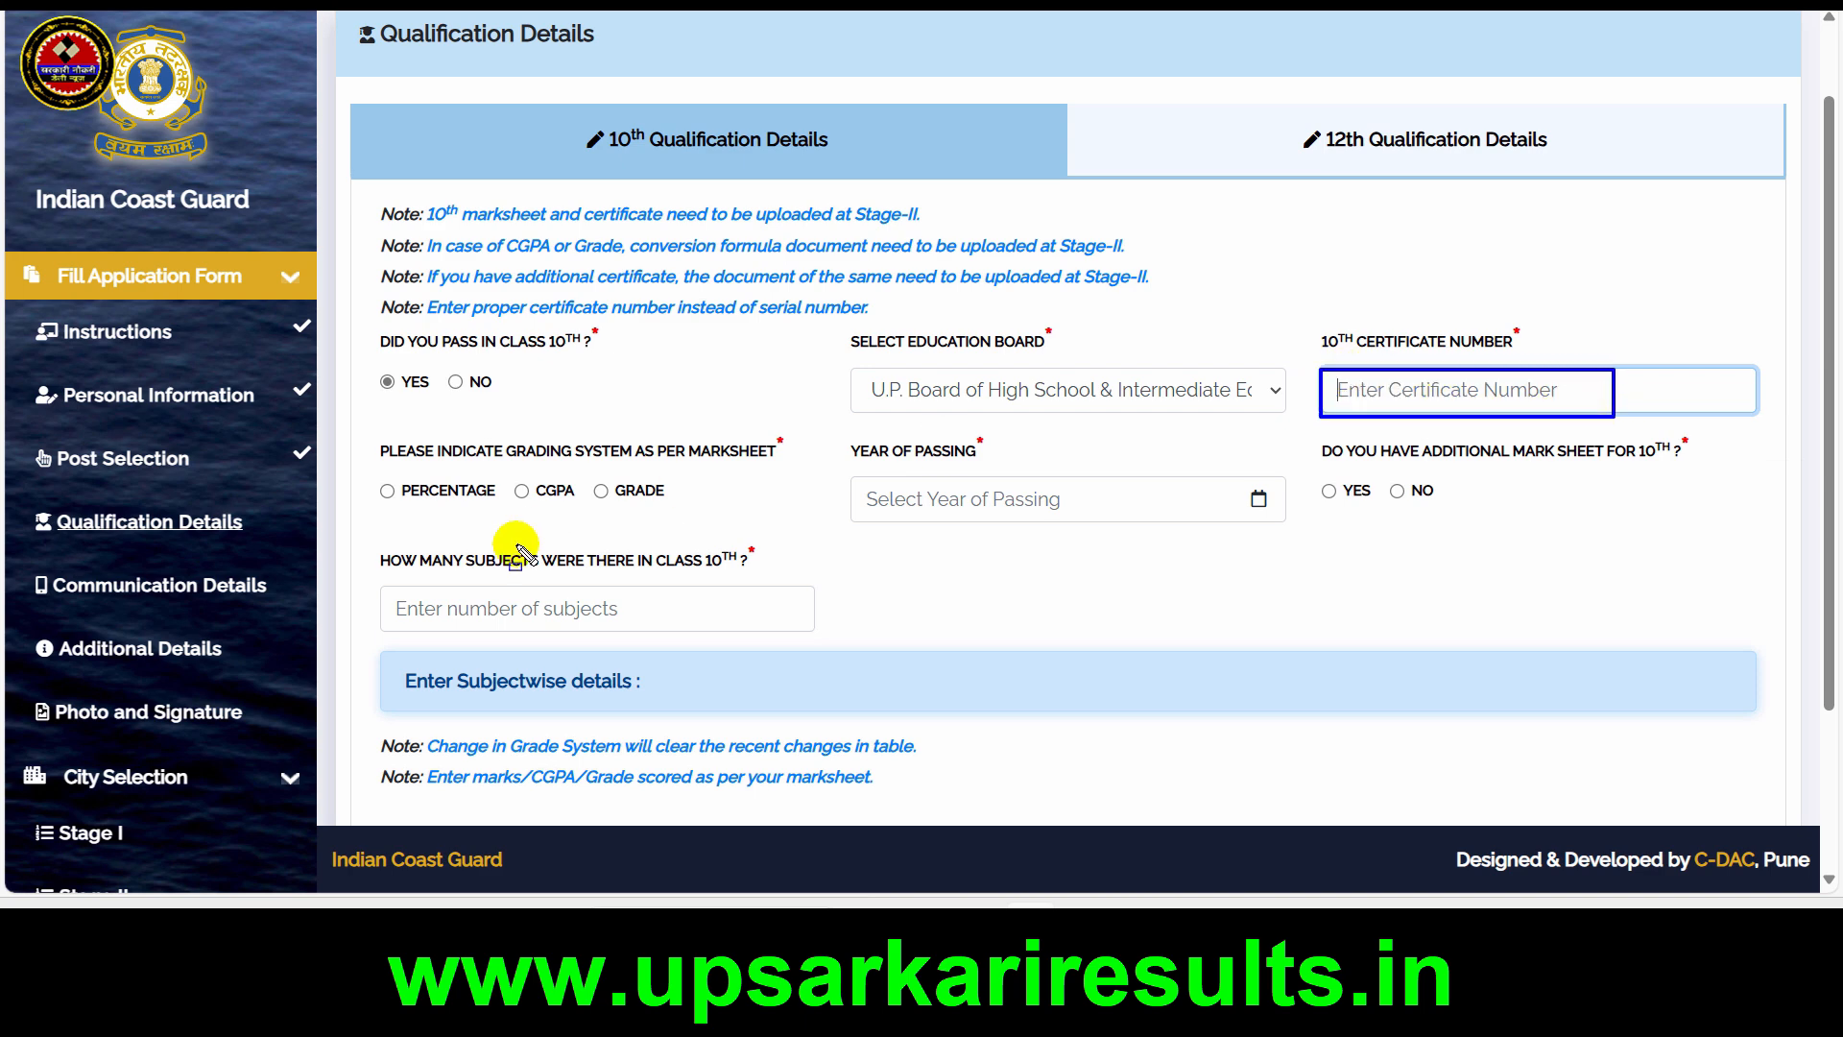
mouse_move(370, 470)
left_mouse_down()
mouse_move(489, 521)
mouse_move(701, 519)
left_mouse_up()
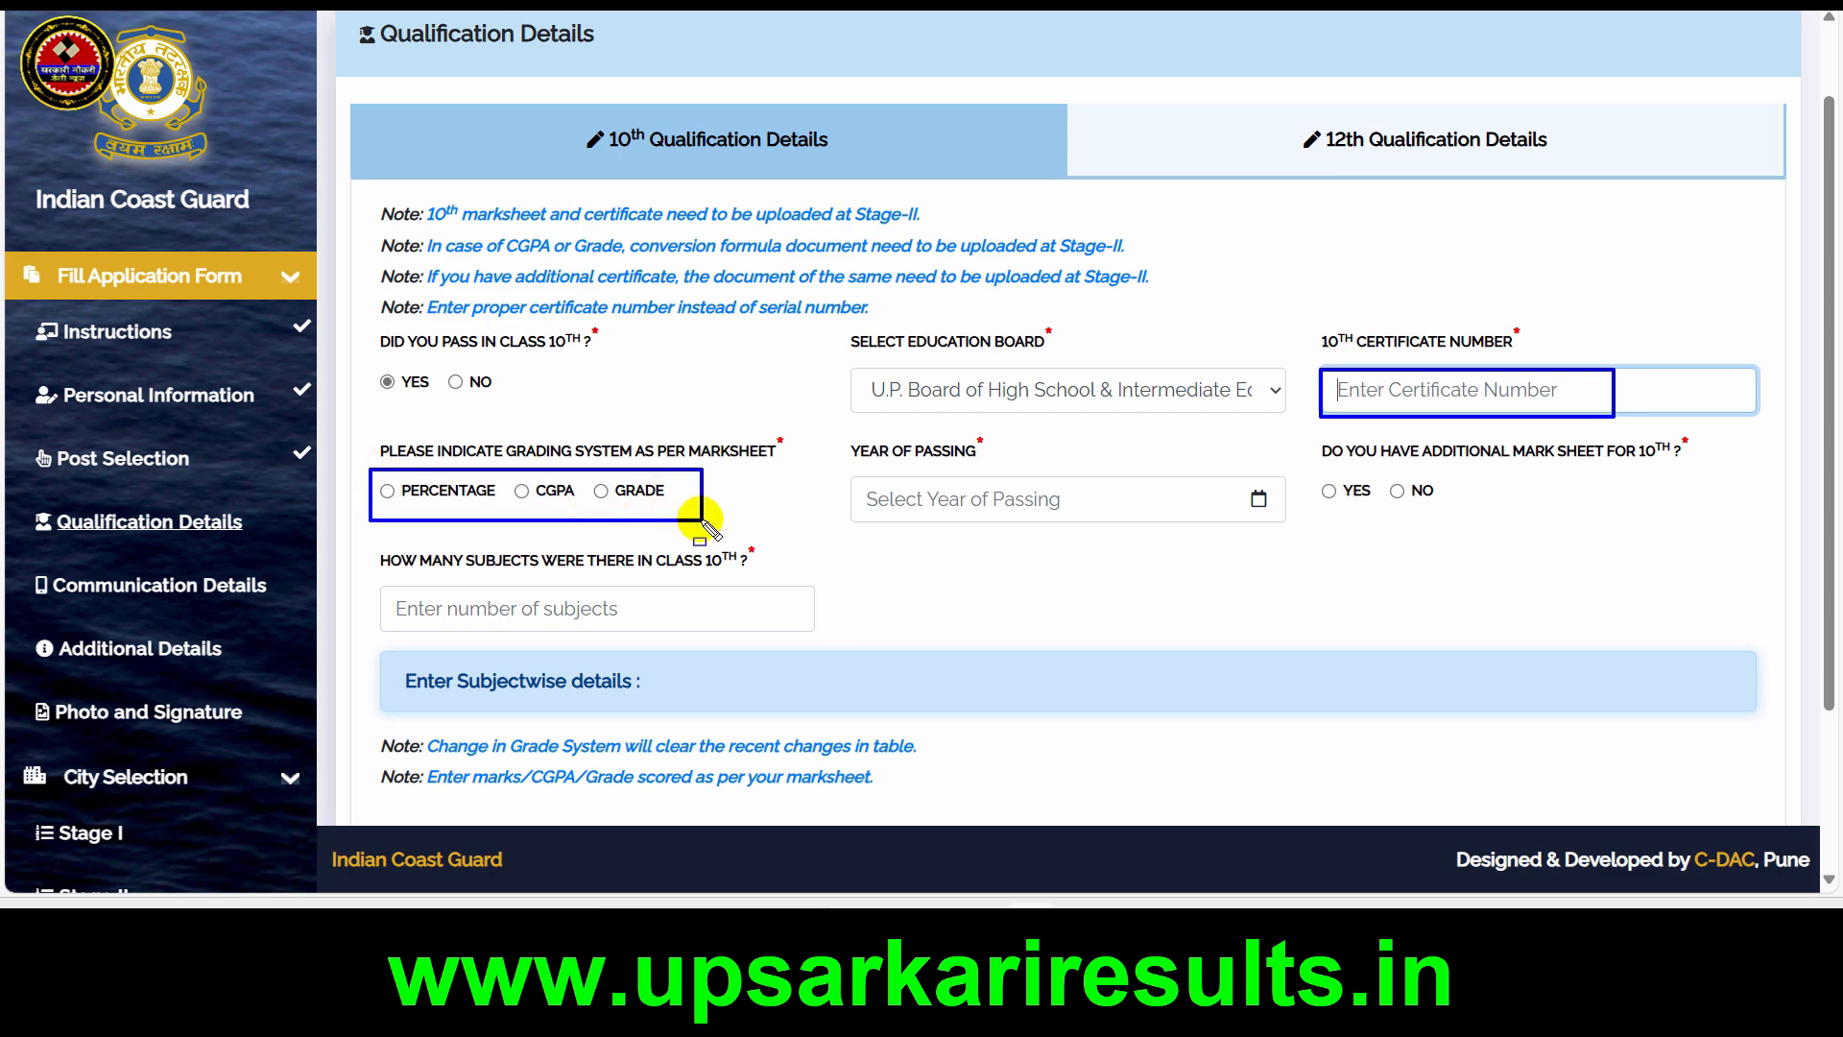
key("Escape")
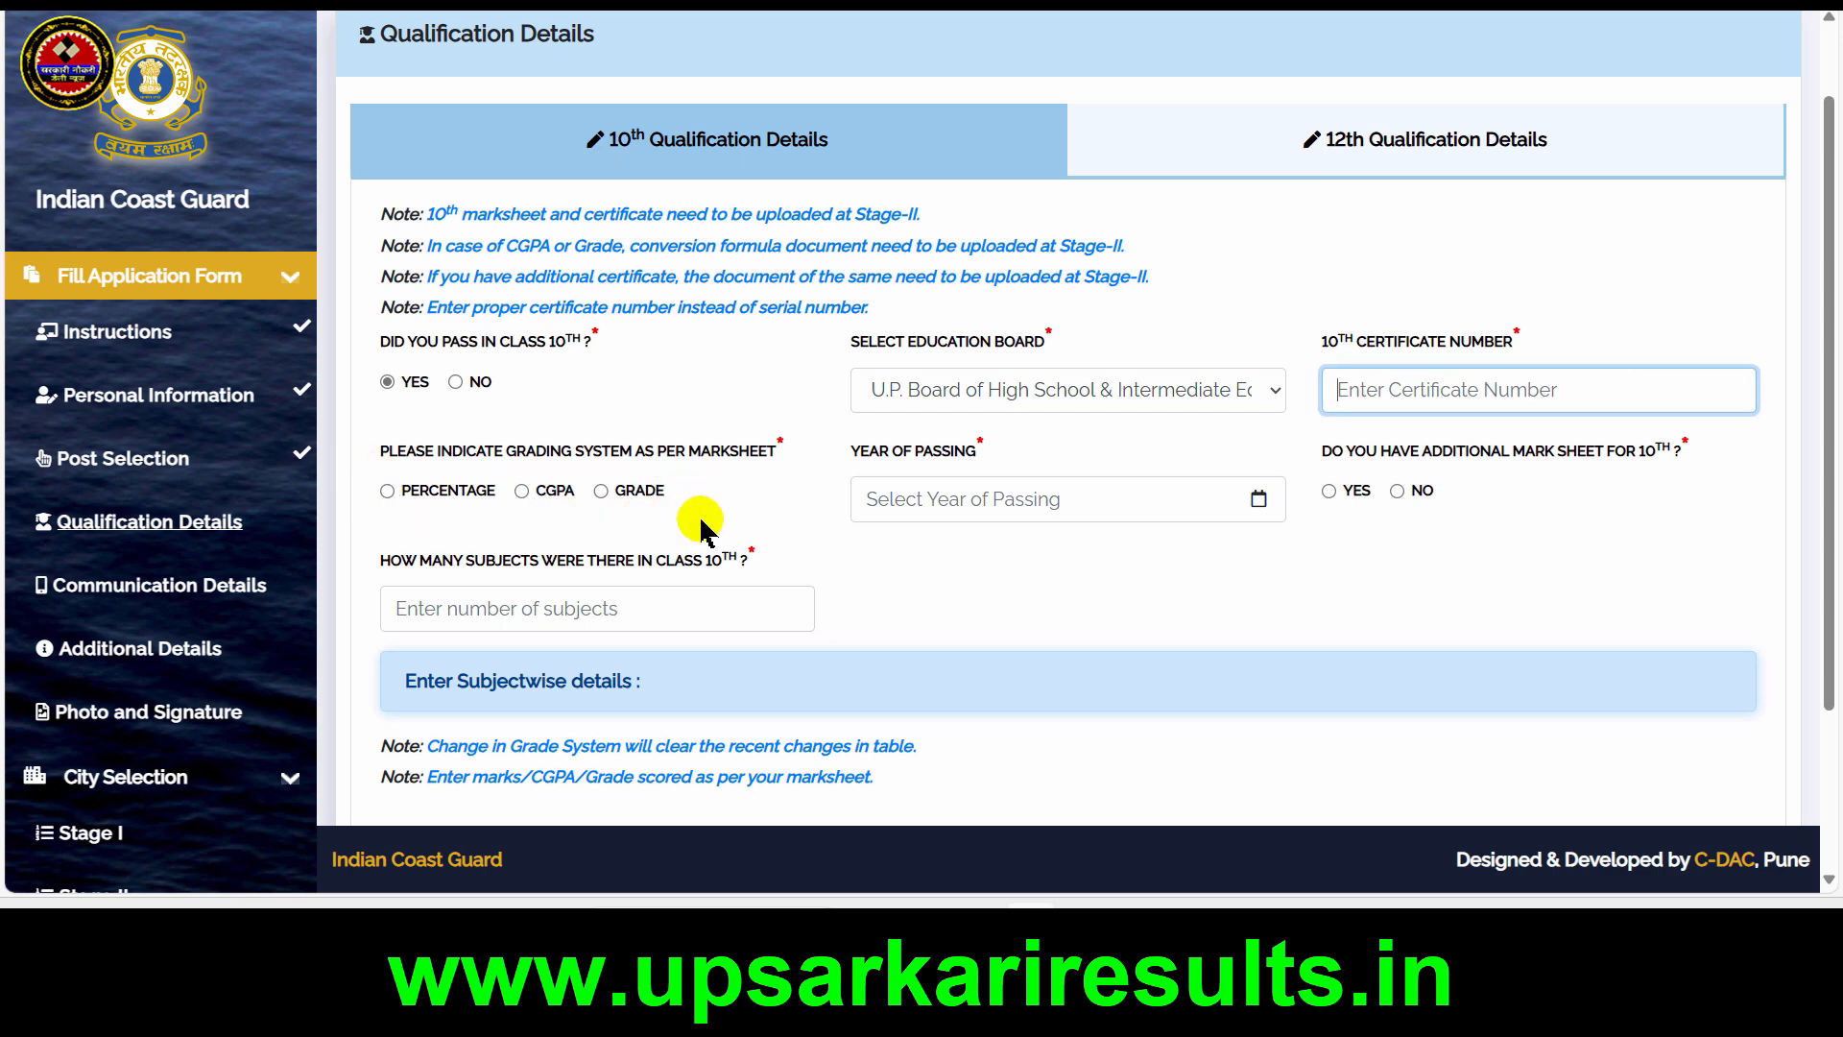
Set the 10th marksheet's grading system to CGPA and its year of passing to 2020
left_click(521, 491)
scroll(527, 494, "down", 3)
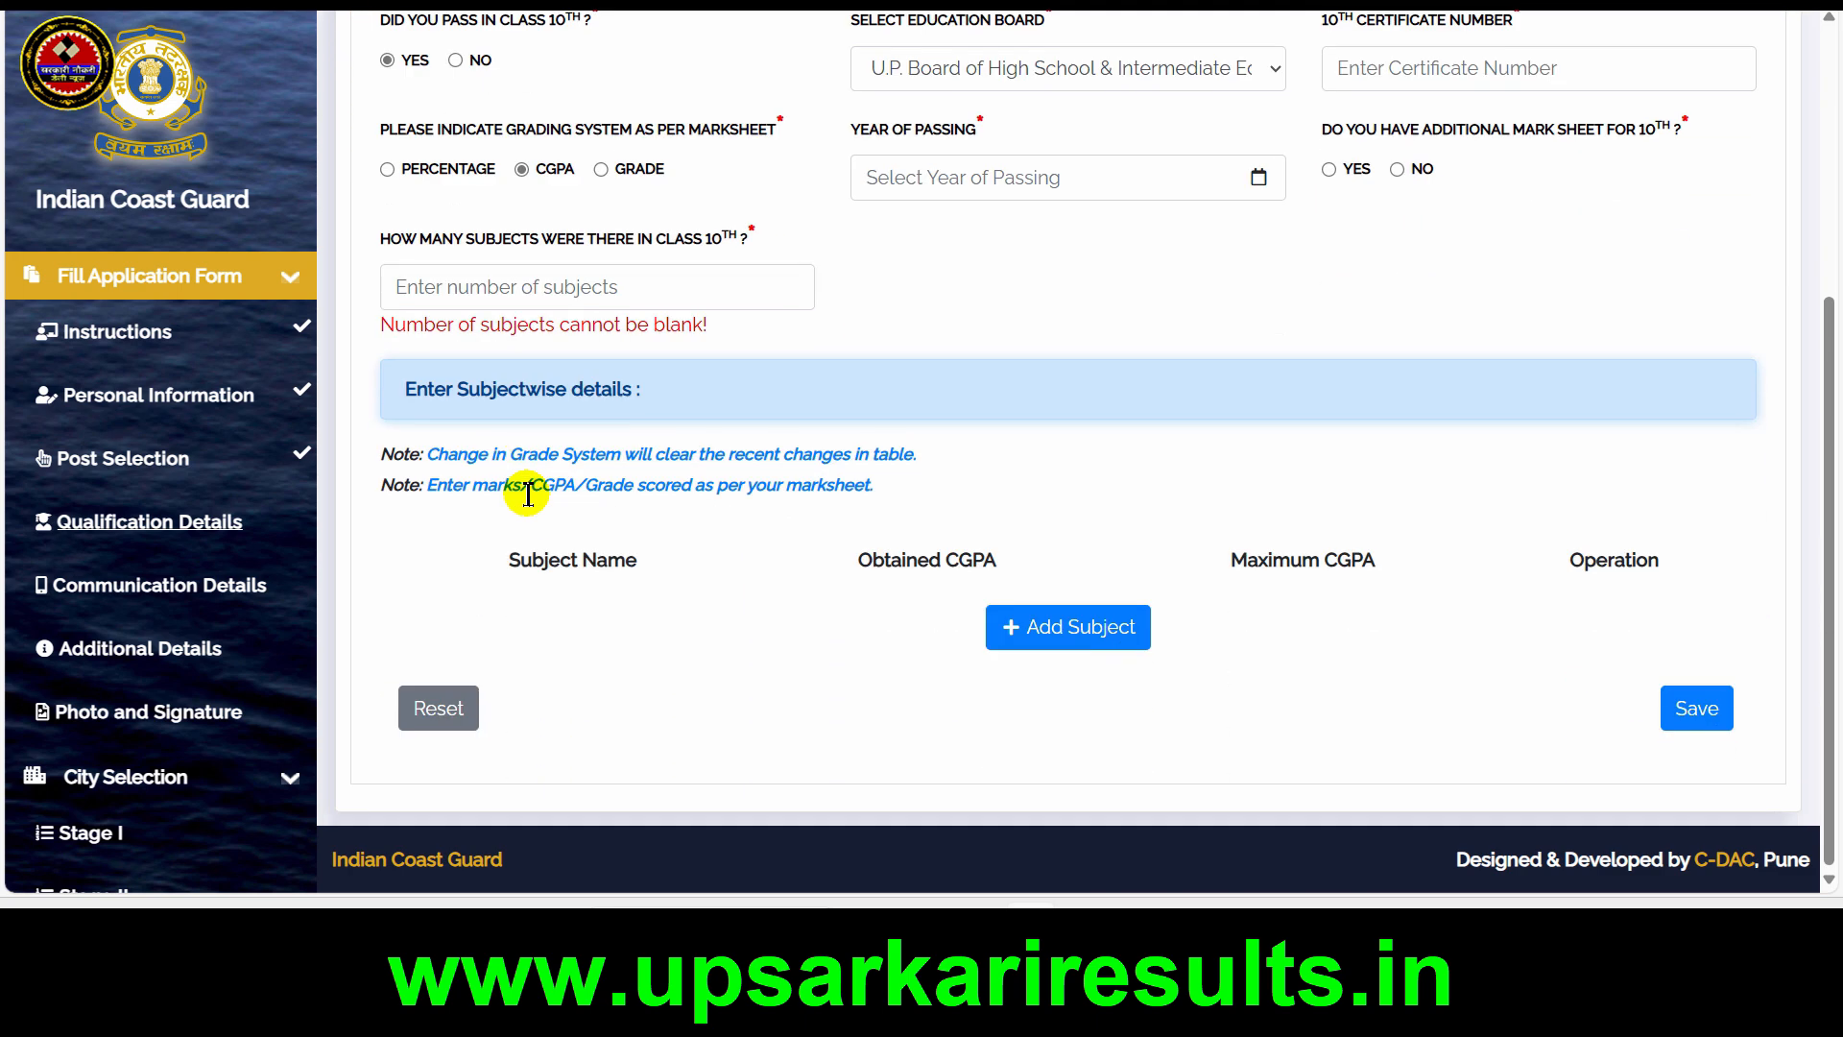
left_click(998, 178)
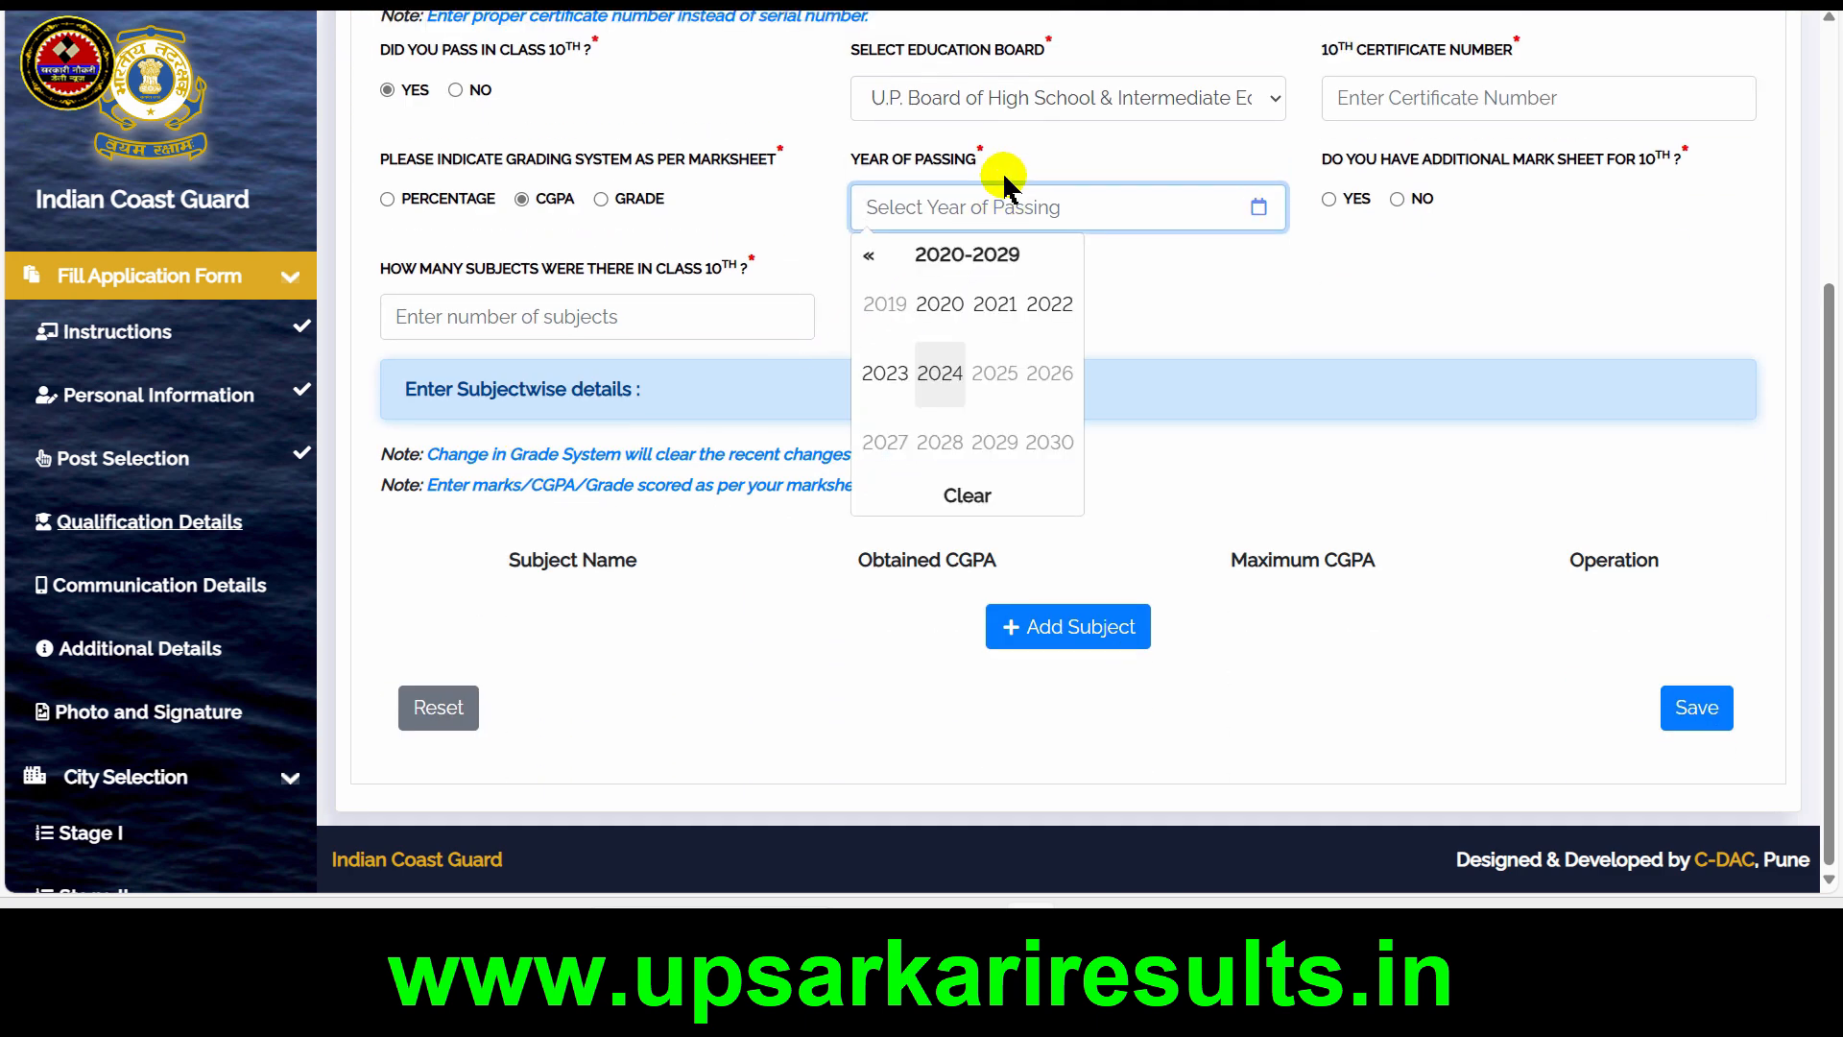
left_click(937, 306)
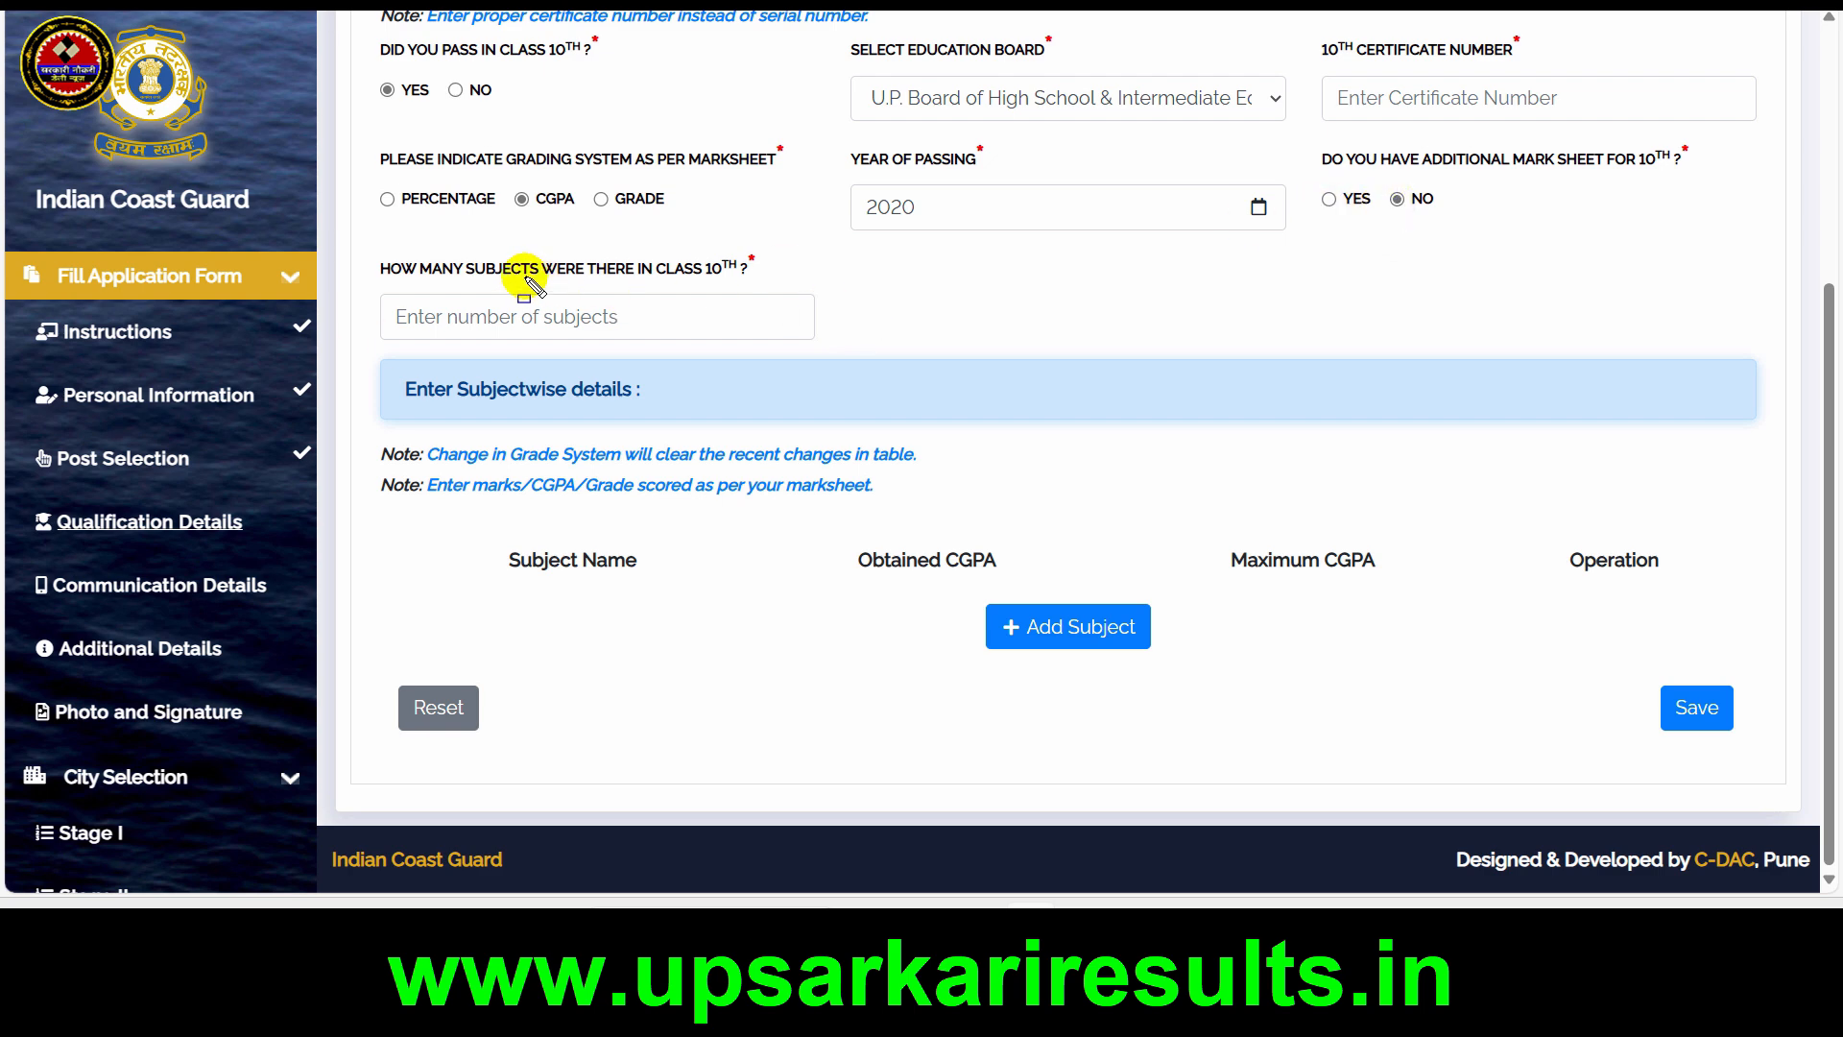
Enter 6 as the number of subjects in class 10th
left_click(388, 309)
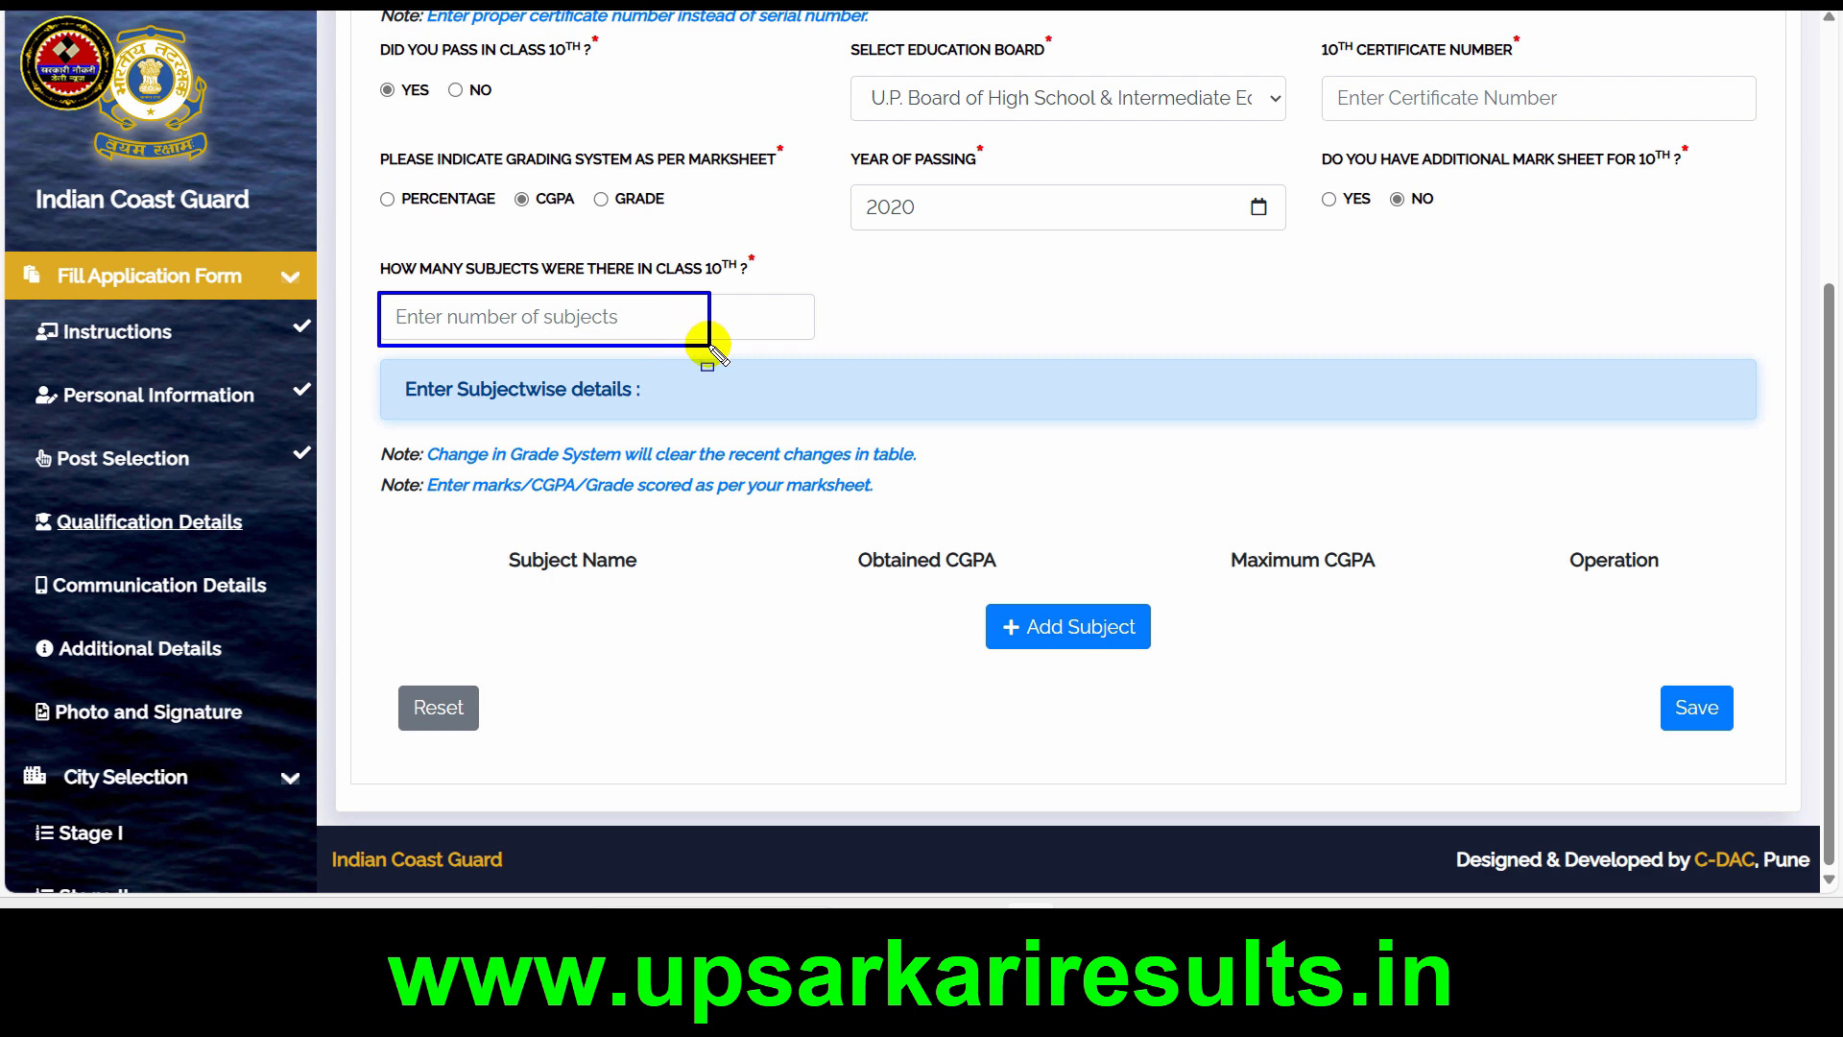
type("6")
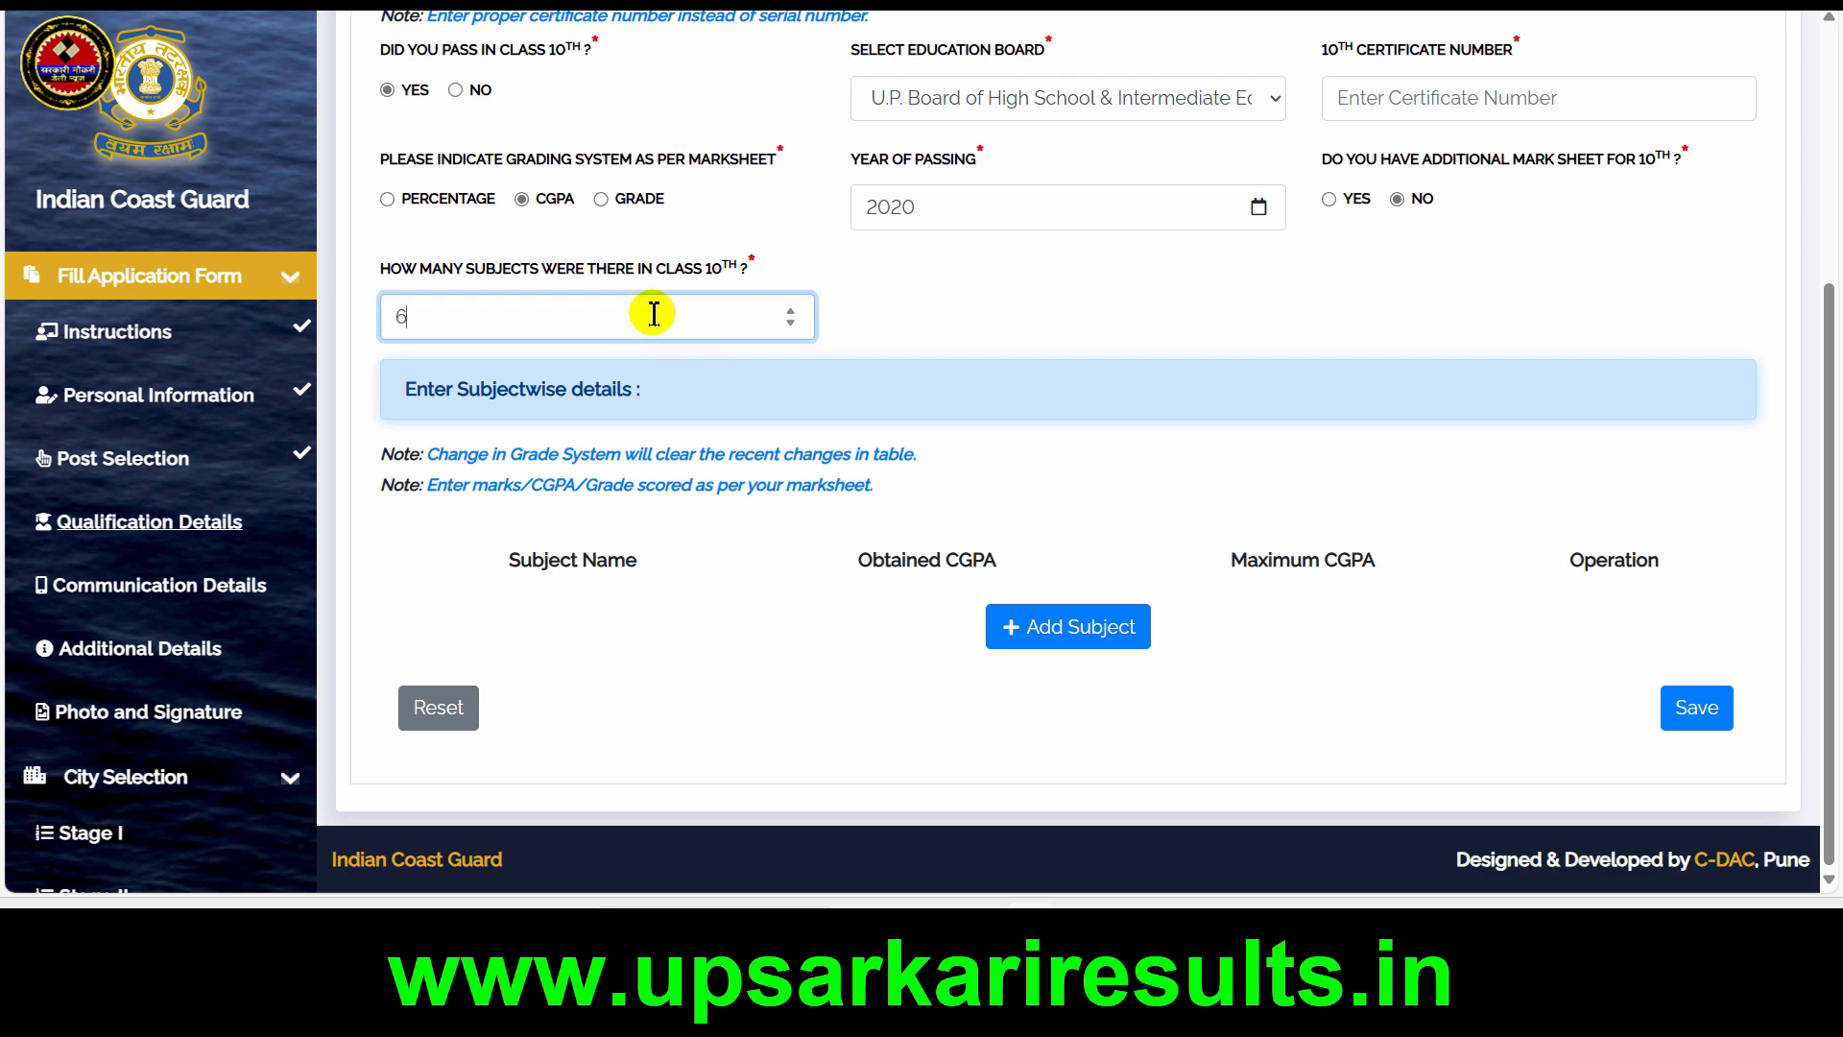
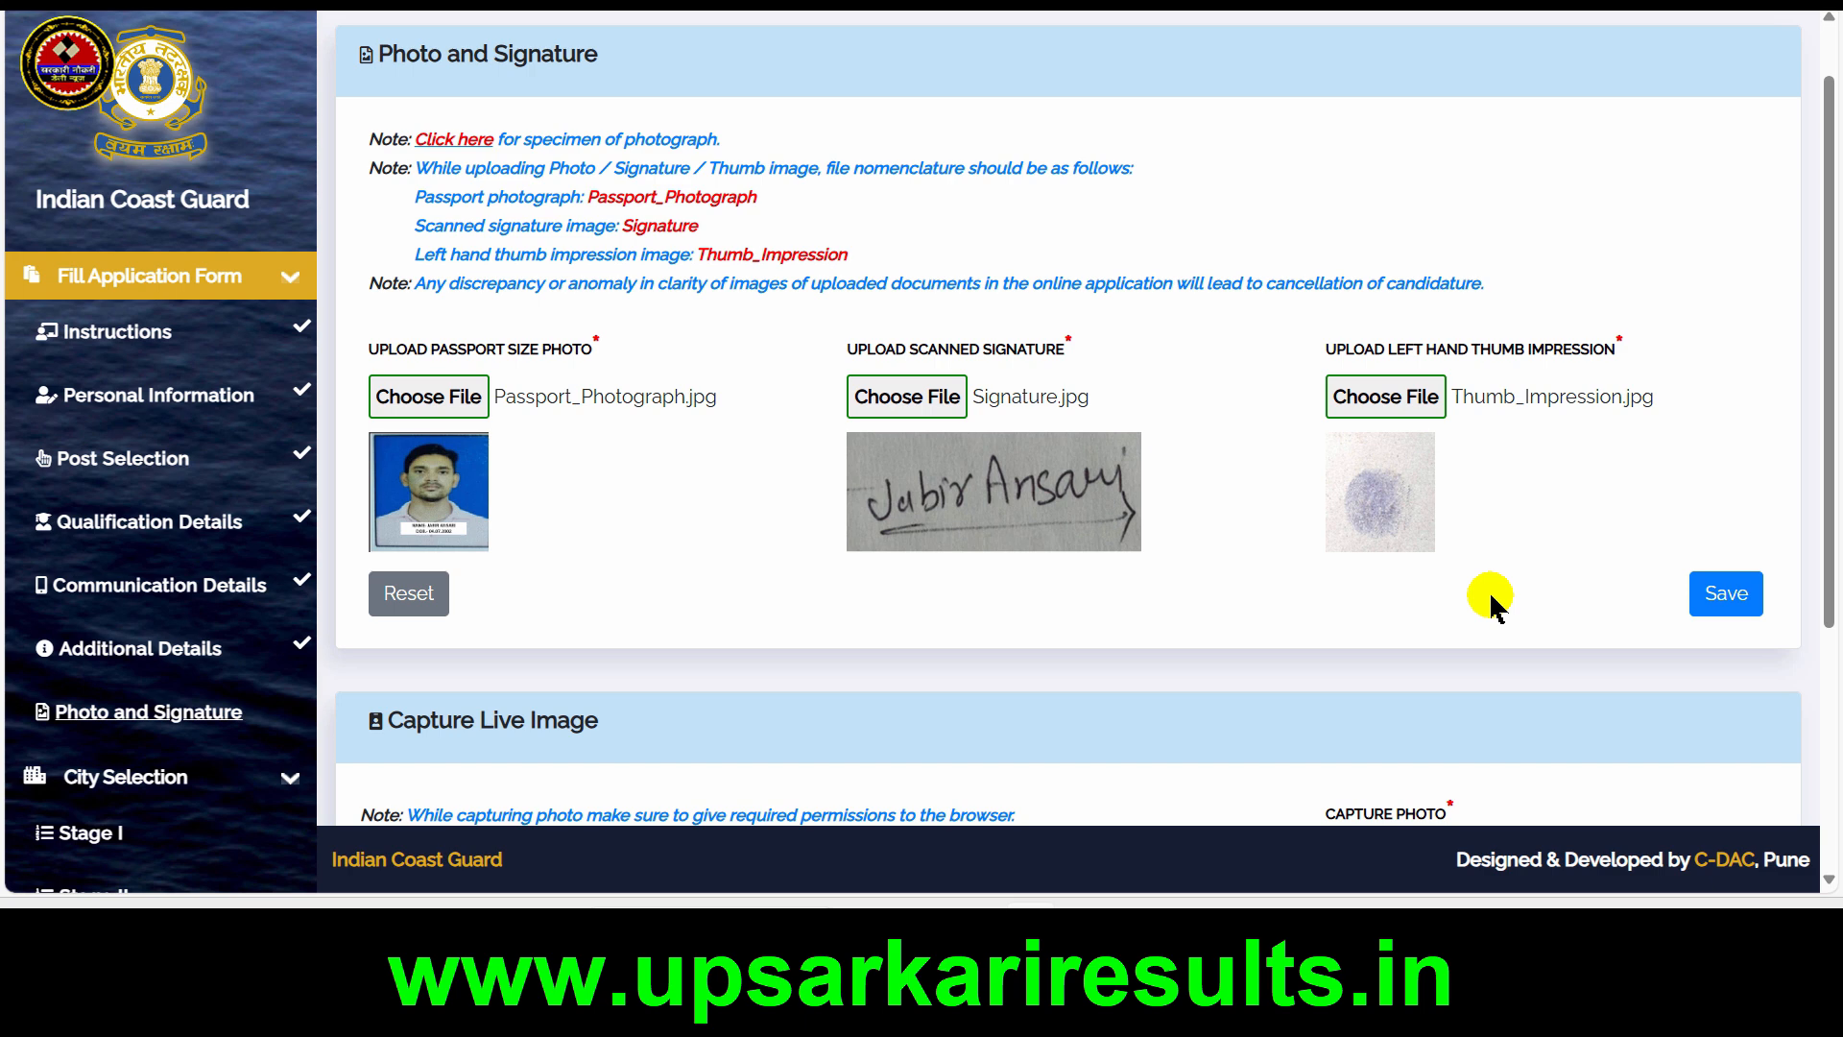
Start the camera for the live image capture and allow the site to use it
scroll(1495, 605, "down", 4)
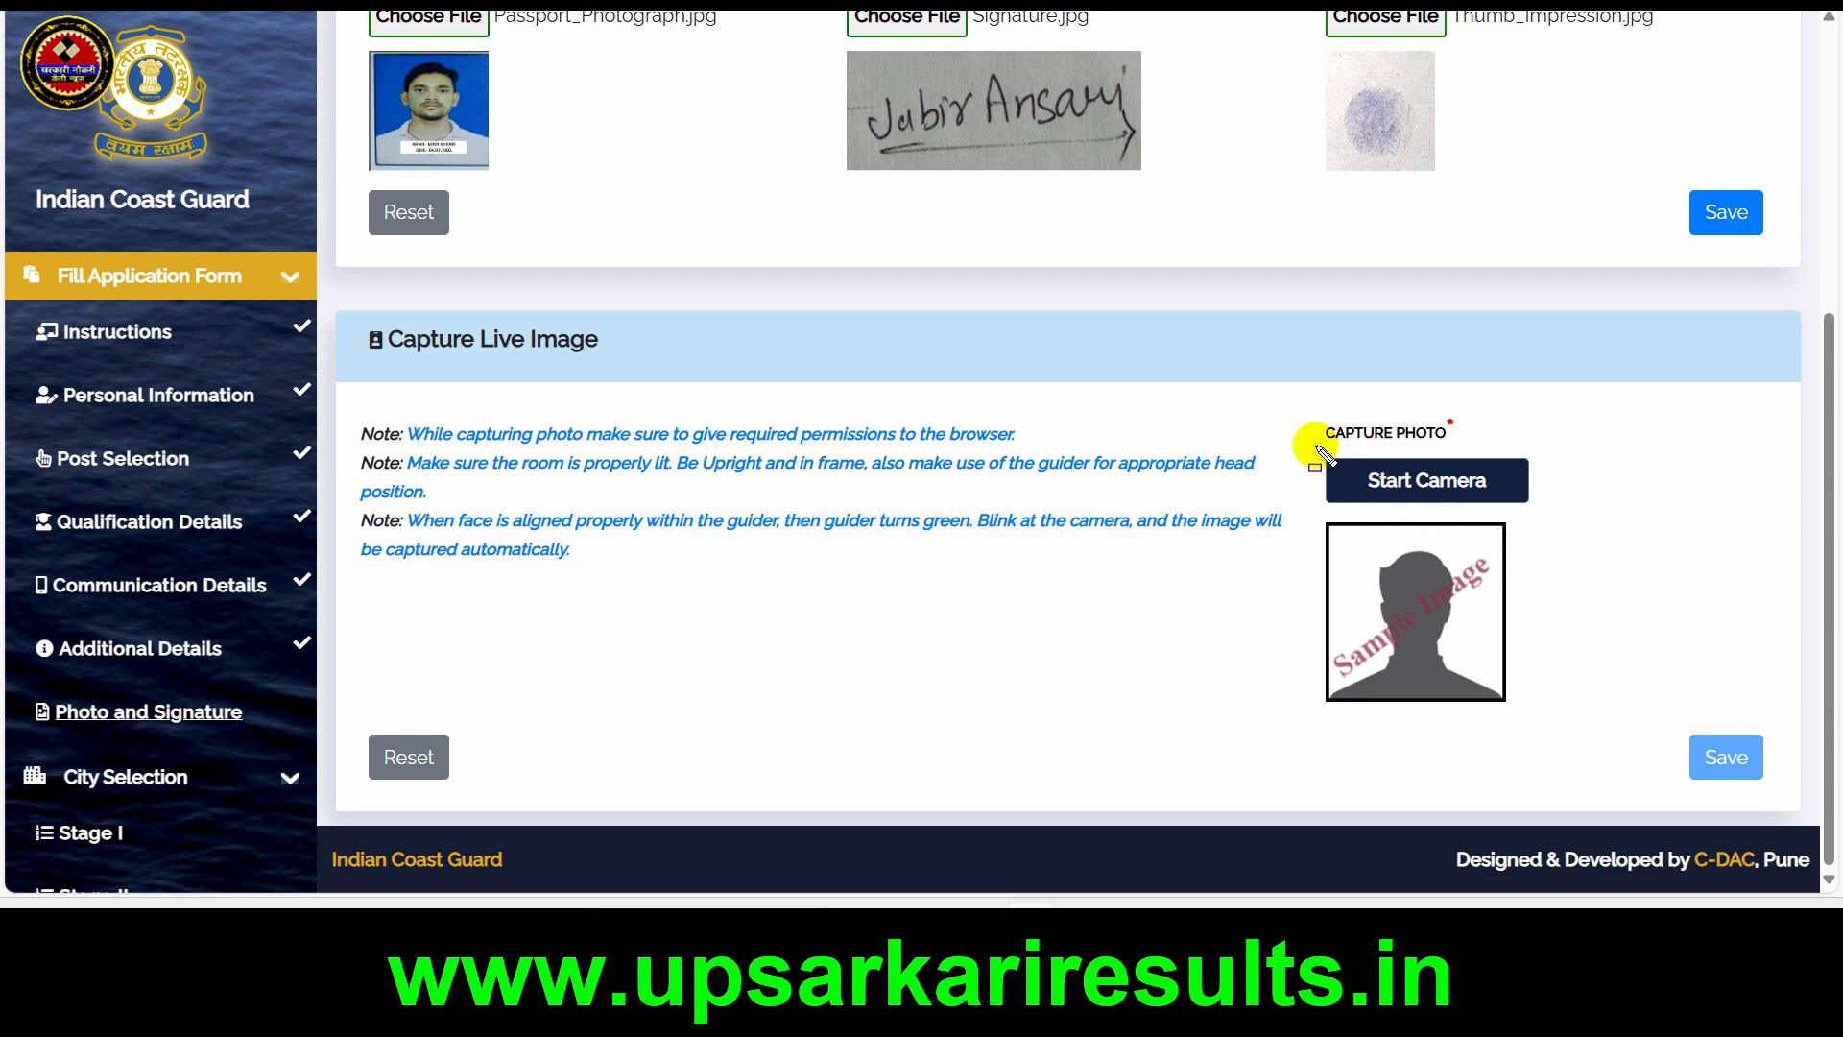
mouse_move(1315, 446)
left_mouse_down()
mouse_move(1501, 608)
mouse_move(1541, 707)
left_mouse_up()
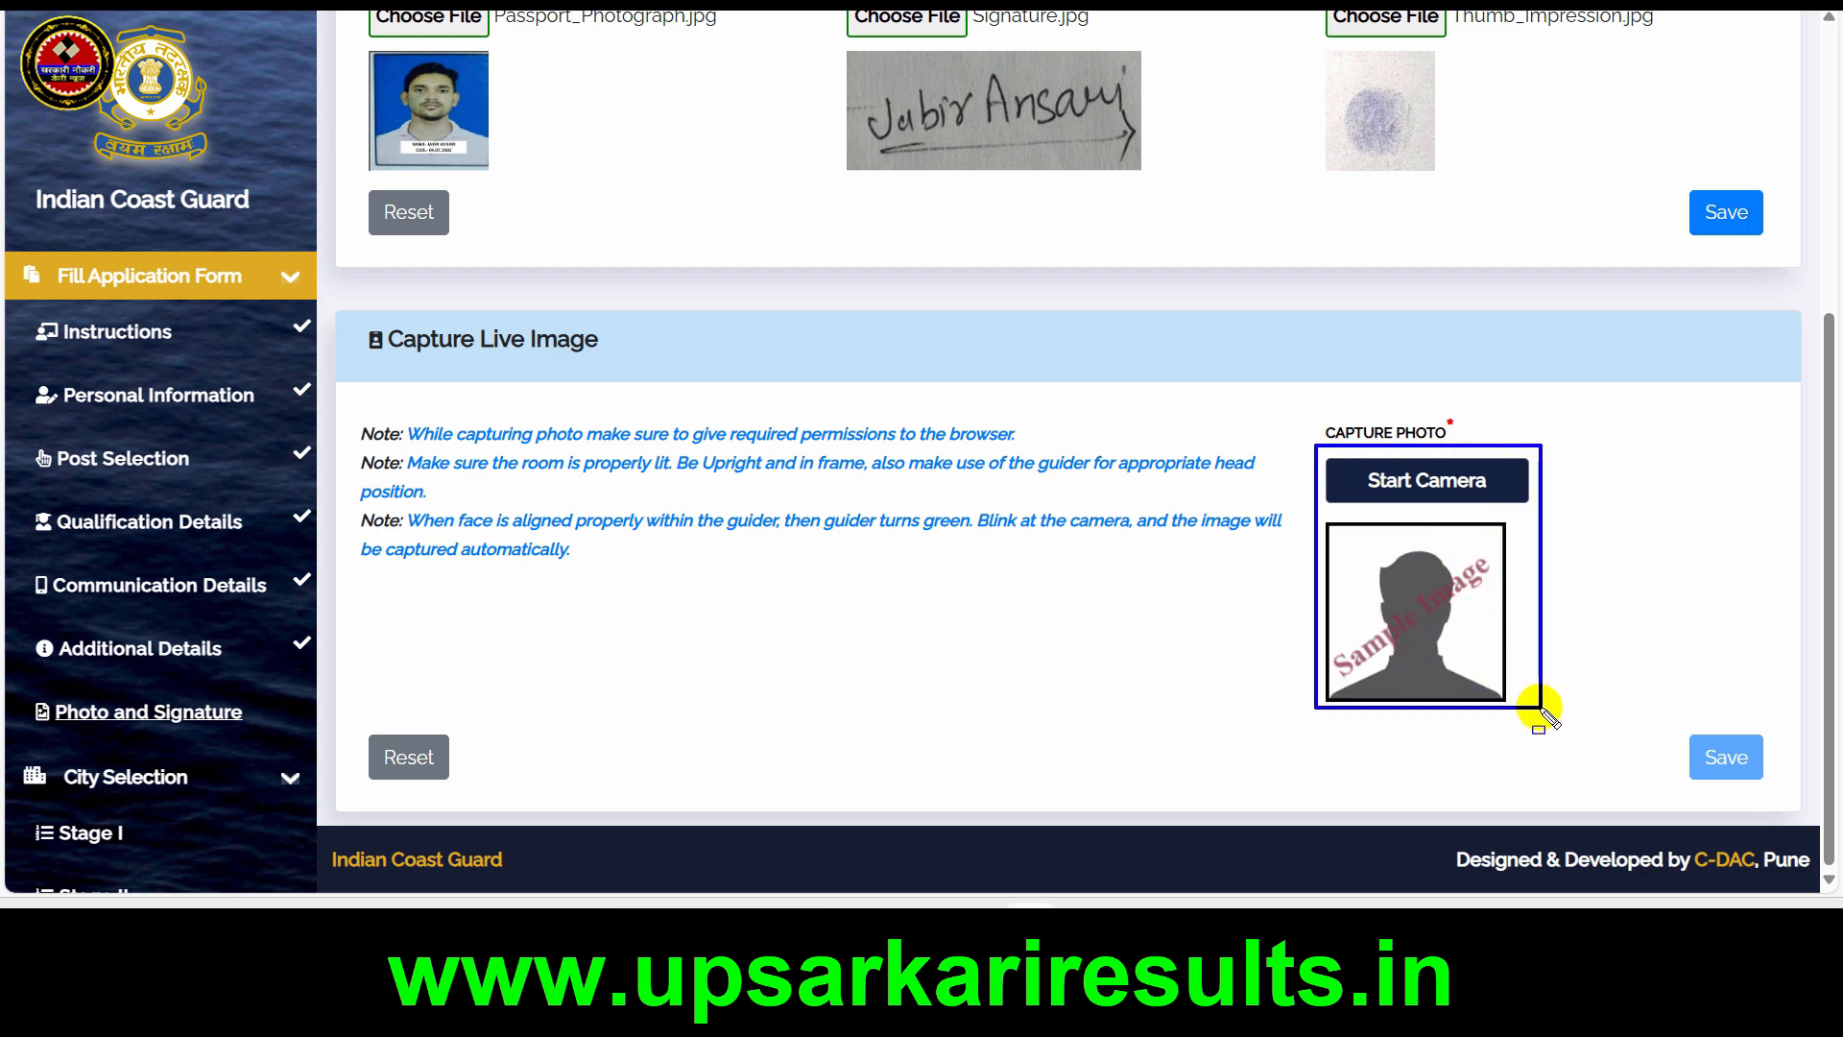
key("Escape")
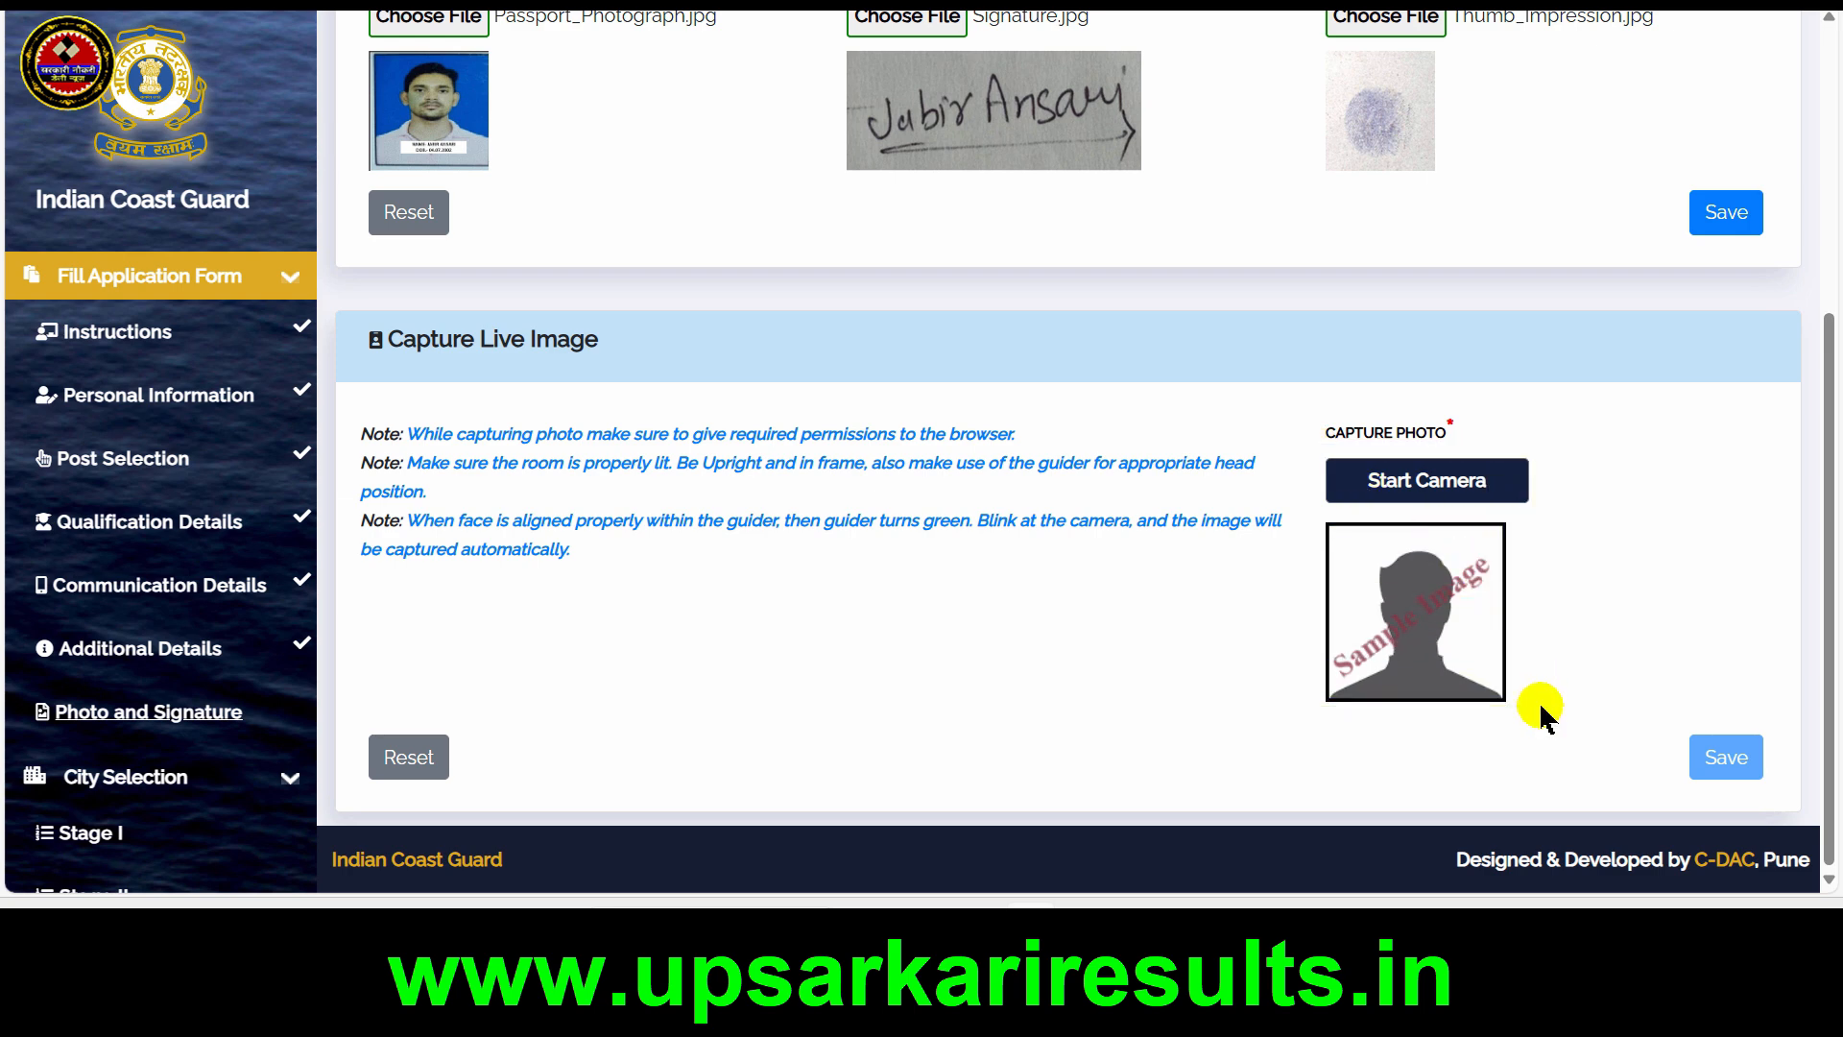
left_click(1460, 483)
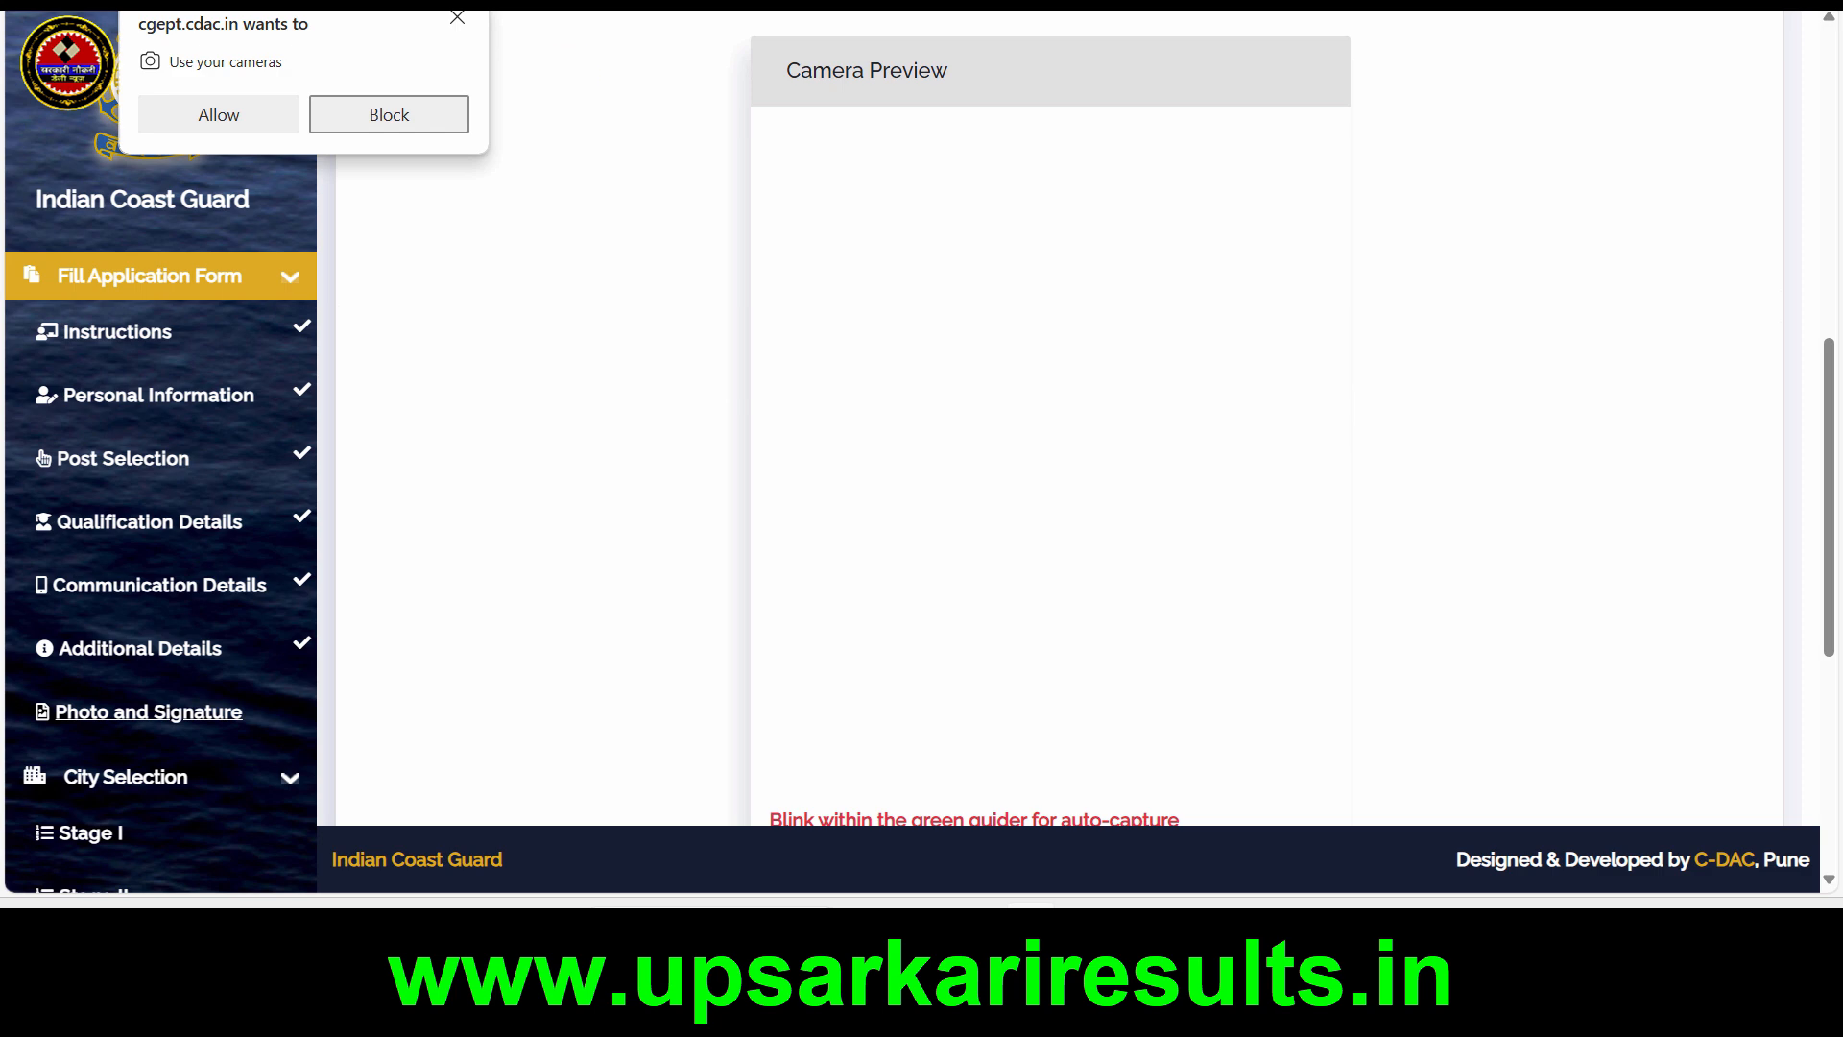
left_click(219, 114)
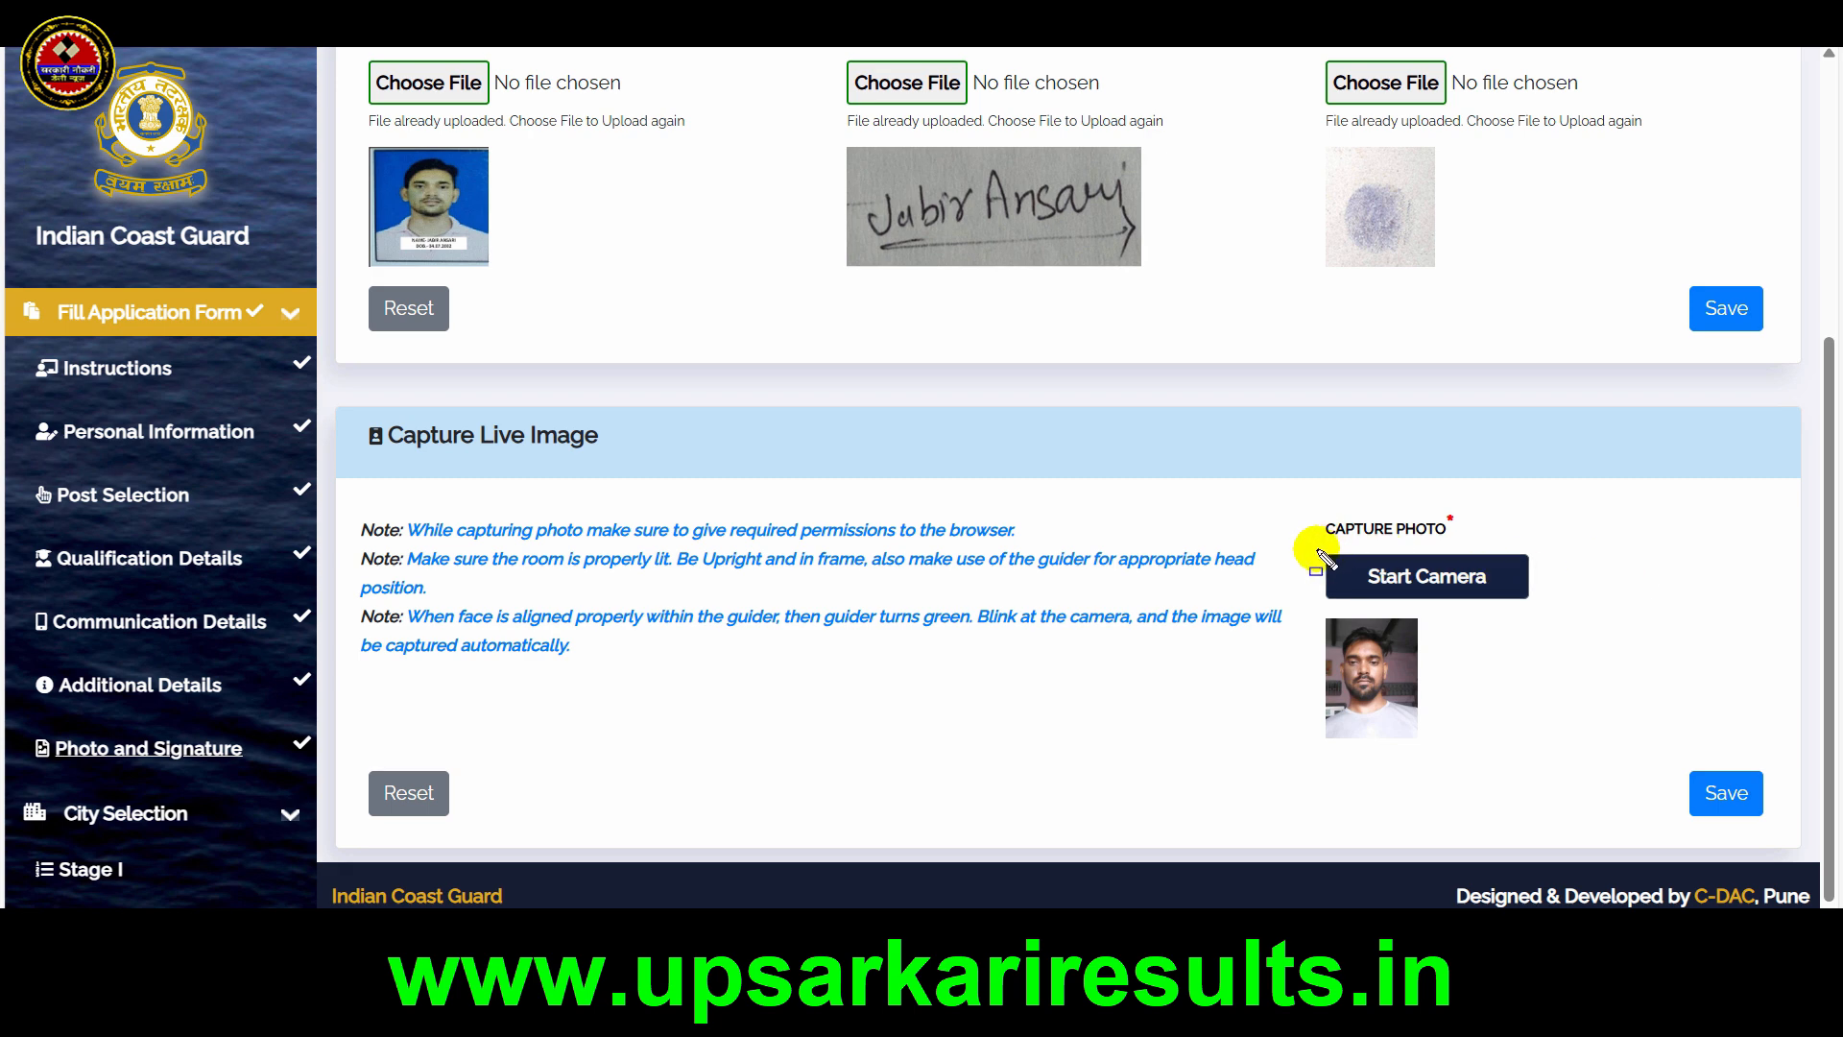
Save the captured live image and acknowledge the confirmation to continue to City Selection
left_click_drag(1317, 550, 1538, 608)
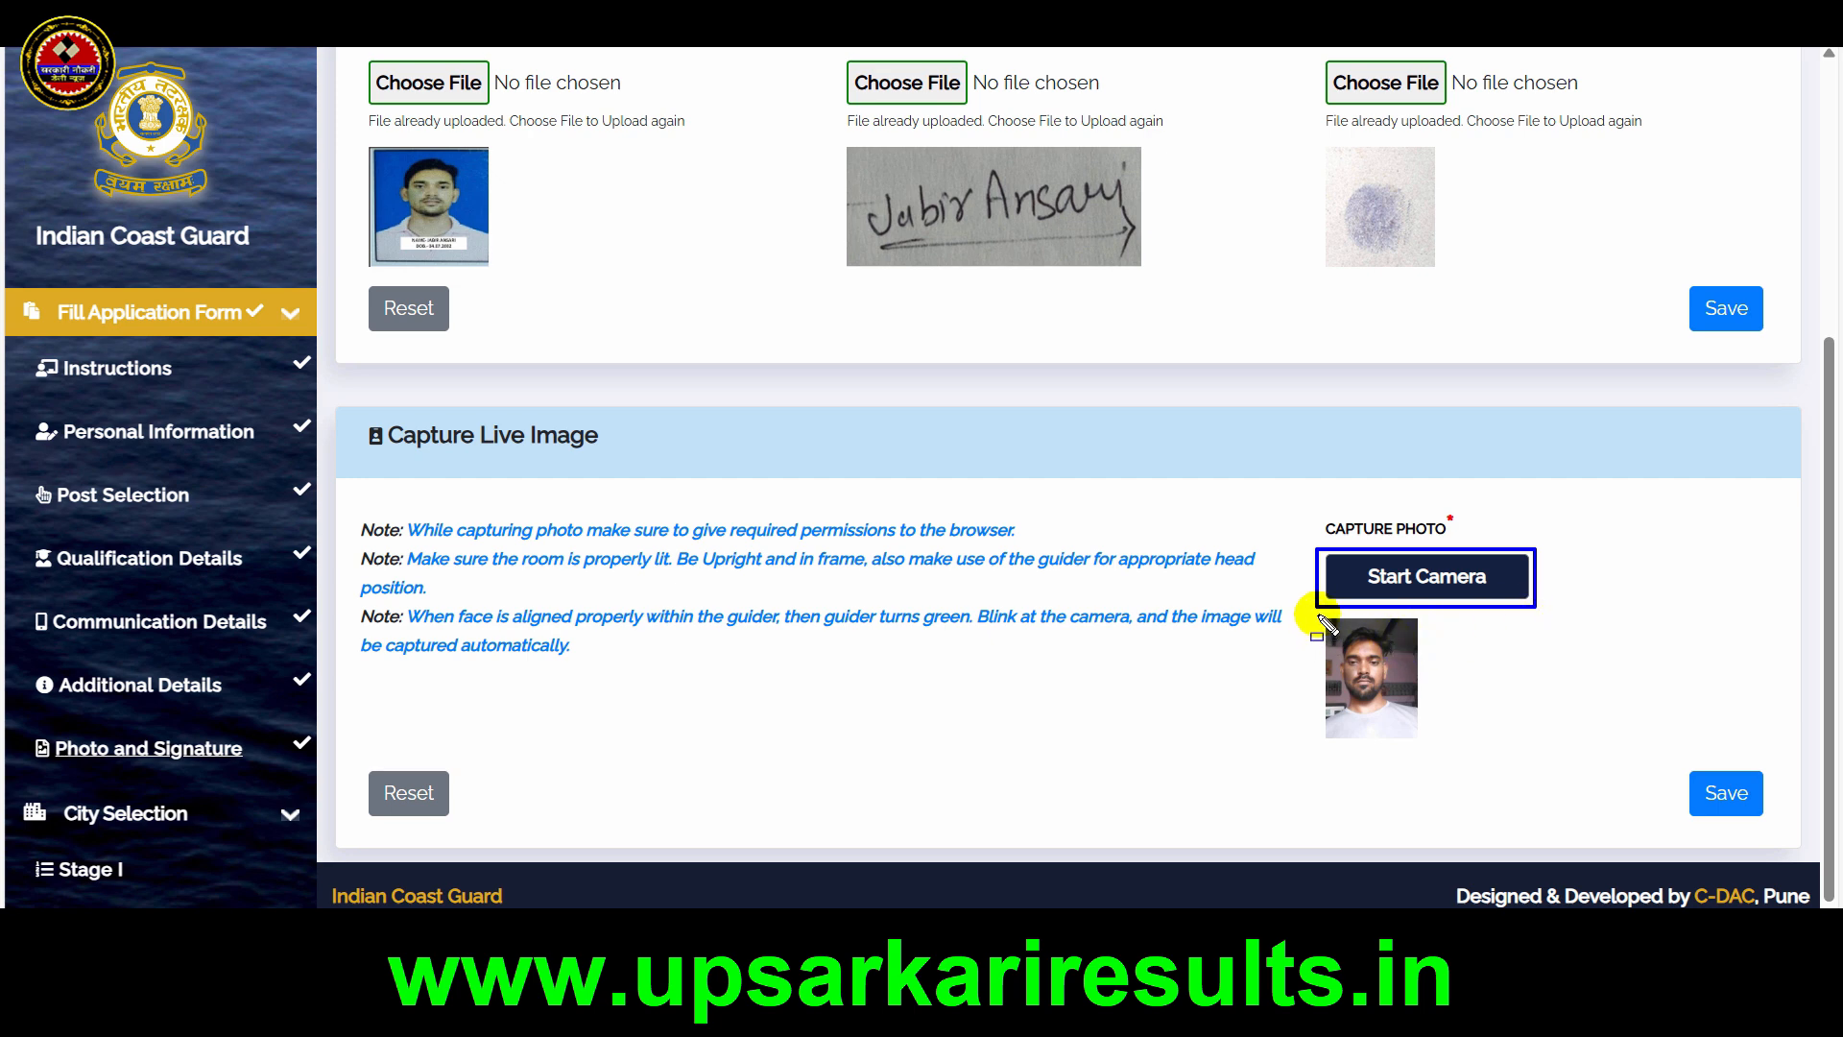
mouse_move(1318, 615)
left_mouse_down()
mouse_move(1398, 765)
mouse_move(1435, 765)
left_mouse_up()
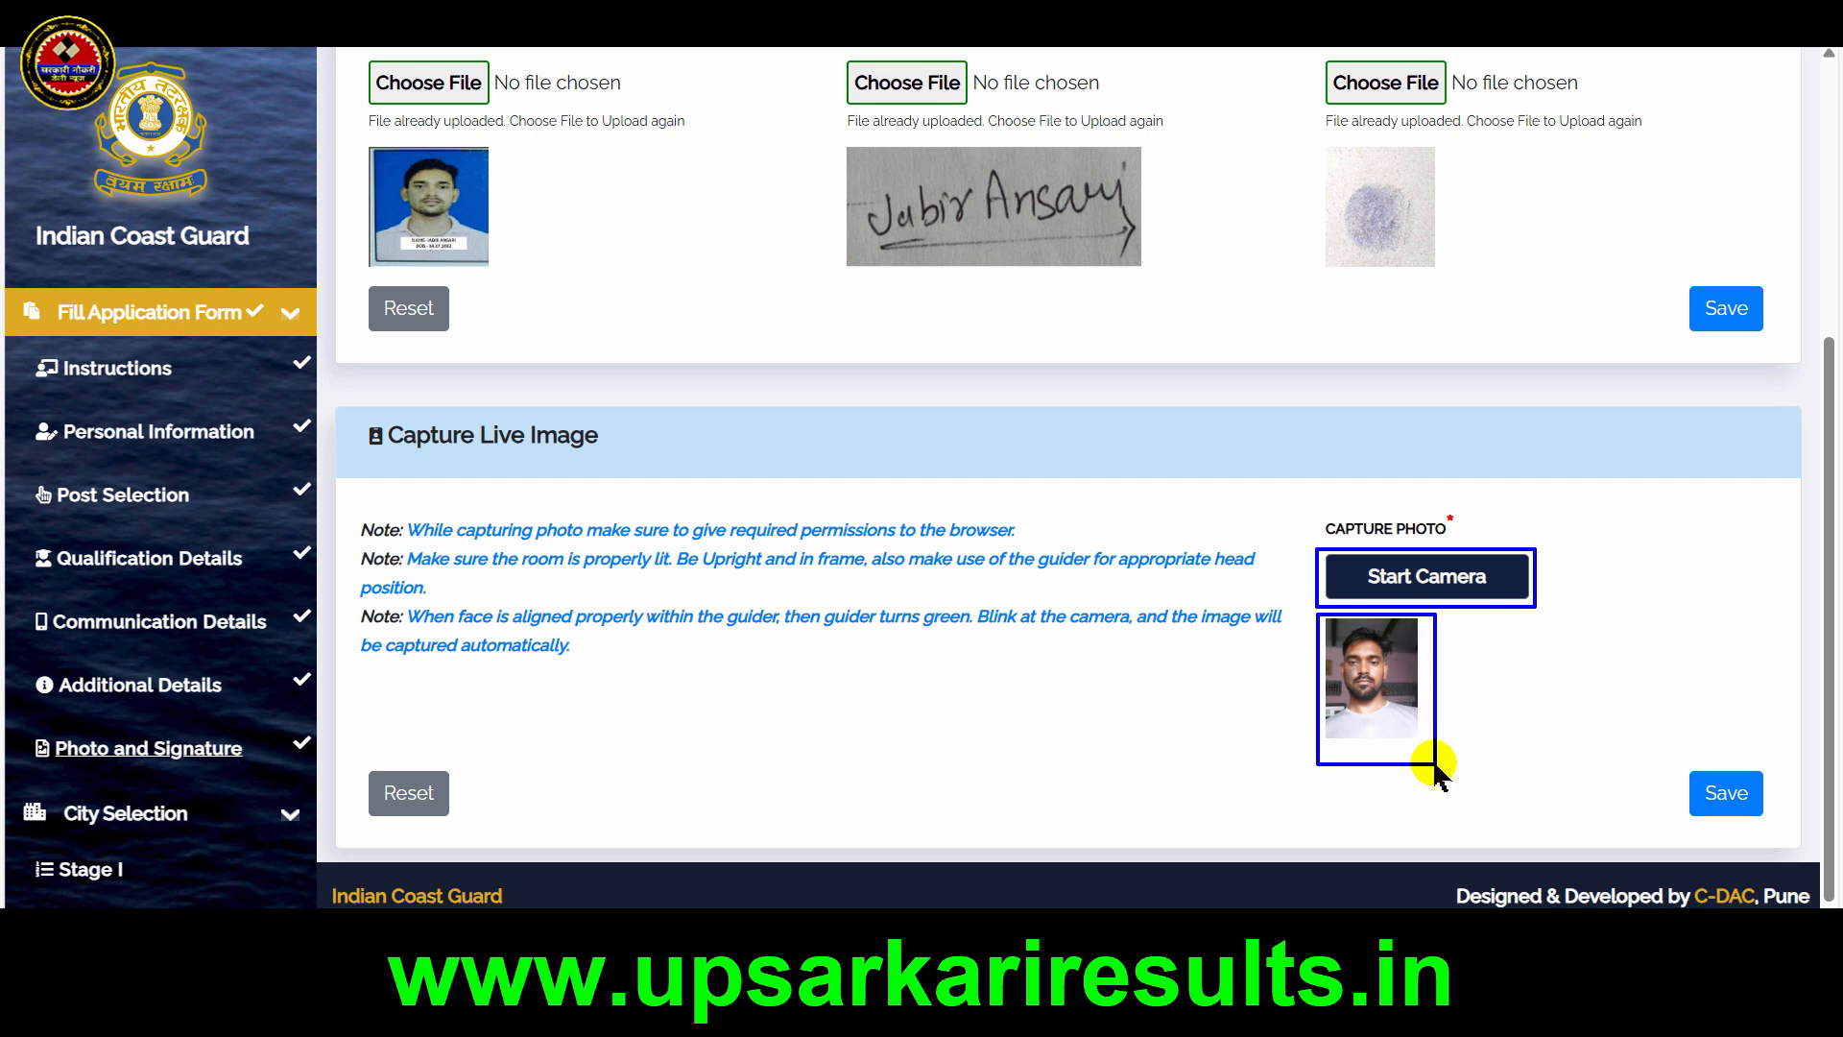
left_click(1741, 803)
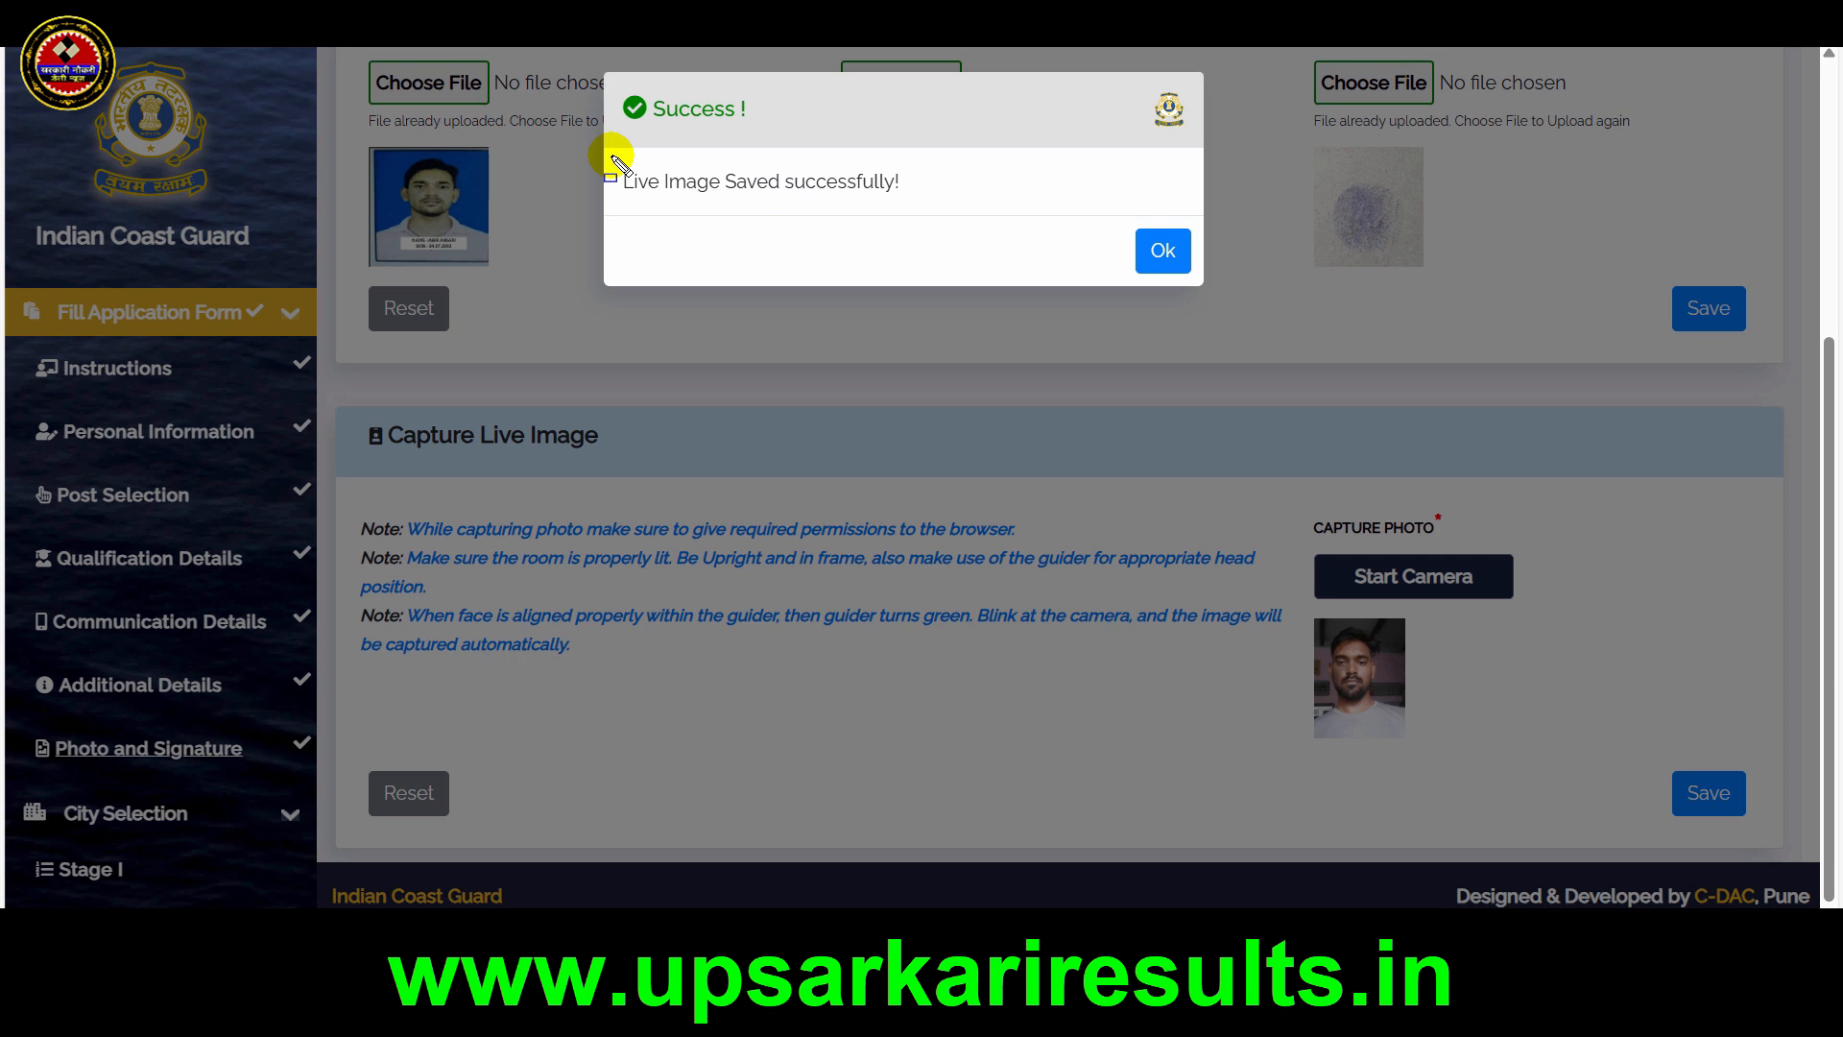
left_click_drag(612, 159, 938, 203)
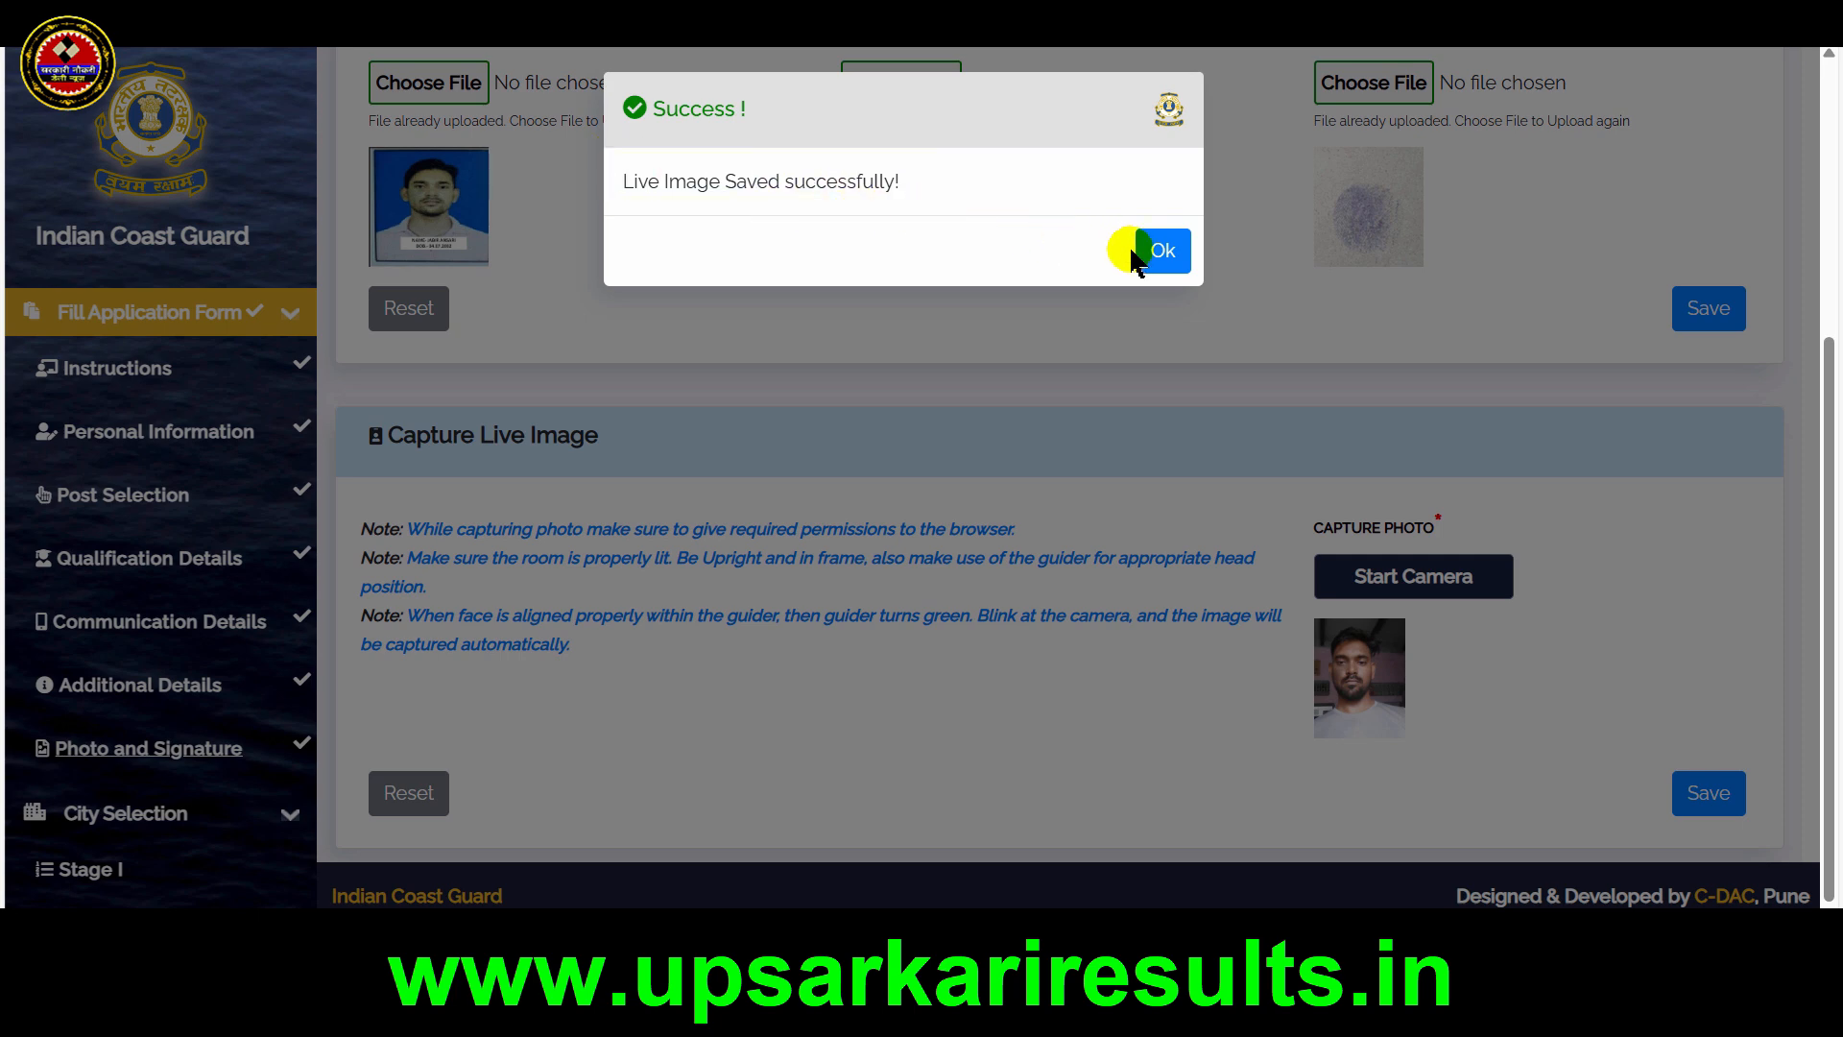
left_click(1175, 259)
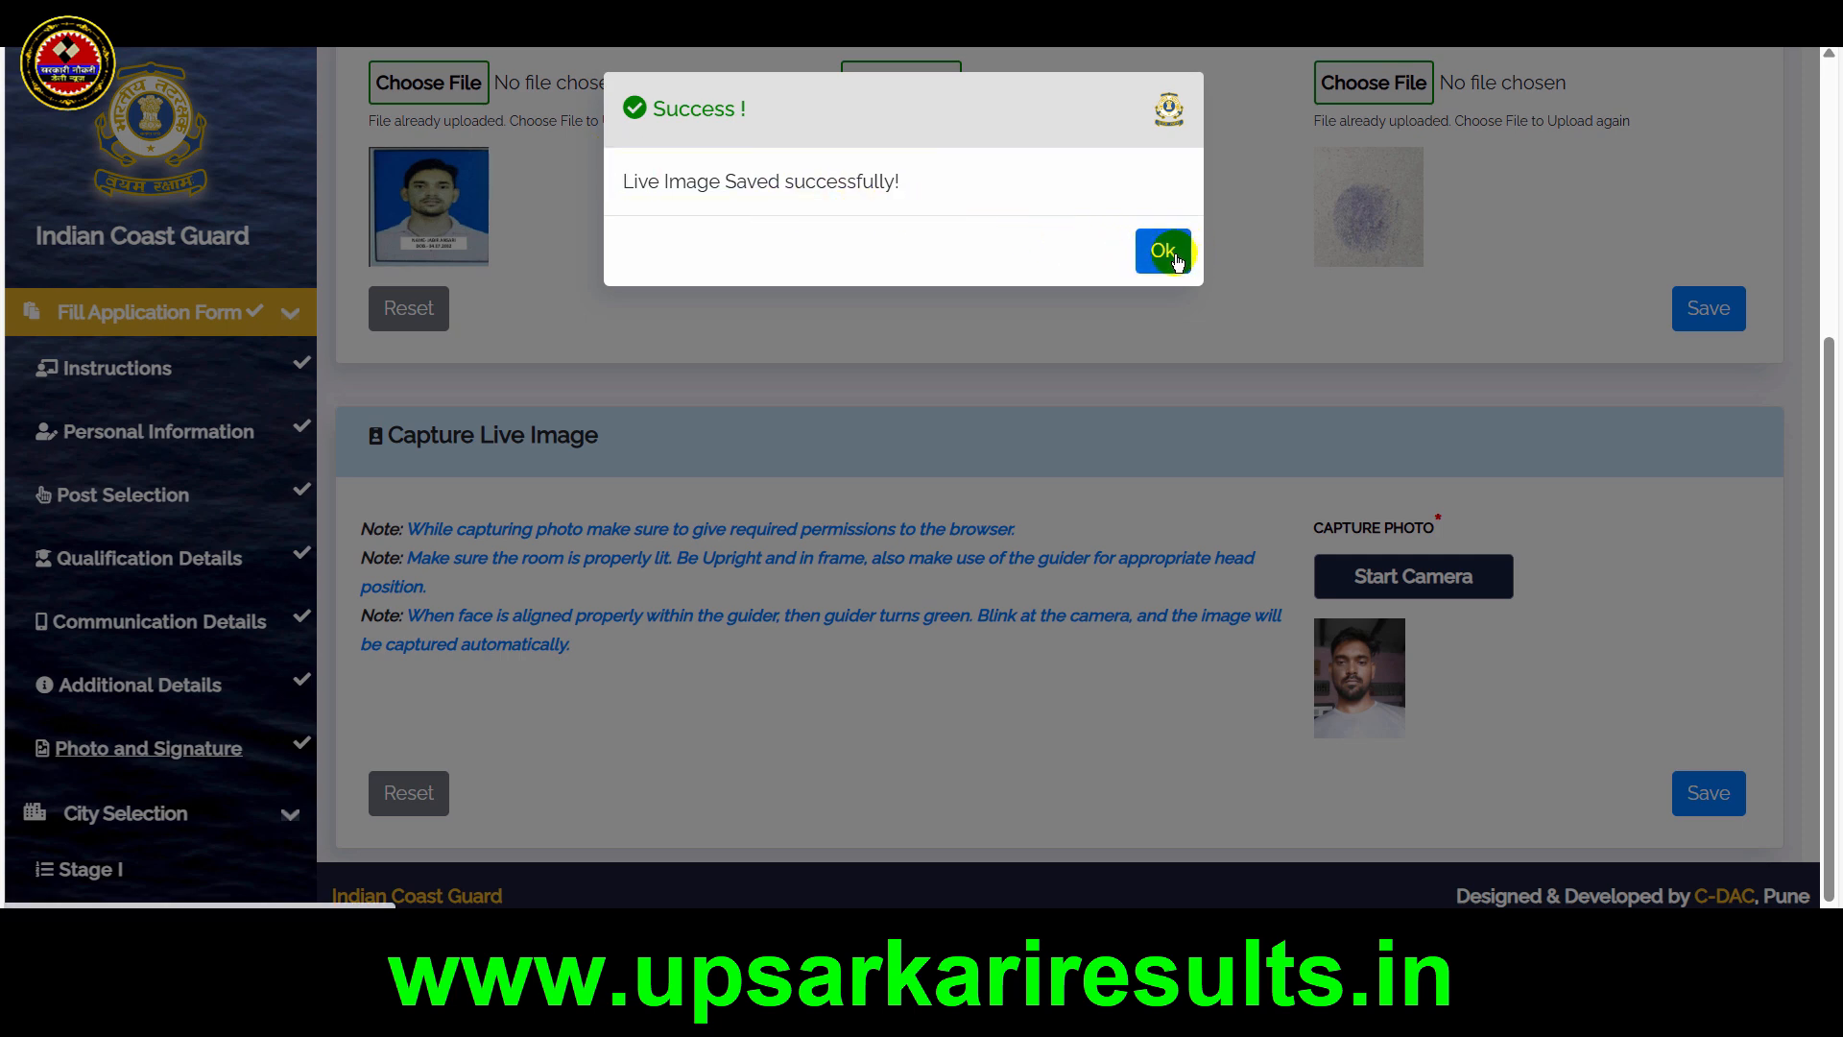
left_click_drag(1623, 271, 1762, 343)
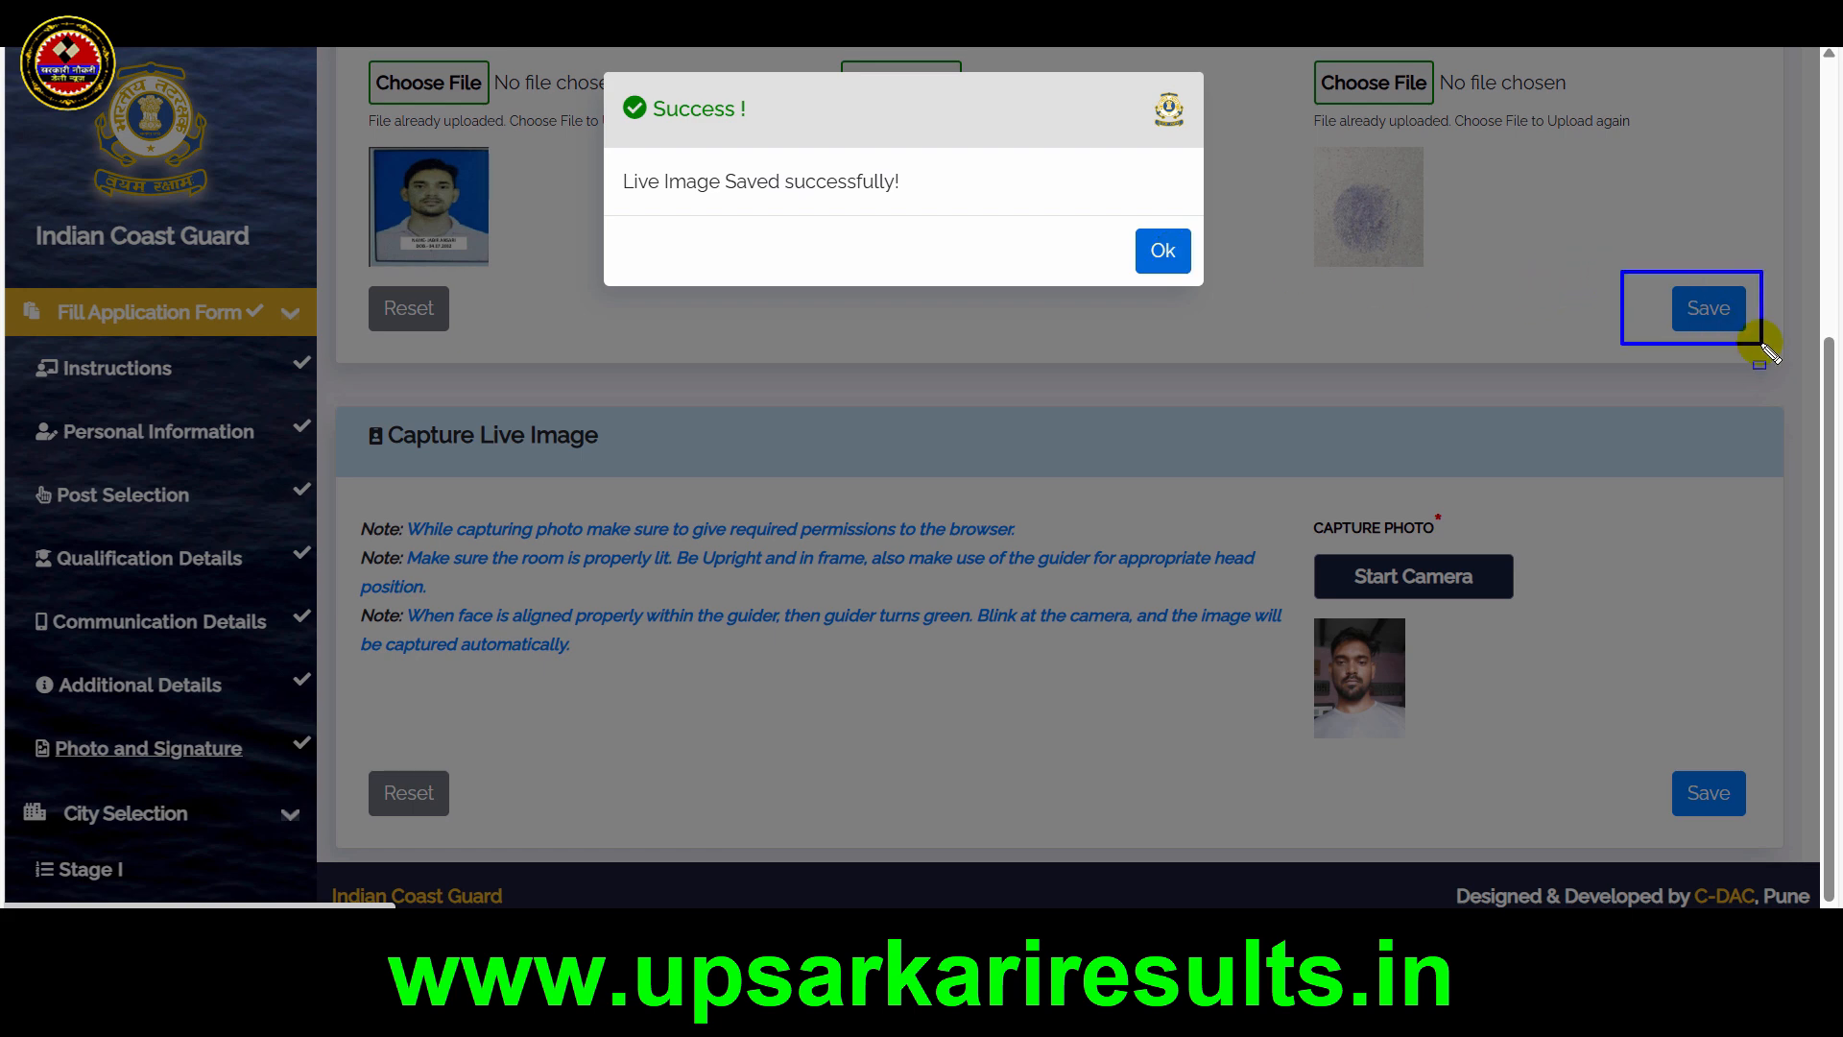
left_click(1166, 252)
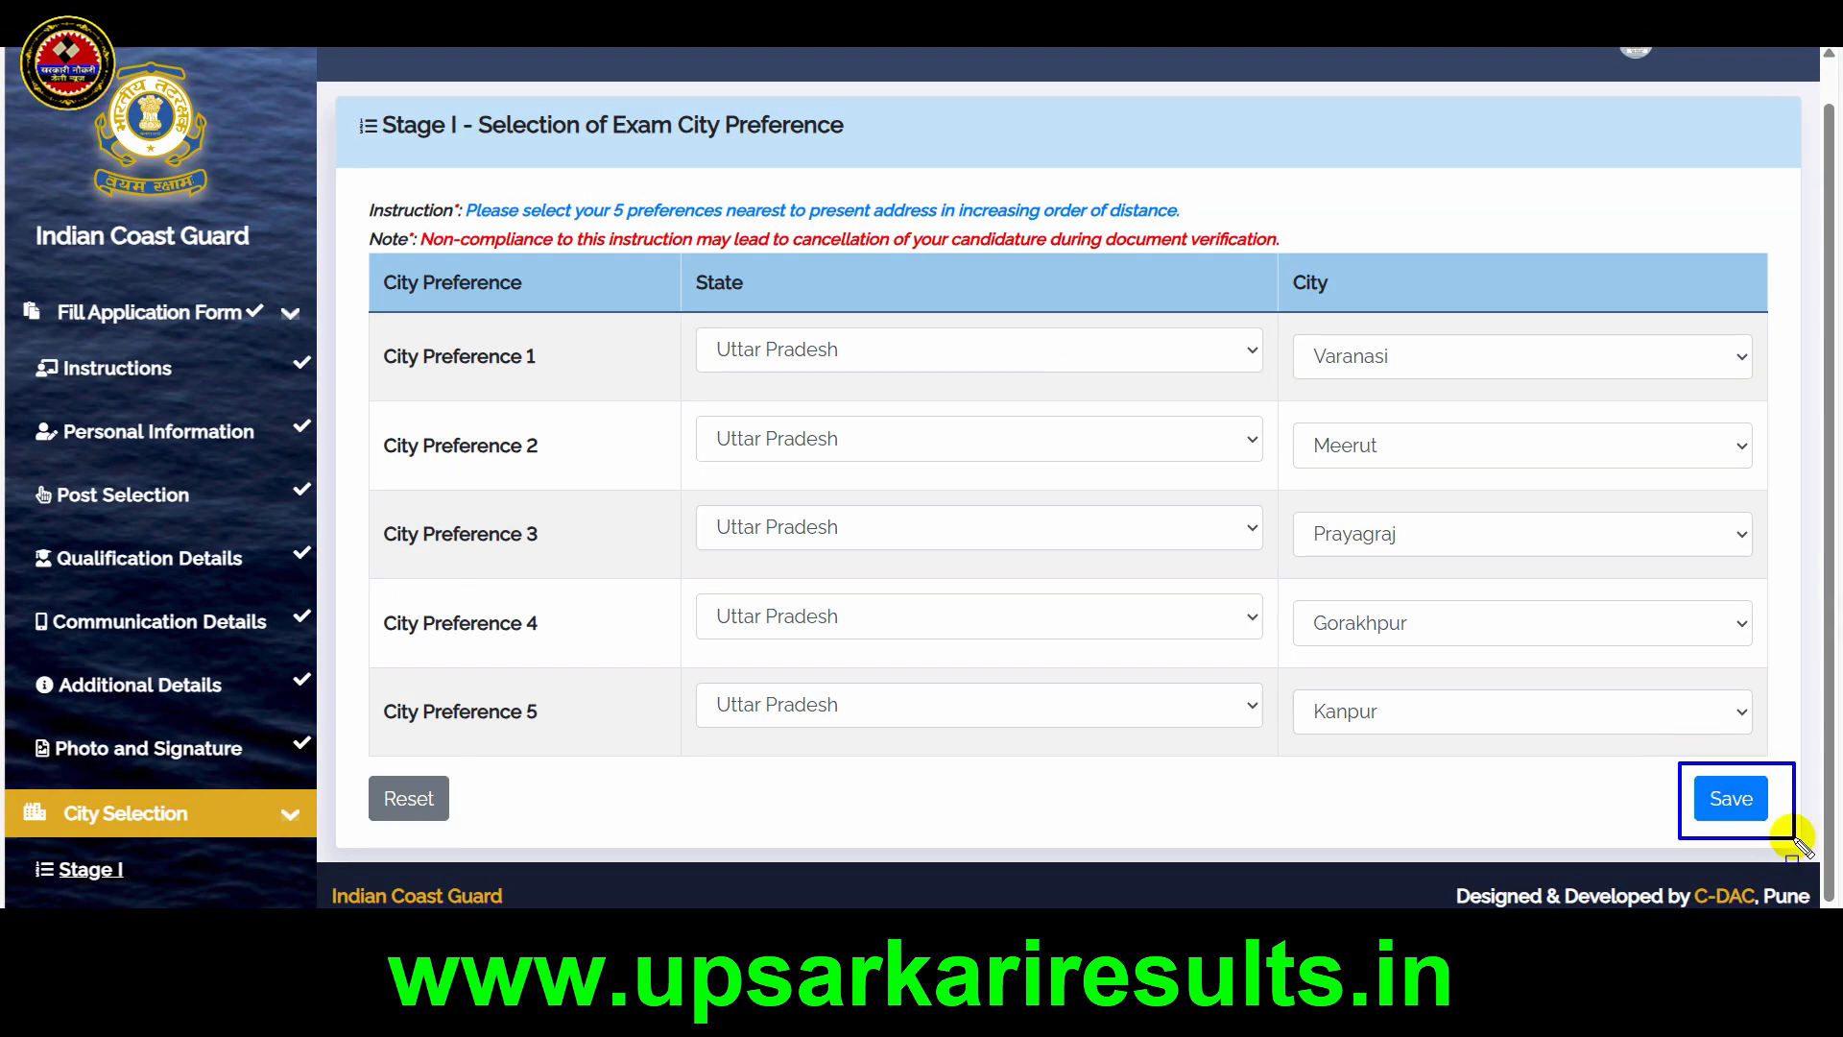
Save the Stage I exam city preferences and the Stage II preferences Noida, Gandhinagar, Kolkata, Chennai and Port Blair, acknowledging both confirmations
left_click(1736, 803)
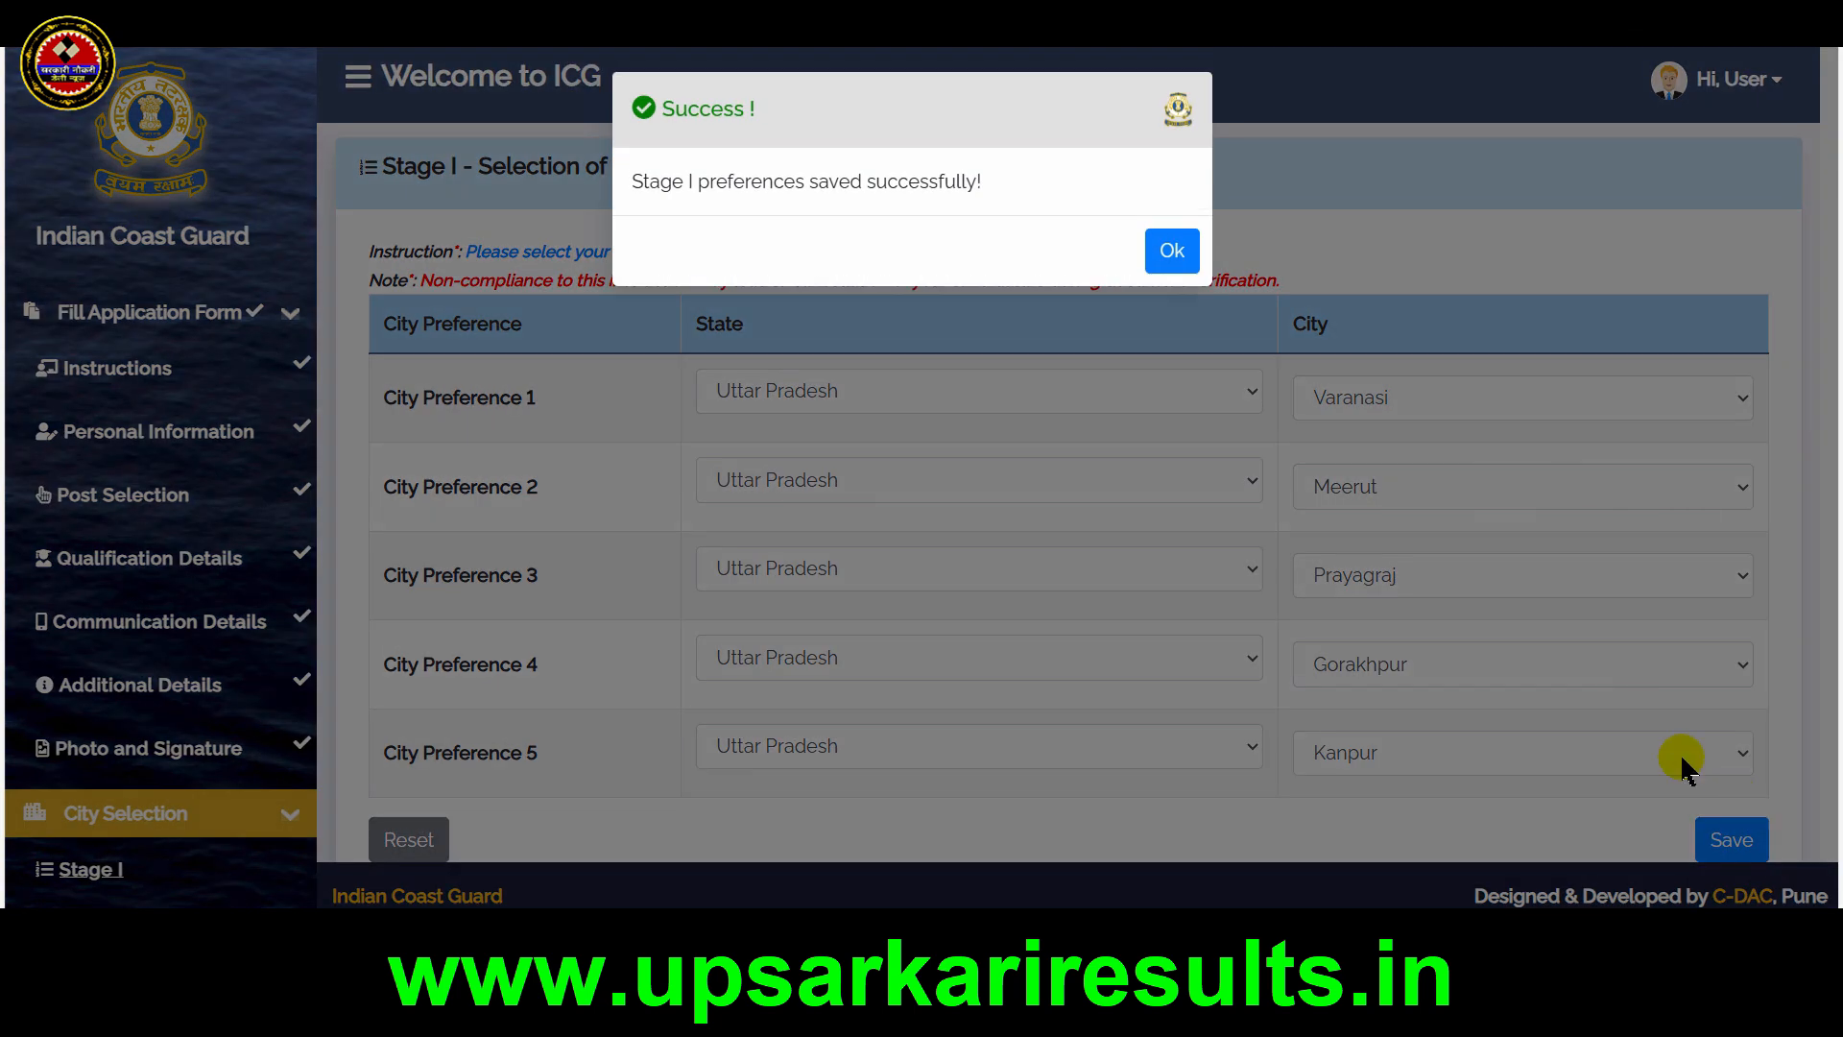
left_click(1171, 248)
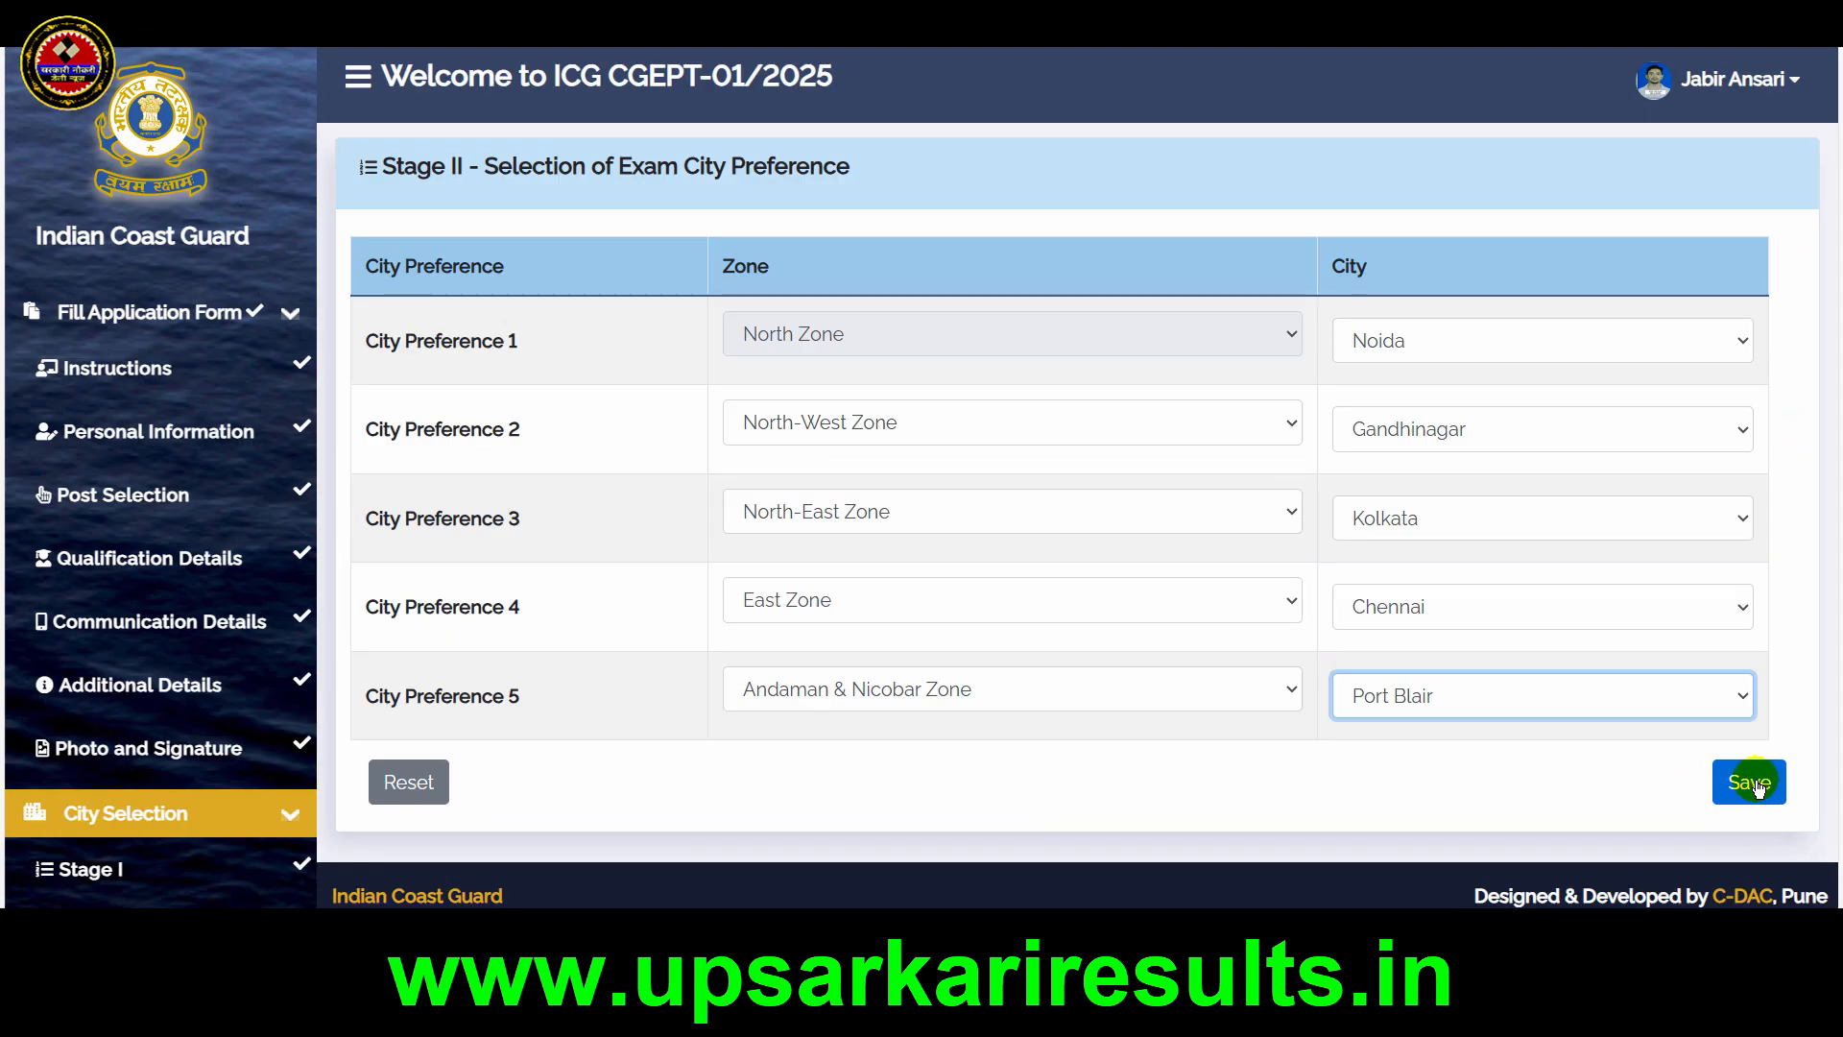
left_click(1762, 787)
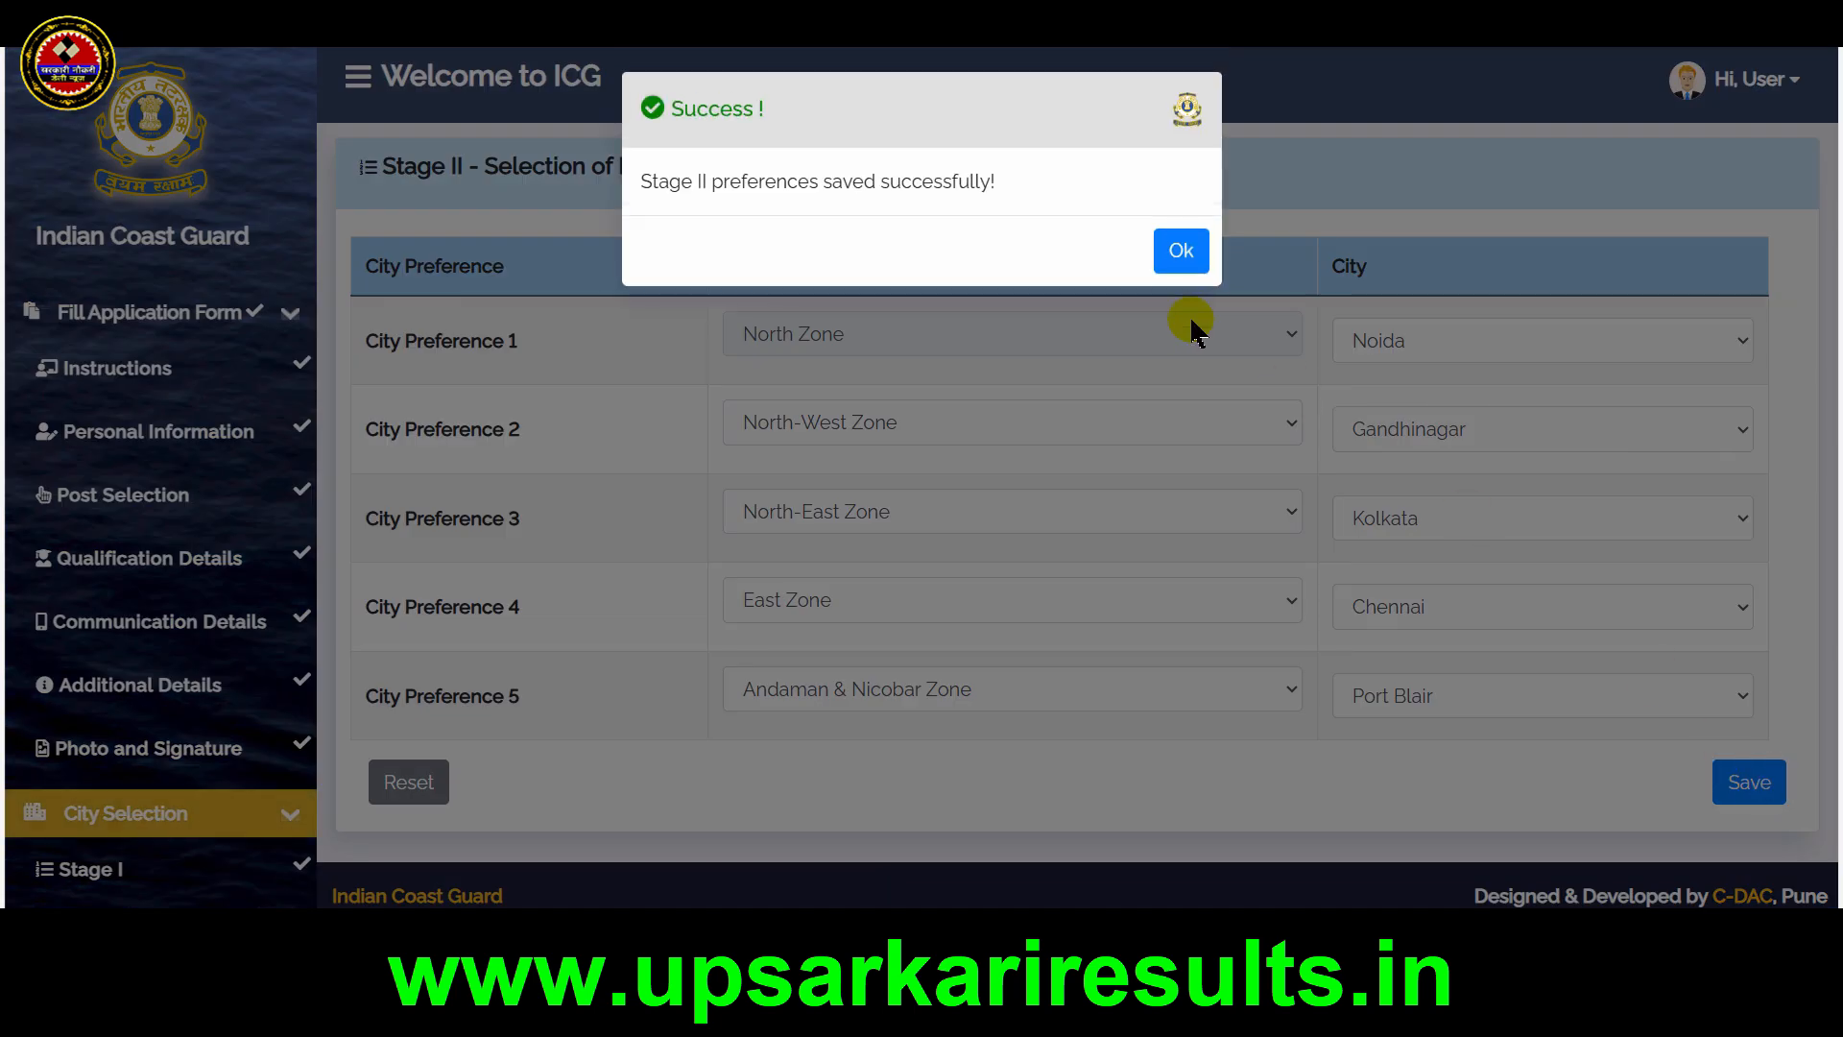
left_click(1181, 253)
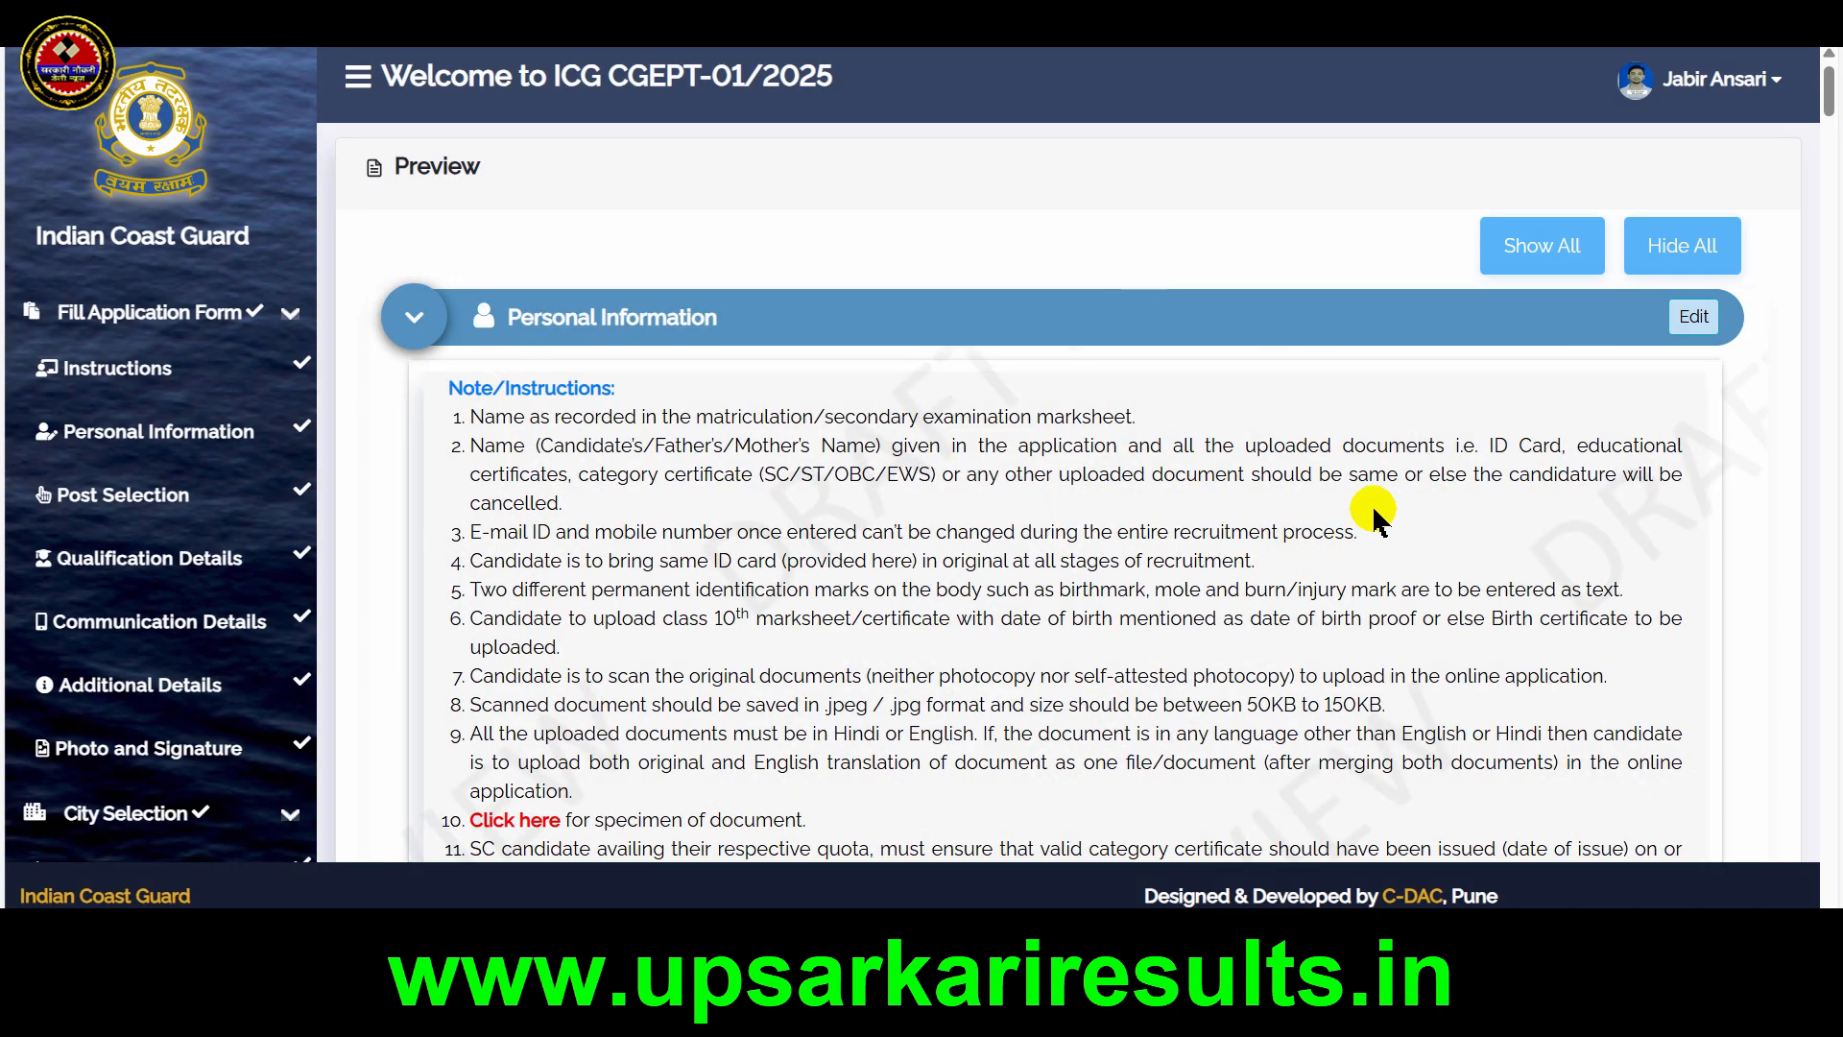
In the application preview's Declaration section, enter the city and tick all declaration statements
left_click_drag(1648, 283, 1742, 356)
key("Escape")
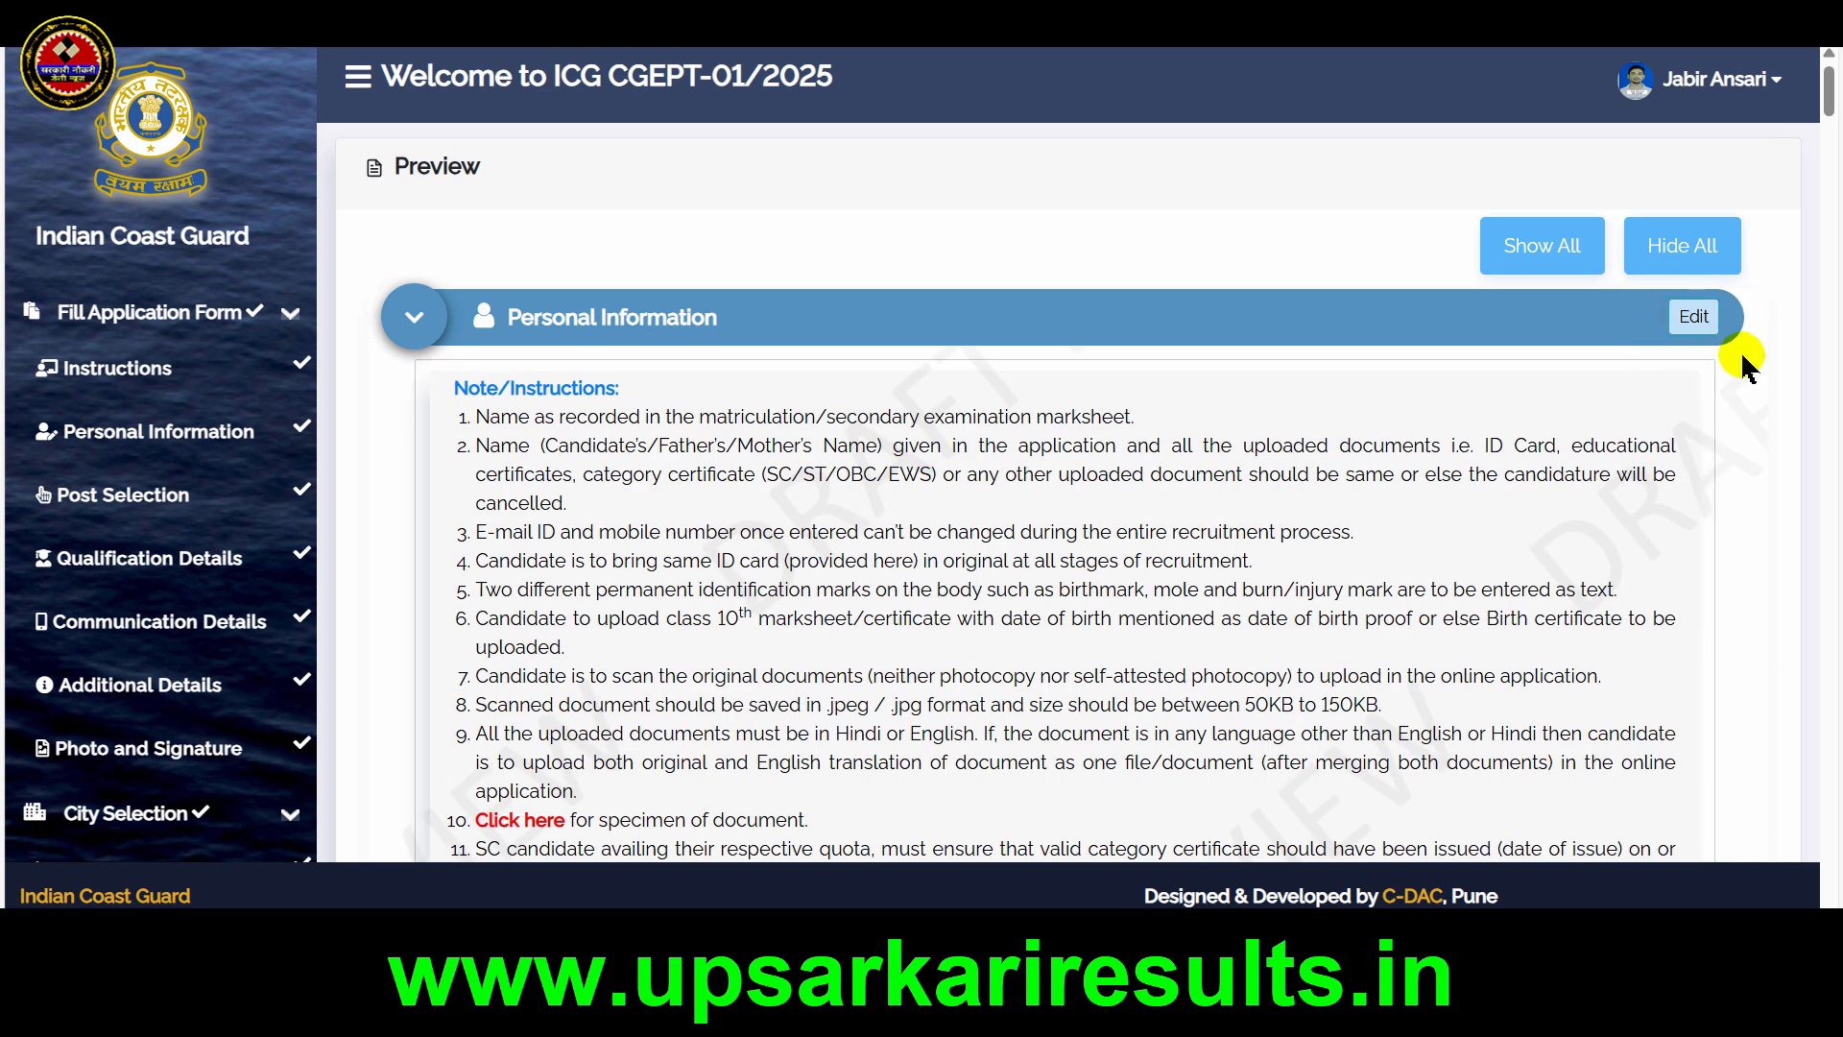
key("End")
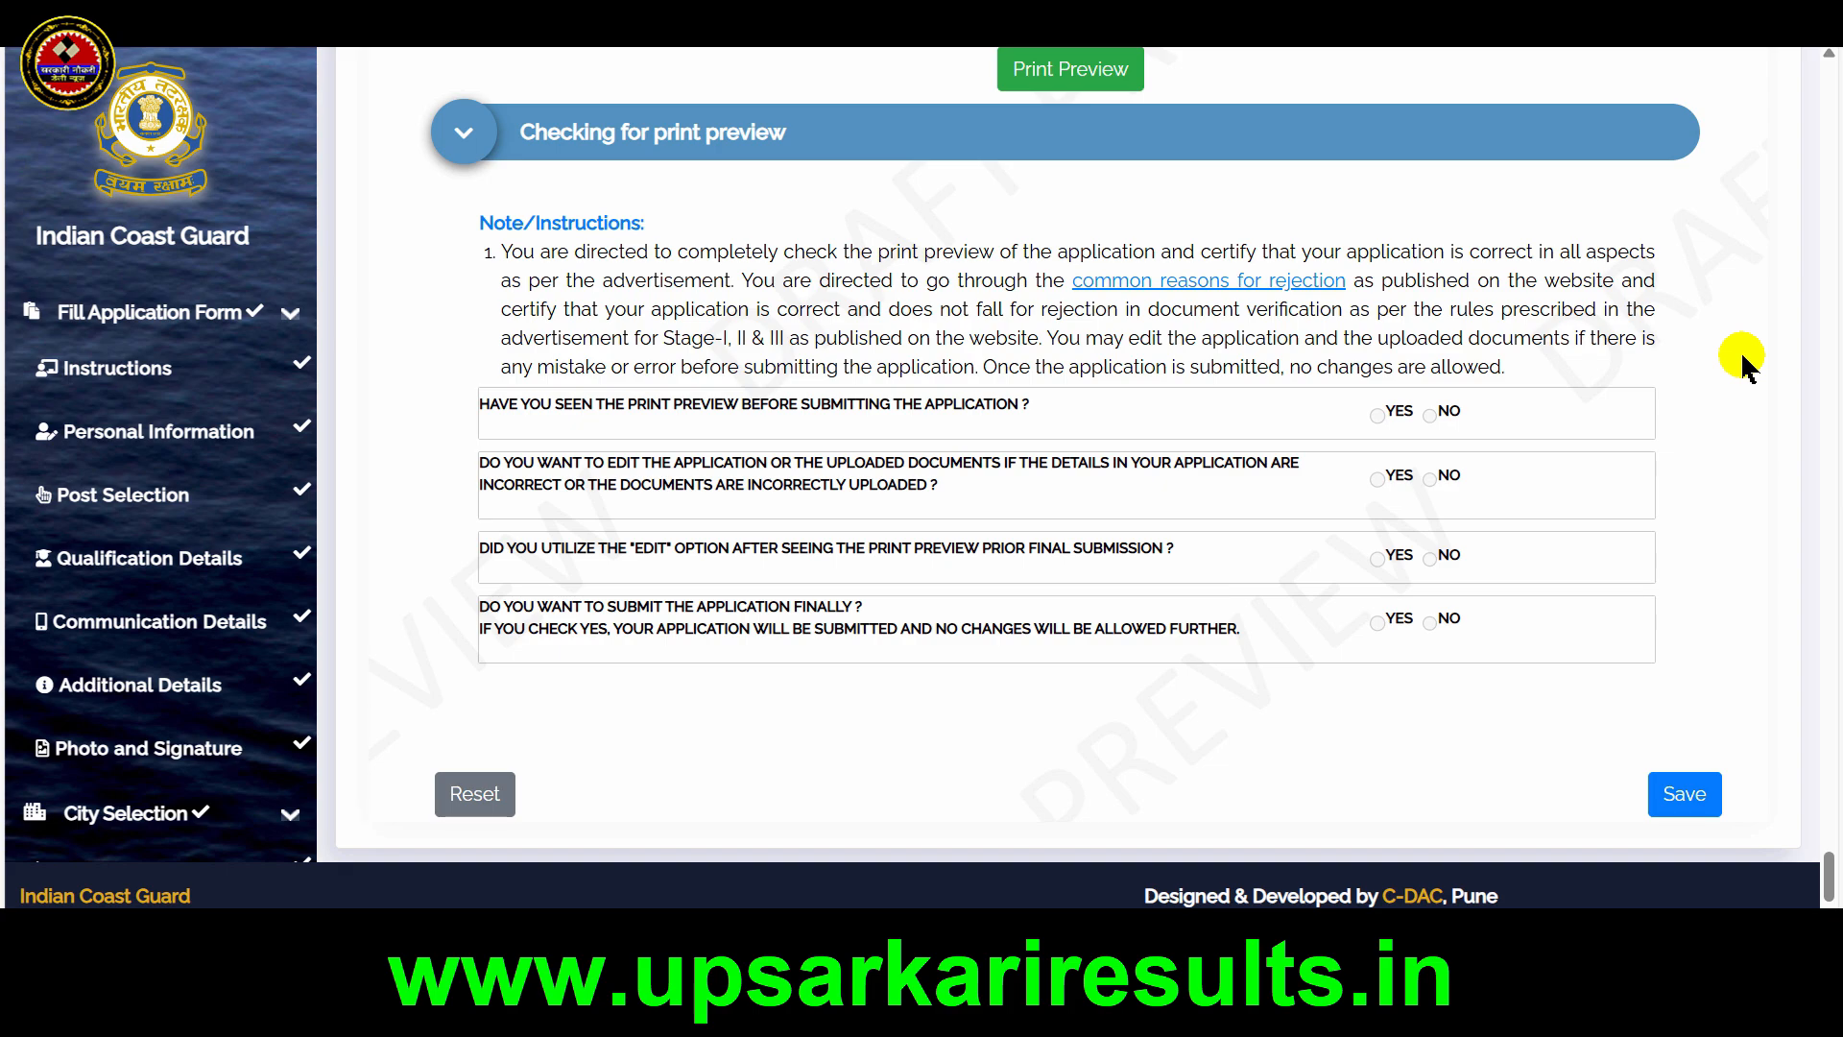
scroll(1742, 365, "up", 10)
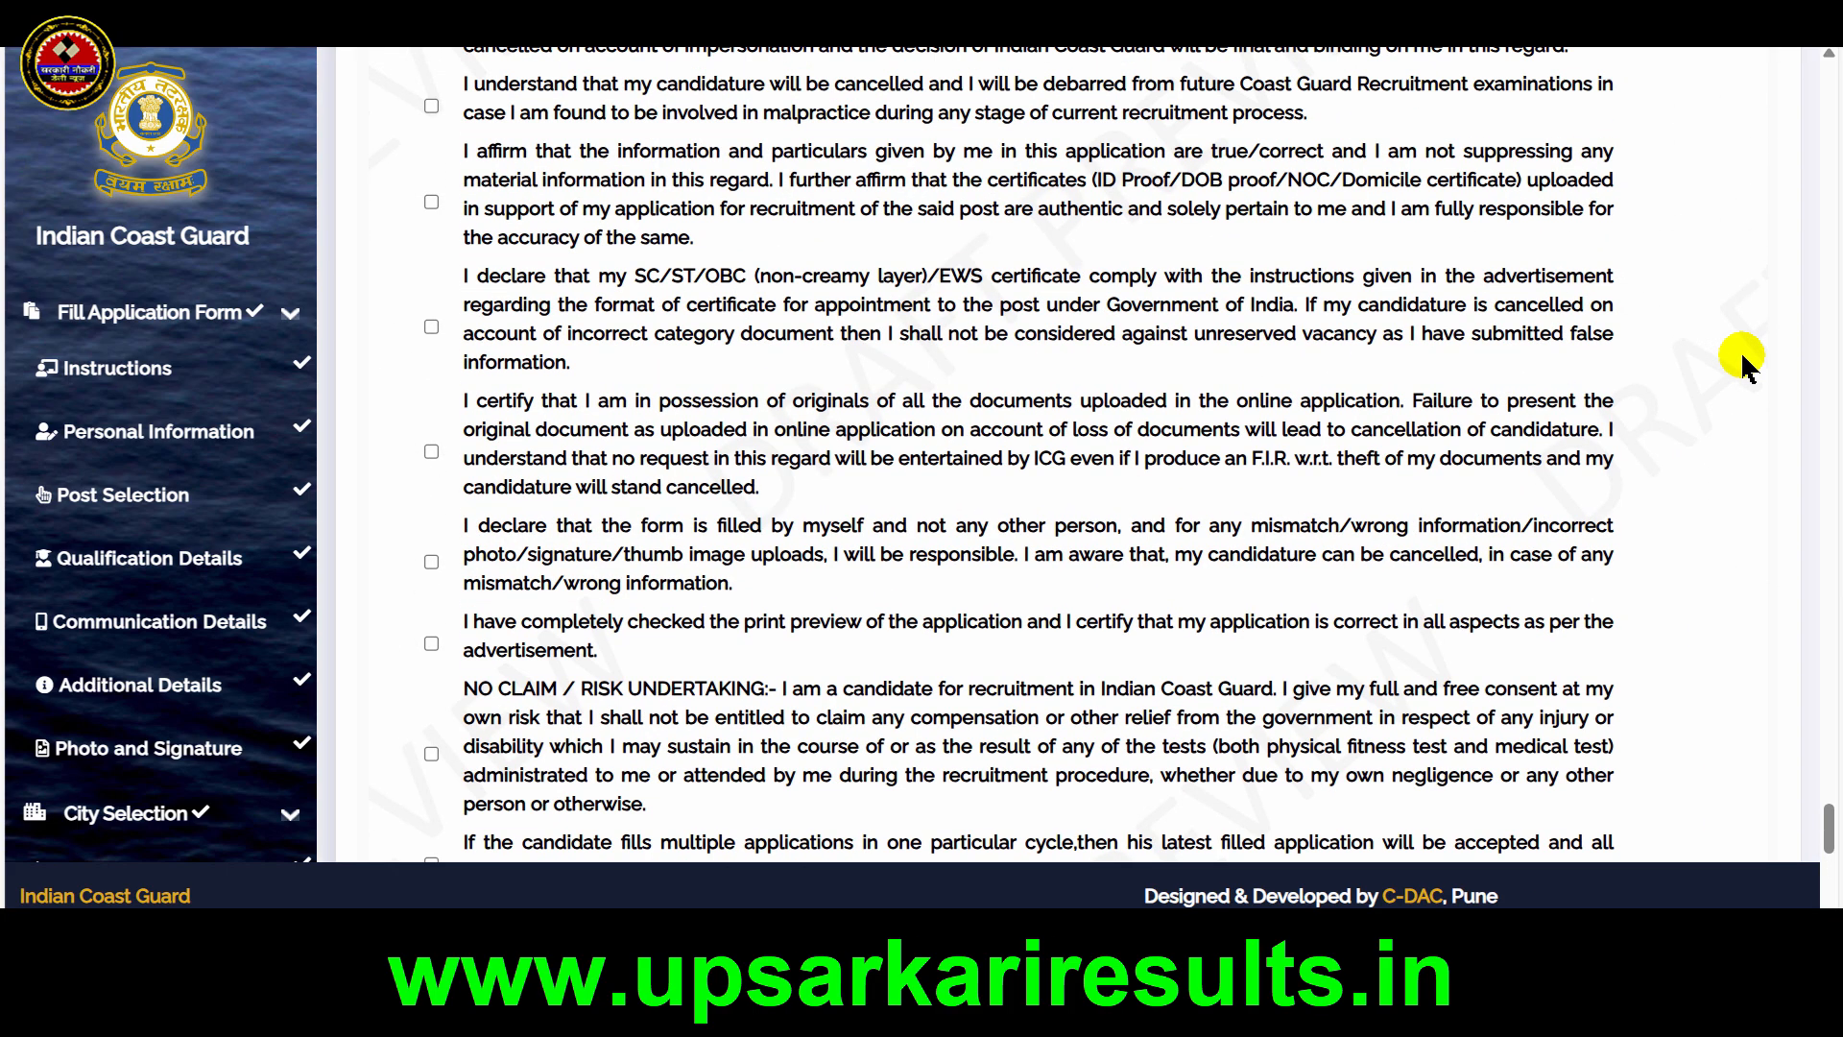
scroll(1743, 365, "up", 8)
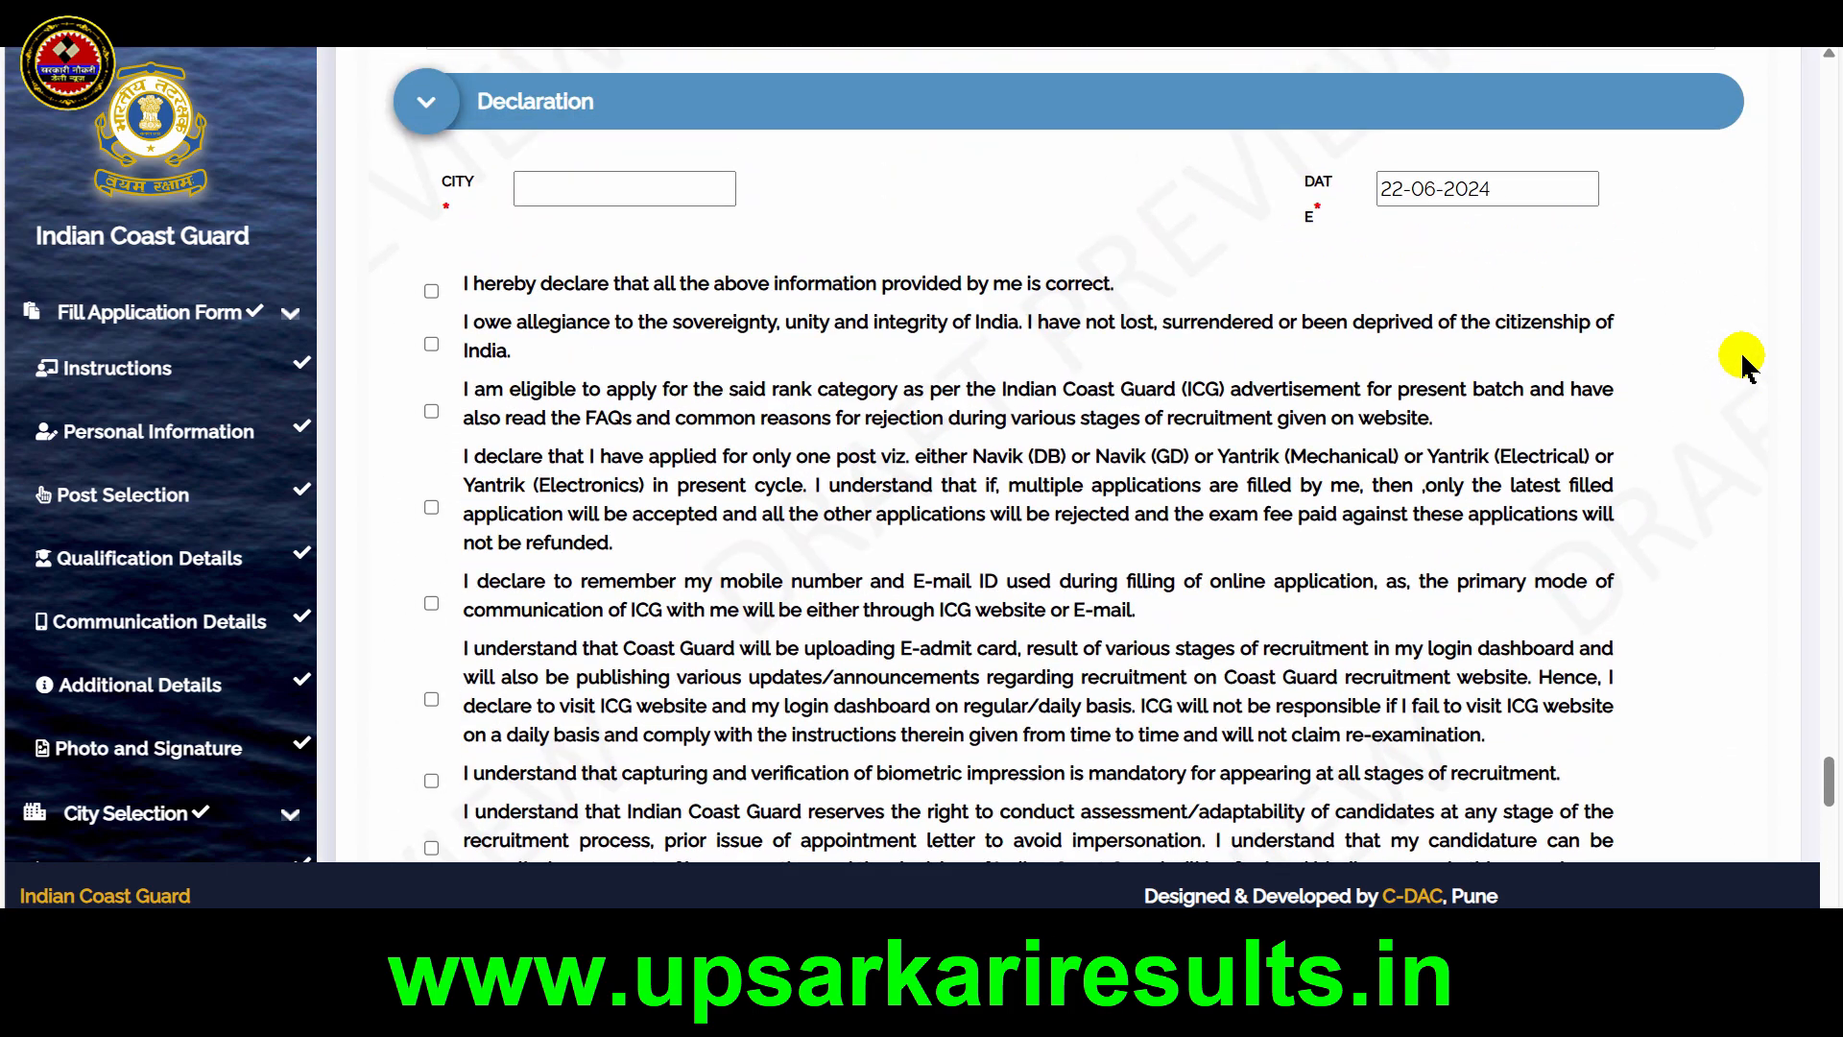
scroll(1742, 365, "up", 2)
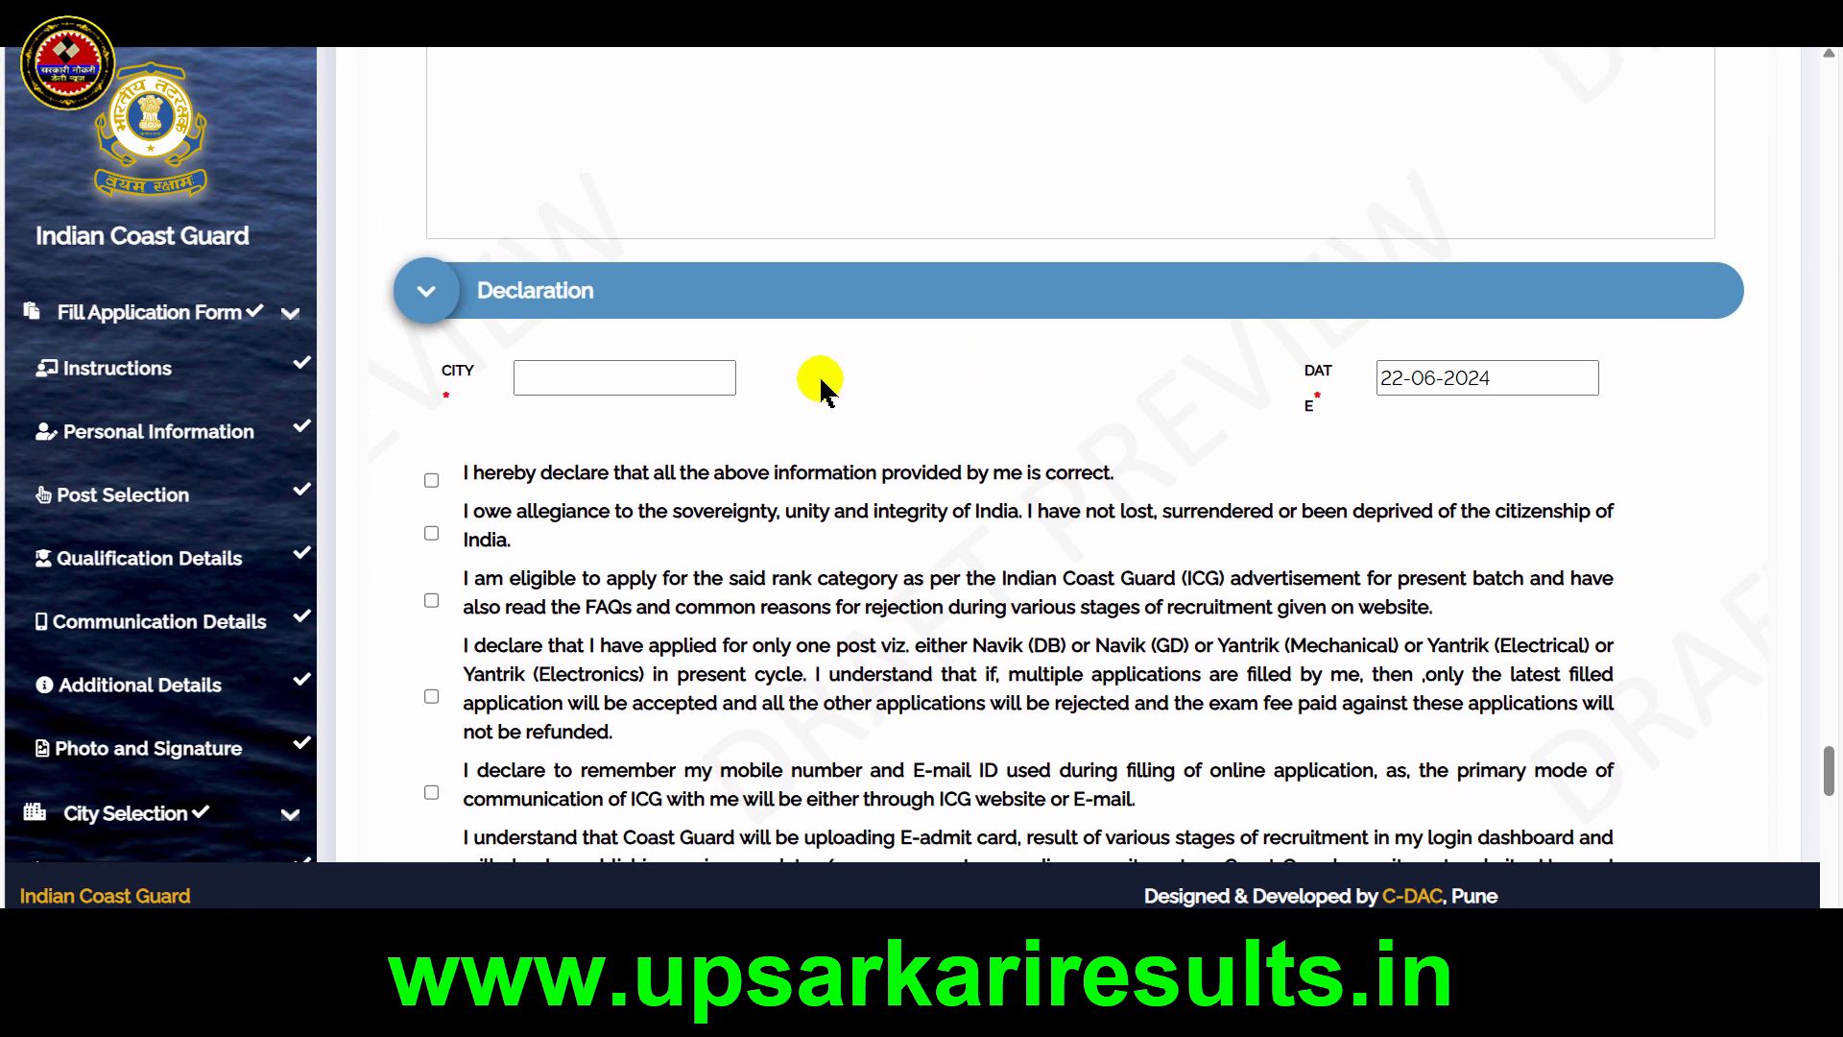
left_click(698, 378)
type("m")
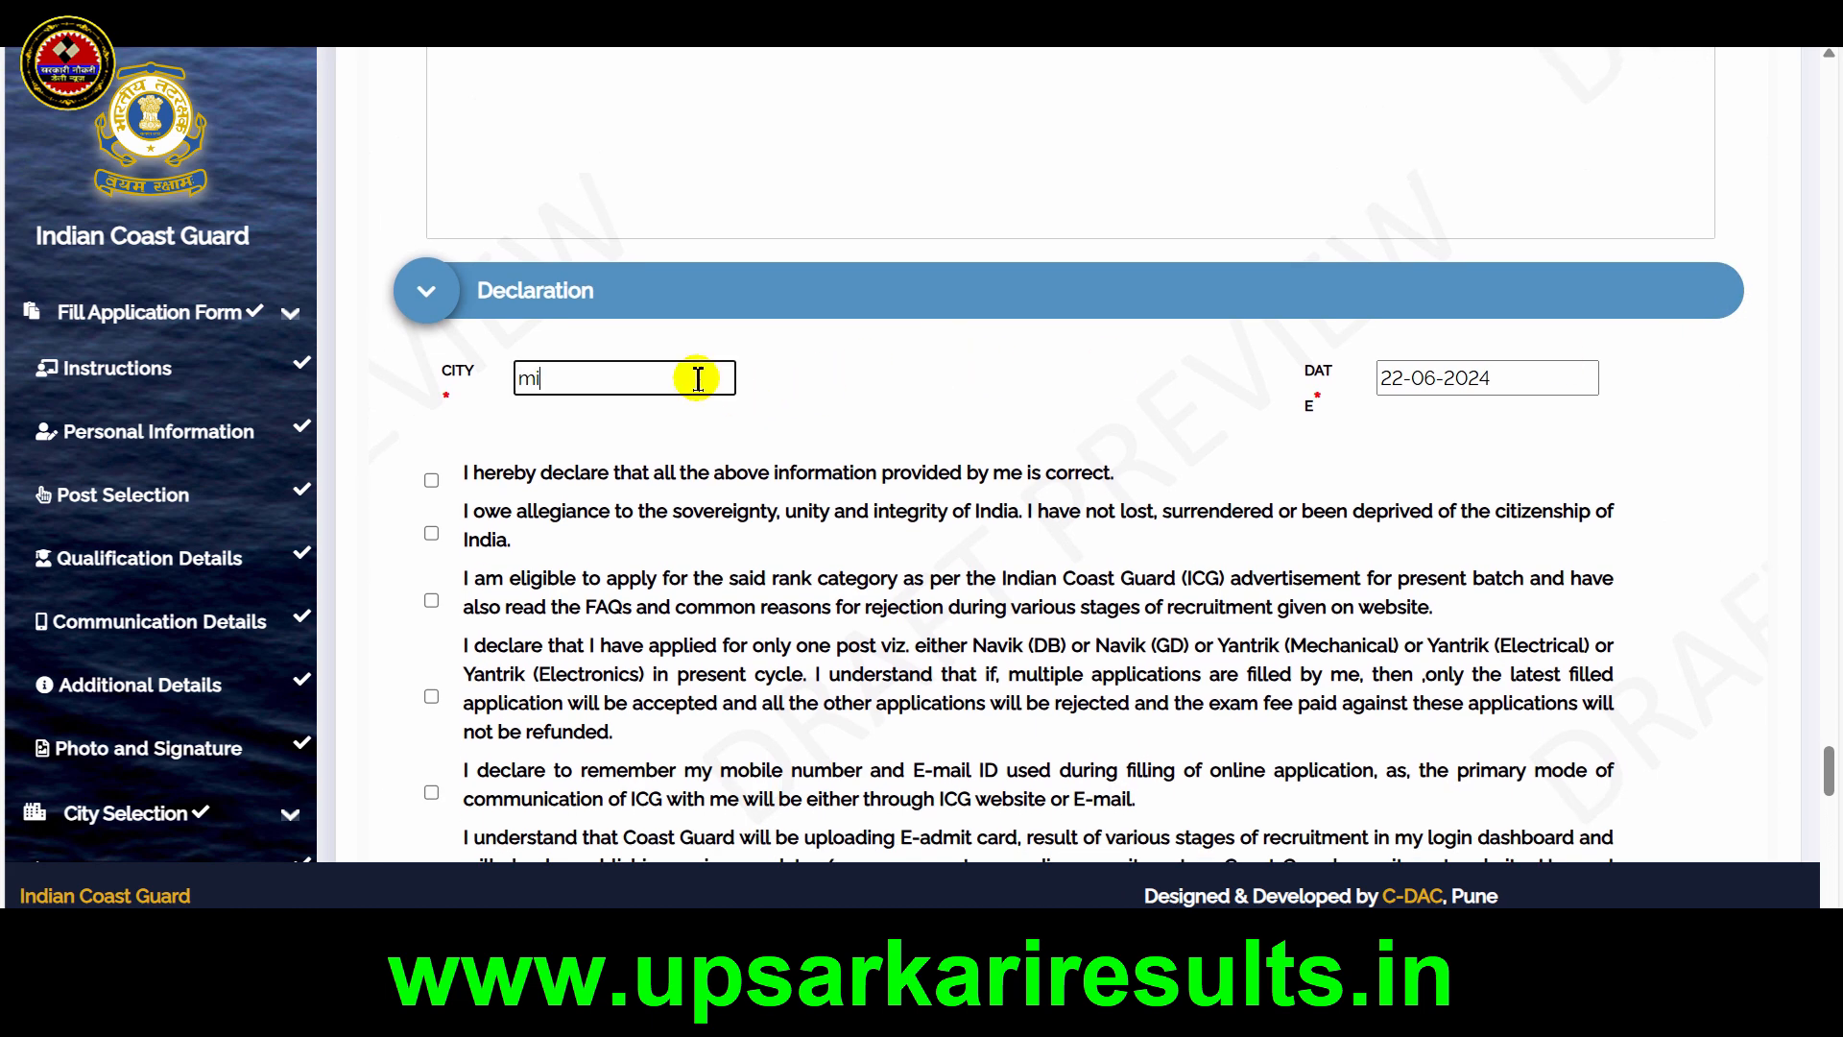
type("i")
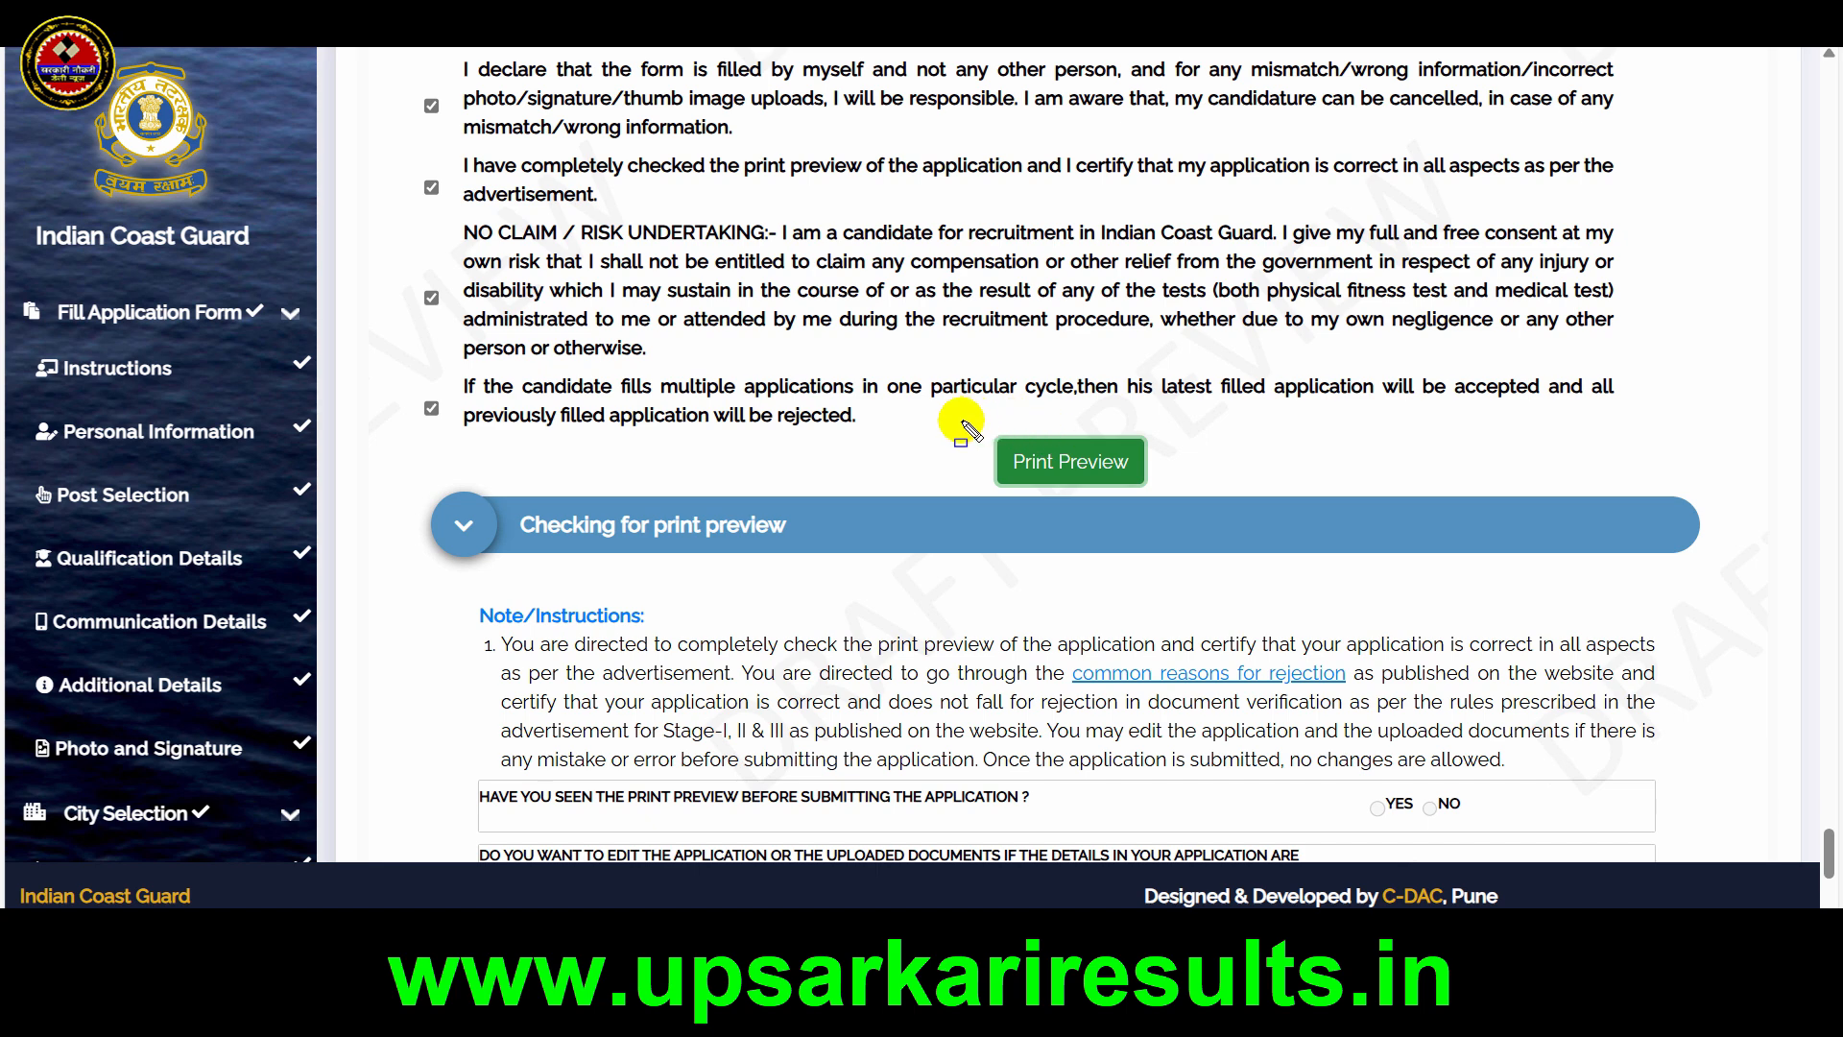
Open the print preview of the application from the end of the Declaration section
left_click_drag(960, 420, 1155, 497)
key("Escape")
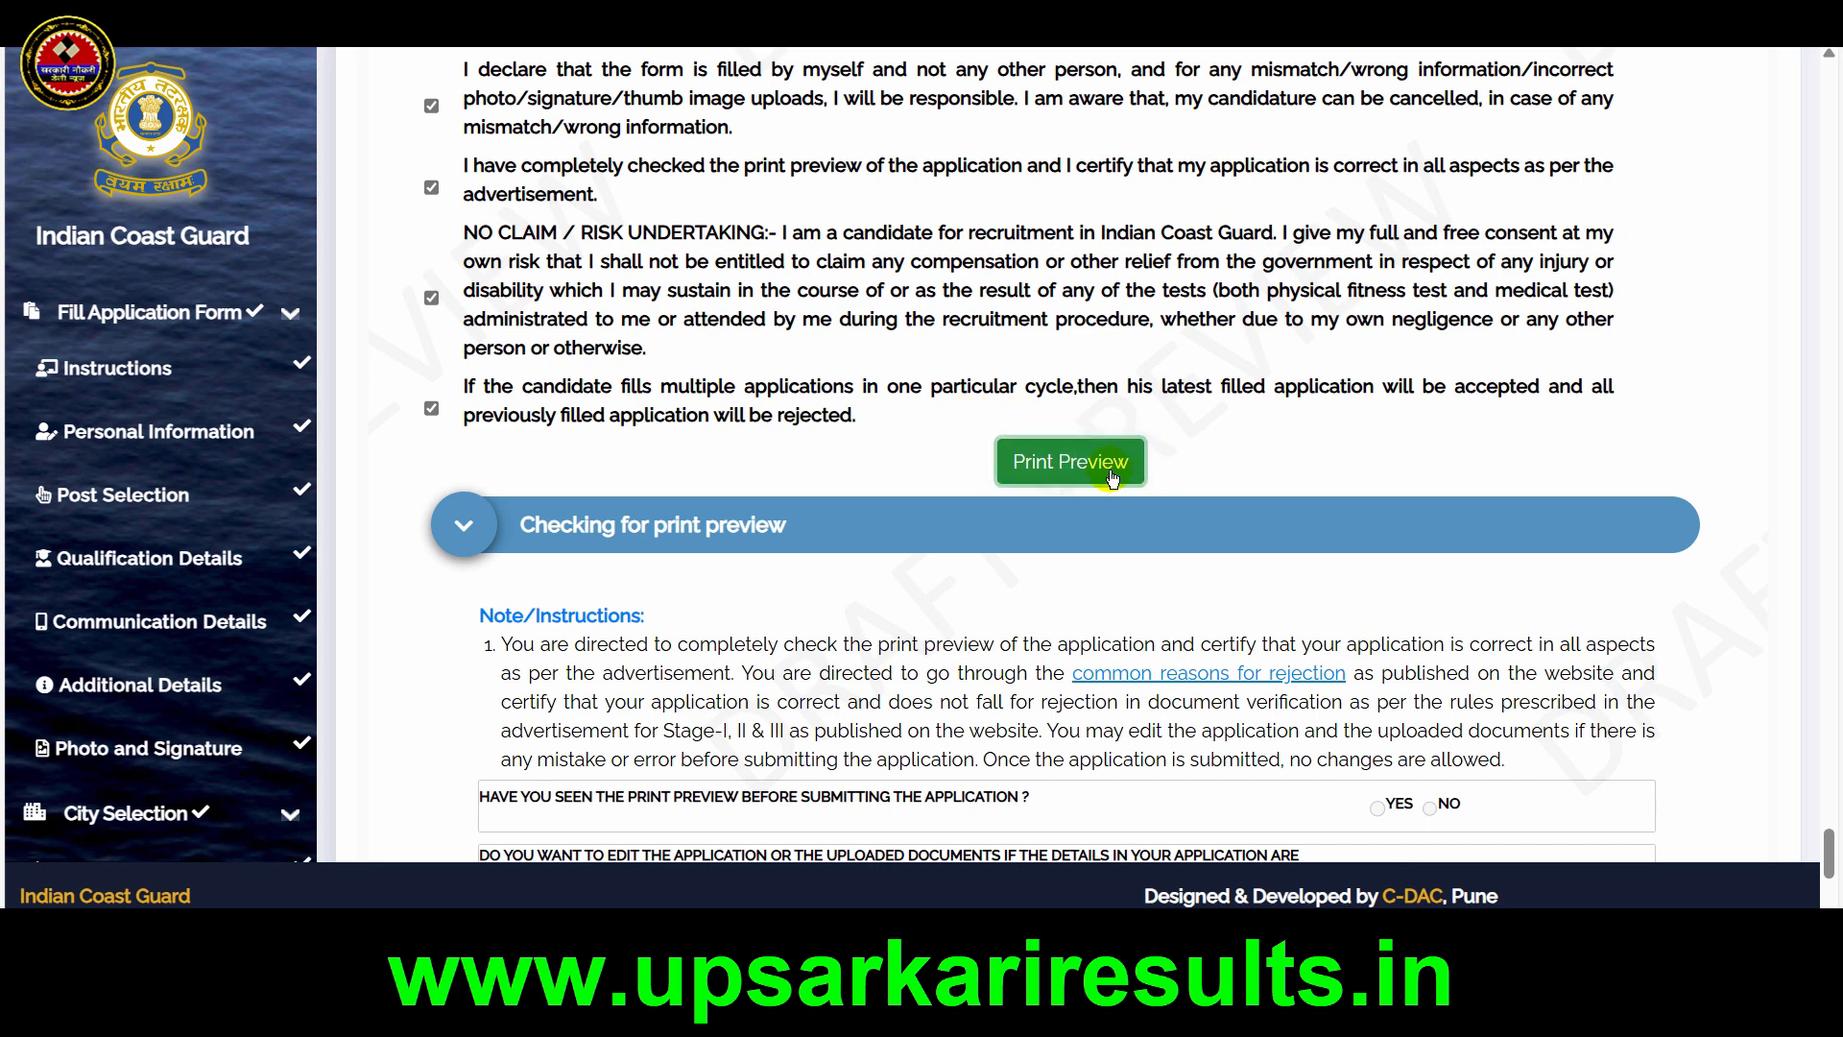
left_click(1111, 470)
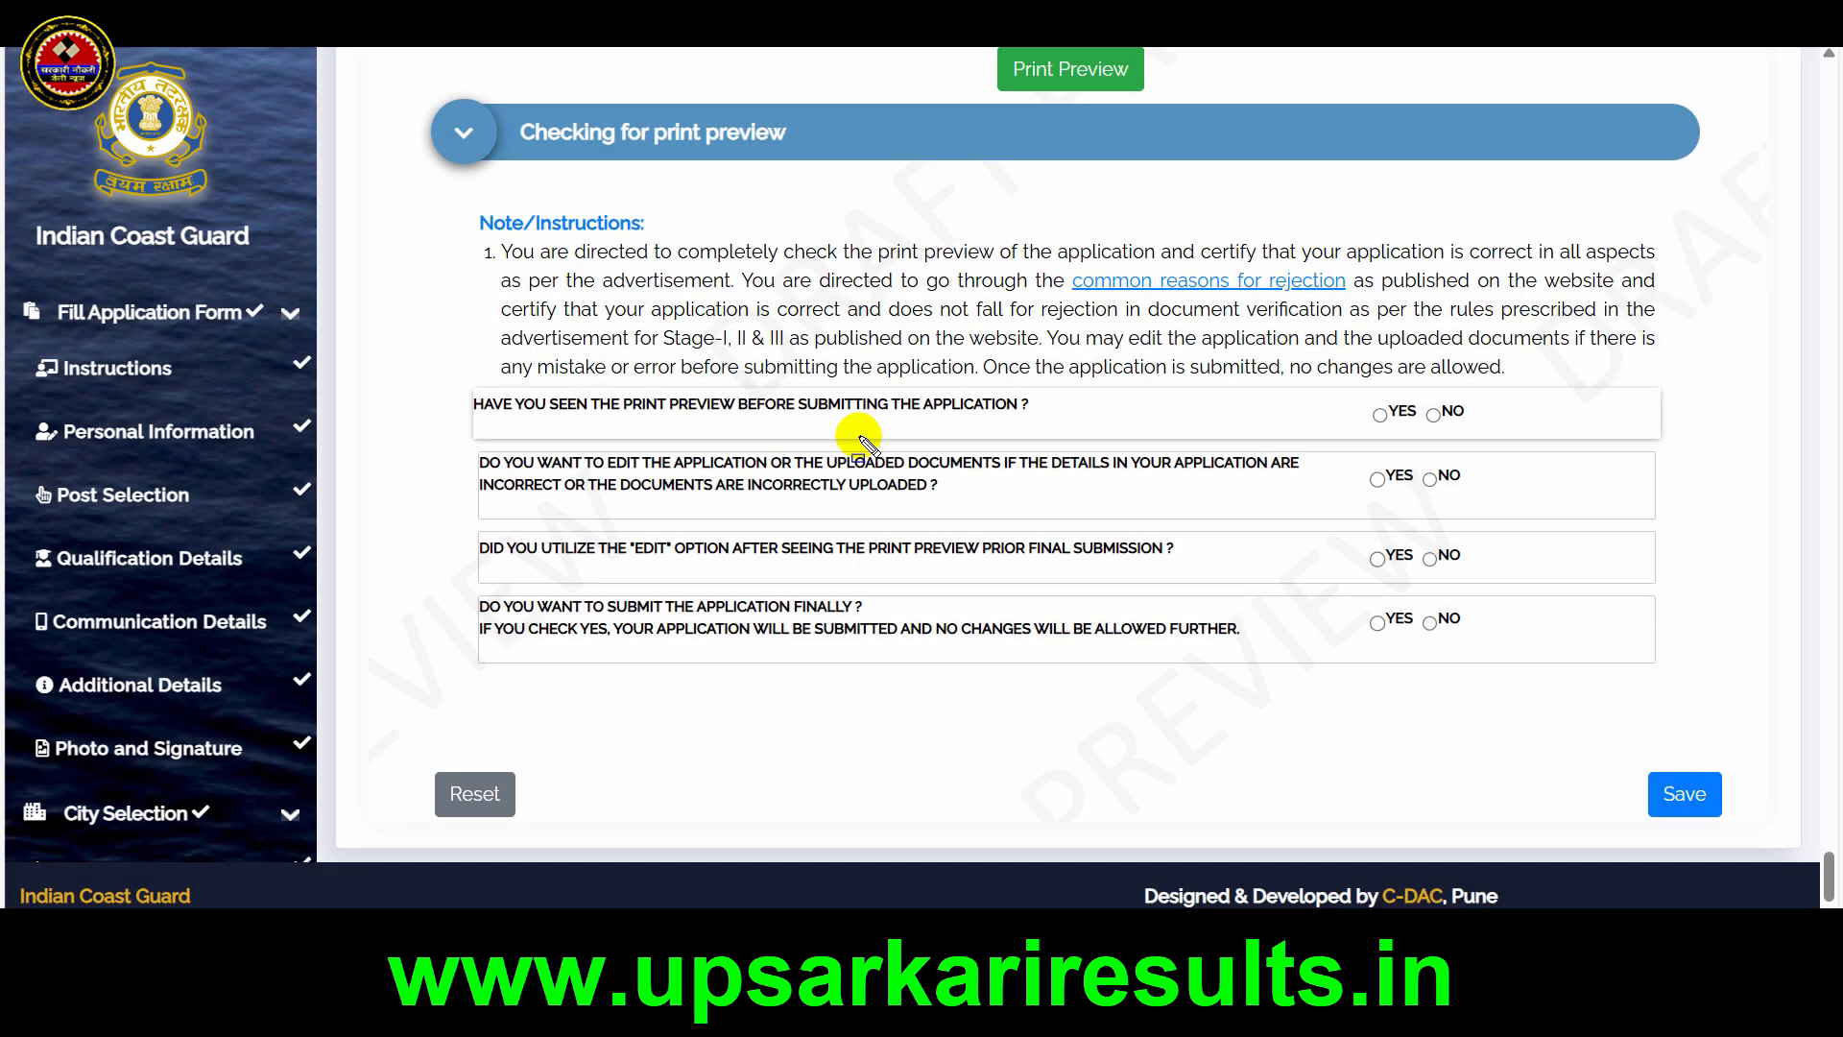
Answer YES to all four questions under Checking for print preview and save the preview
left_click_drag(454, 385, 1066, 430)
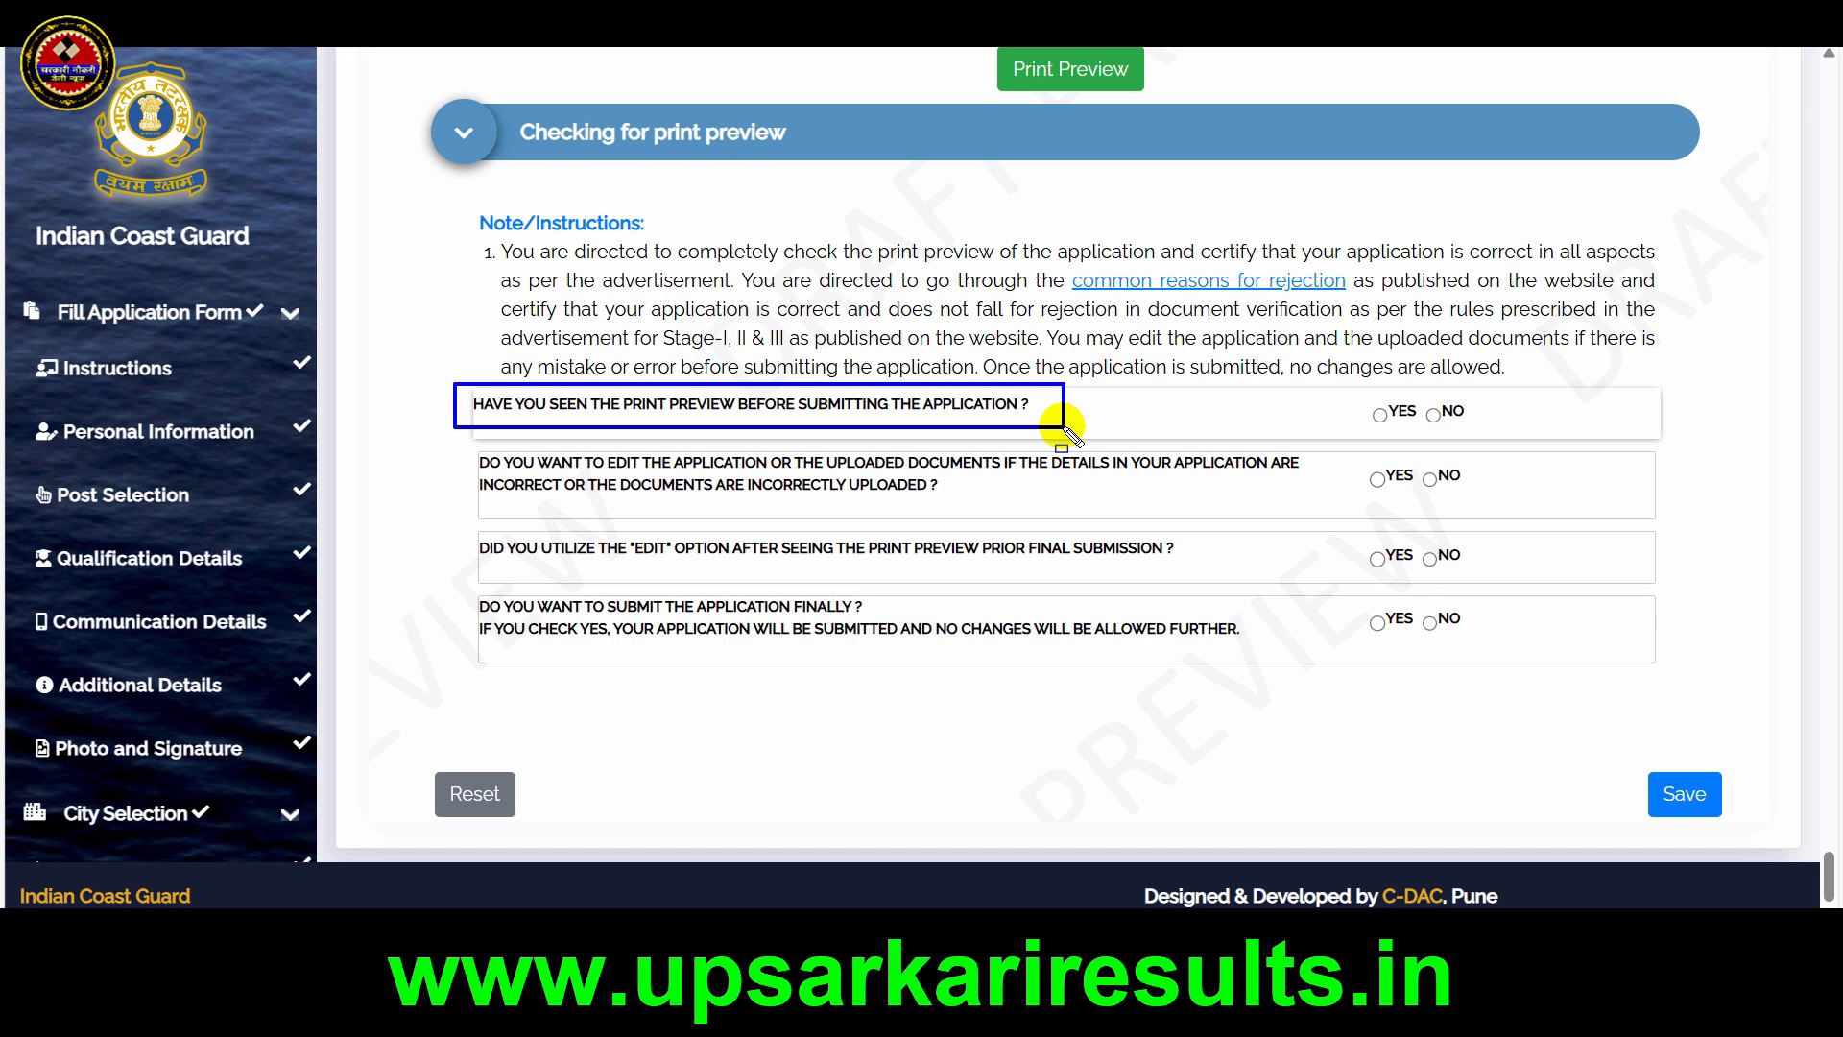
key("Escape")
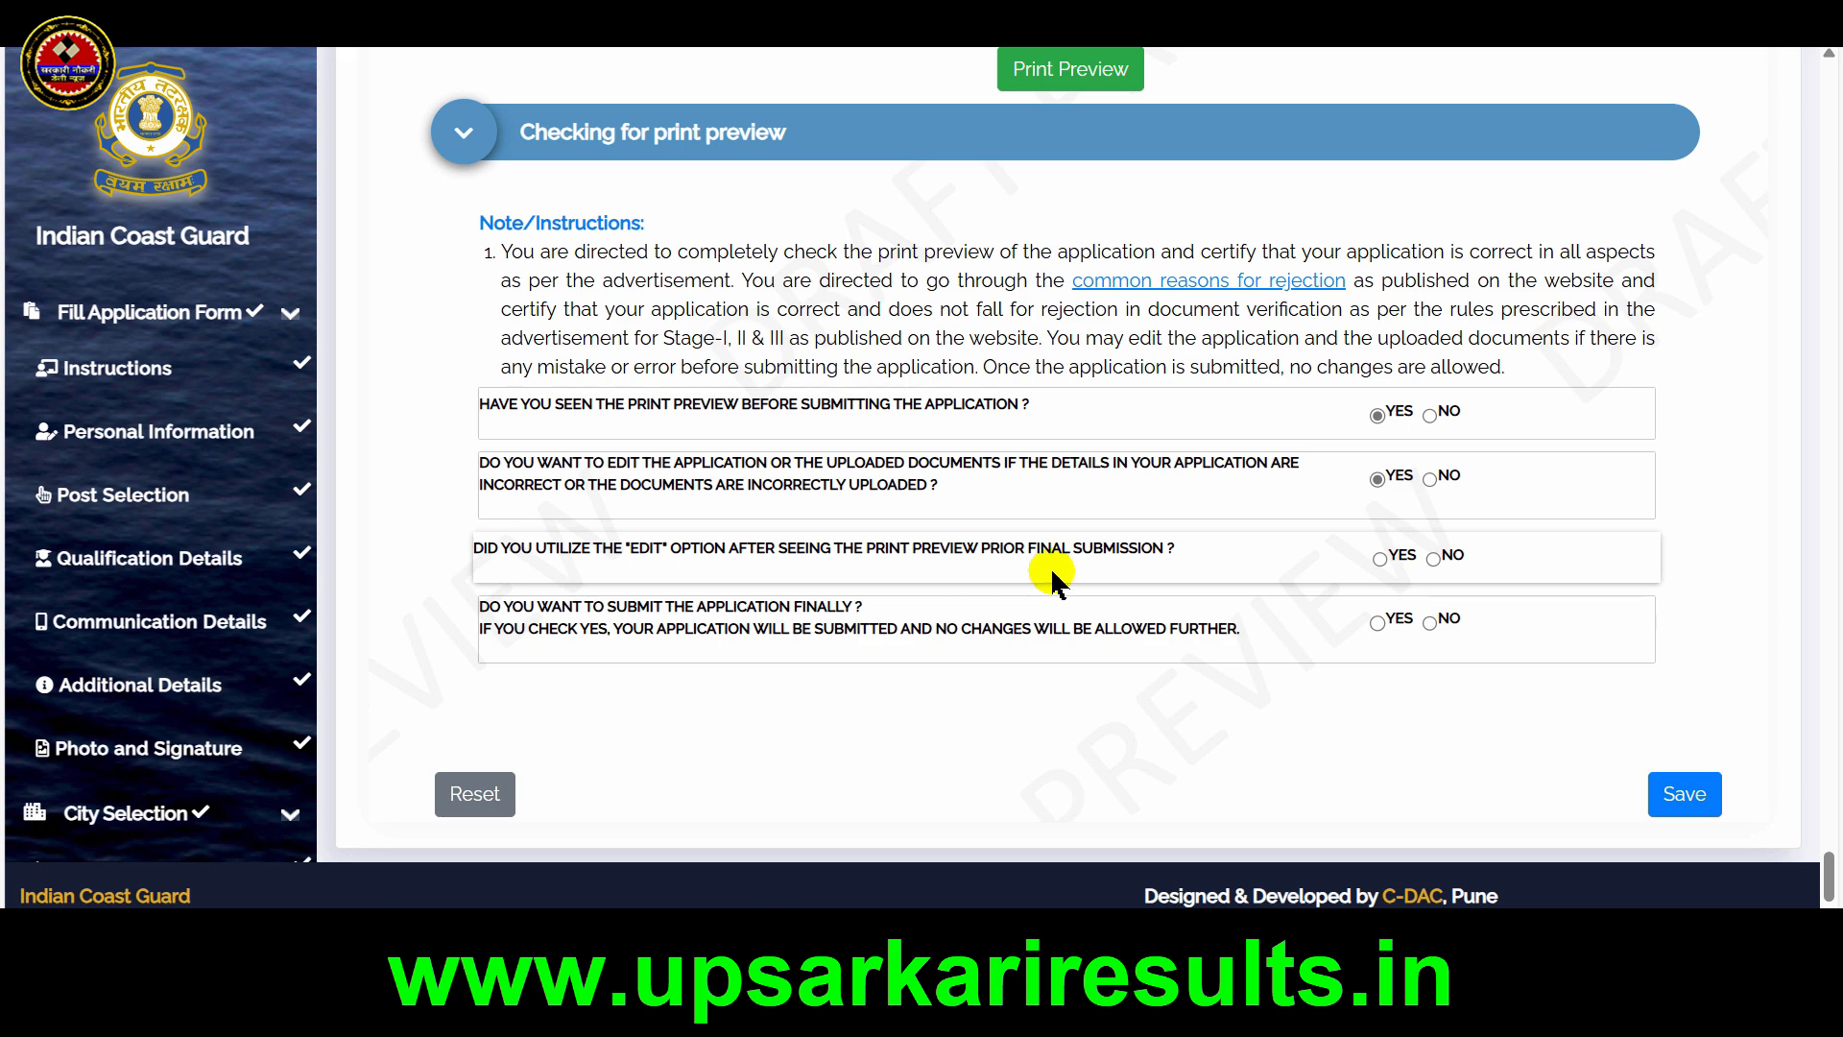
left_click(1379, 559)
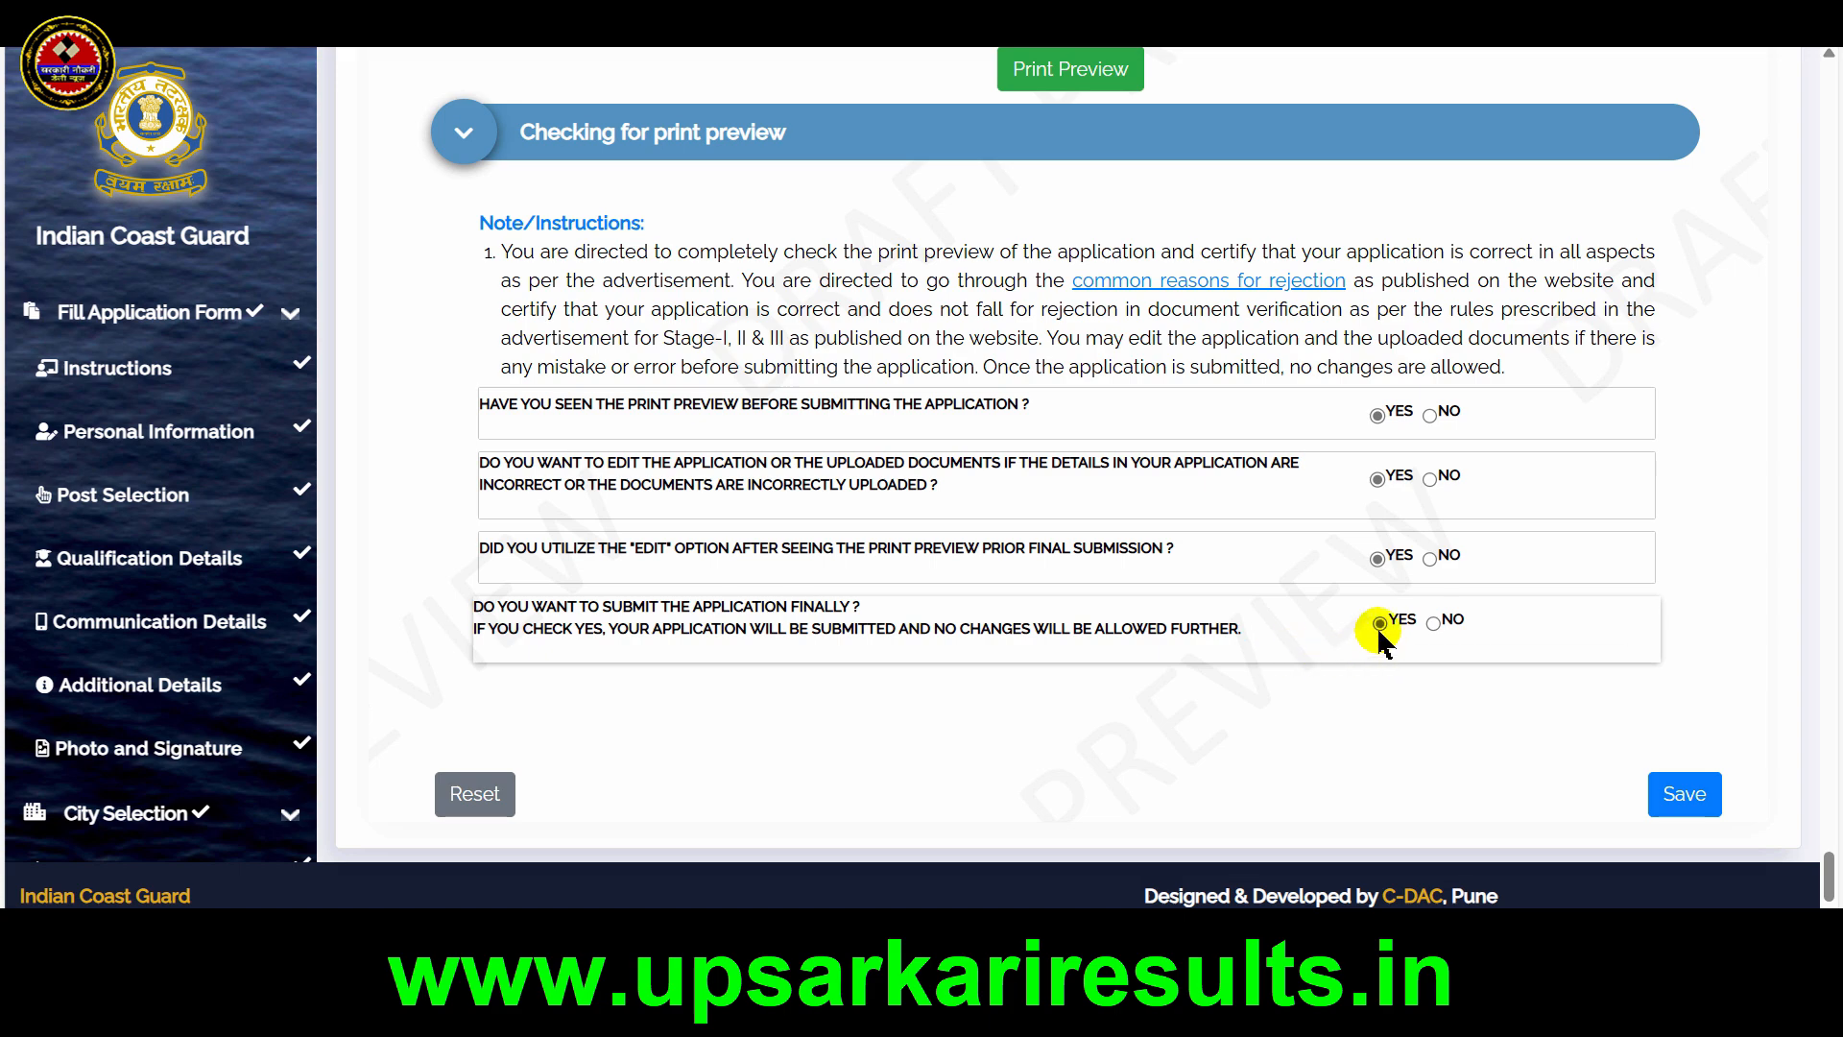
left_click(1695, 799)
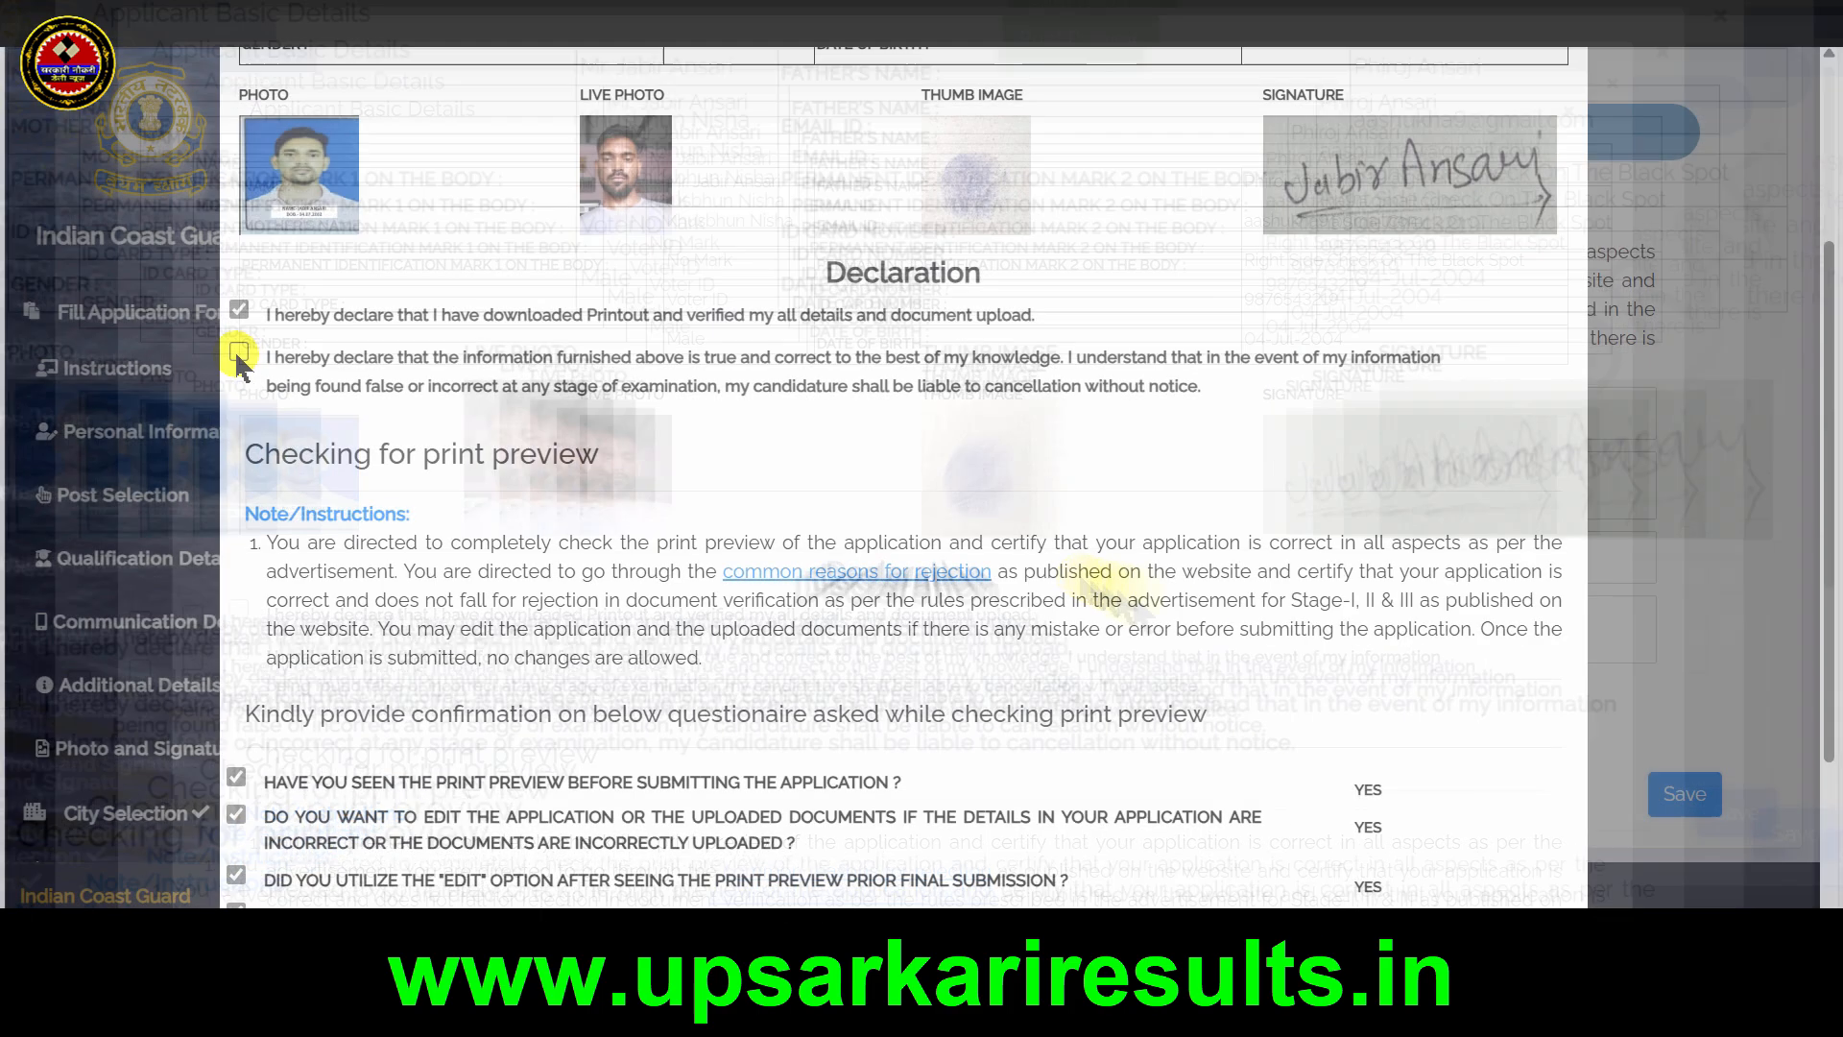
Tick the declarations and questionnaire confirmations in the applicant details summary, confirm the details and acknowledge the confirmation
scroll(286, 688, "down", 3)
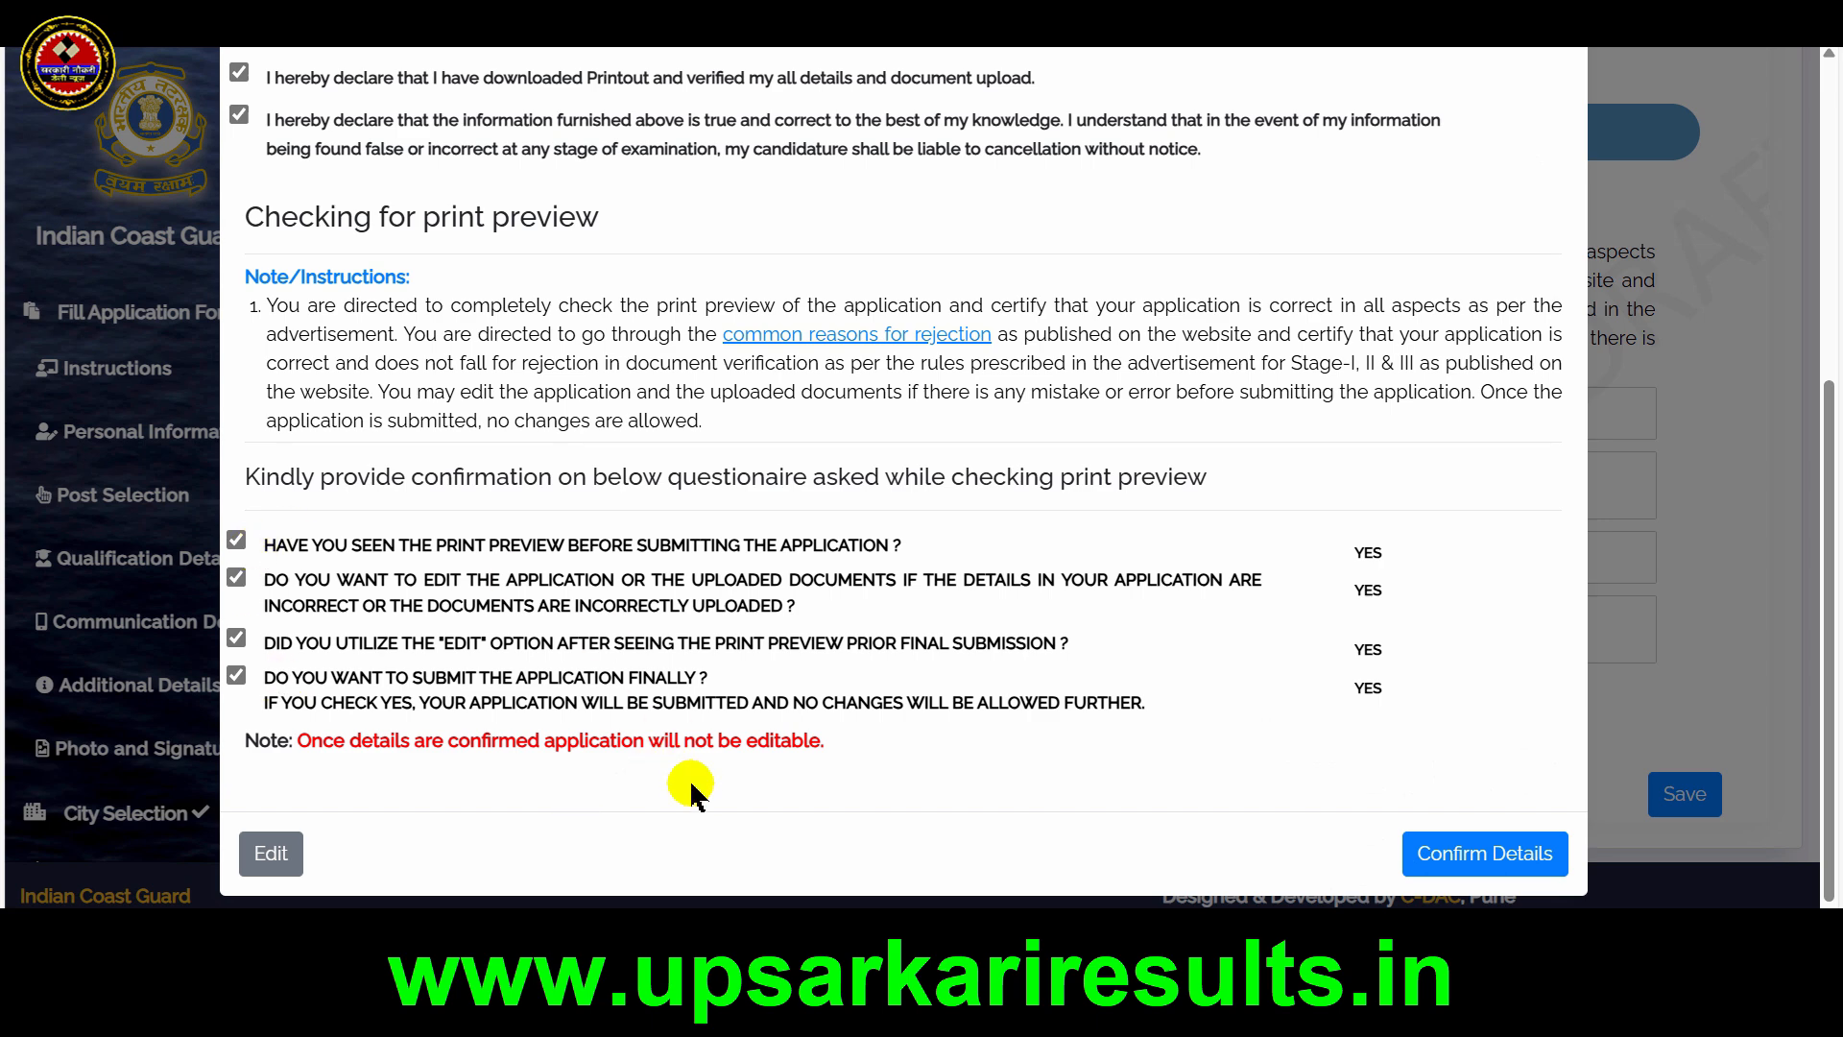
left_click(1492, 864)
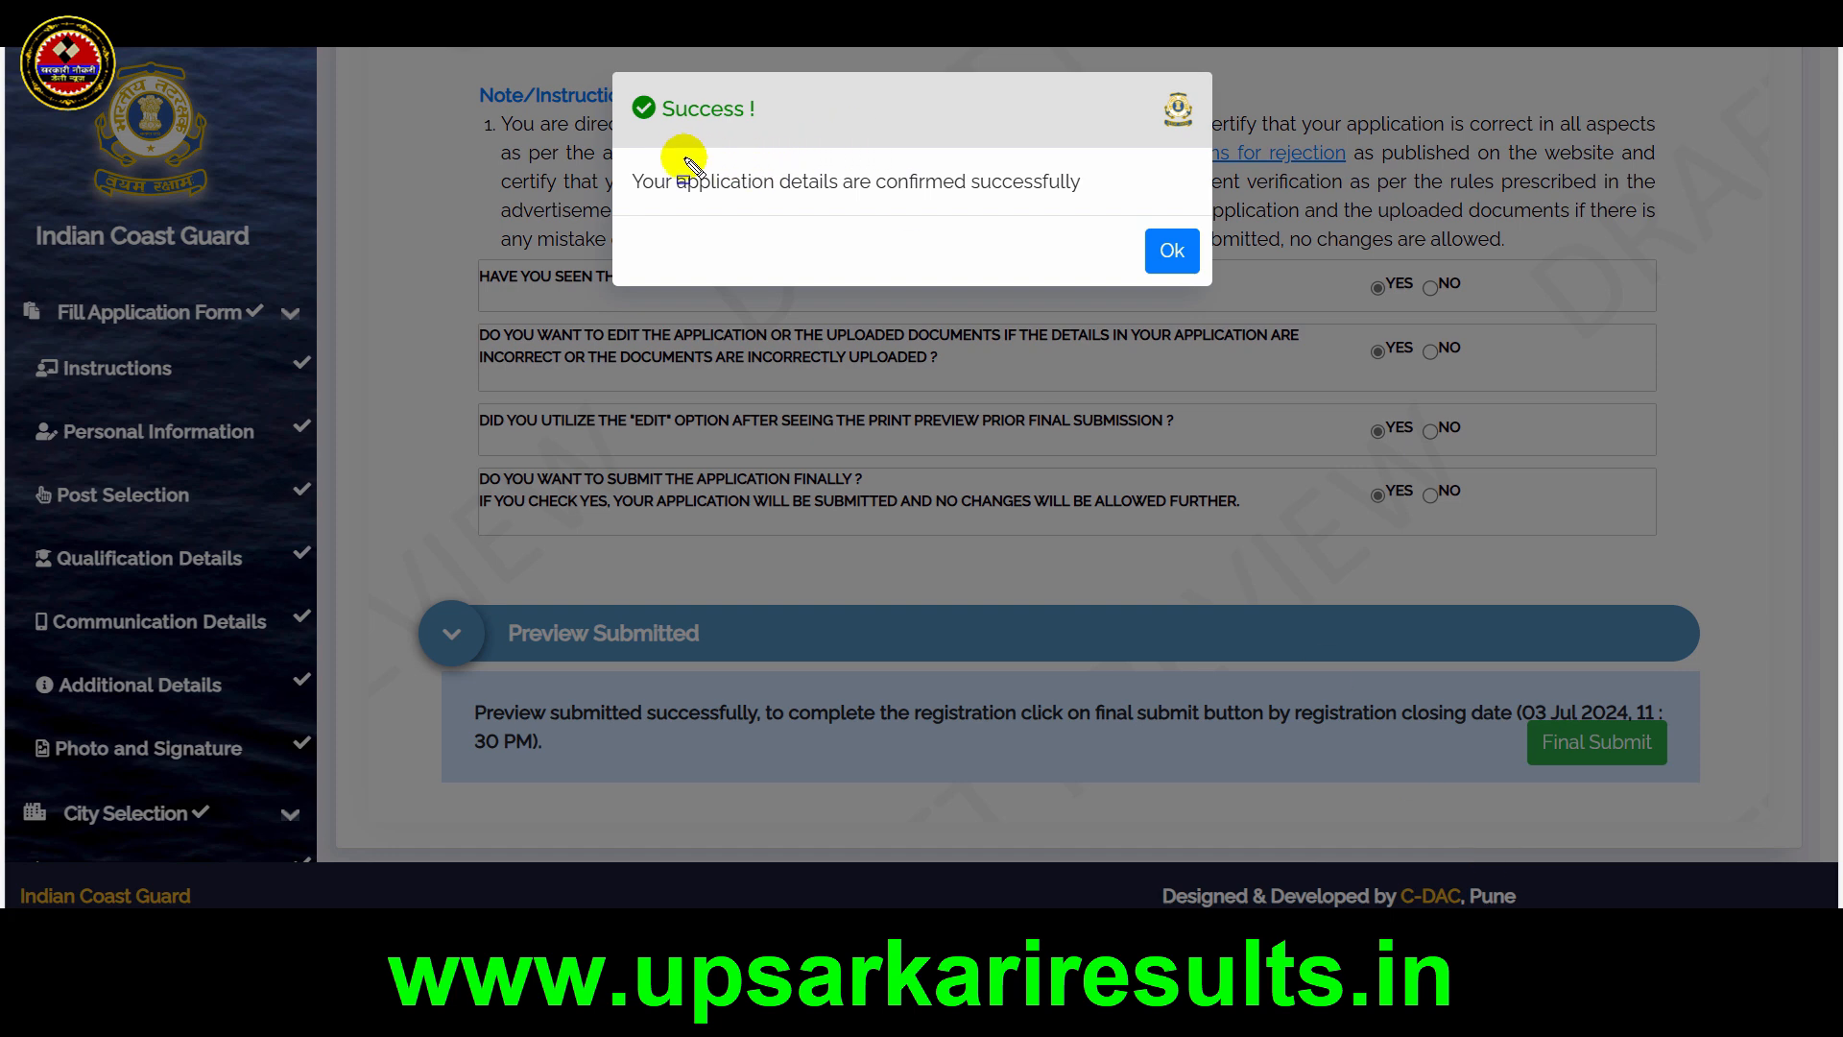
left_click_drag(619, 158, 1113, 213)
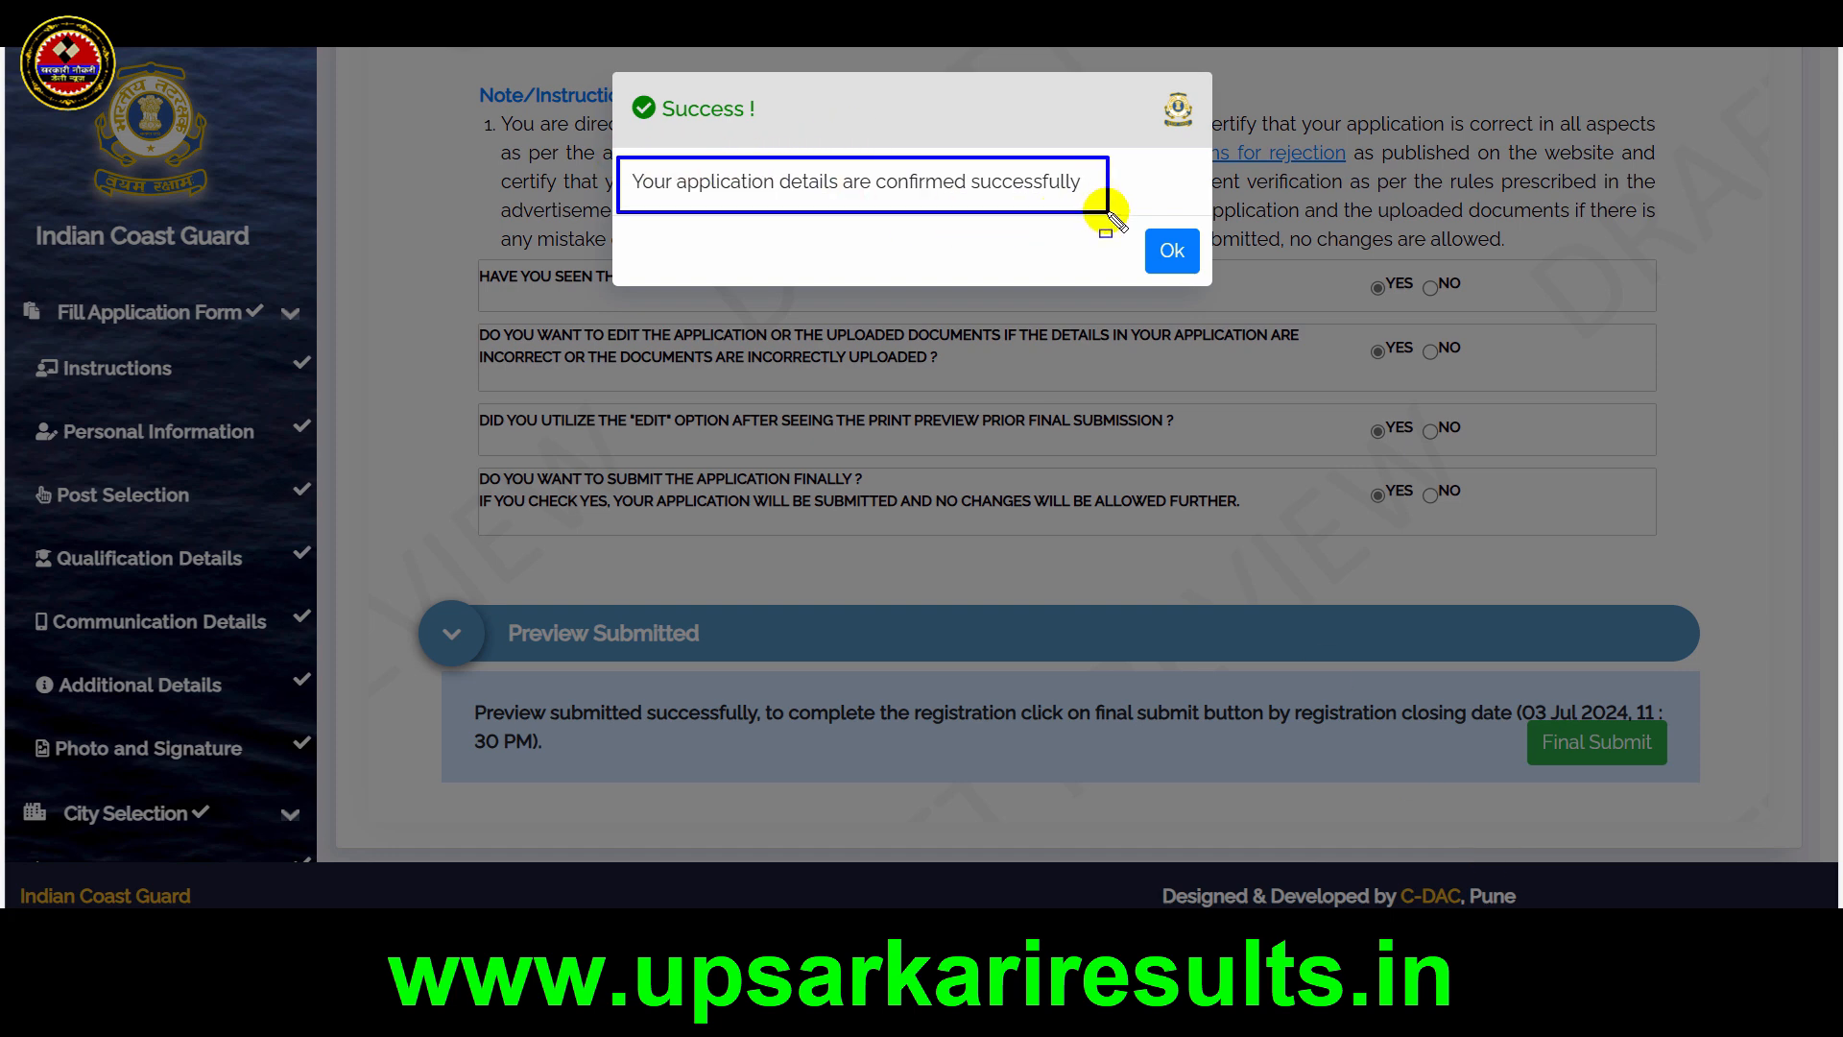
left_click(1175, 249)
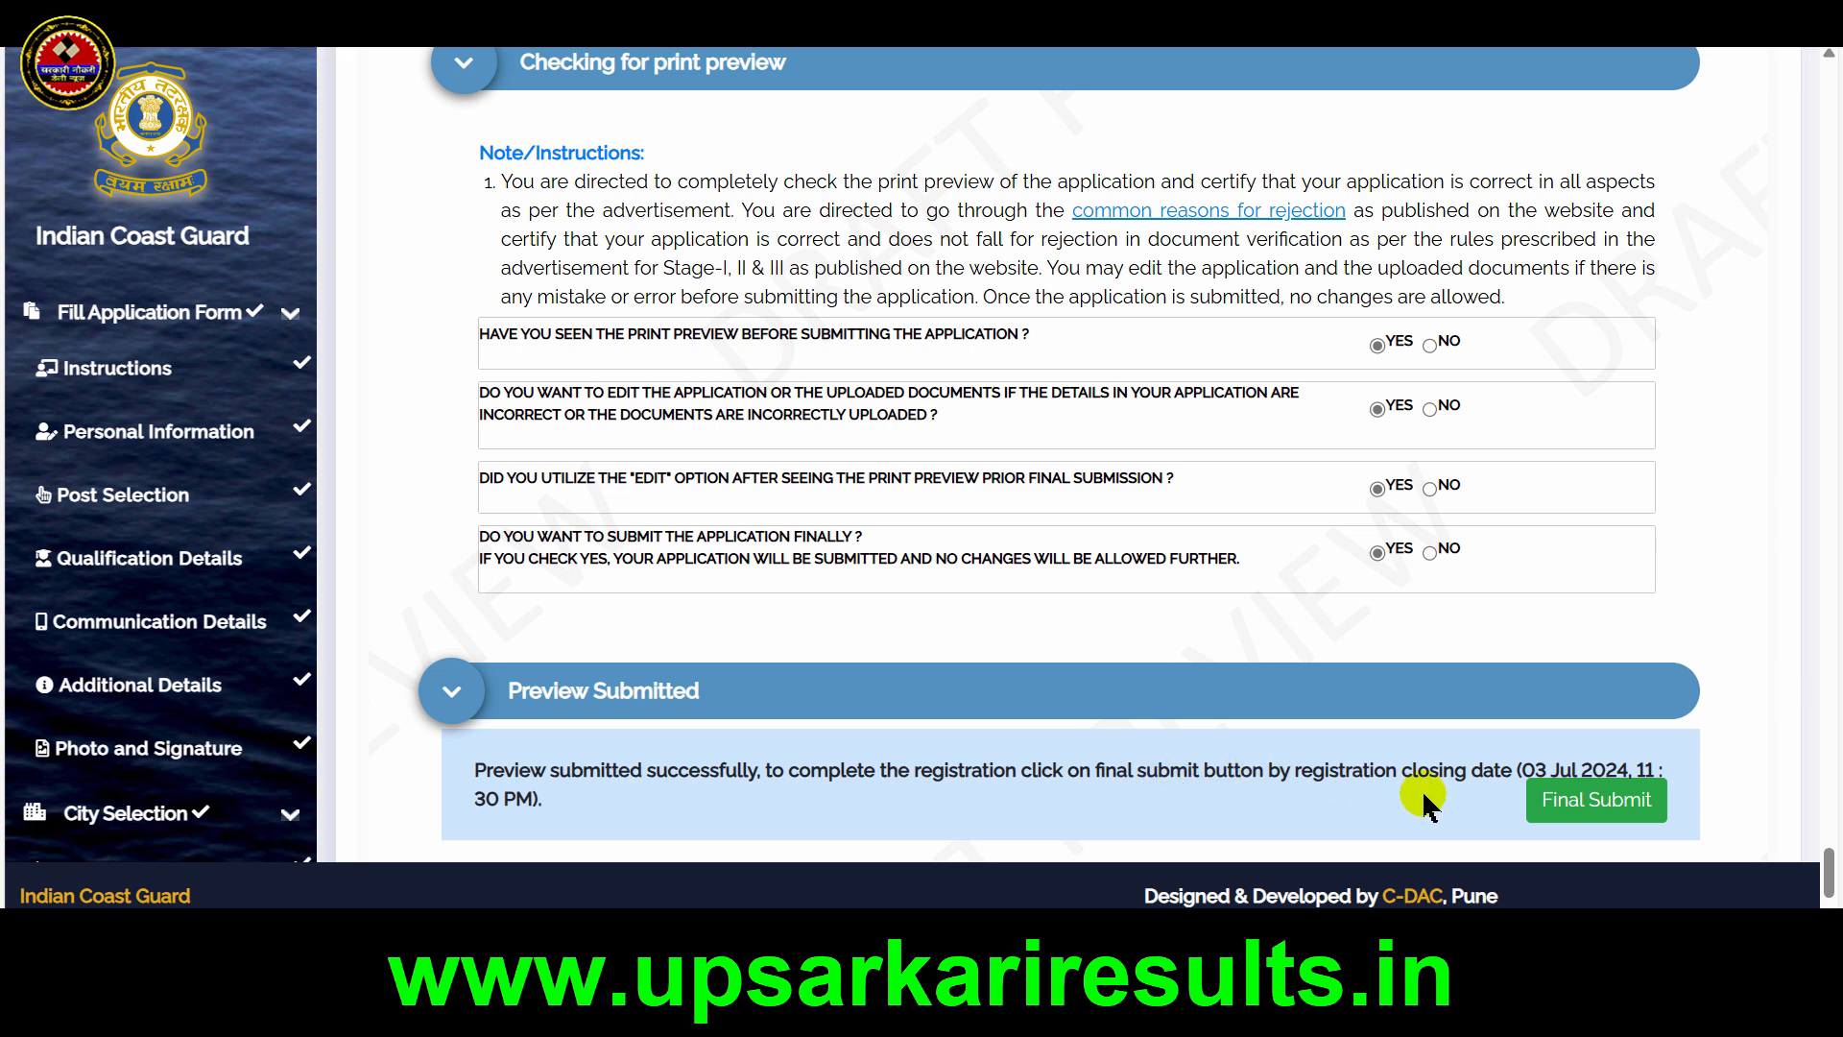
Make the final submission of the application and open the submitted application form for viewing
left_click(1614, 810)
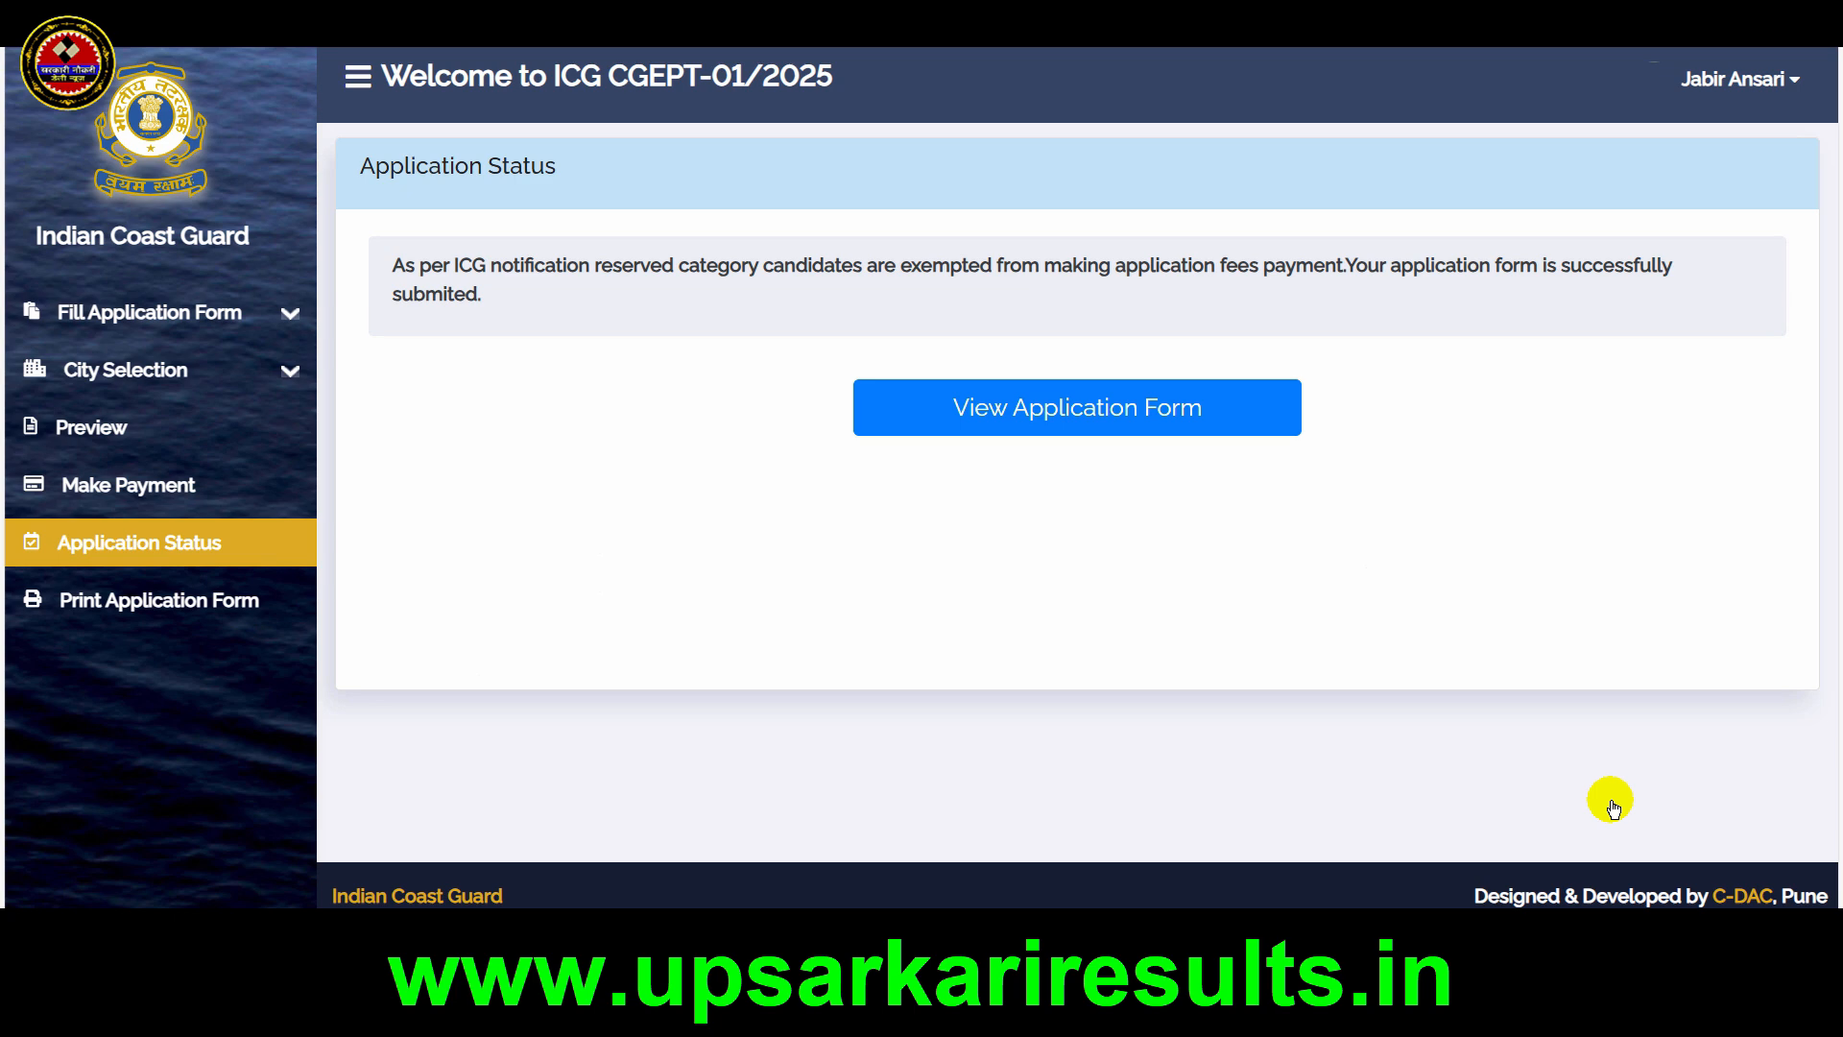
left_click(1089, 411)
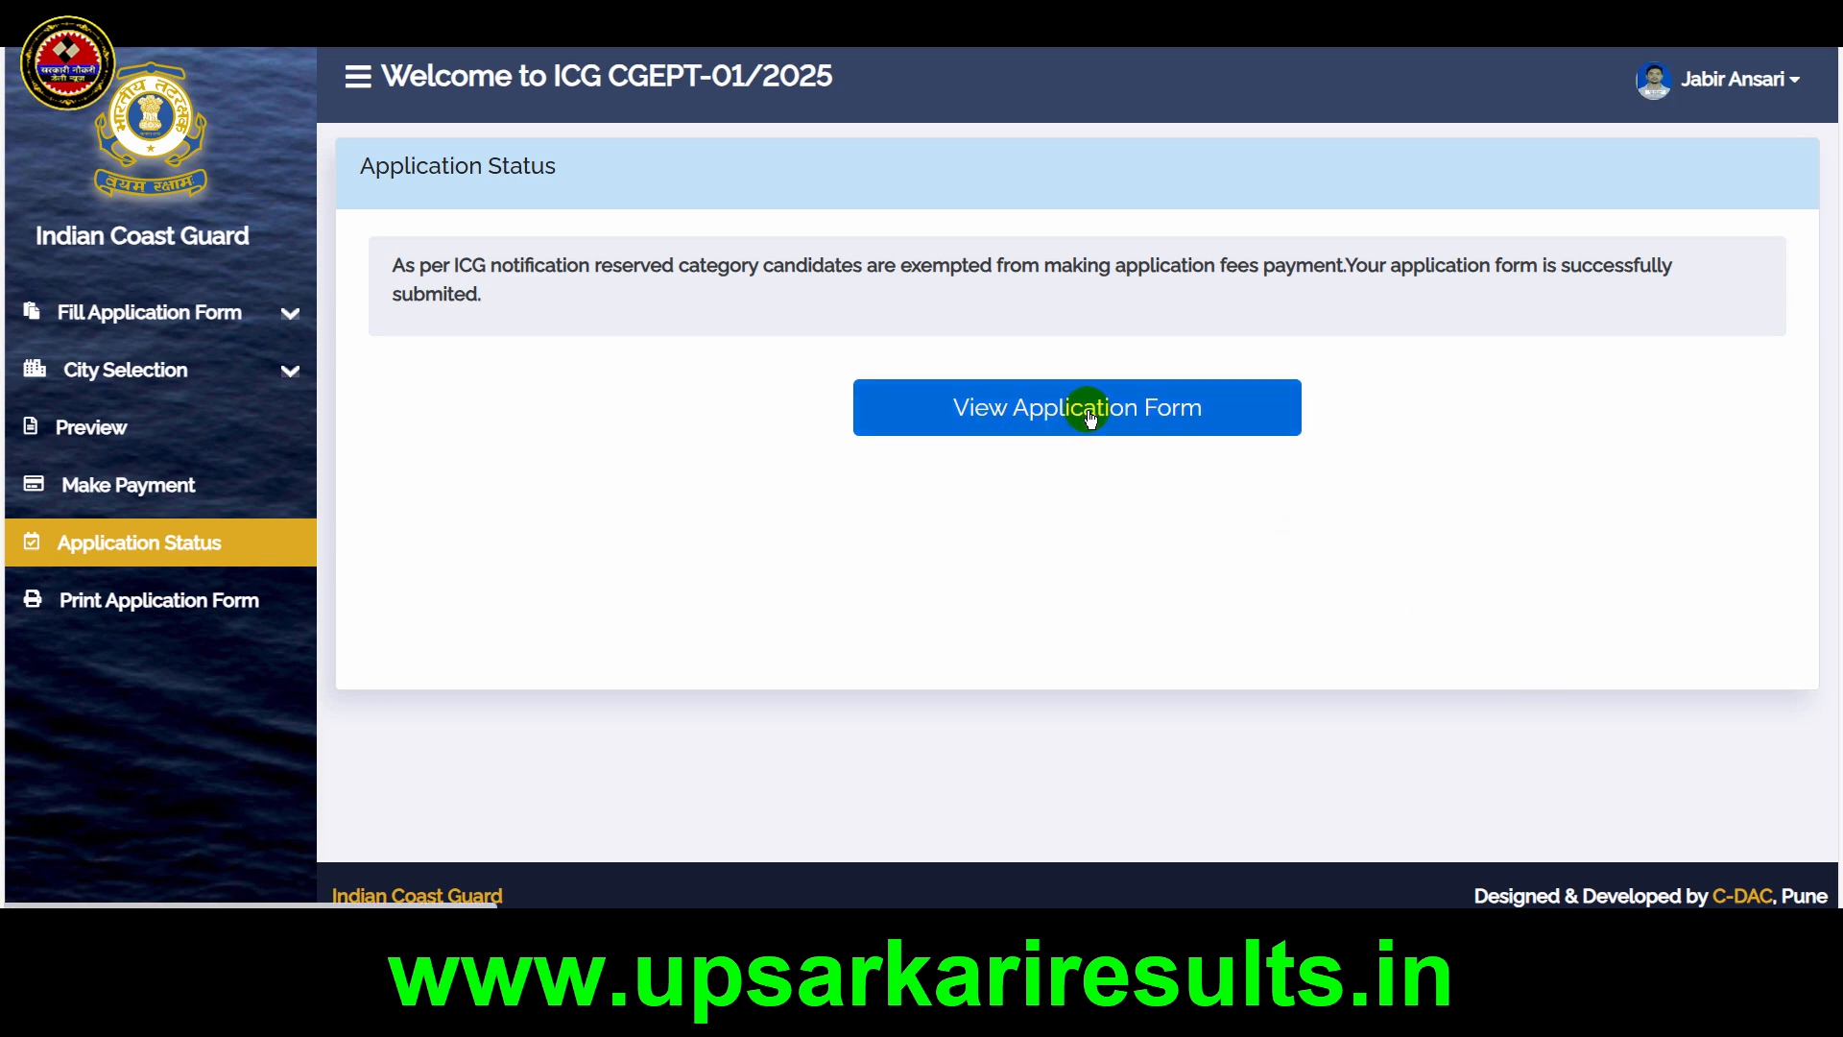